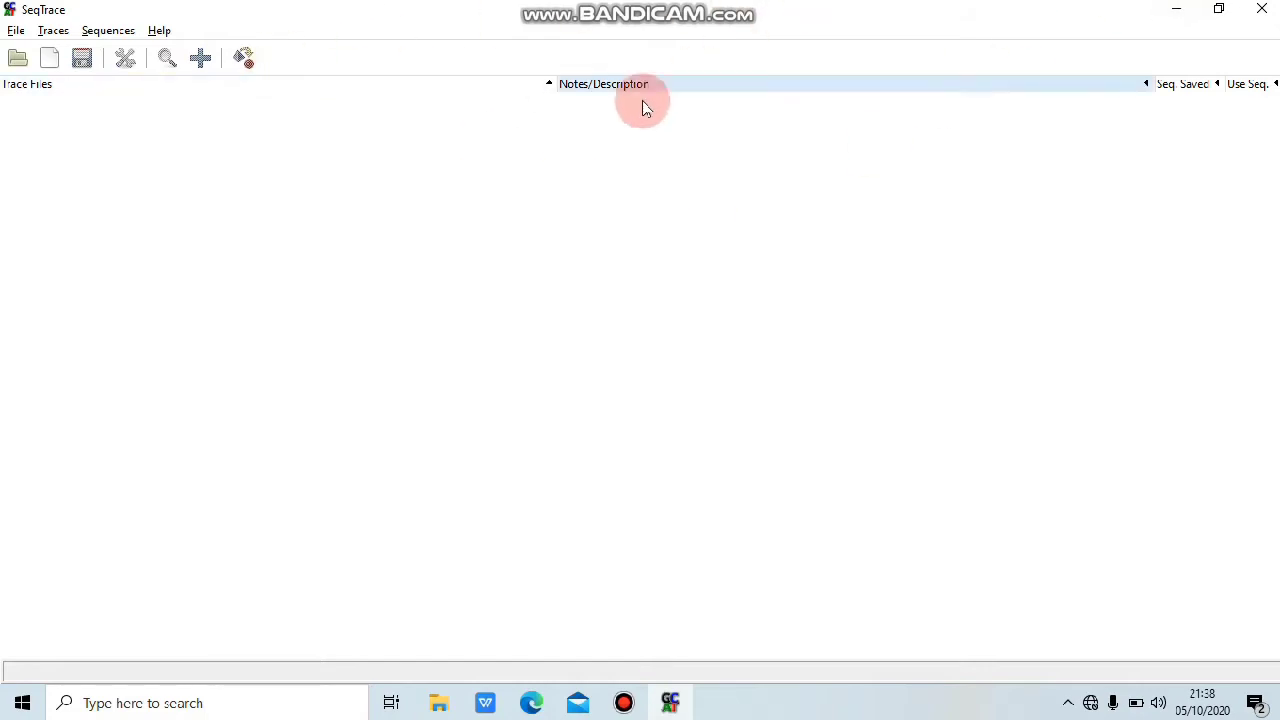
Step: Switch to File Explorer and open the sekuen a folder inside Gabung siquent on Local Disk (C:)
click(1163, 20)
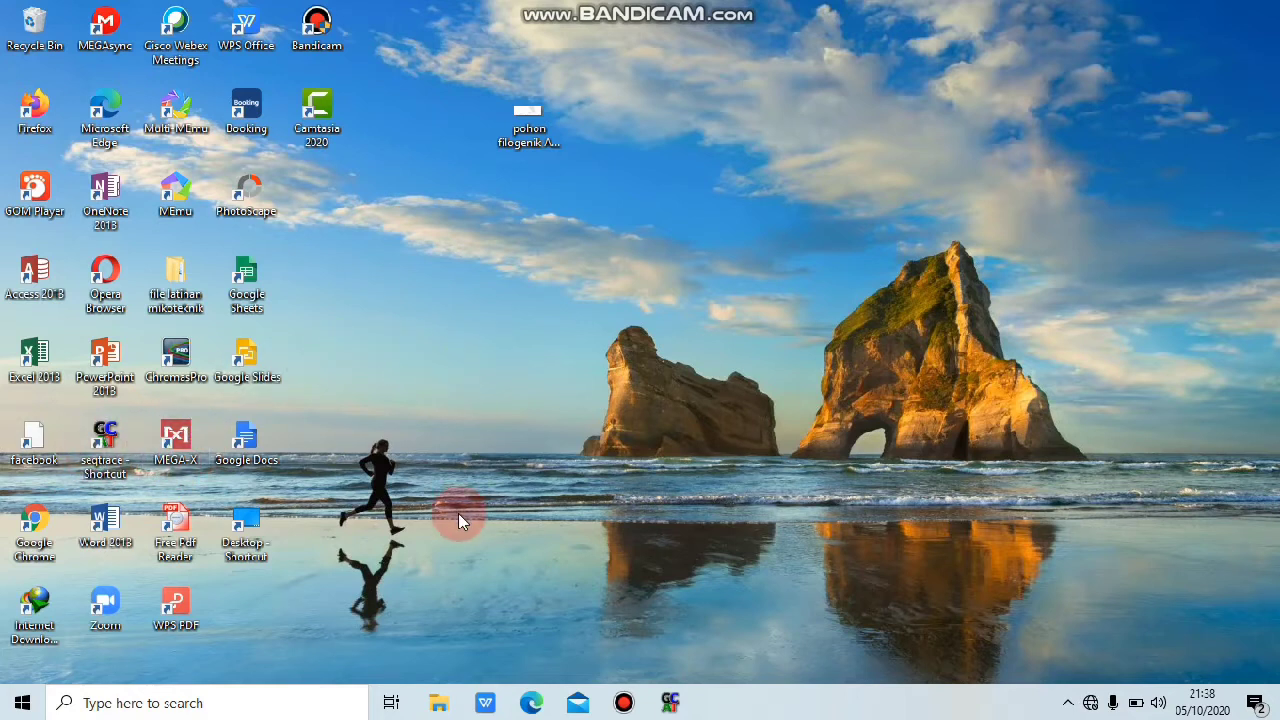
mouse_move(440, 697)
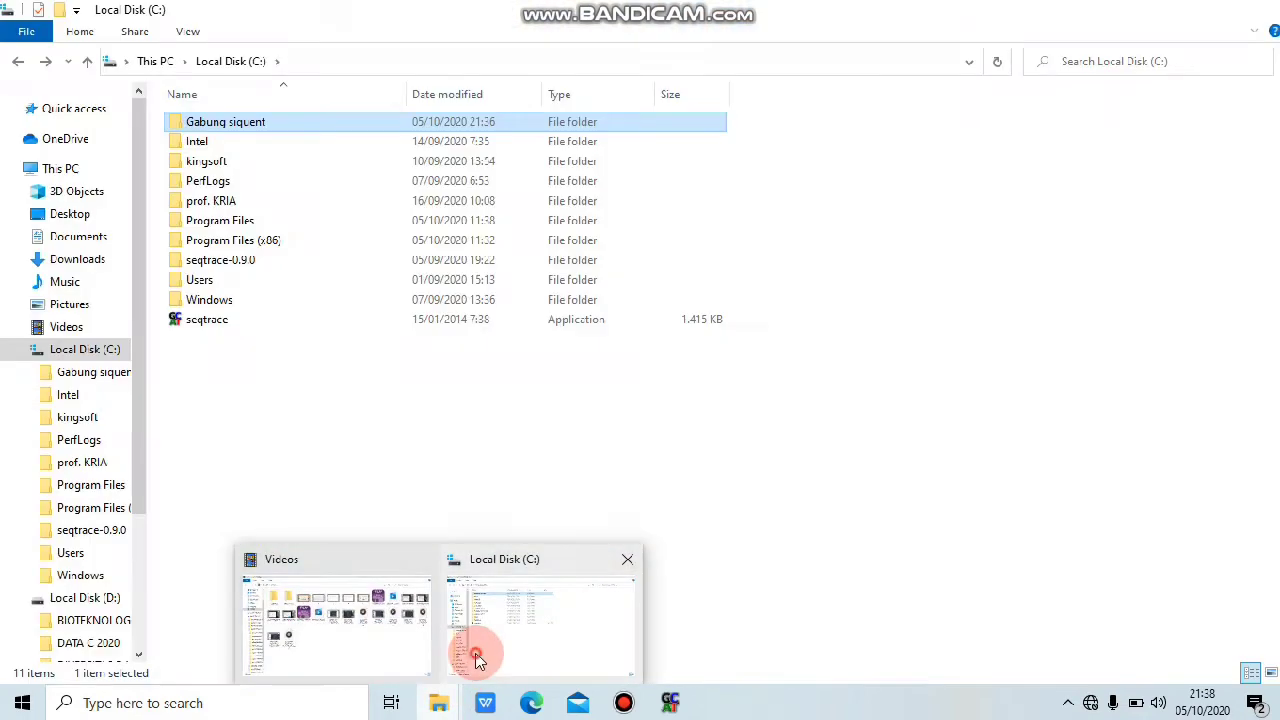
click(470, 648)
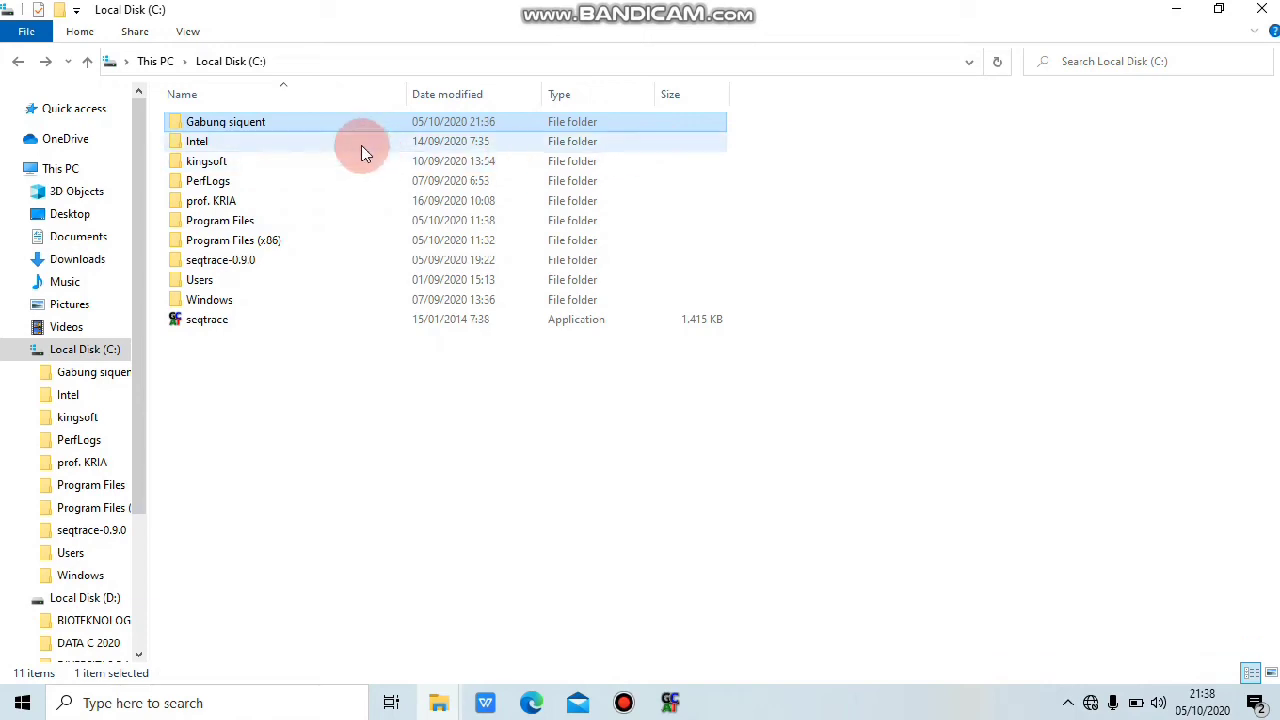
double_click(337, 128)
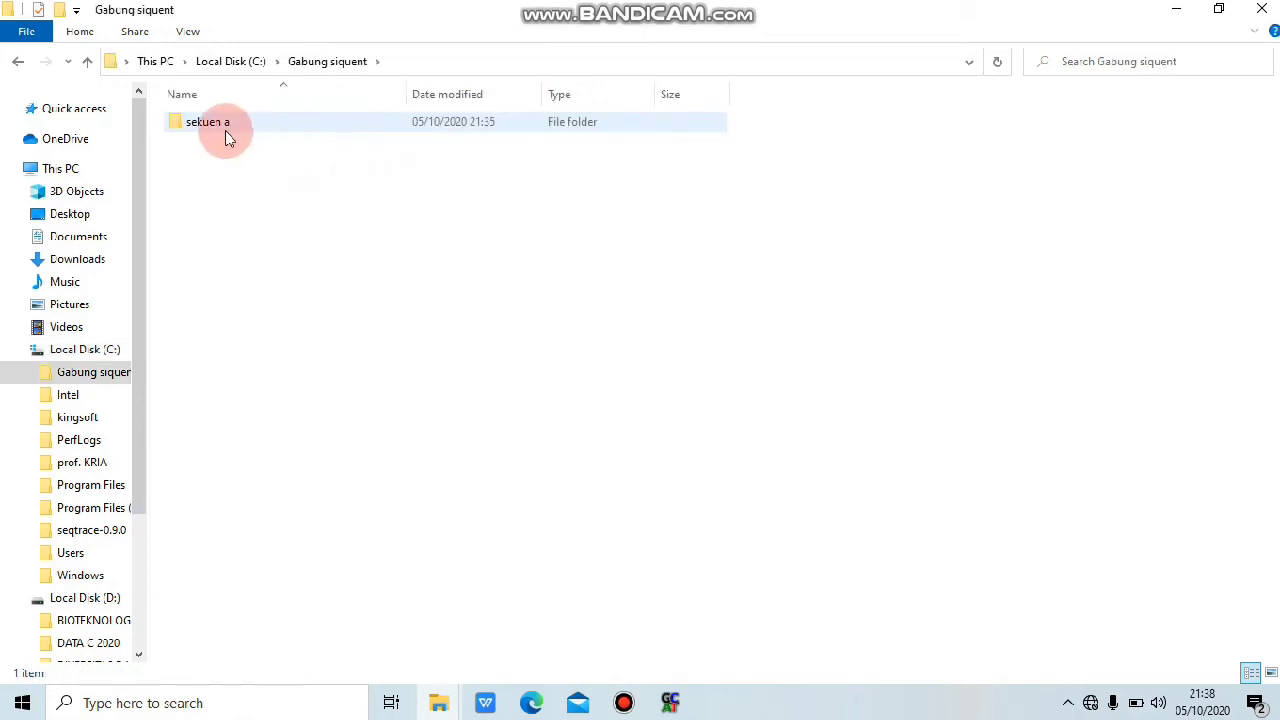
double_click(176, 120)
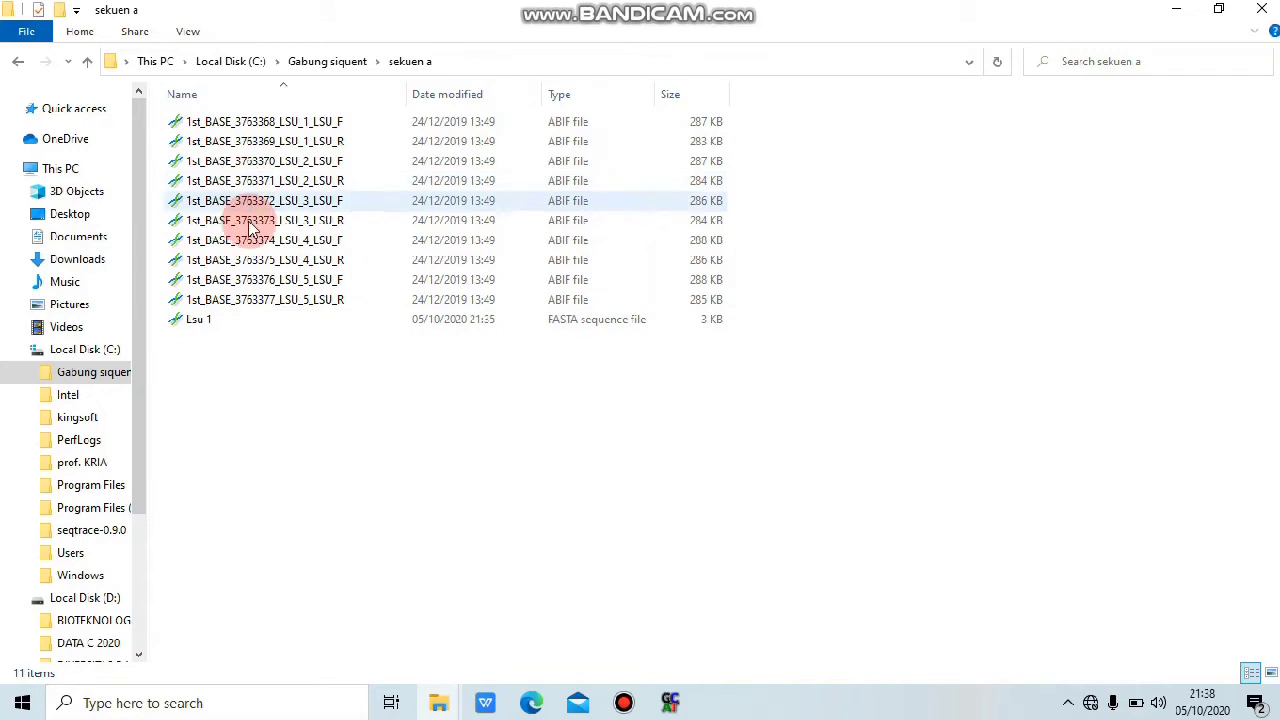
Step: Delete the Lsu 1 FASTA sequence file from the sekuen a folder and minimize the folder window
click(197, 326)
key(Delete)
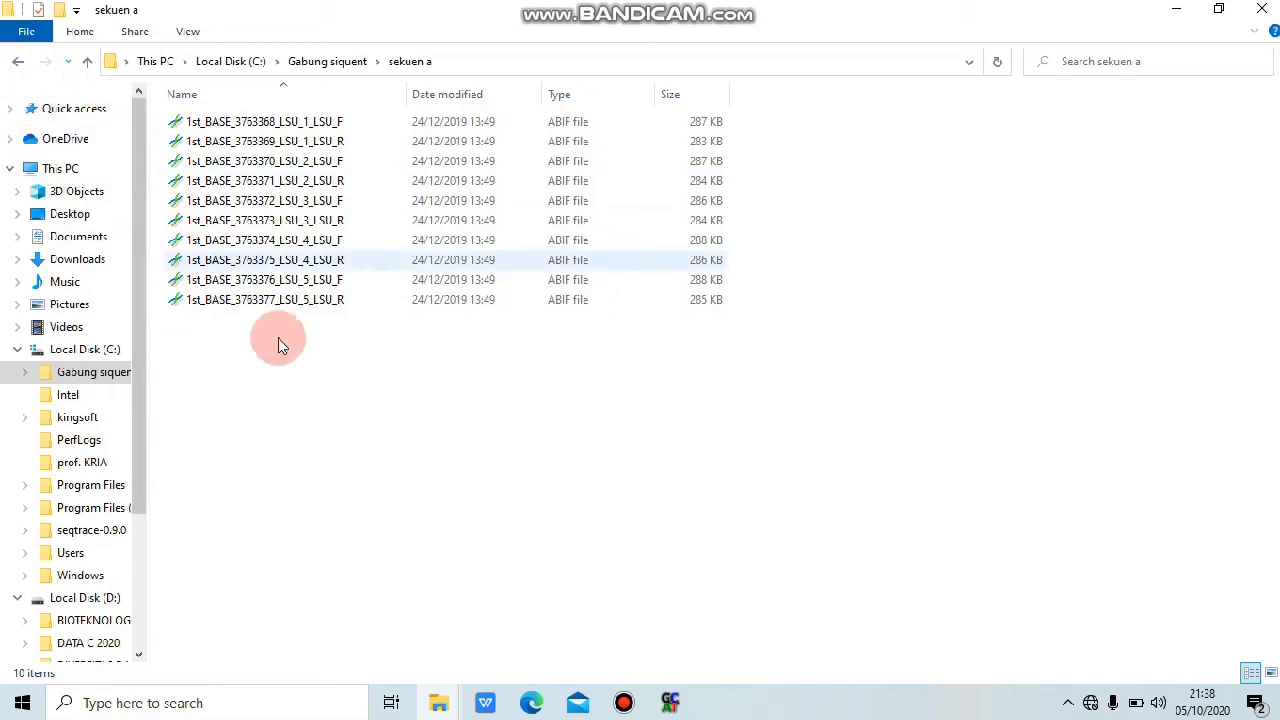
click(1170, 19)
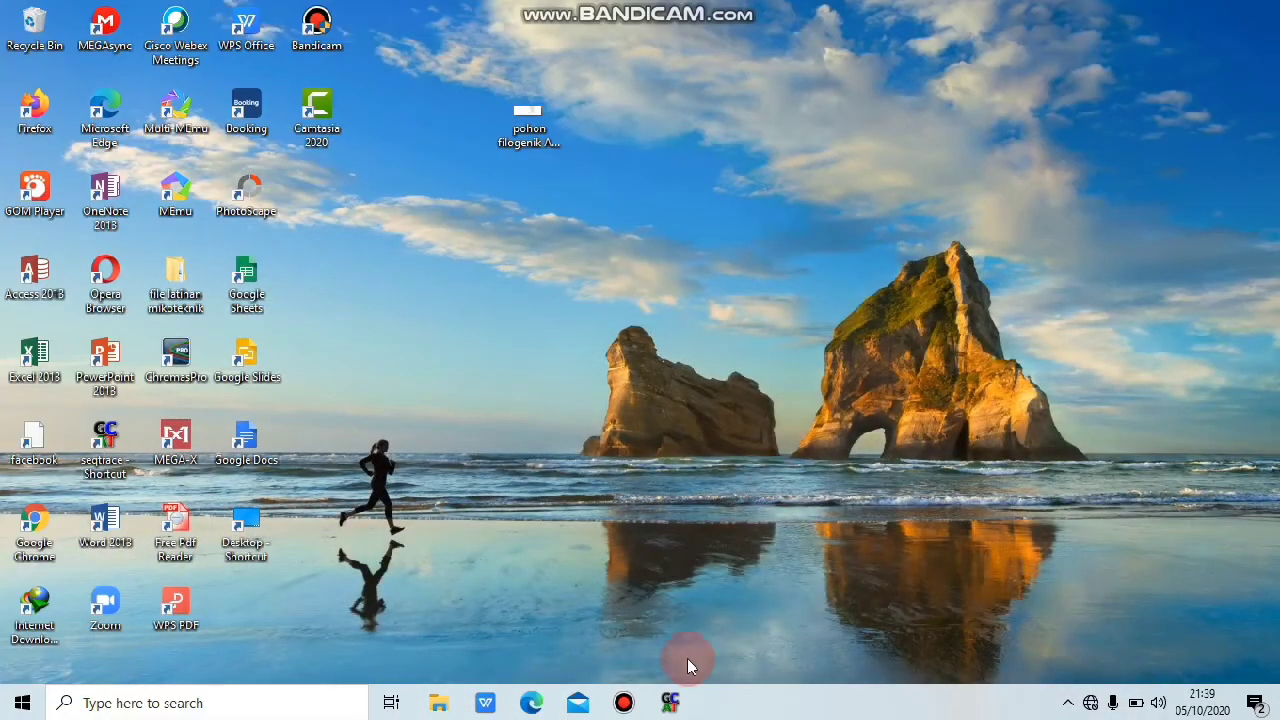
Step: Close the running SeqTrace window, relaunch SeqTrace from the desktop and maximize it
click(670, 703)
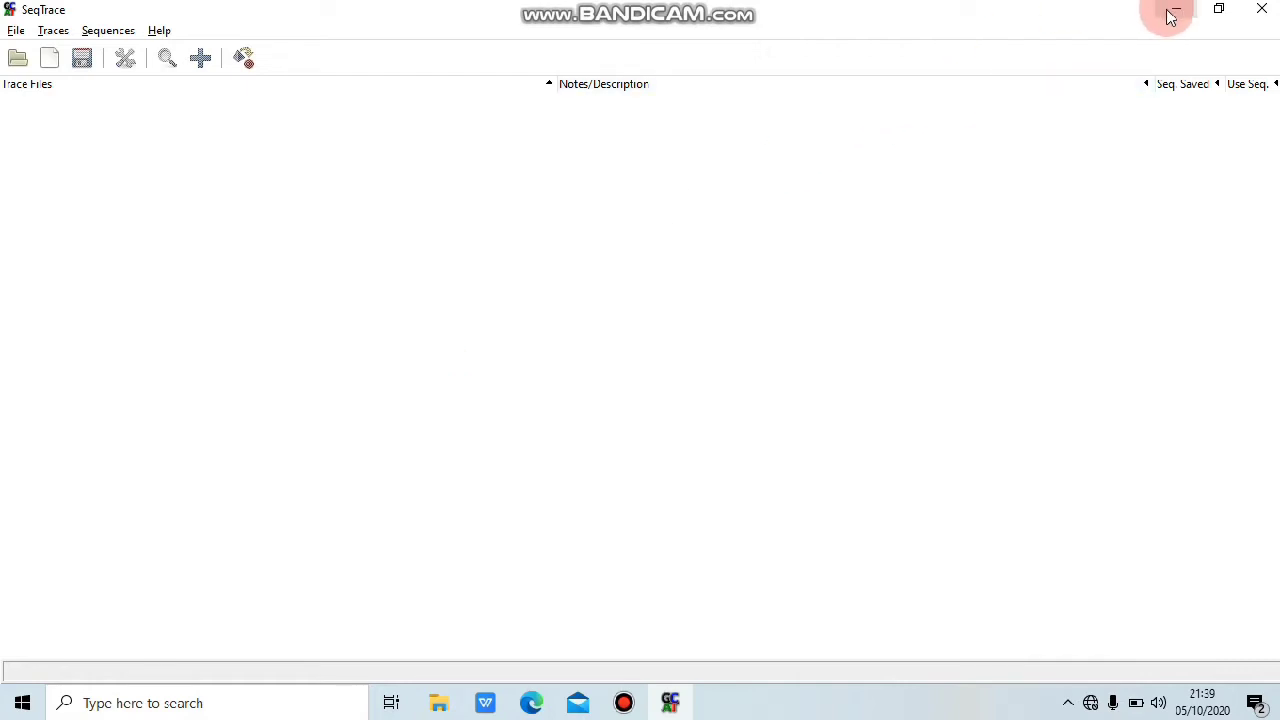
click(1256, 14)
click(602, 347)
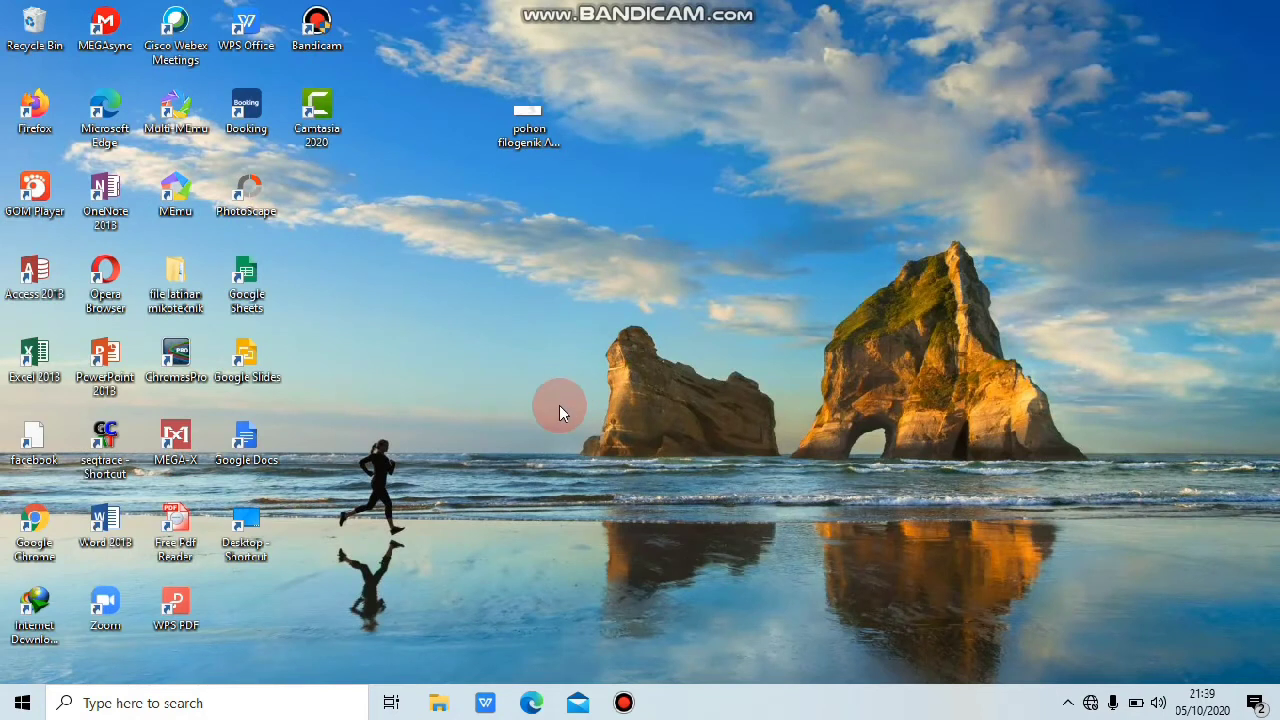
double_click(114, 452)
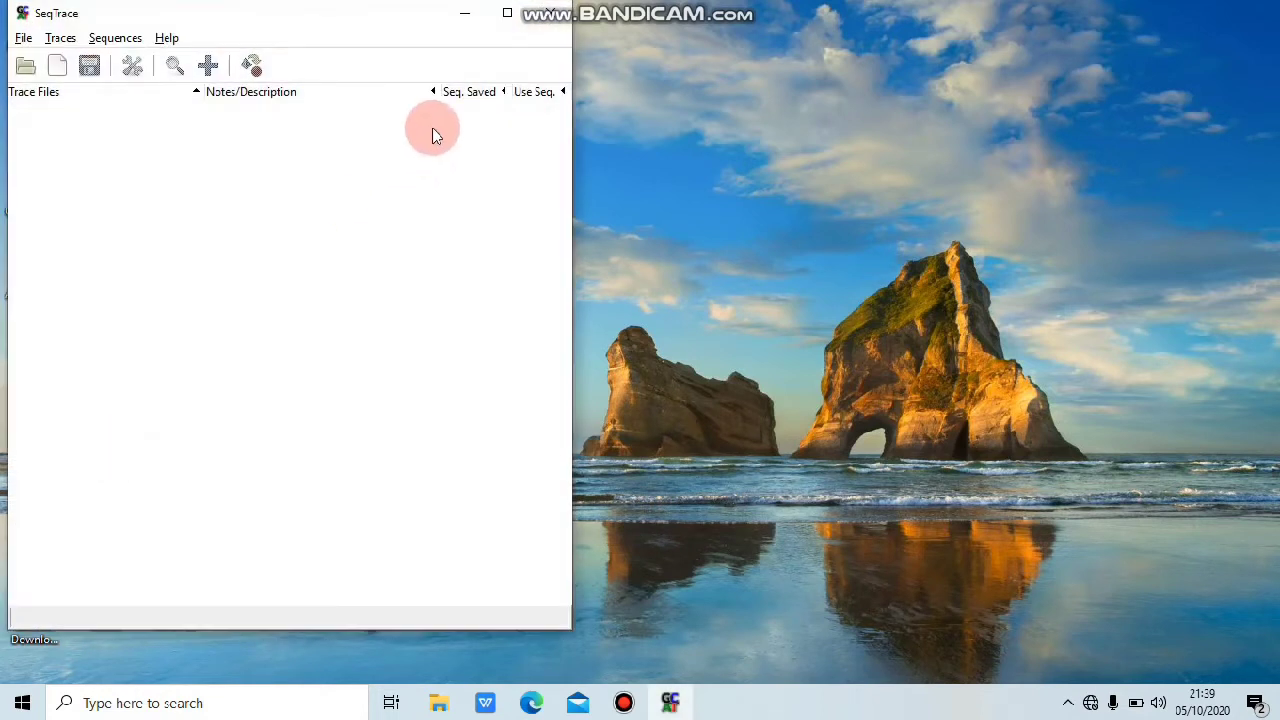
click(507, 13)
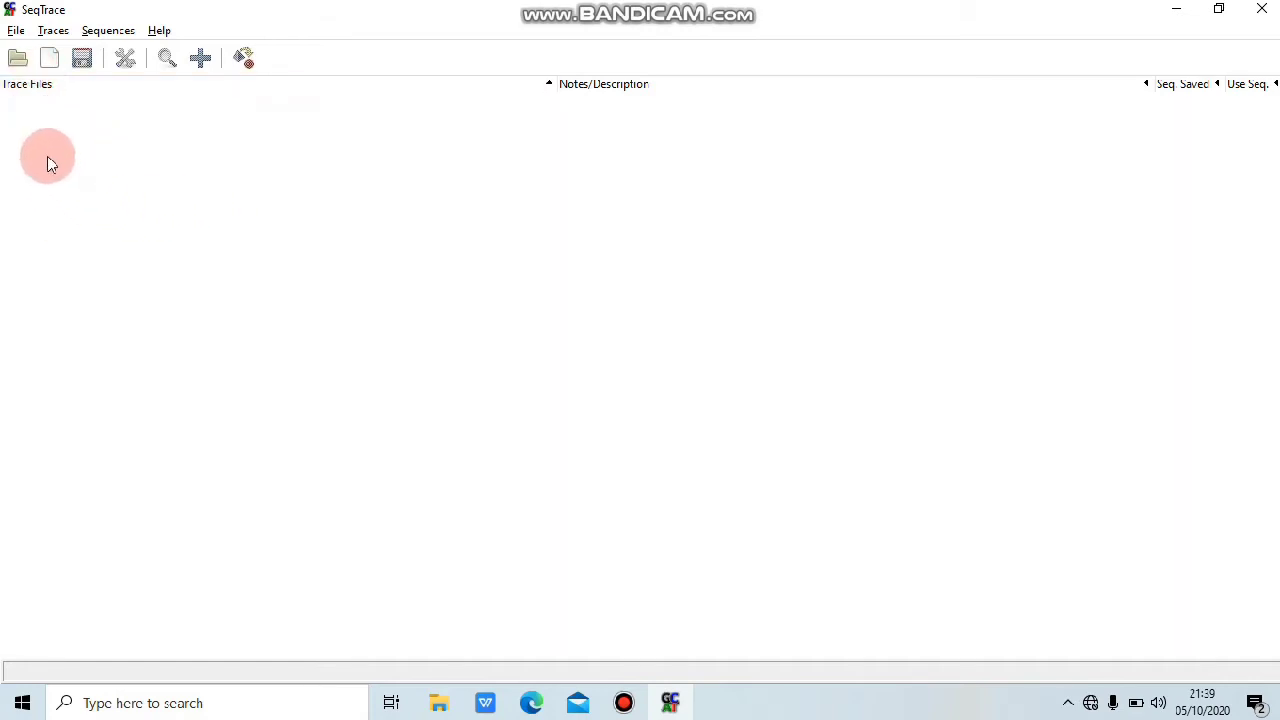
Step: Create a new project with the sekuen a folder in Gabung siquent on Local Disk (C:) as its trace file location
click(16, 33)
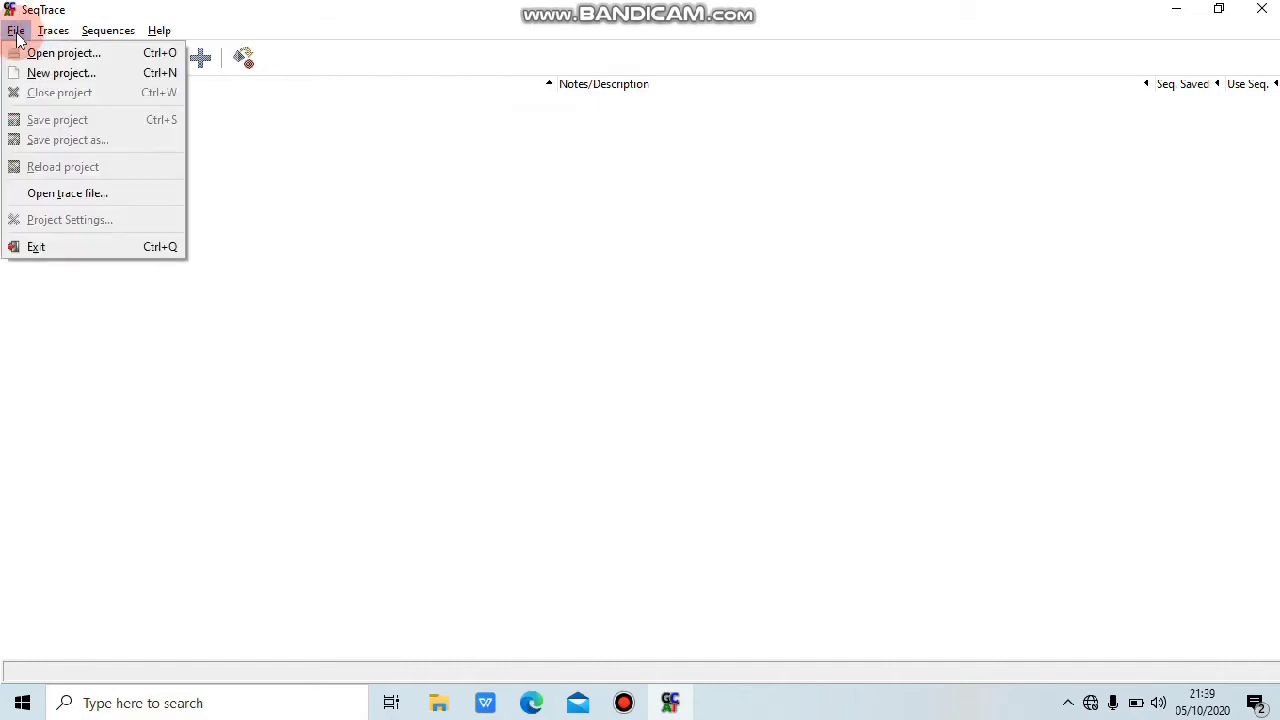
click(39, 79)
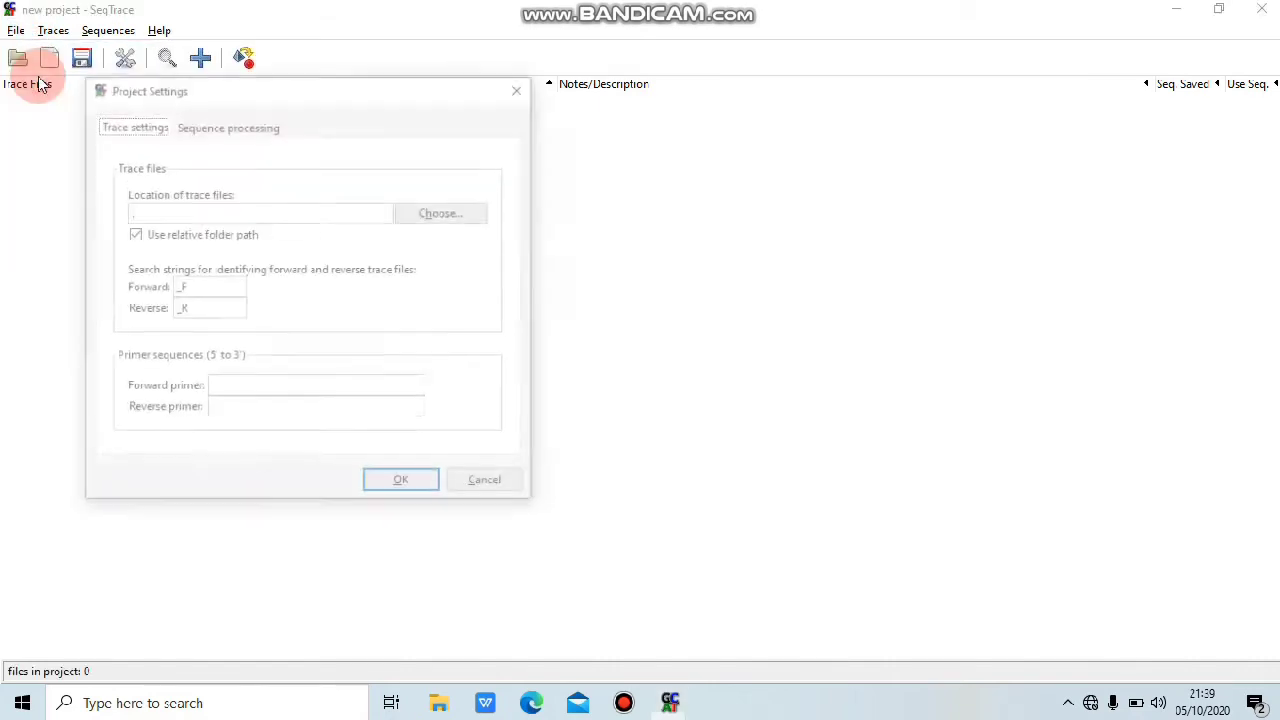
click(465, 218)
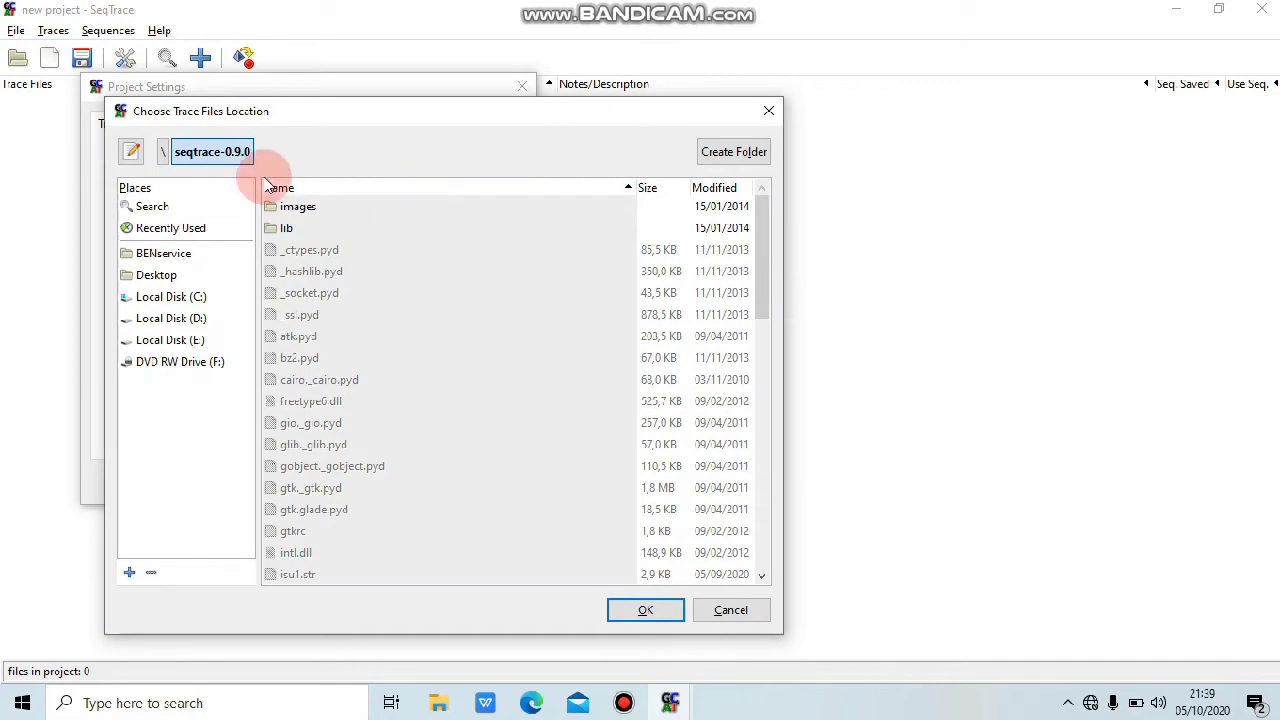
click(173, 299)
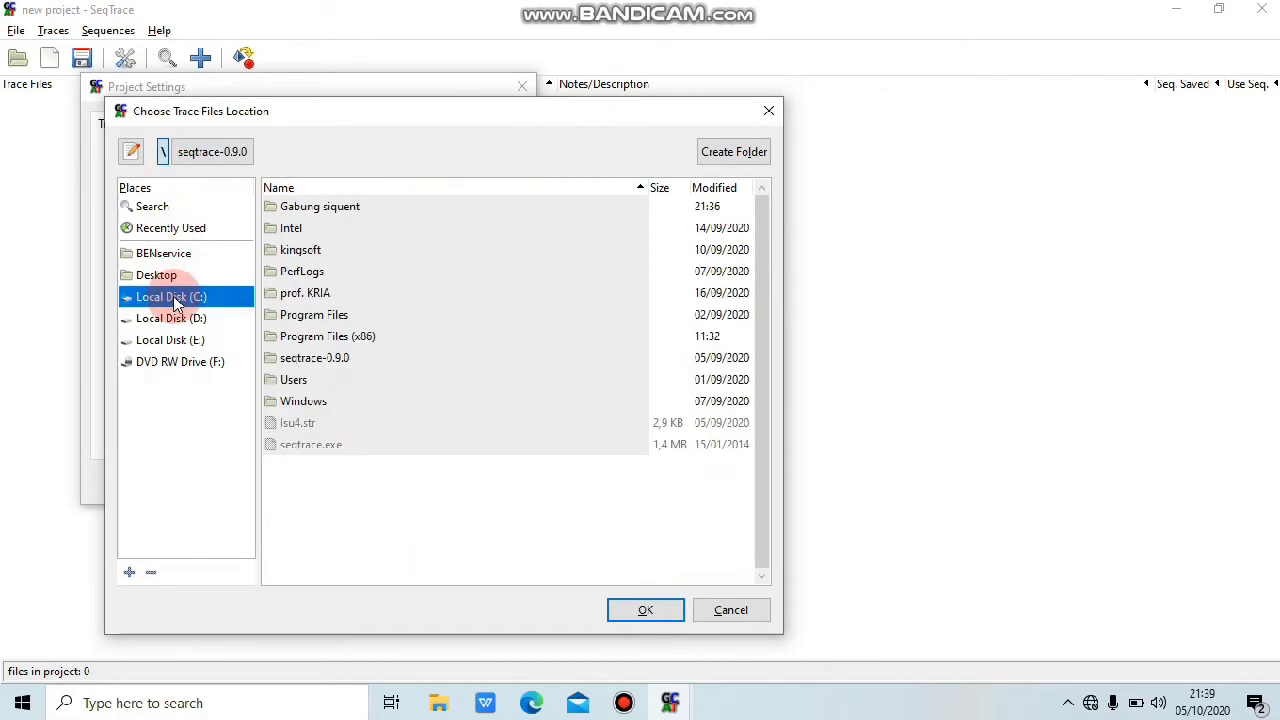
double_click(293, 210)
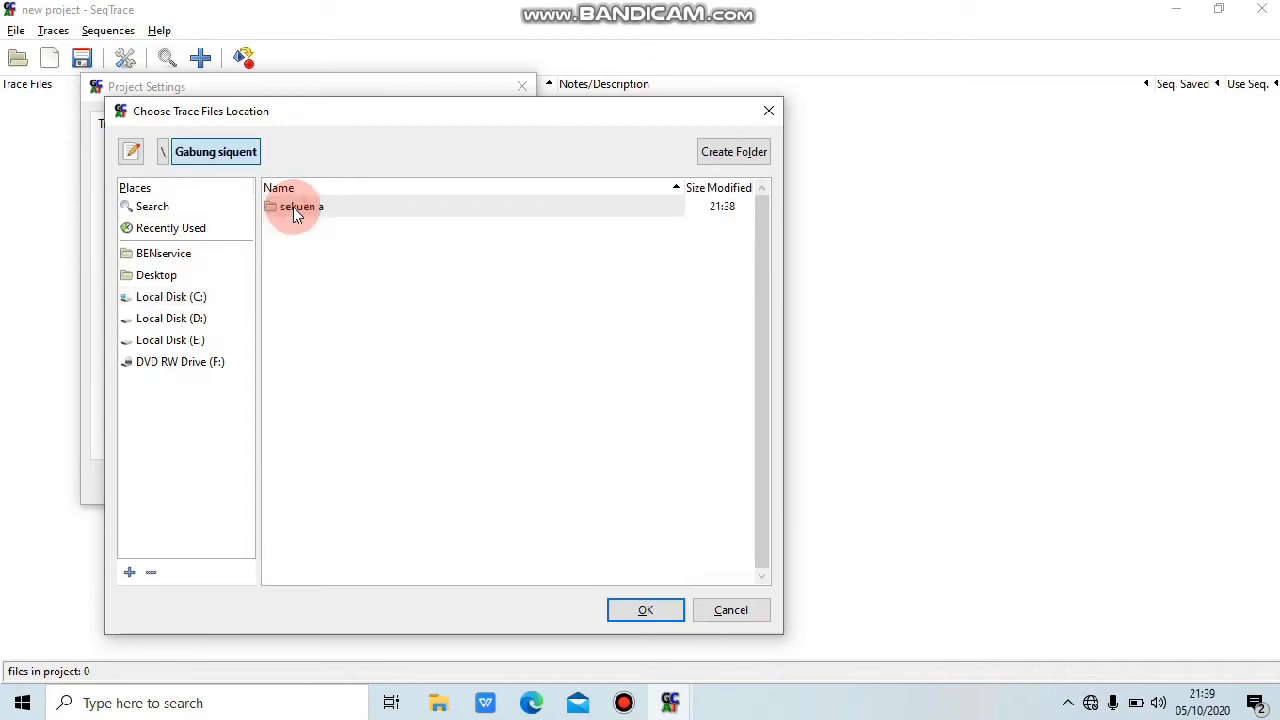
double_click(293, 210)
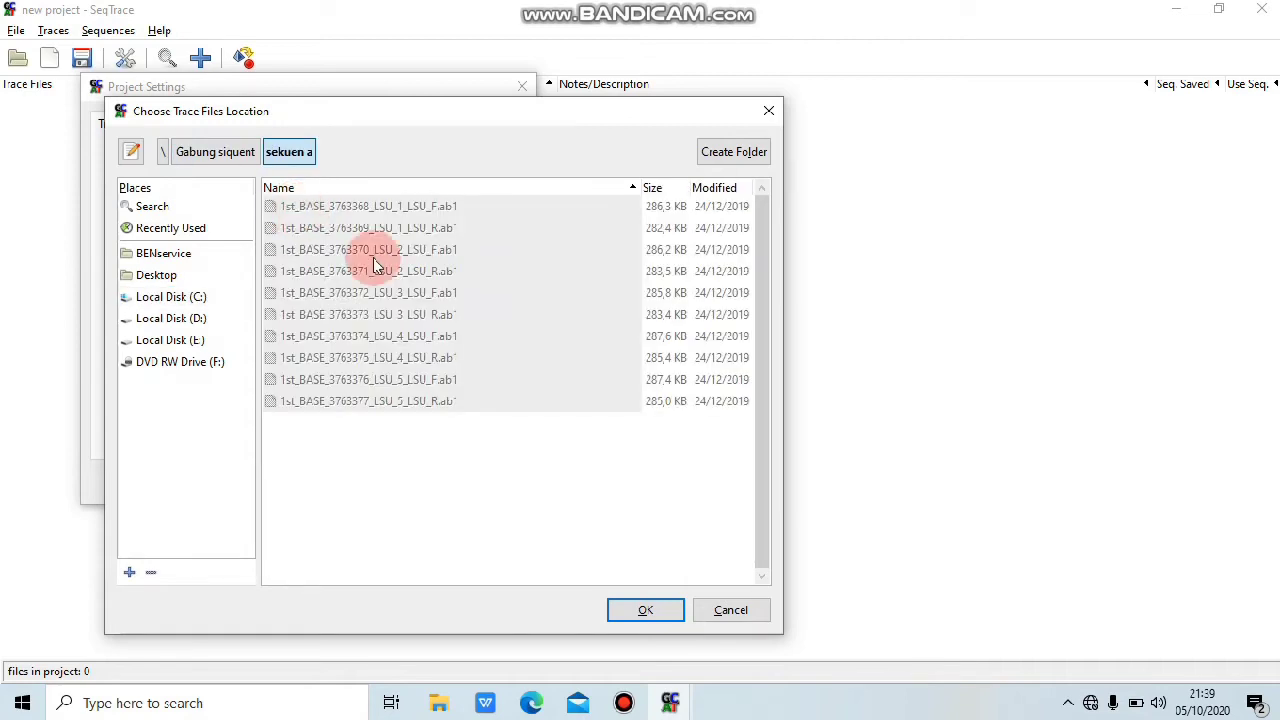
click(648, 612)
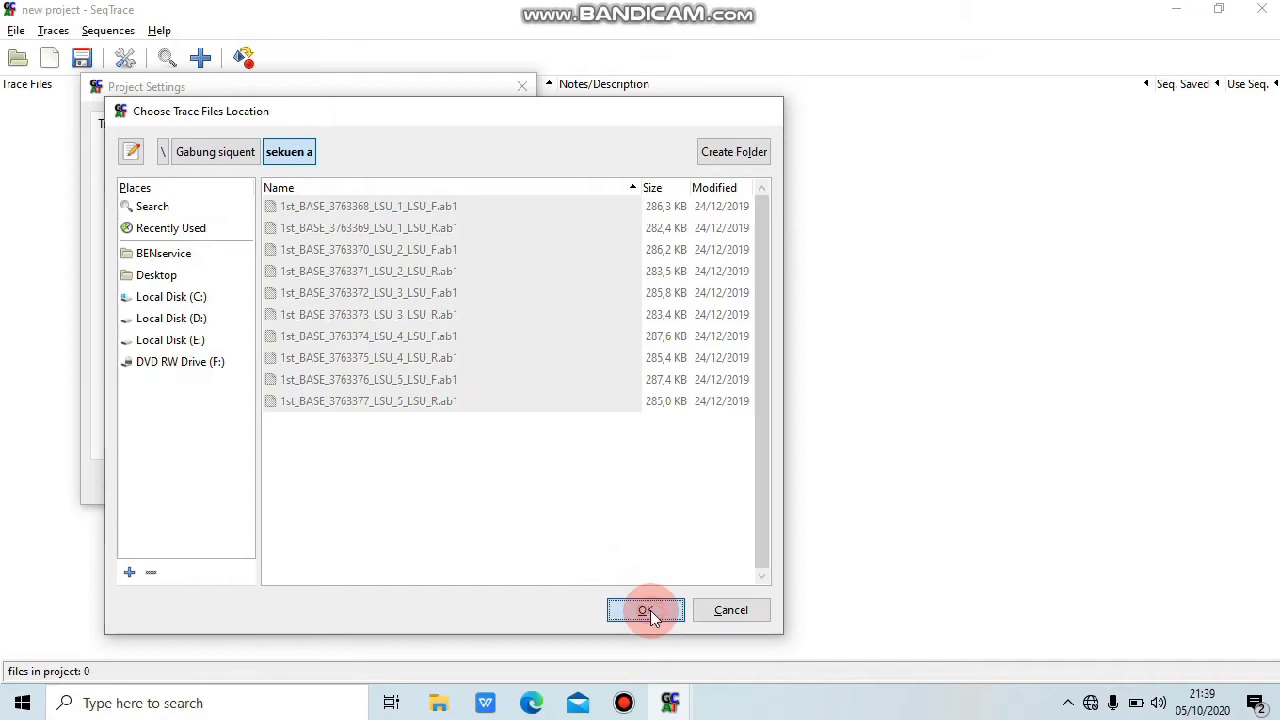
click(400, 486)
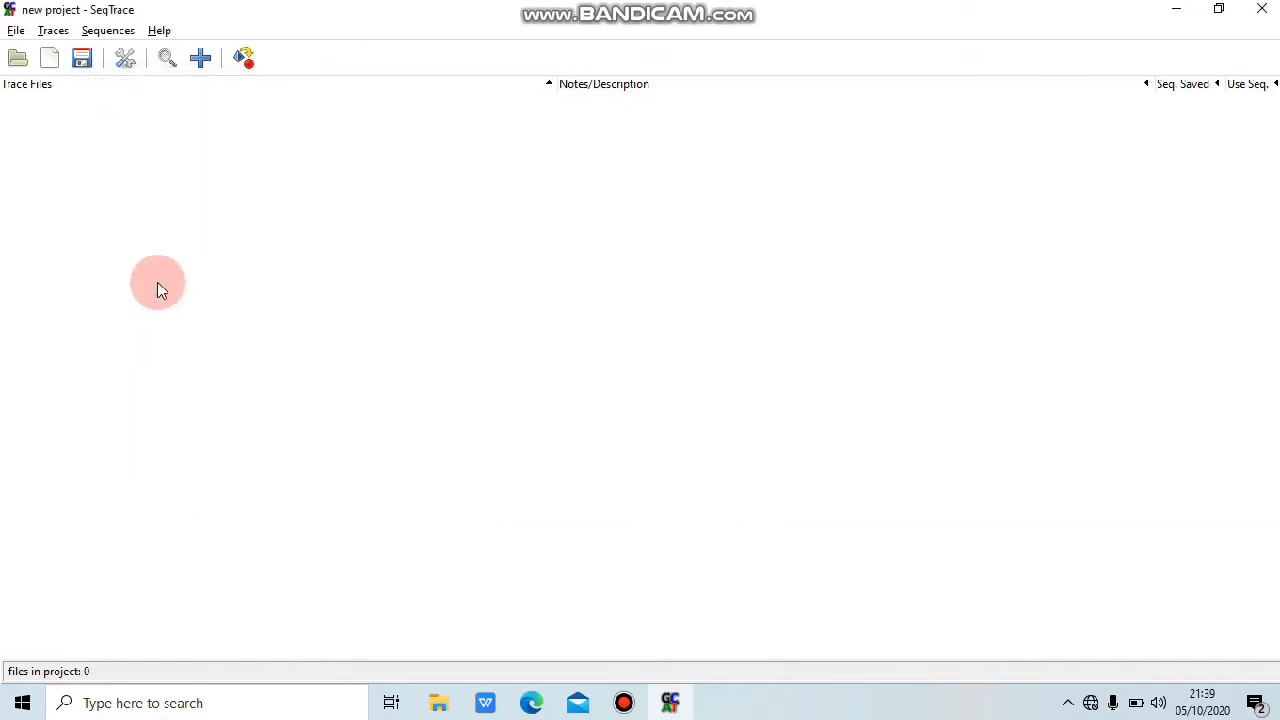
Step: Add all ten .ab1 trace files from the sekuen a folder to the project
click(53, 31)
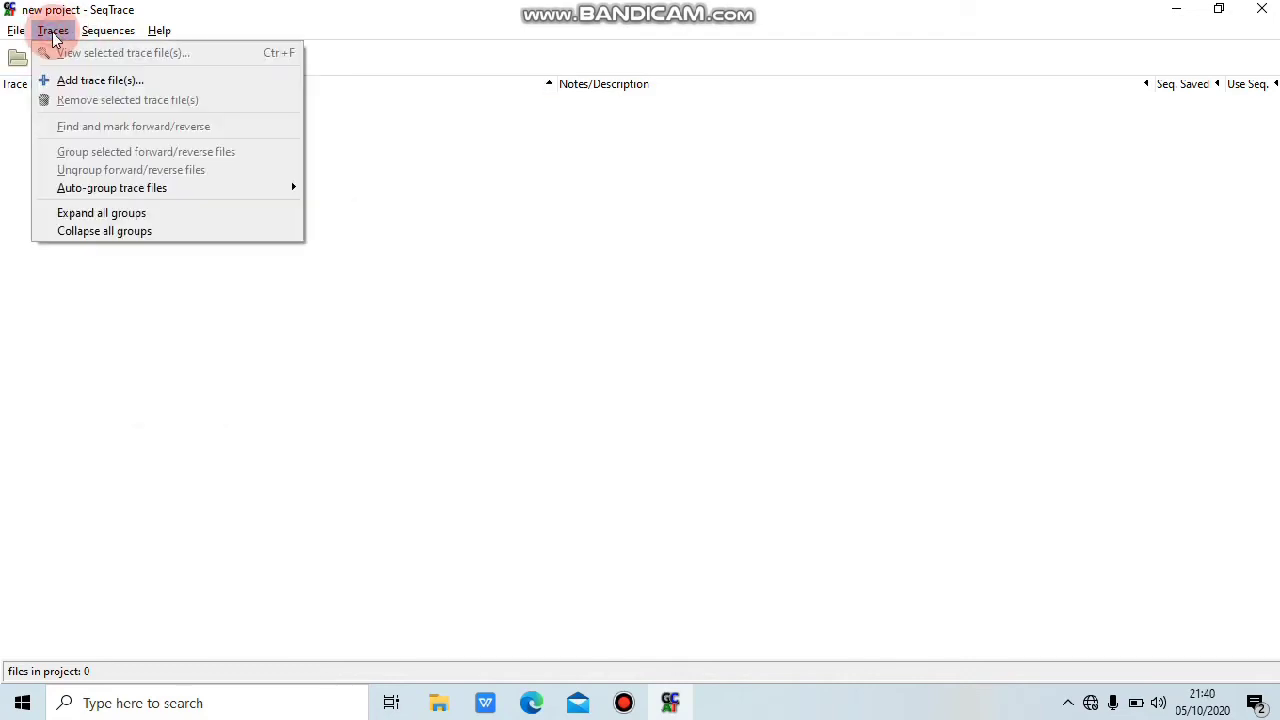
click(91, 82)
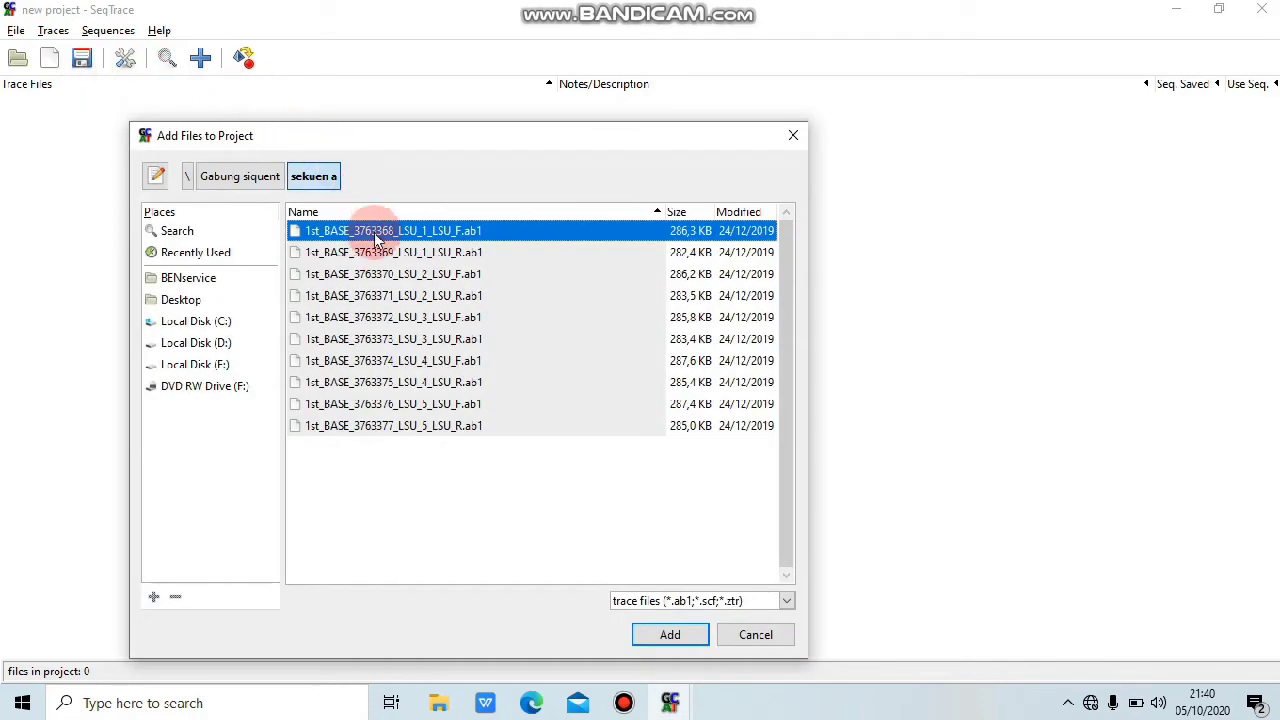
key(shift+Down)
key(shift+Down)
key(shift+Down)
key(shift+Down)
key(shift+Down)
key(shift+Down)
key(shift+Down)
key(shift+Down)
key(shift+Down)
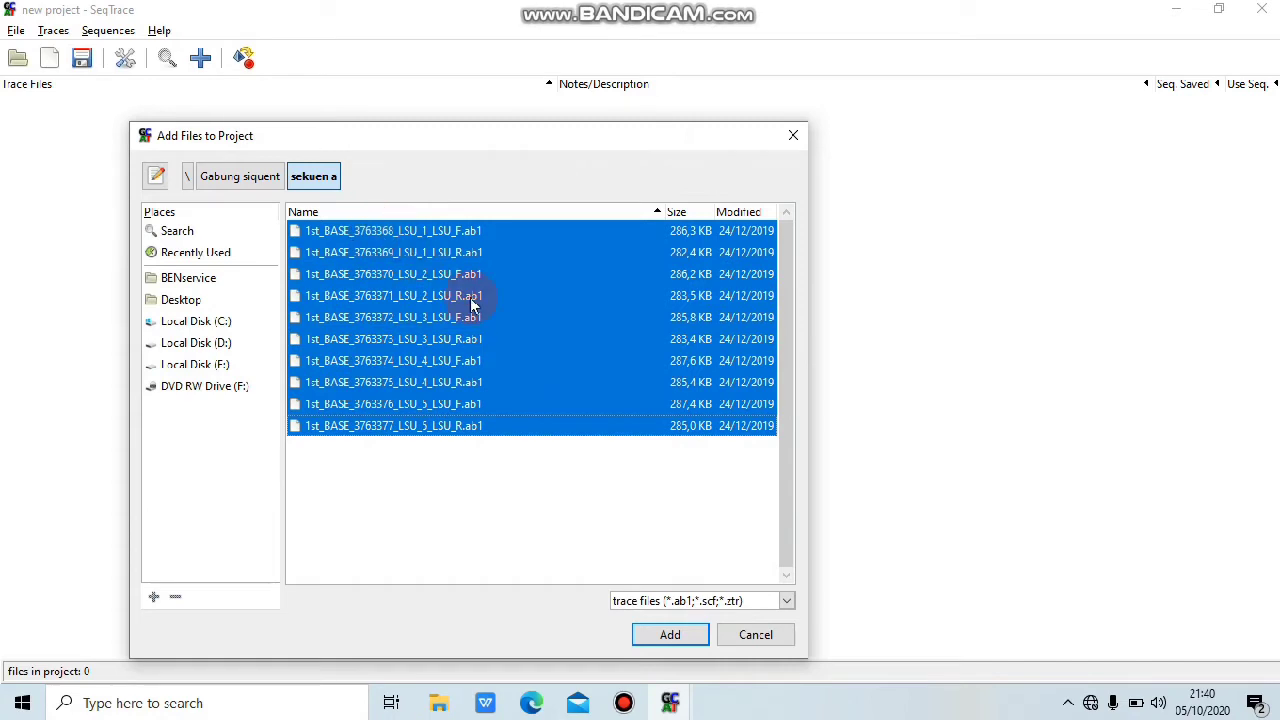
click(678, 634)
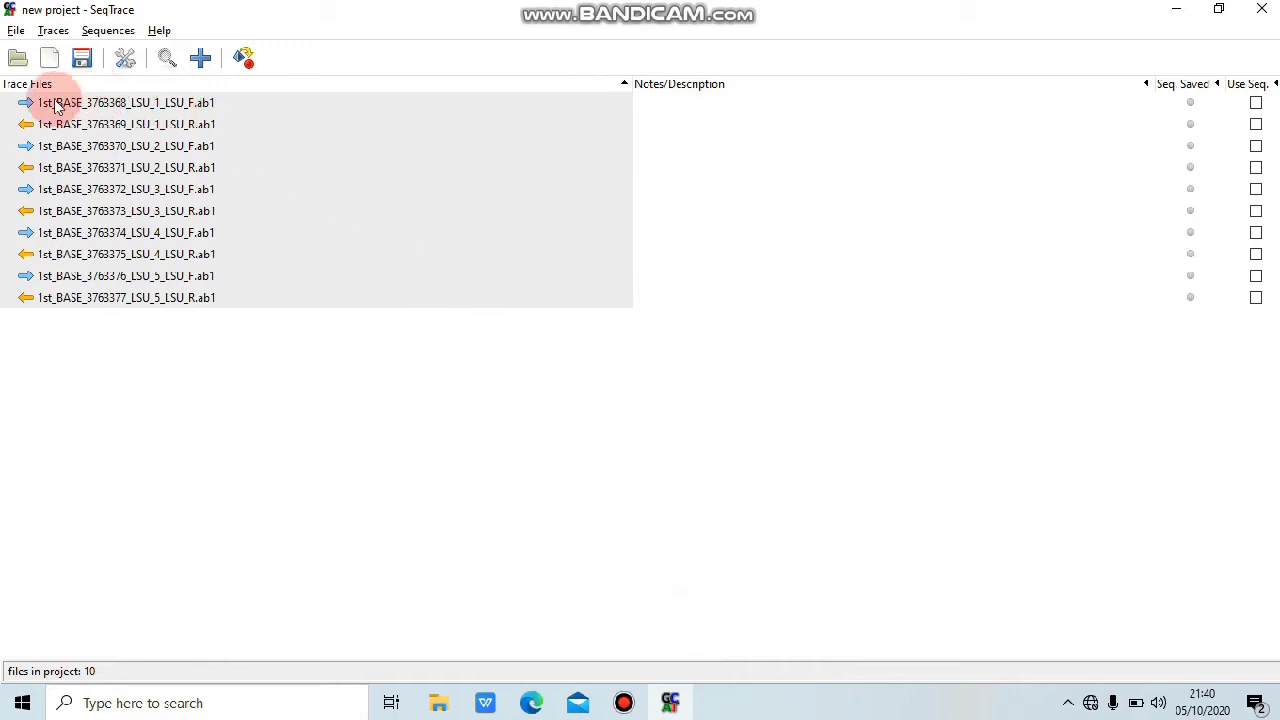
Step: Group the LSU_1 forward and reverse trace files under the name LSU 1
click(147, 104)
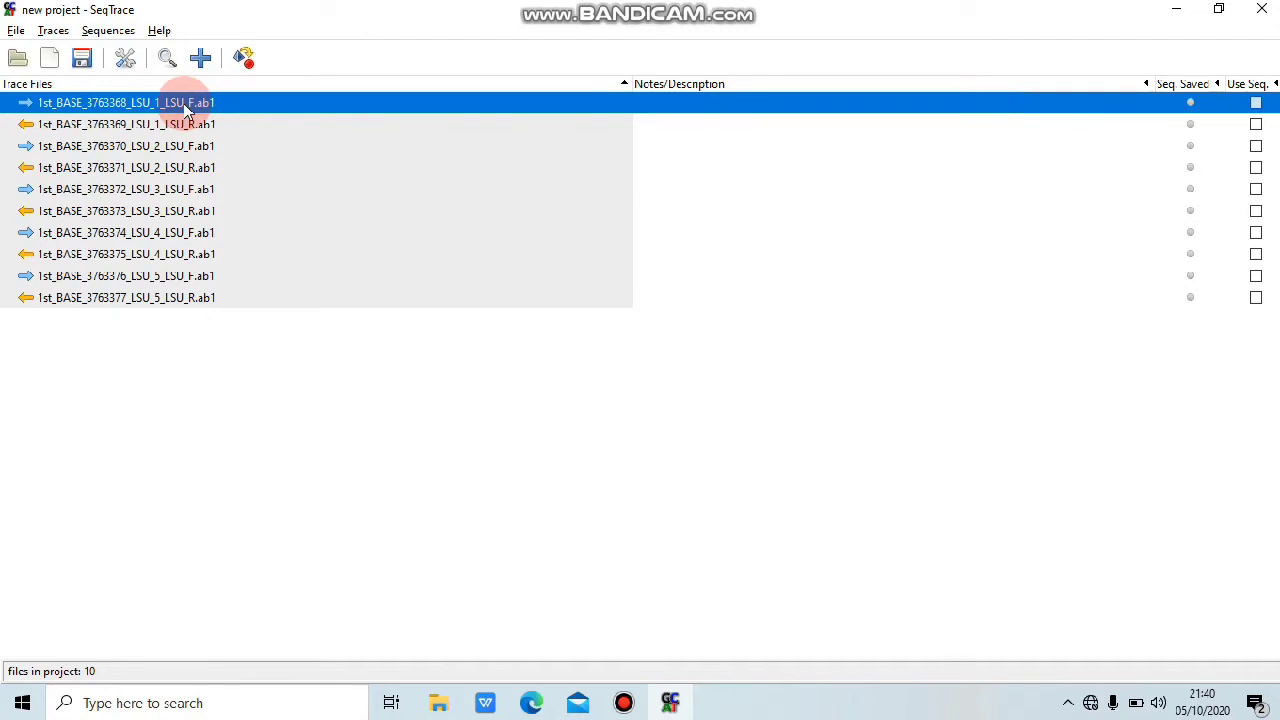
key(shift+Down)
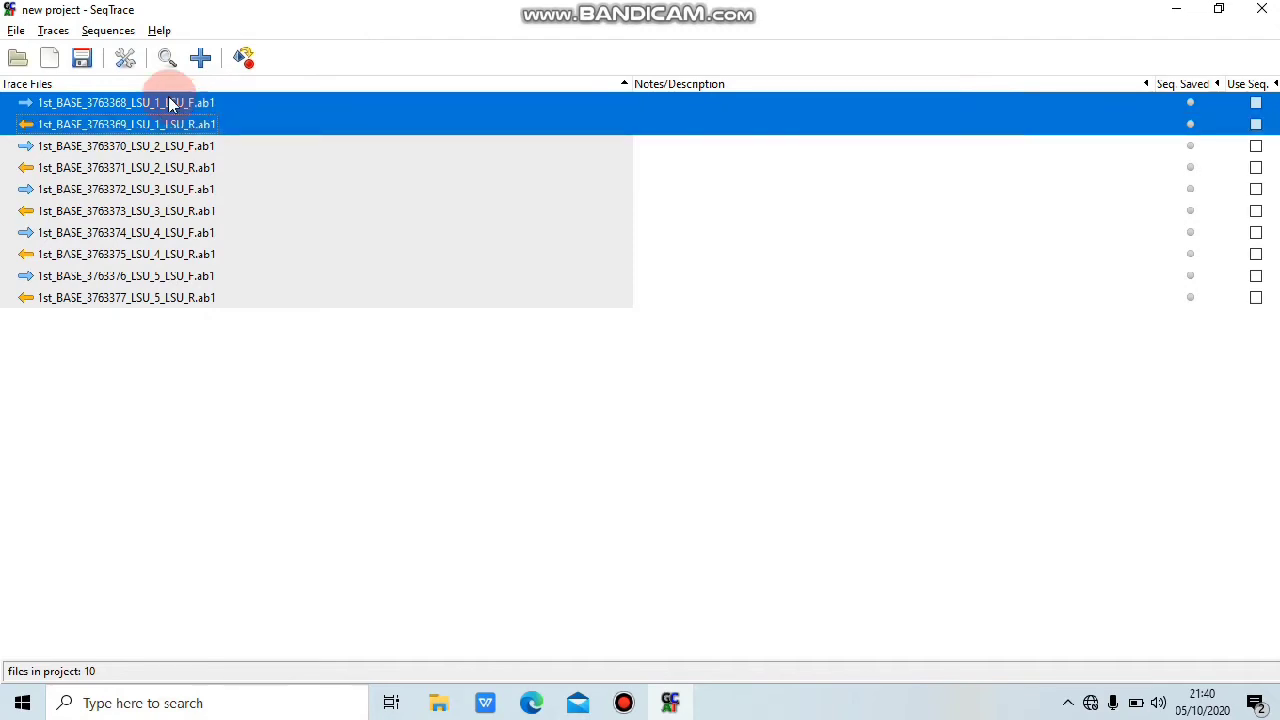
click(53, 38)
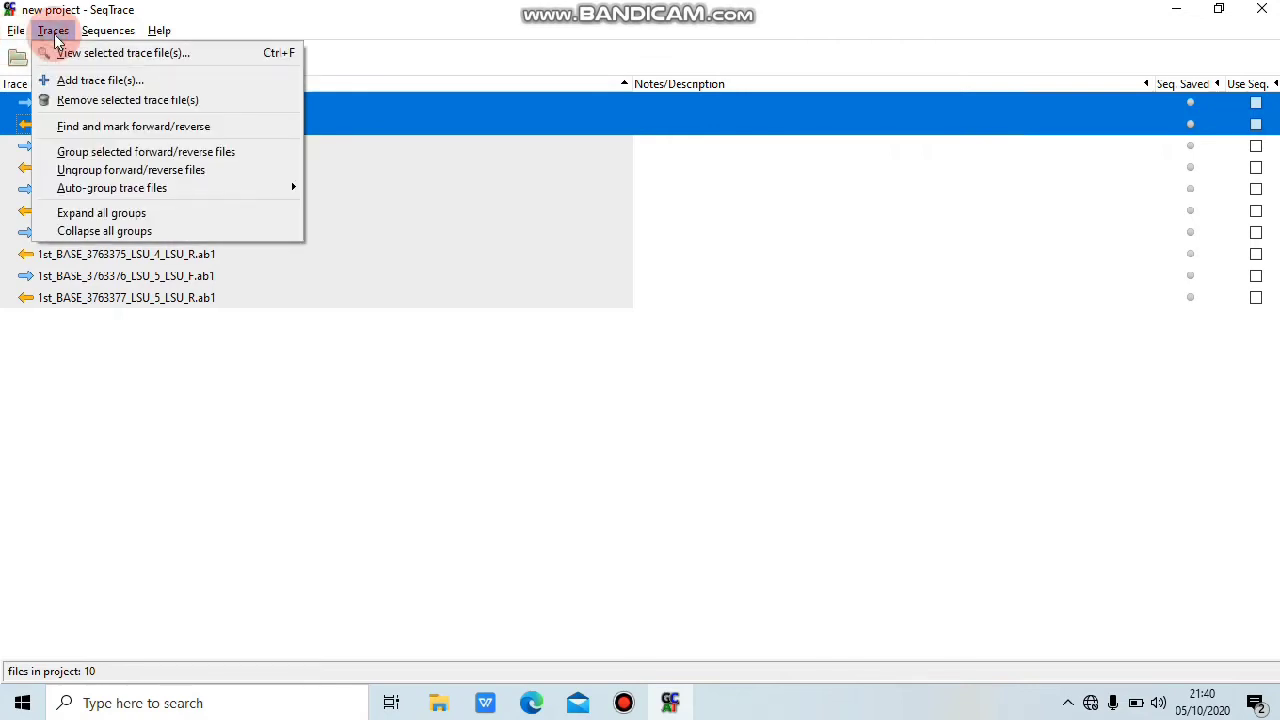
click(94, 155)
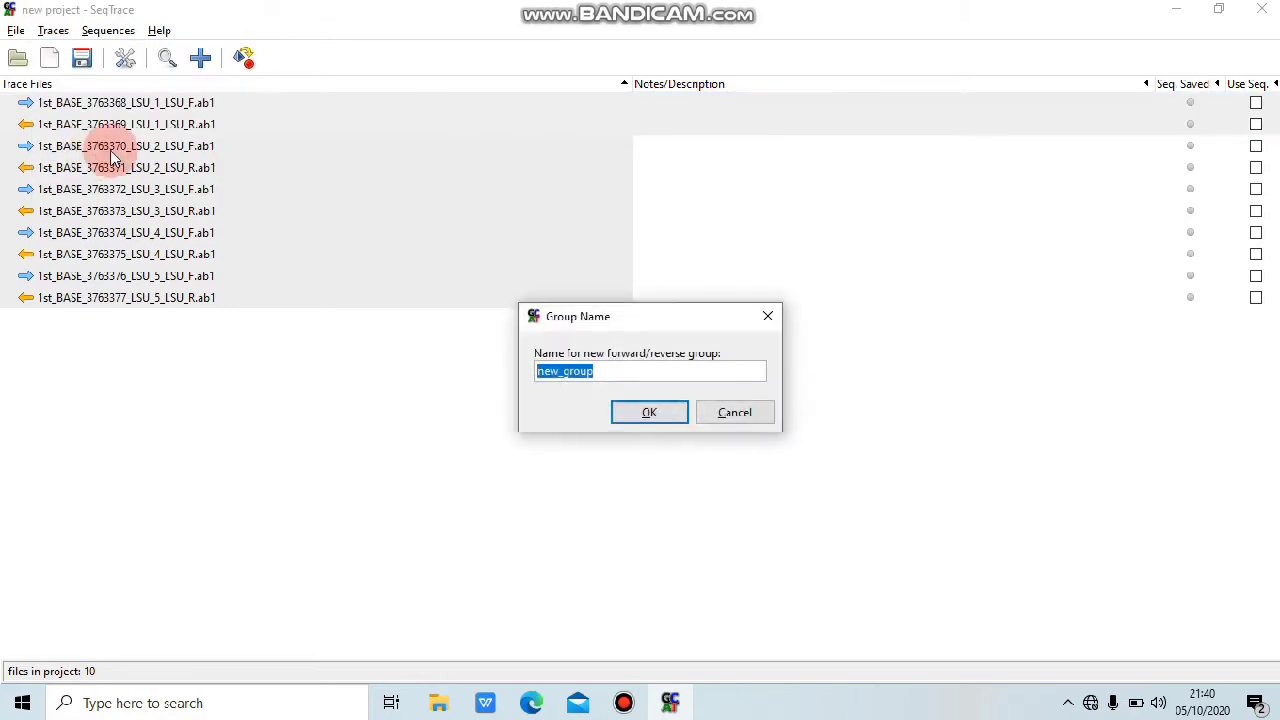
key(BackSpace)
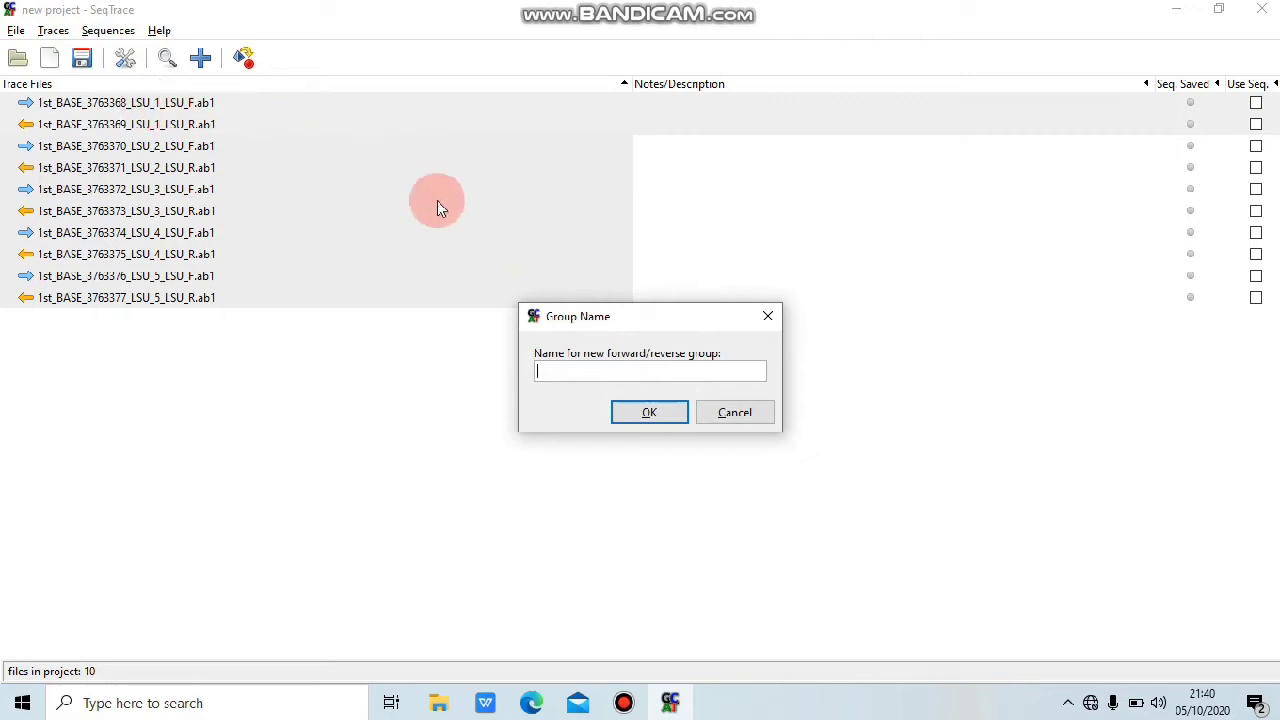
text(LSU 1)
click(632, 418)
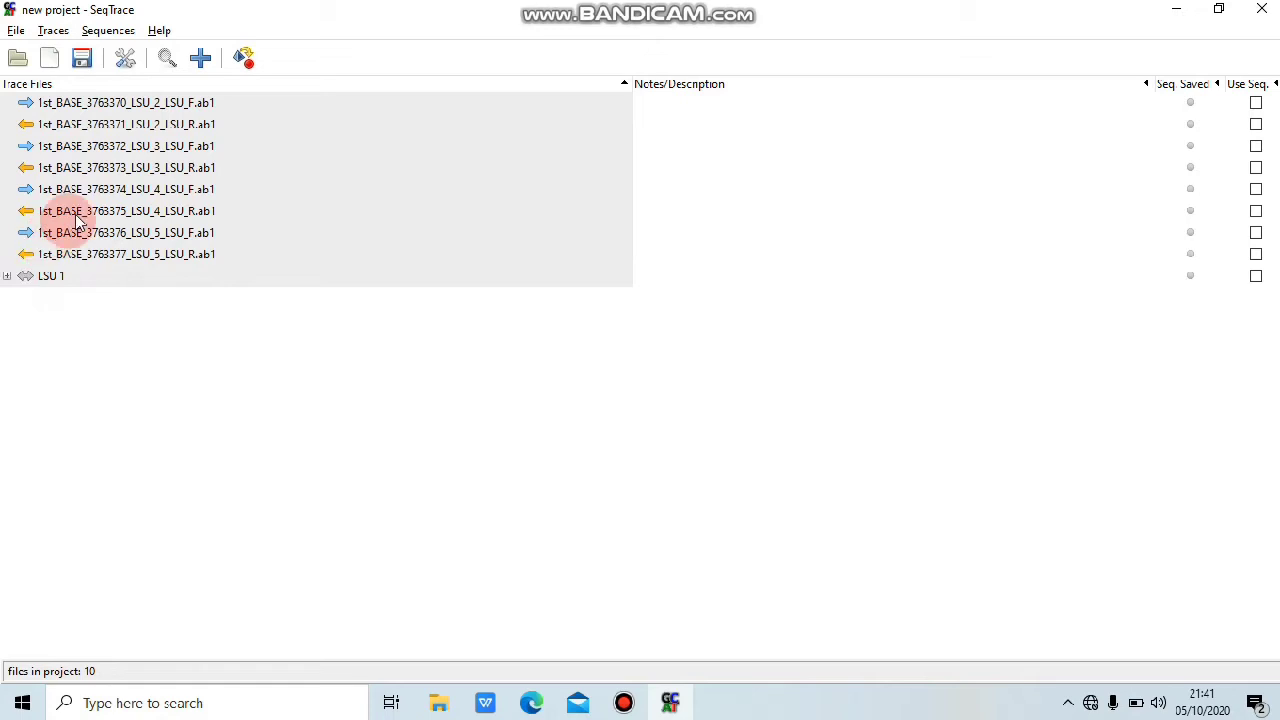
Step: Group the LSU_2 forward and reverse trace files under the name LSU 2
click(155, 110)
key(shift+Down)
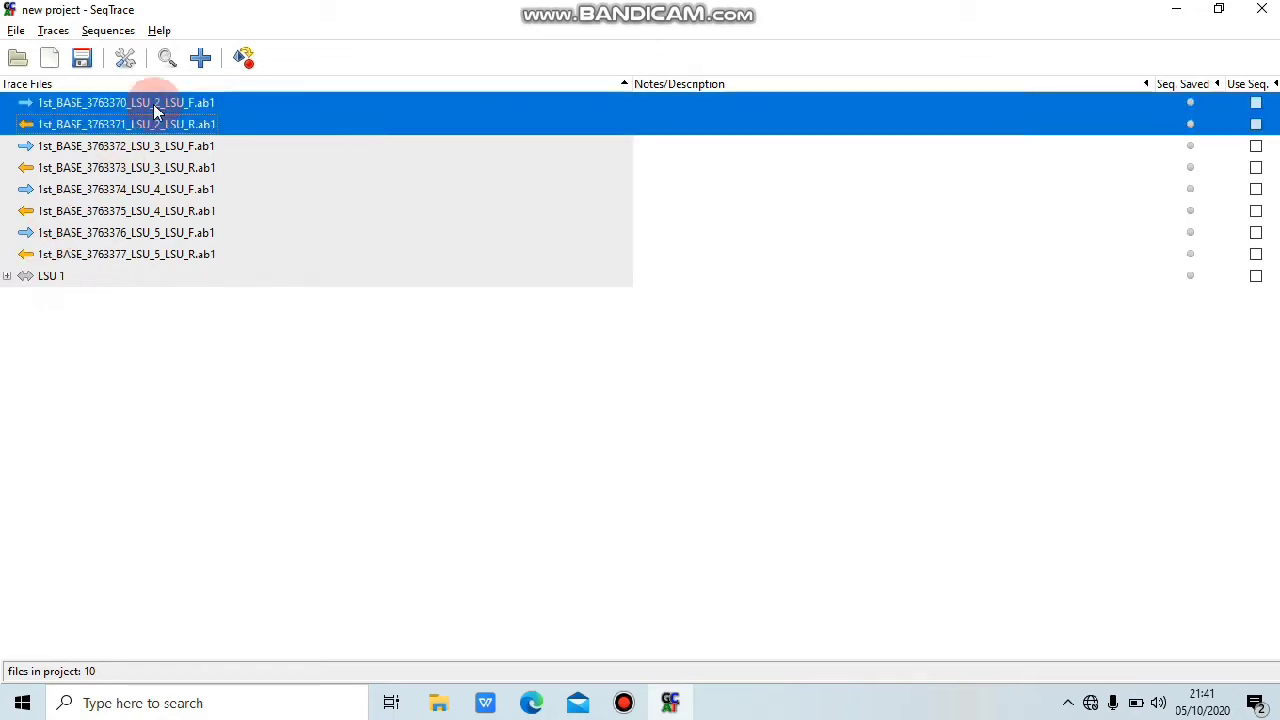
click(53, 31)
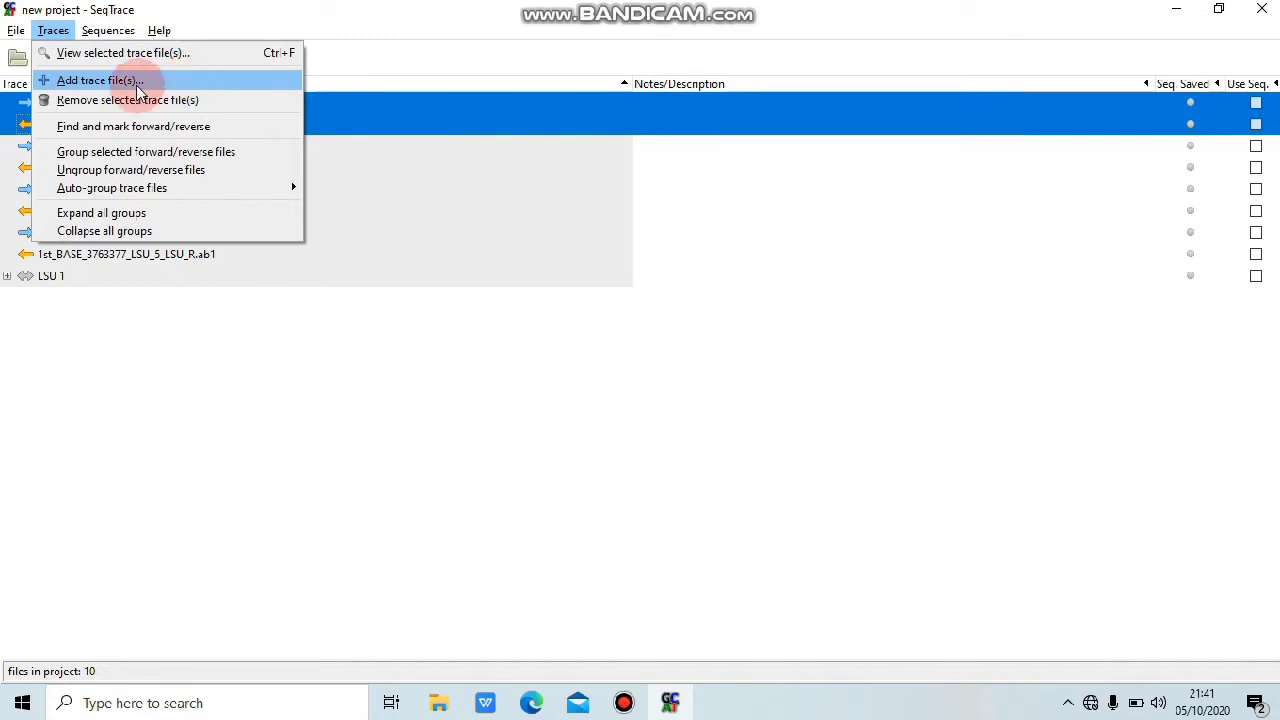
click(124, 150)
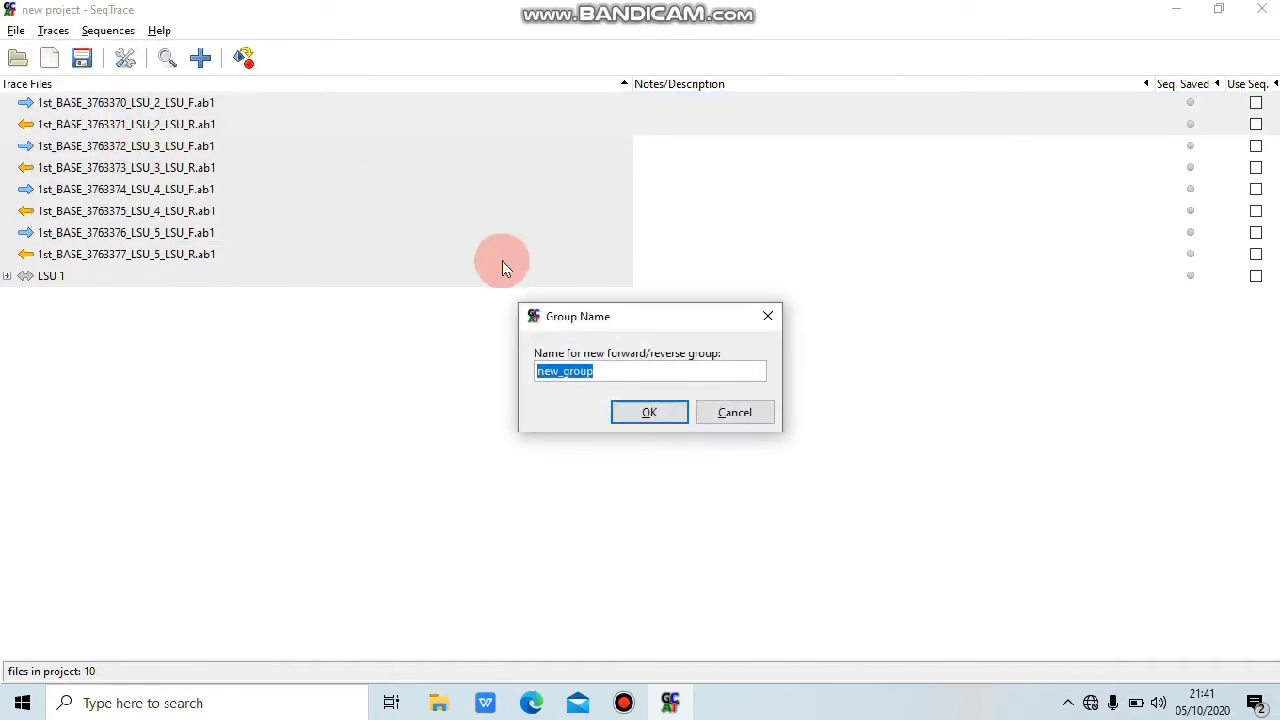
key(BackSpace)
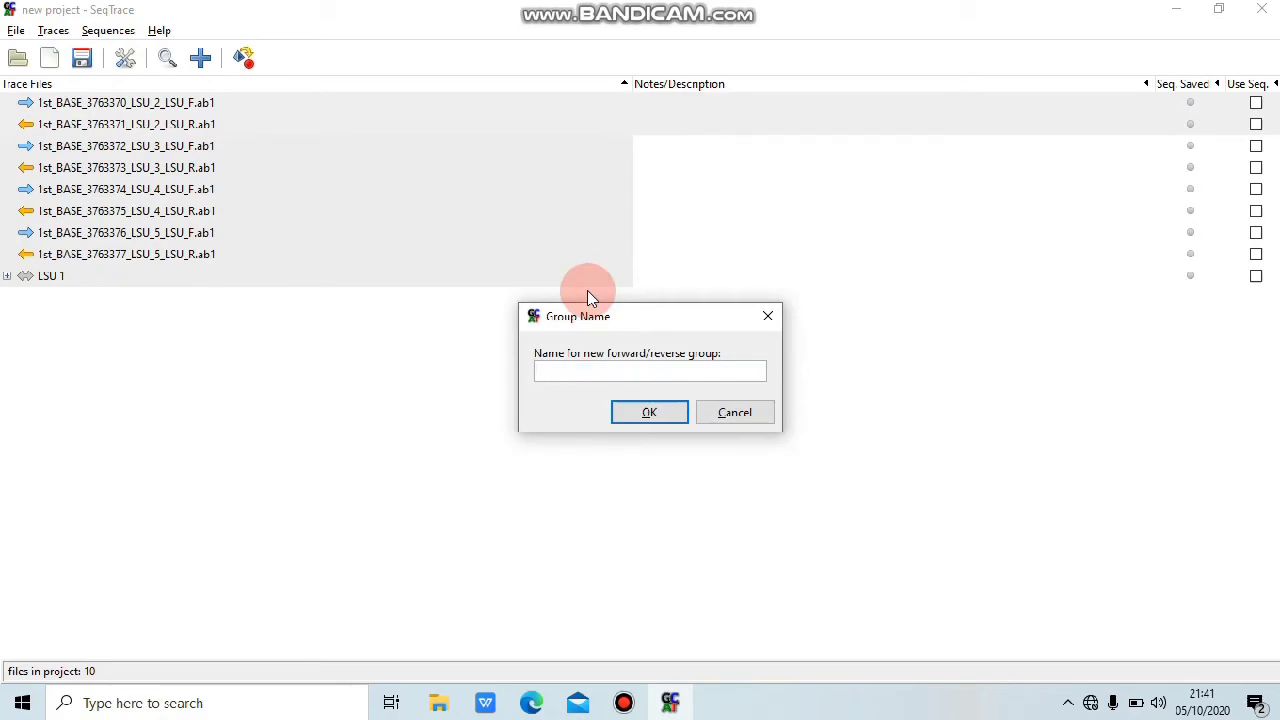
text(LSU 2)
click(624, 422)
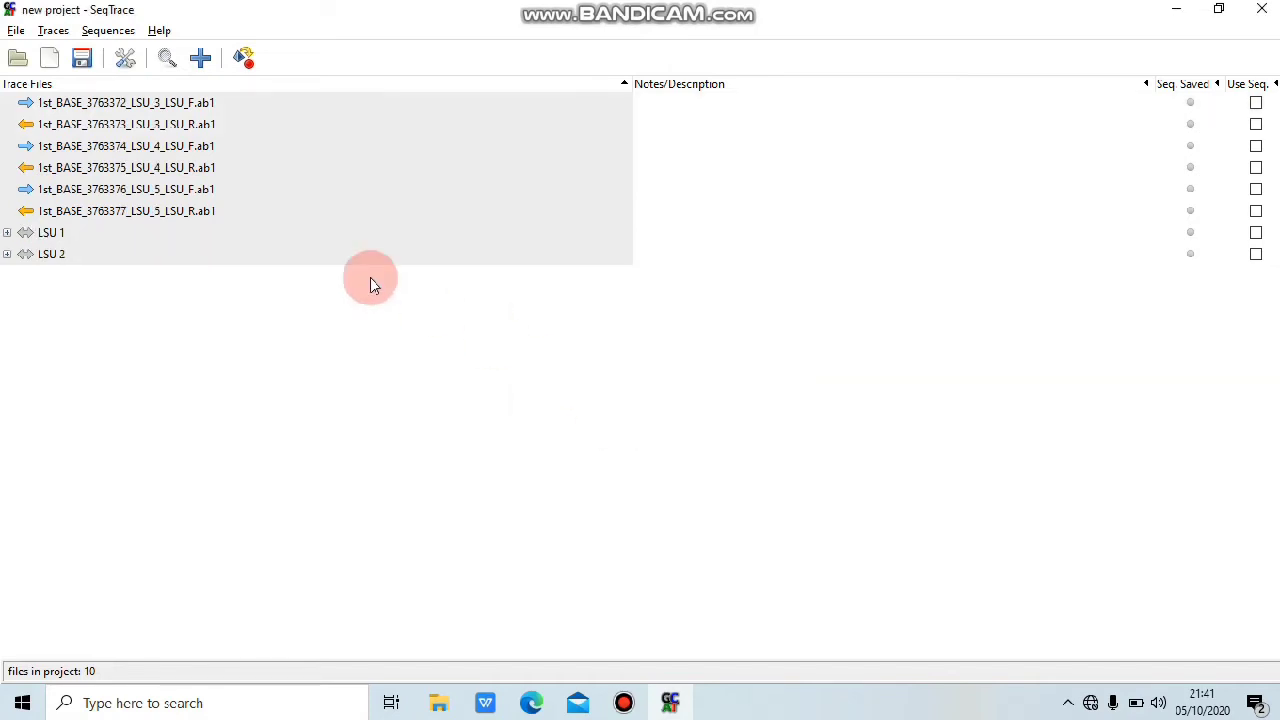
Step: Group the LSU_3 forward and reverse trace files under the name LSU 3
click(198, 110)
ctrl+click(198, 122)
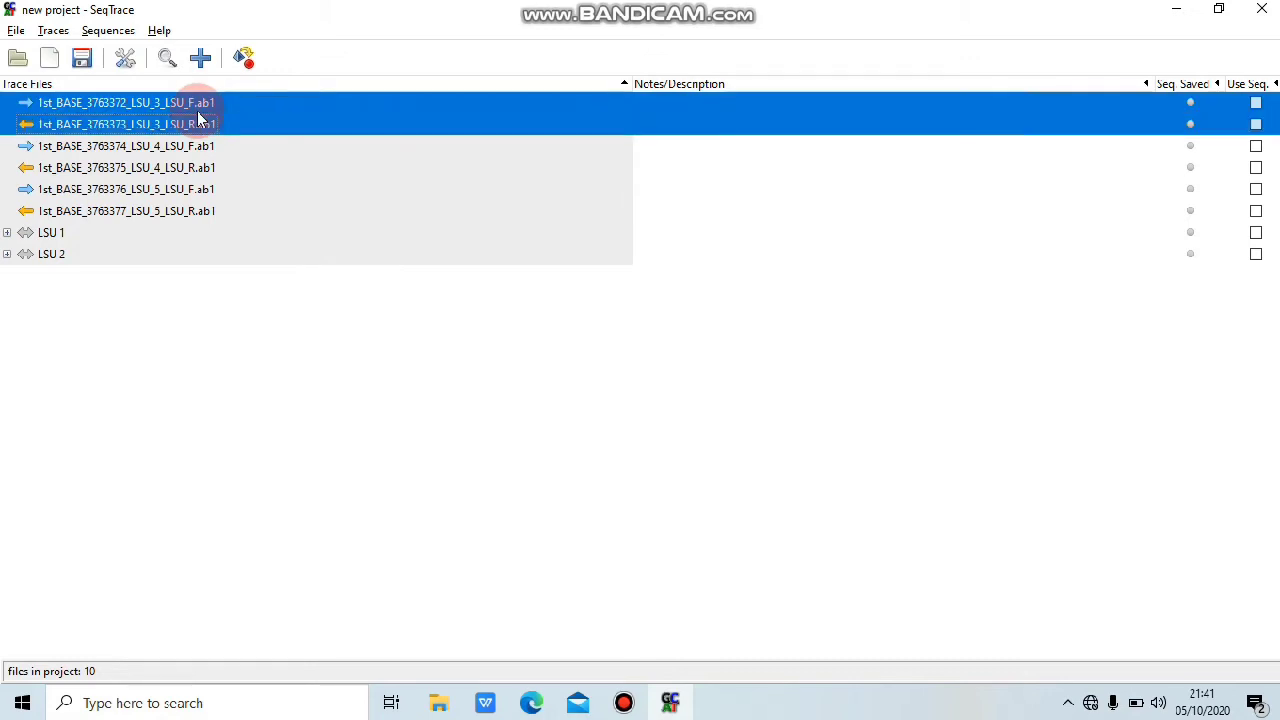
click(108, 31)
mouse_move(52, 32)
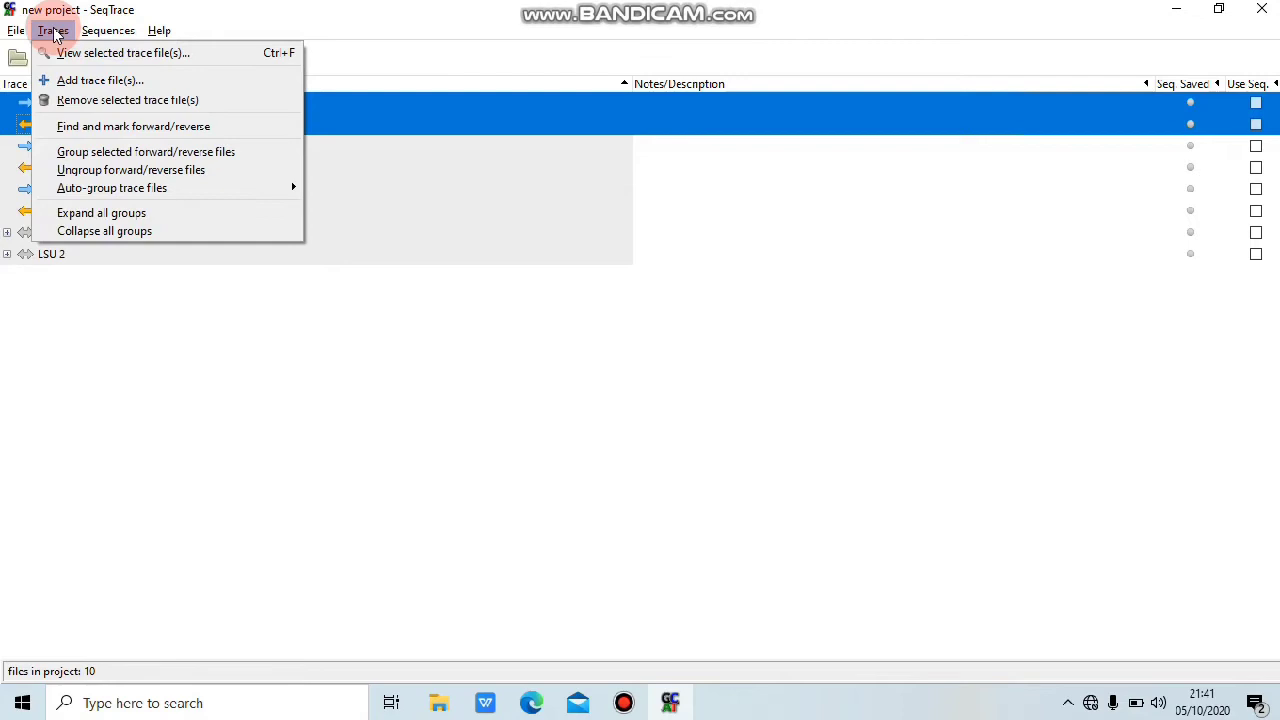
click(106, 157)
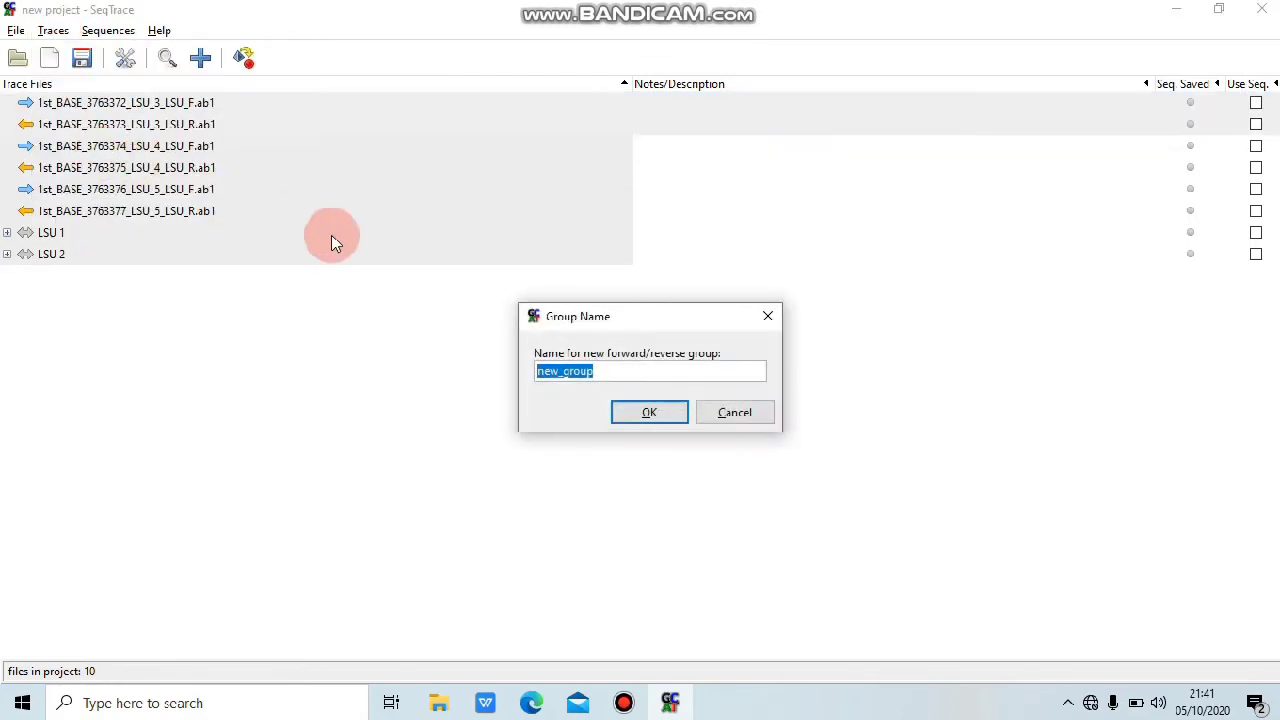
text(LSU 3)
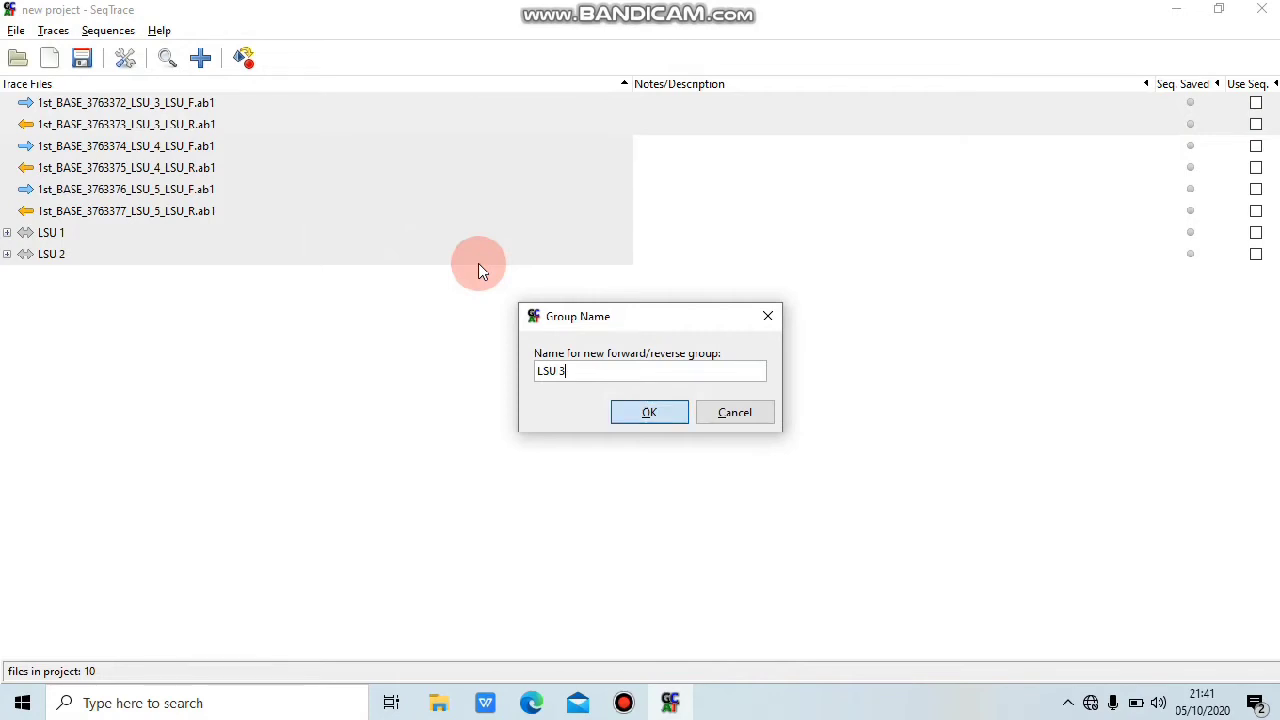
key(Return)
Step: Group the LSU_4 forward and reverse trace files under the name LSU 4
click(194, 106)
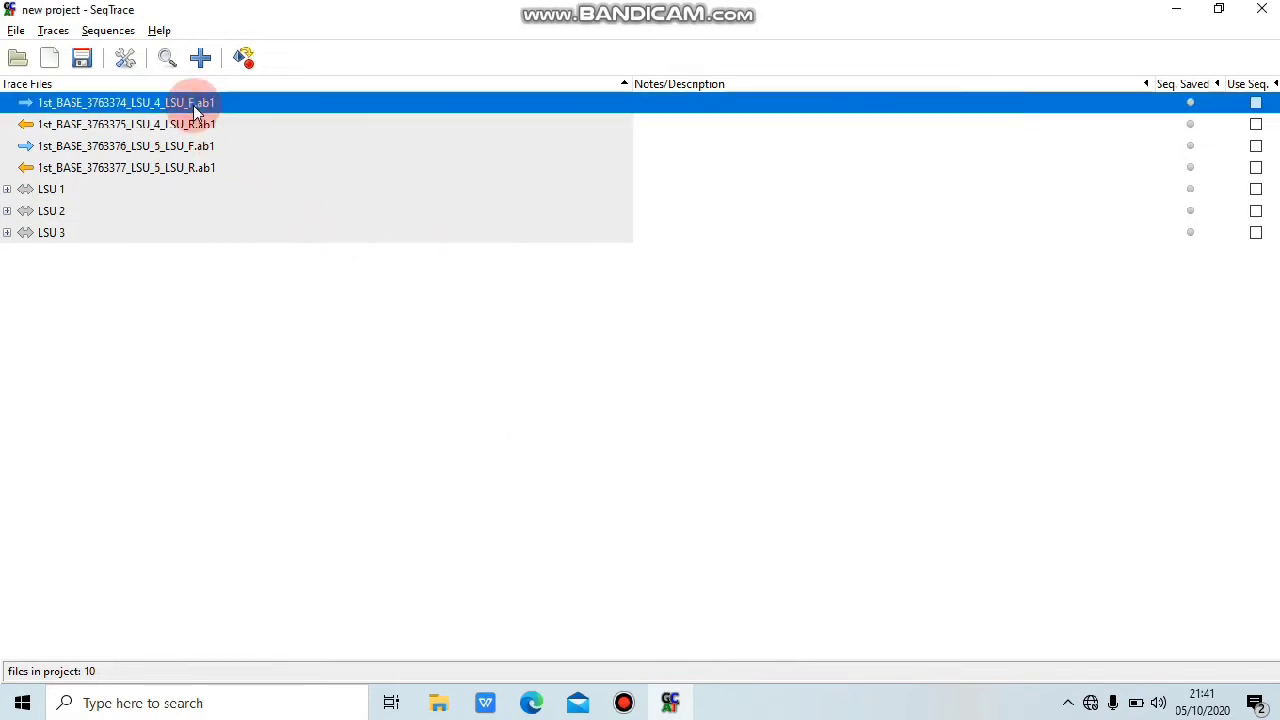
shift+click(192, 122)
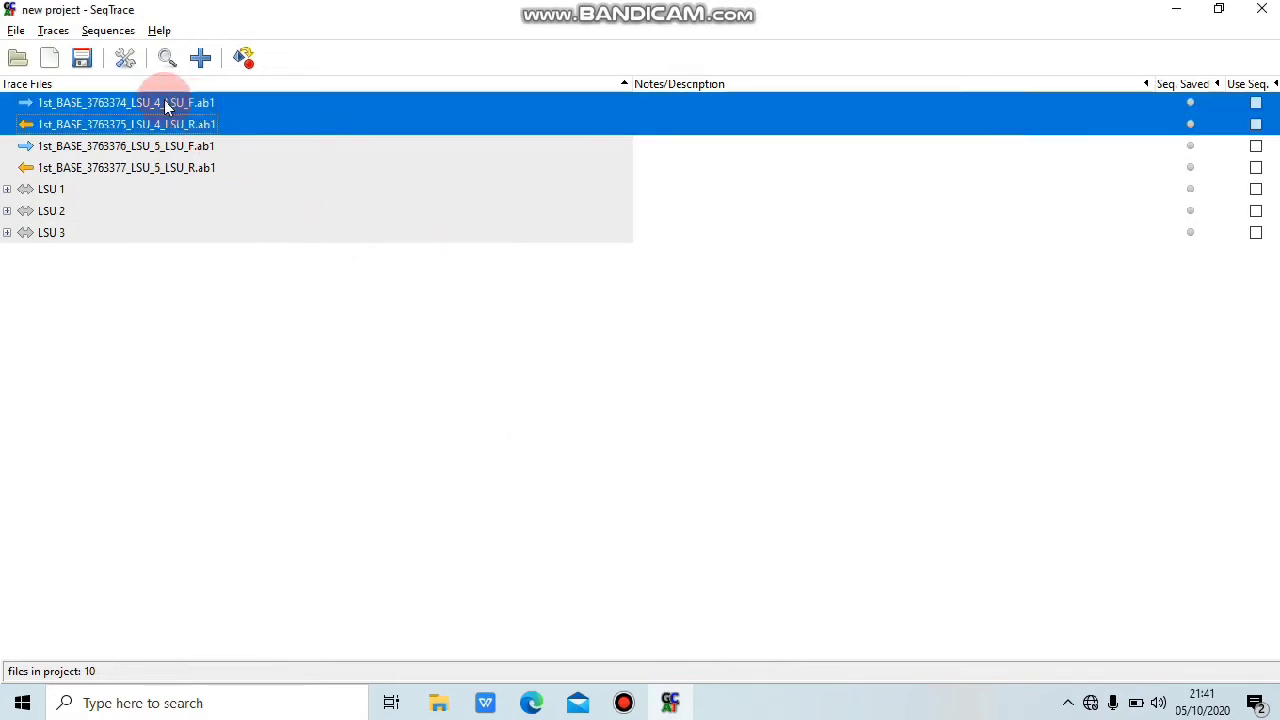
click(52, 31)
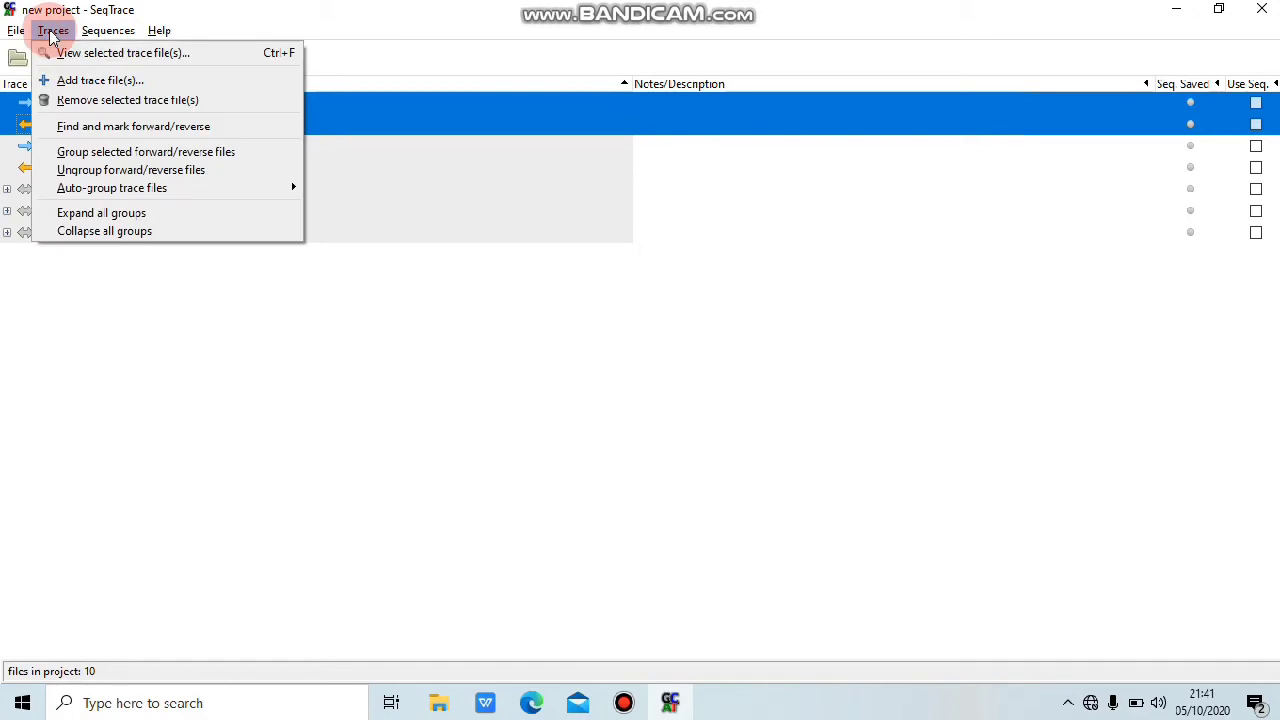
click(116, 151)
key(BackSpace)
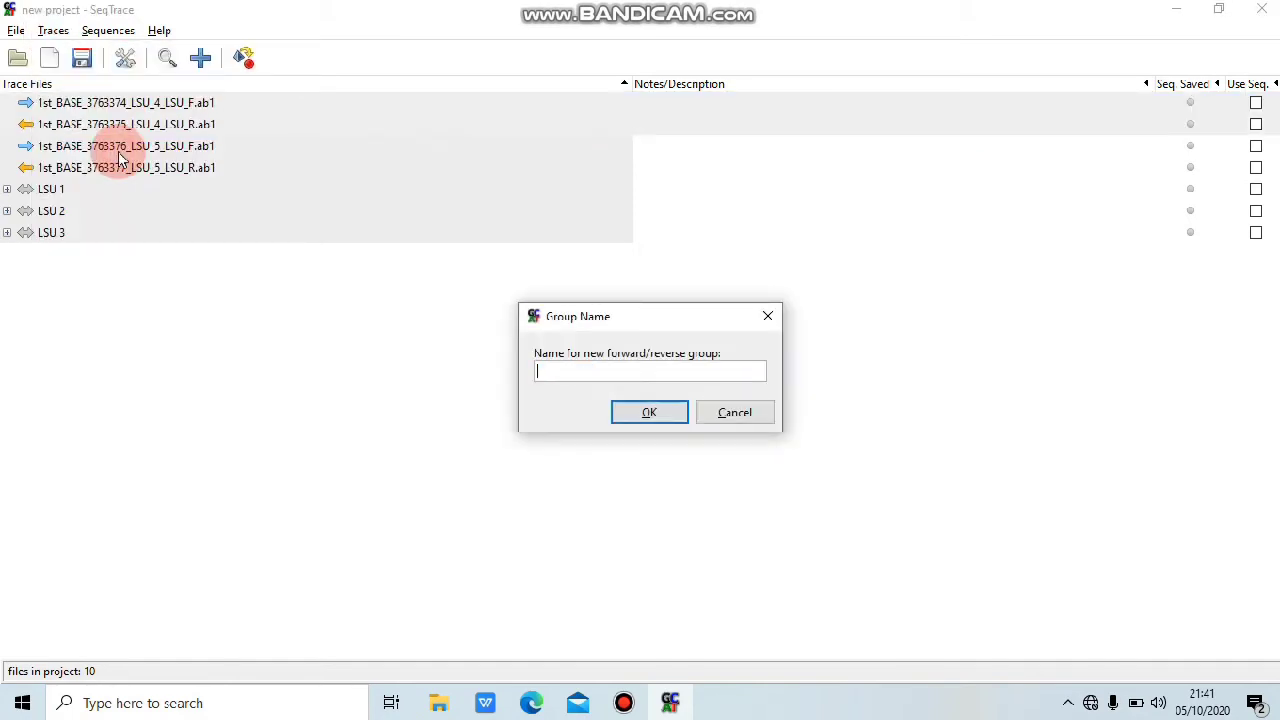
text(LSU 4)
key(Return)
Step: Group the LSU_5 forward and reverse trace files under the name LSU 5
click(114, 106)
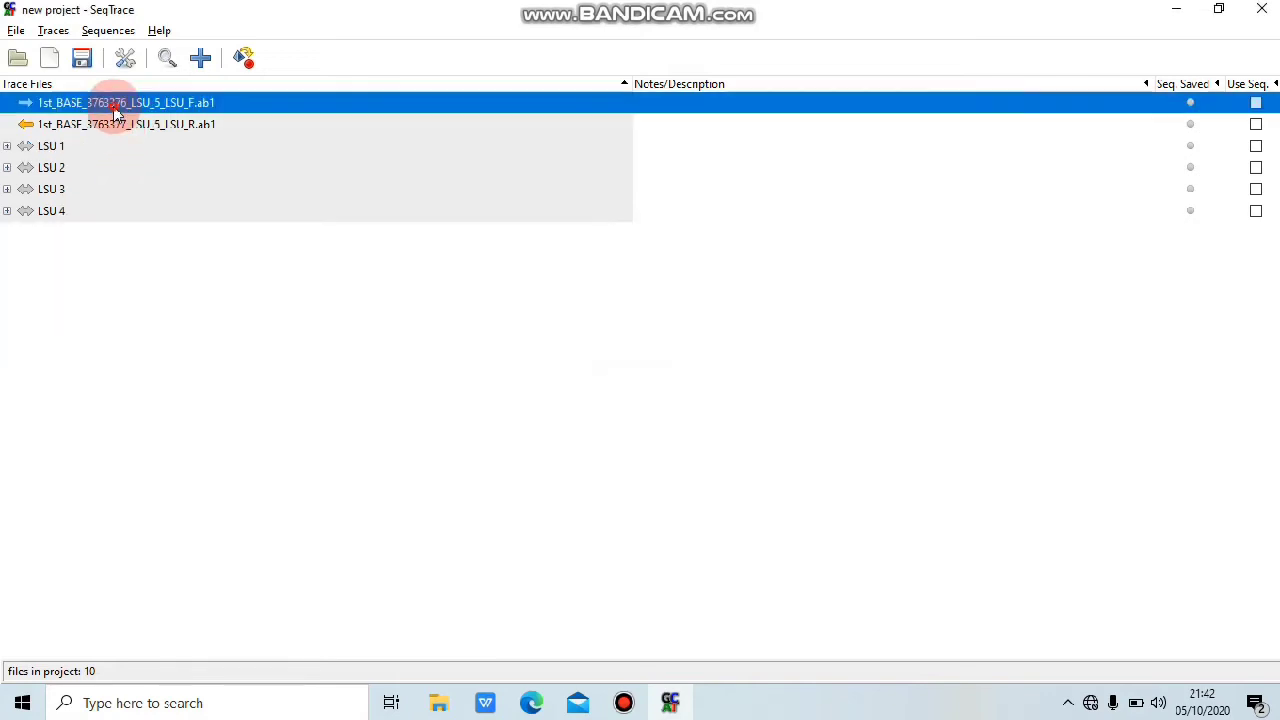
shift+click(114, 122)
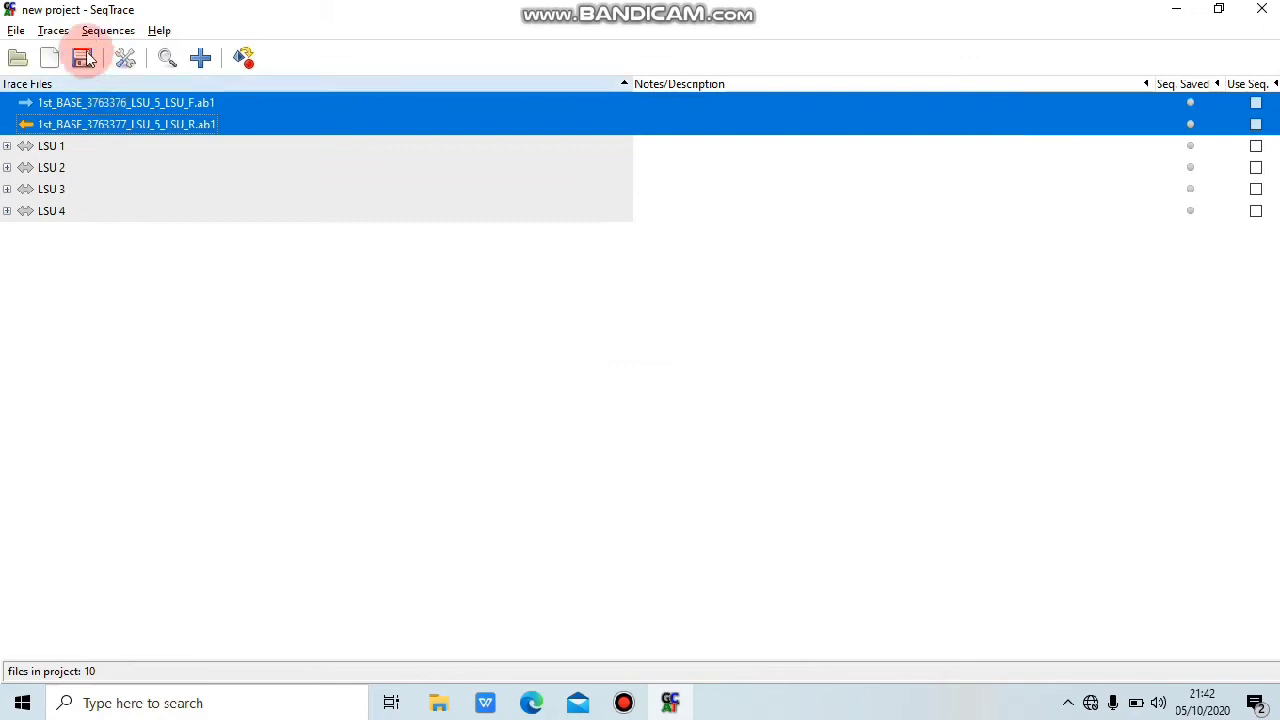
click(55, 30)
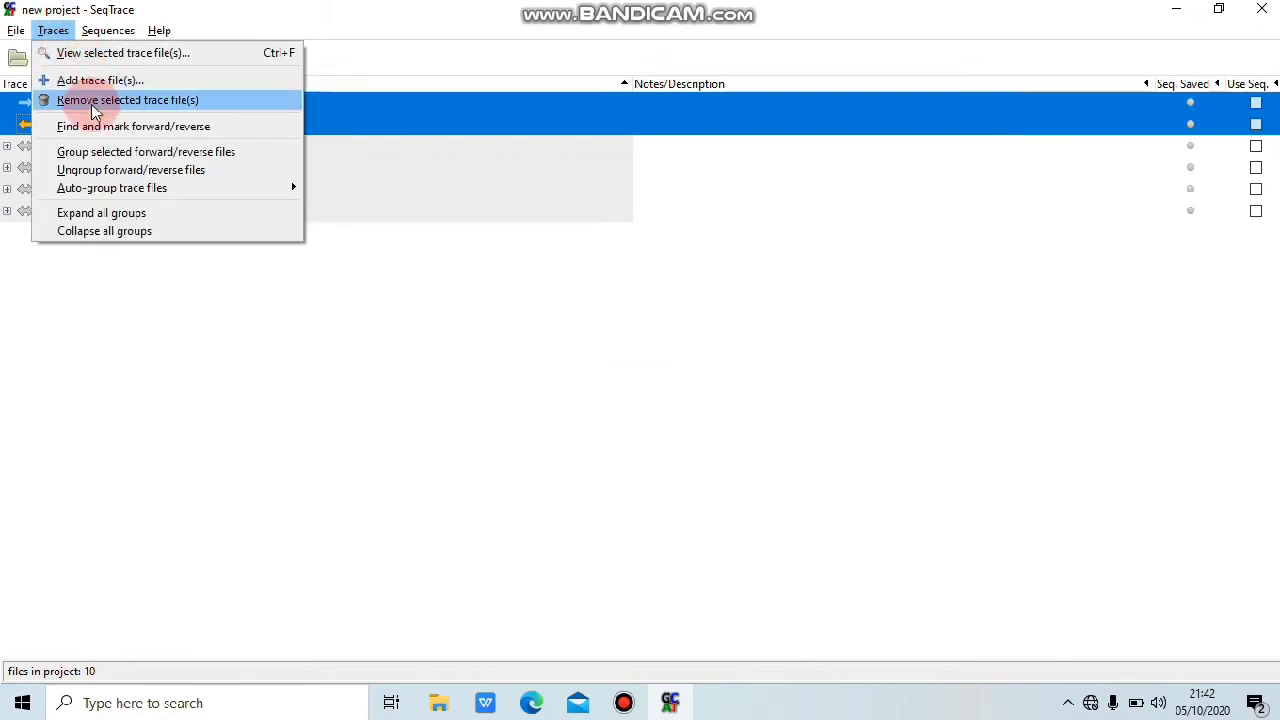
click(100, 152)
text(LSU)
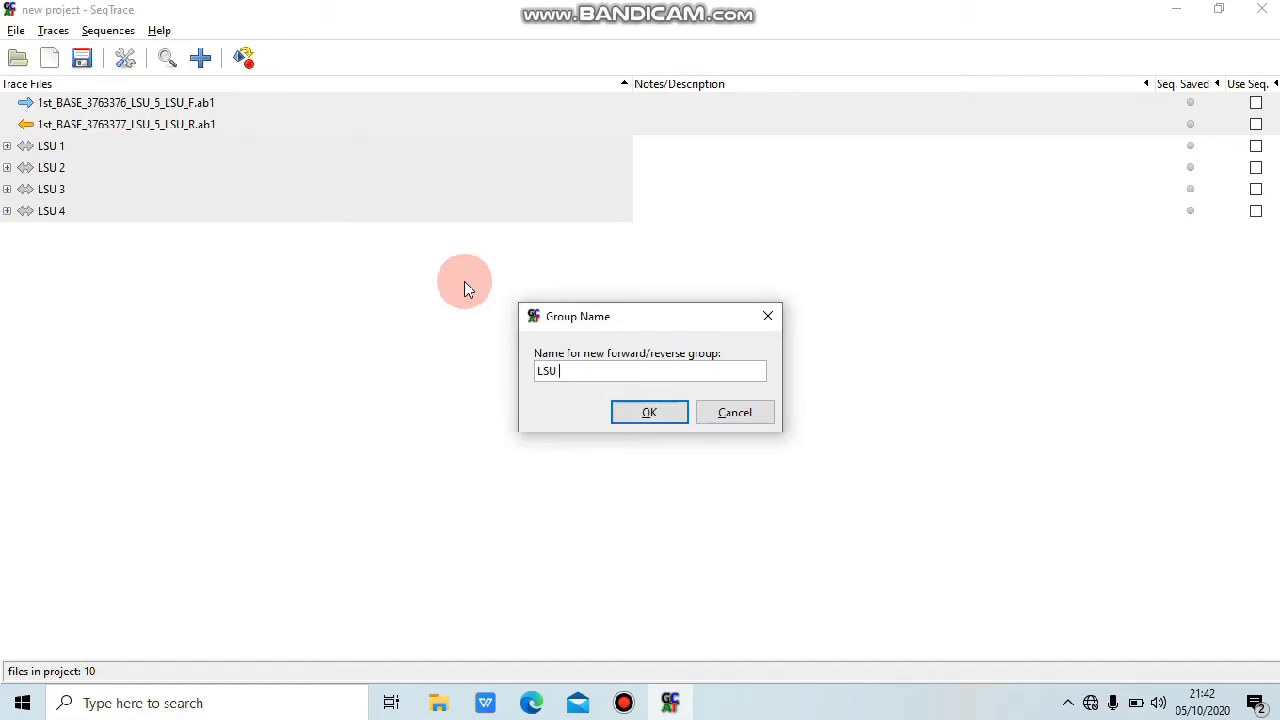
text( 5)
click(651, 418)
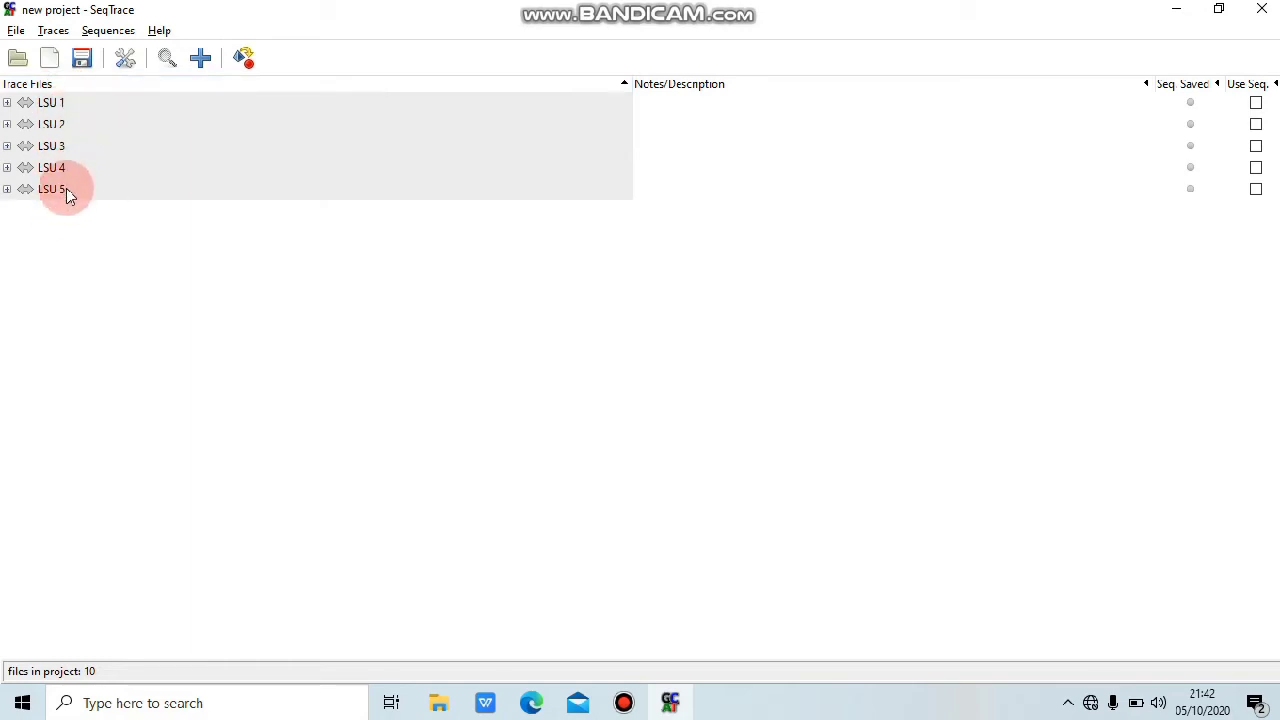
click(49, 102)
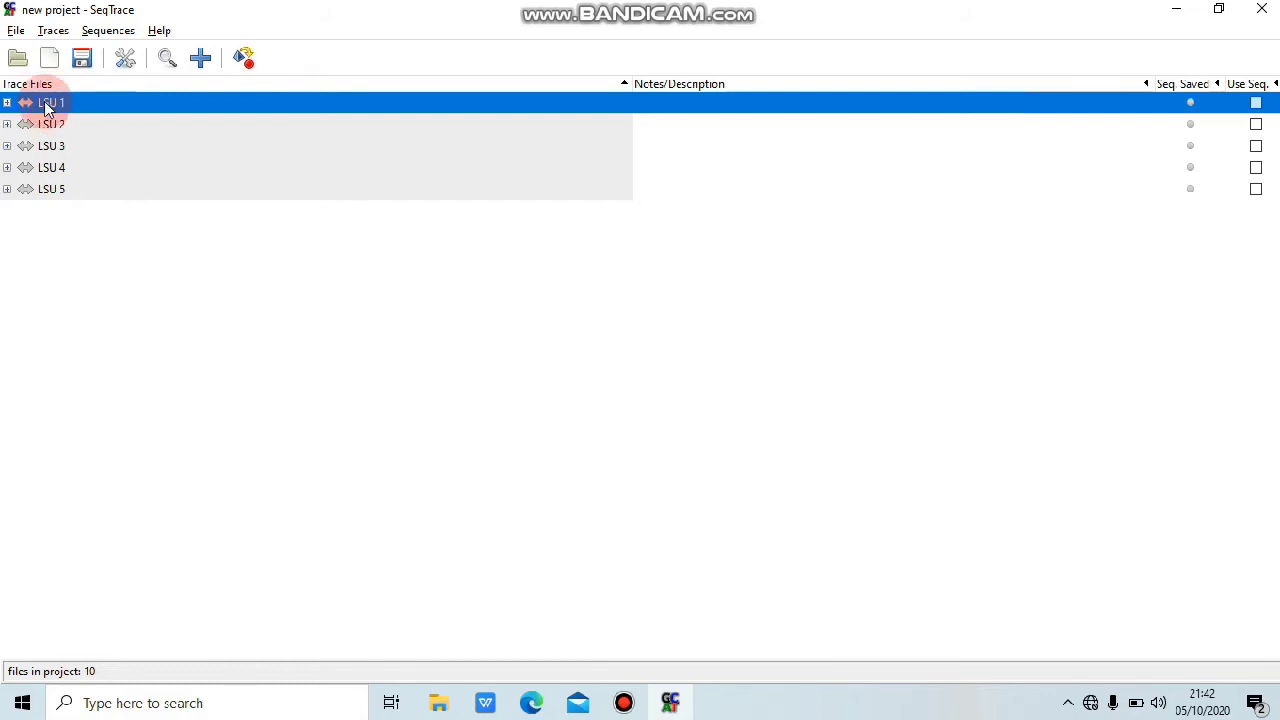
click(52, 33)
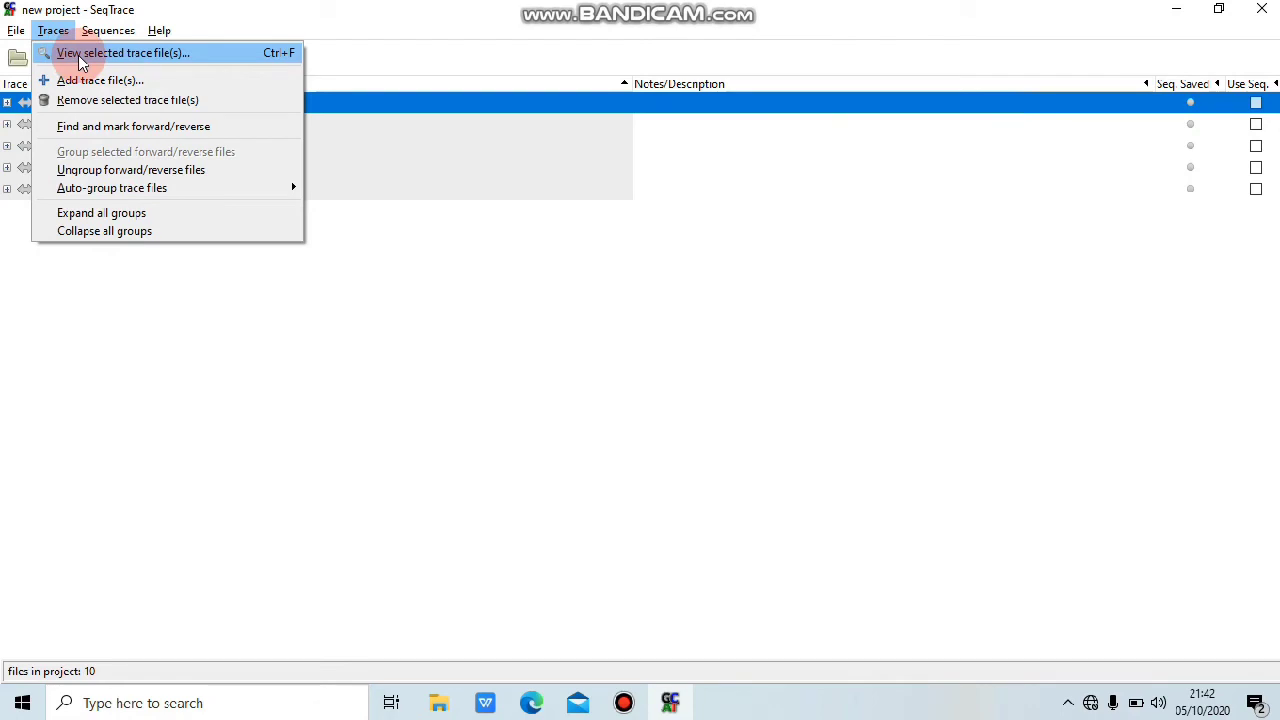
click(409, 194)
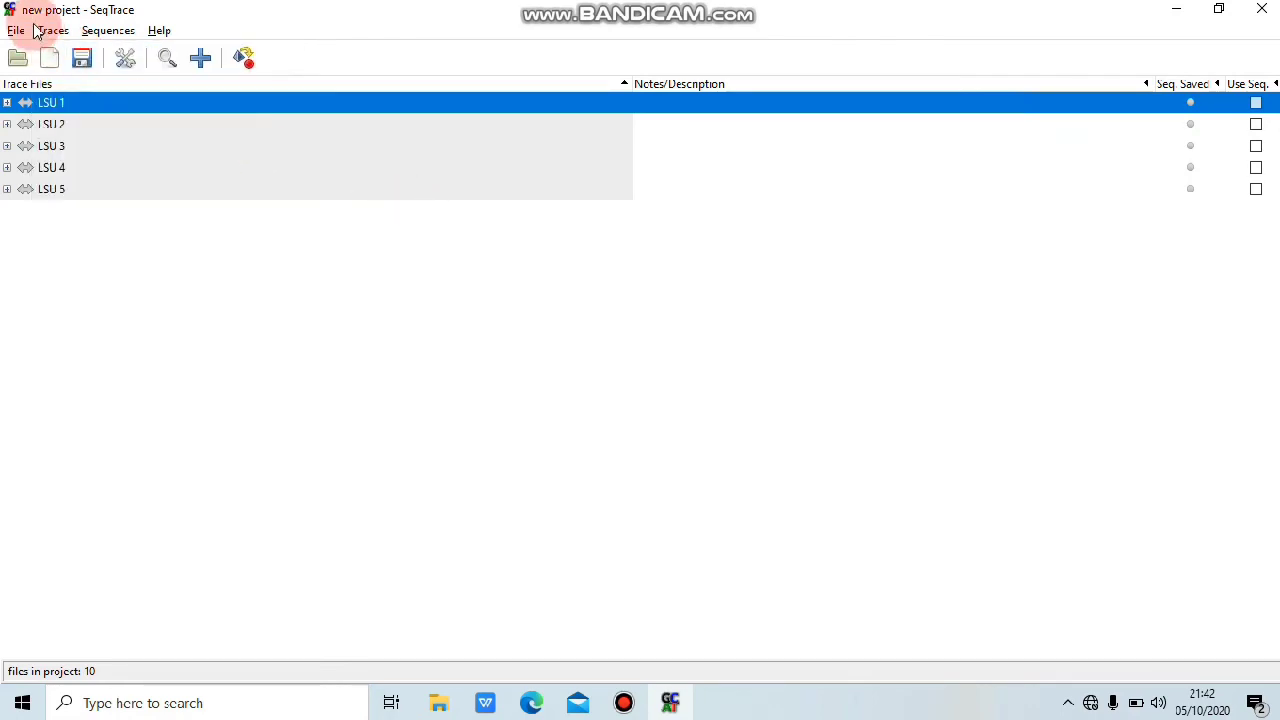
click(100, 100)
click(110, 167)
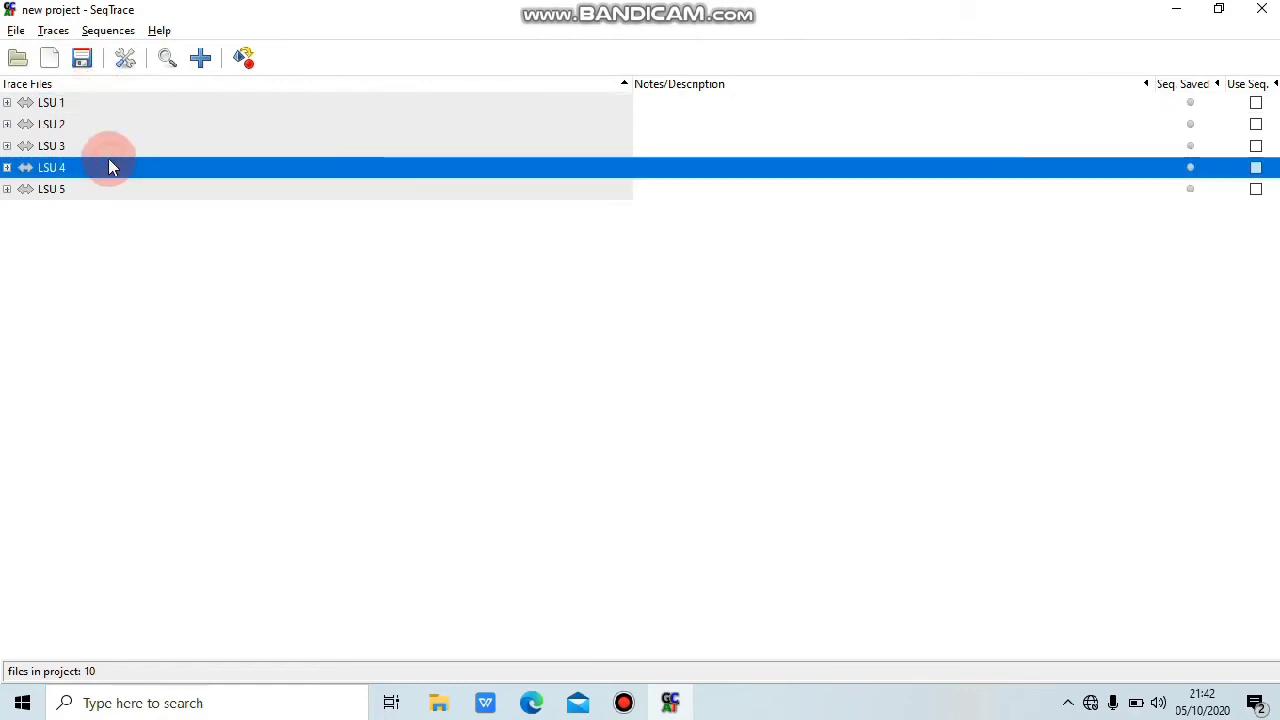
Step: Open the LSU 1 group's forward and reverse traces in the trace view and maximize it
click(66, 104)
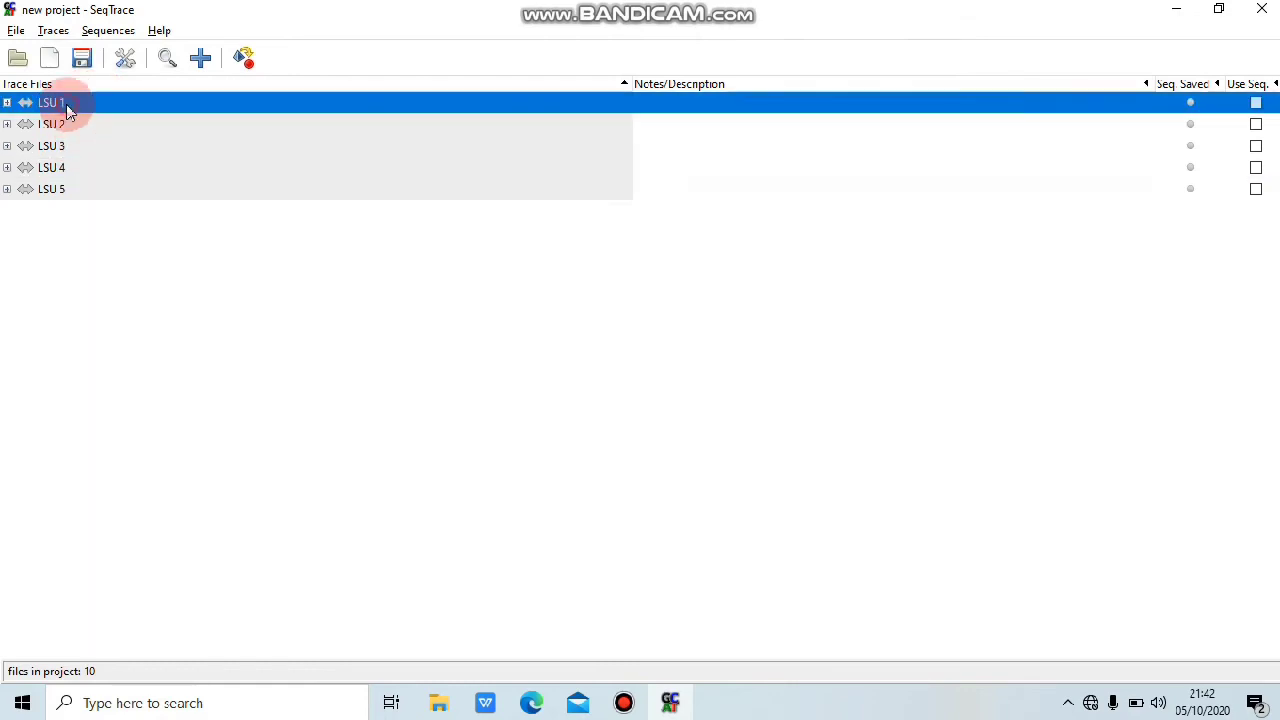
click(55, 32)
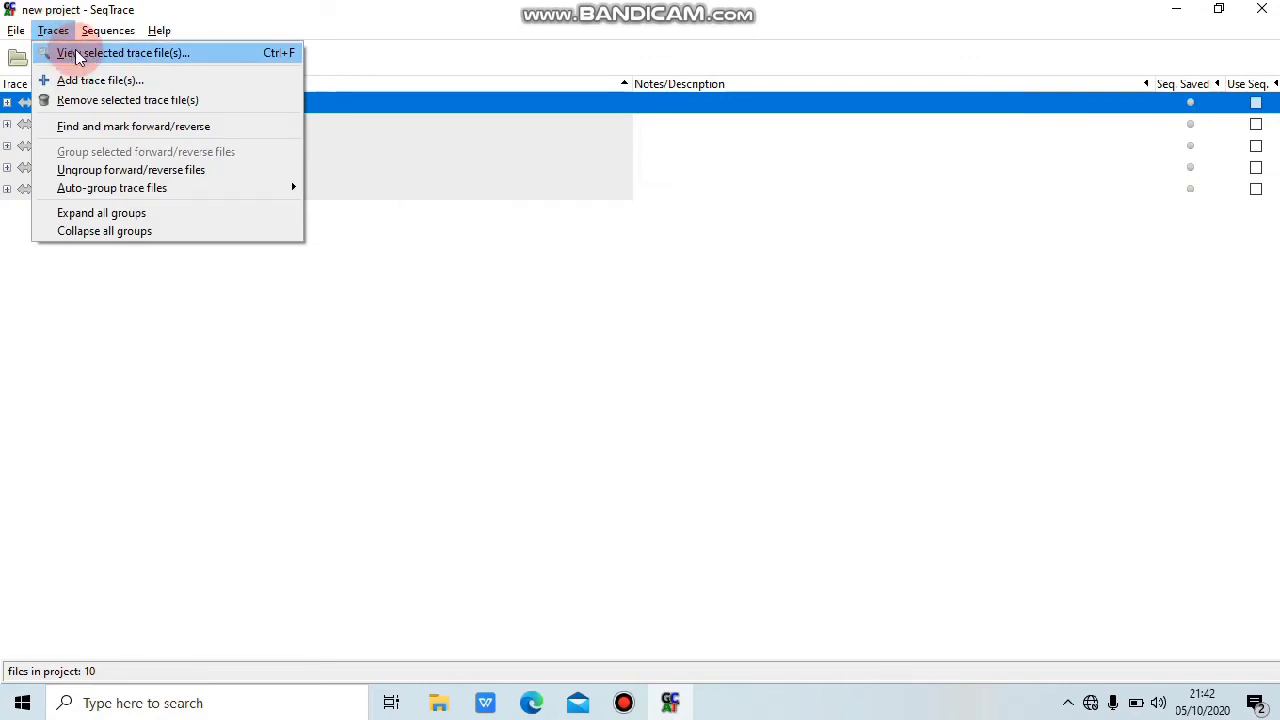
click(78, 55)
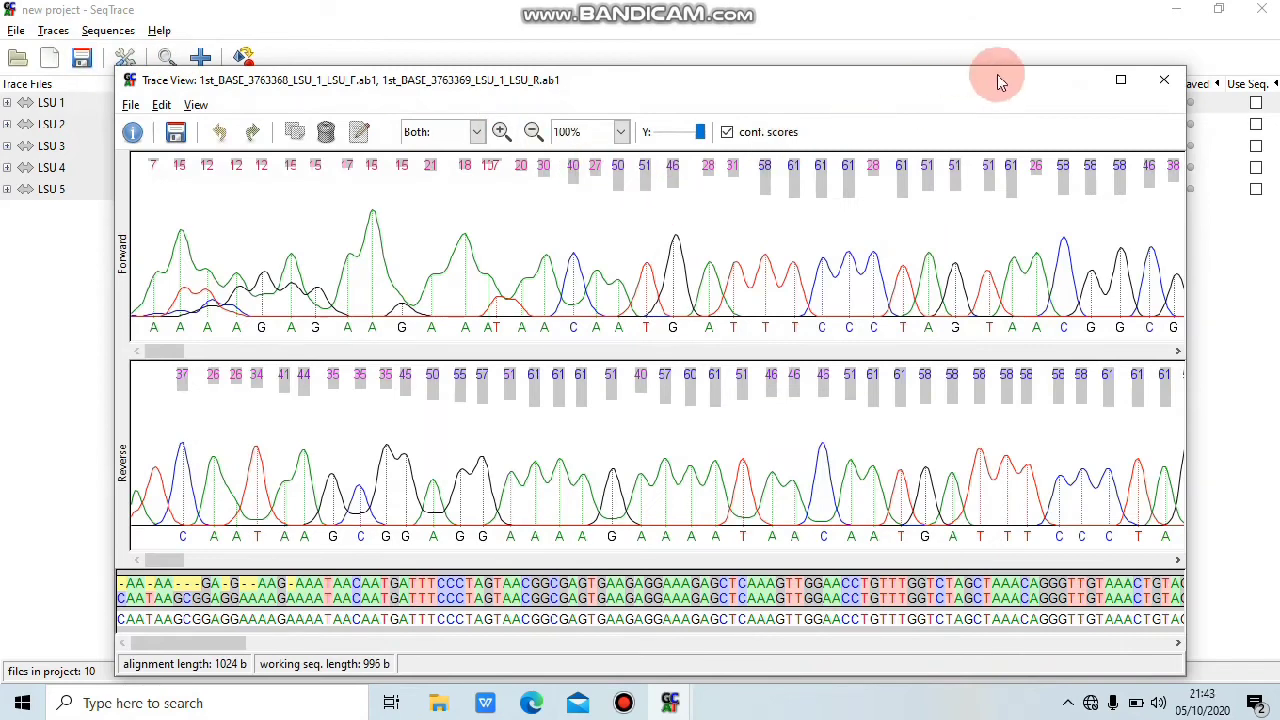
click(1122, 82)
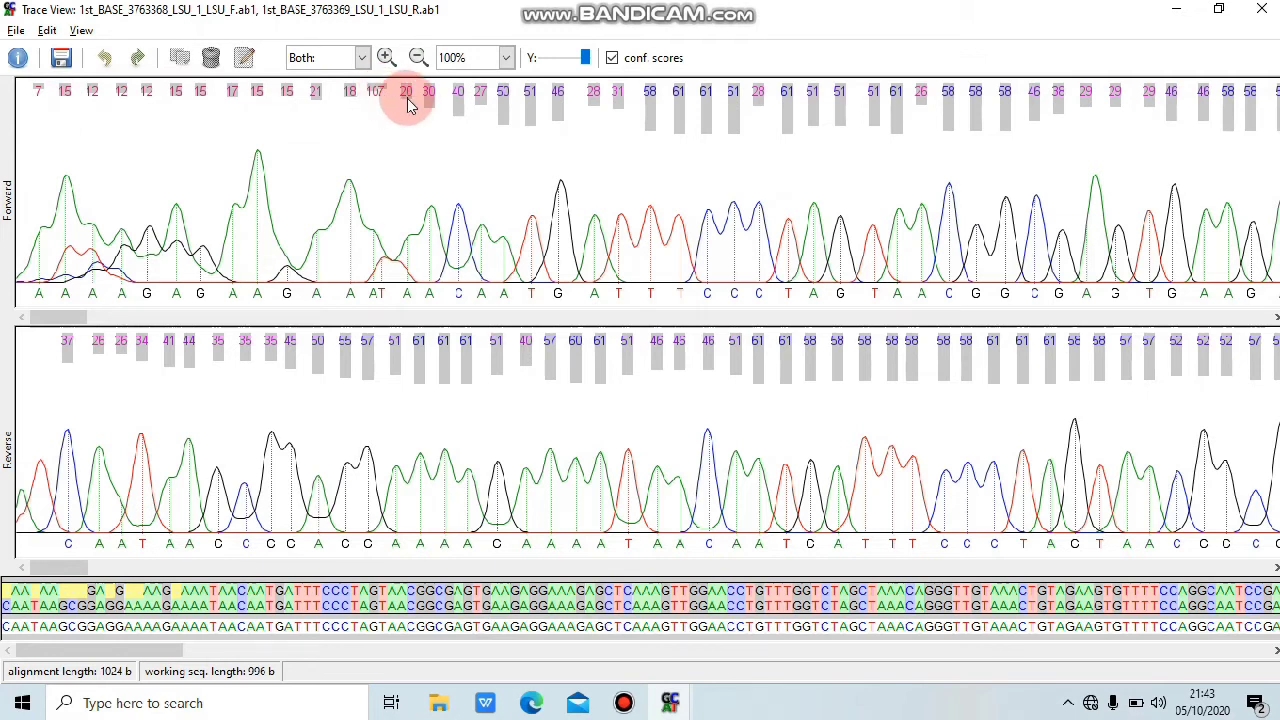
Step: Compare the starts of both LSU 1 traces and highlight the alignment's C base just before AATGATTTCCC
mouse_move(101, 343)
mouse_down()
mouse_move(293, 347)
mouse_move(452, 107)
mouse_move(354, 177)
mouse_move(6, 143)
mouse_move(9, 129)
mouse_move(97, 107)
mouse_move(267, 106)
mouse_move(171, 161)
mouse_move(33, 109)
mouse_move(330, 117)
mouse_up()
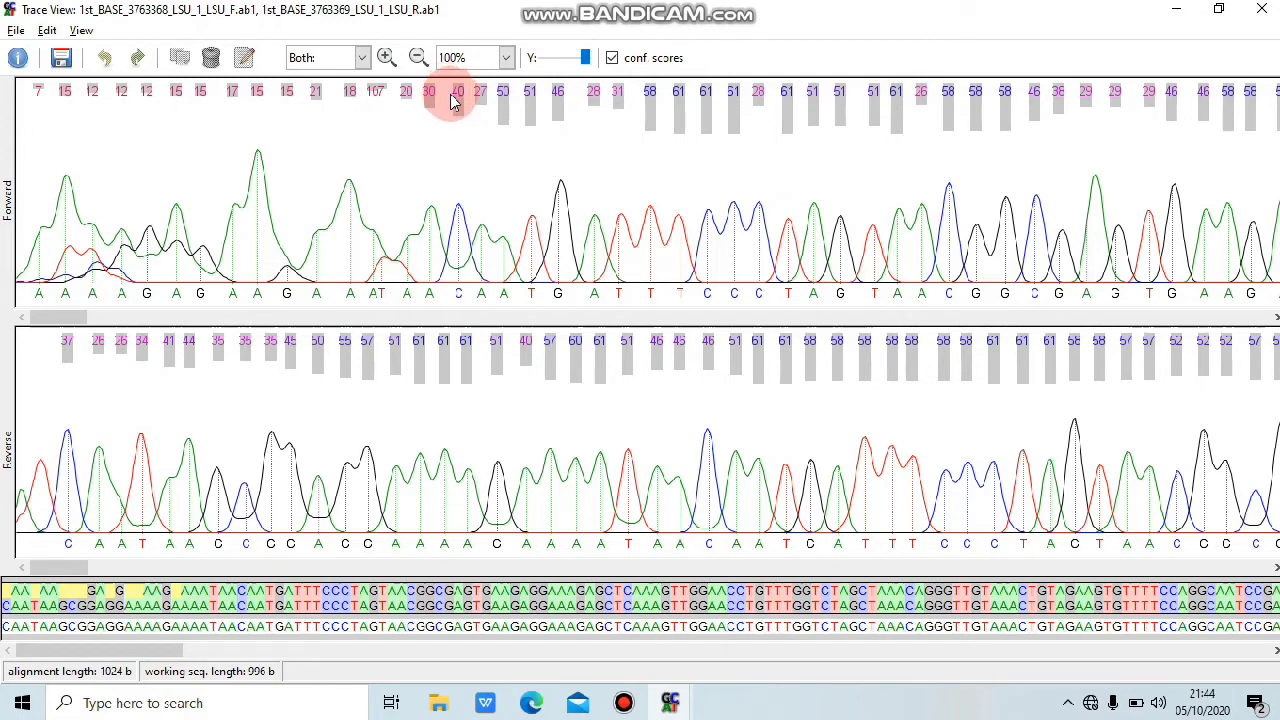
click(365, 598)
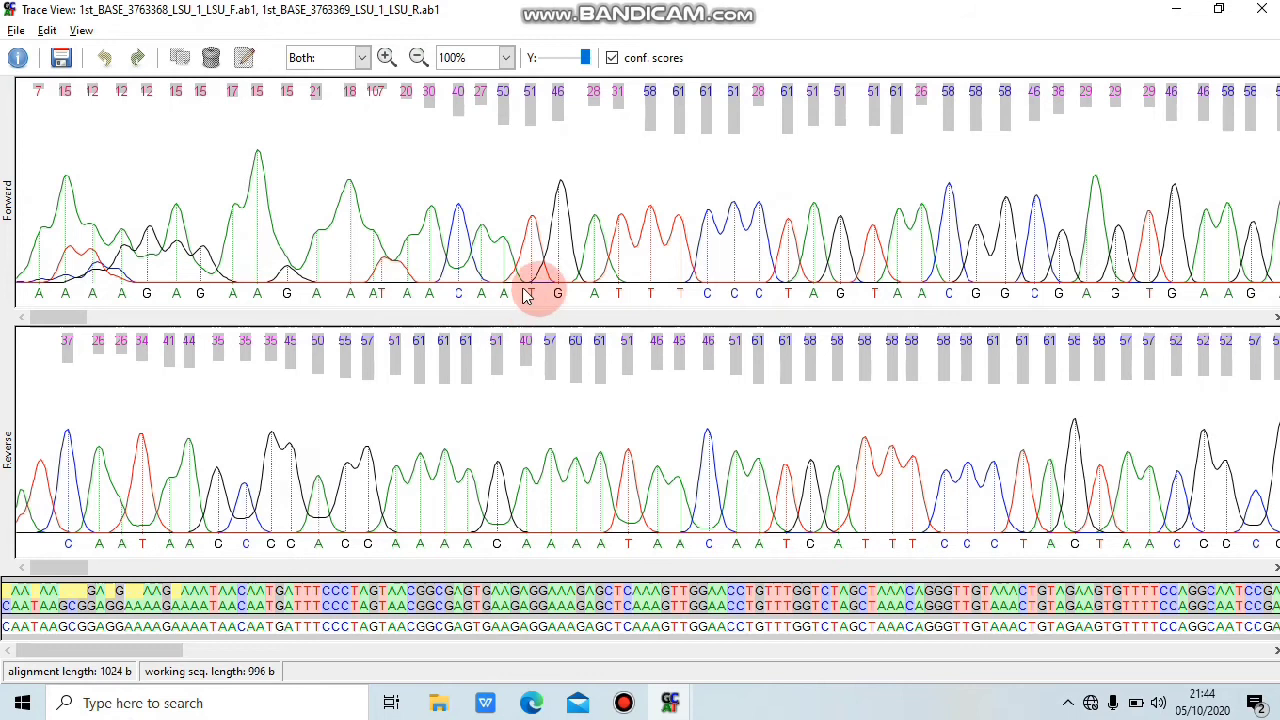
click(303, 598)
click(213, 620)
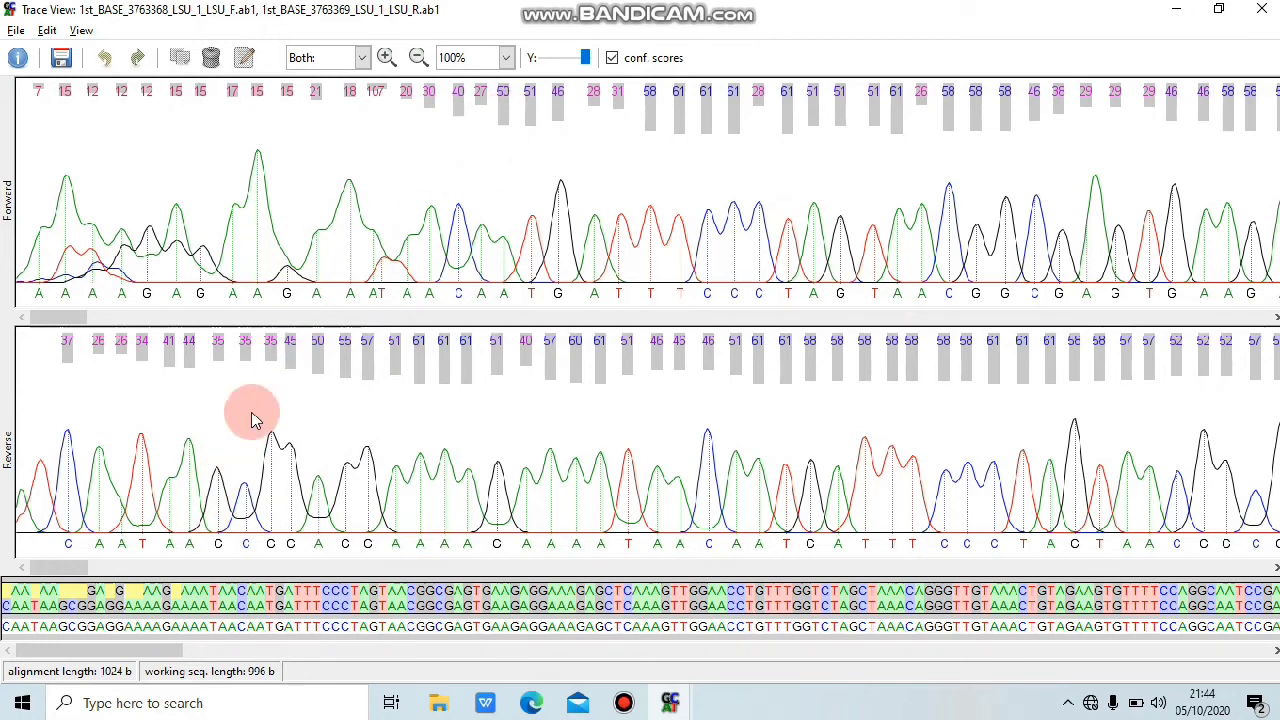
click(241, 594)
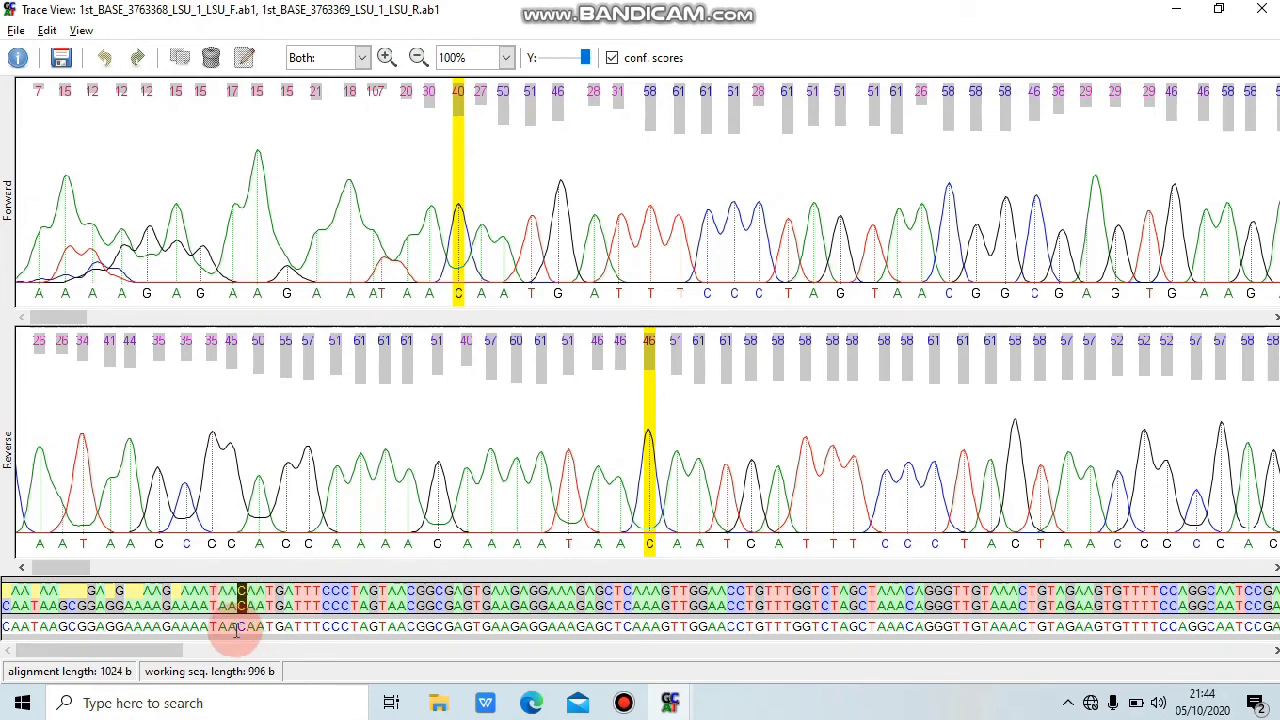
drag(236, 628, 4, 630)
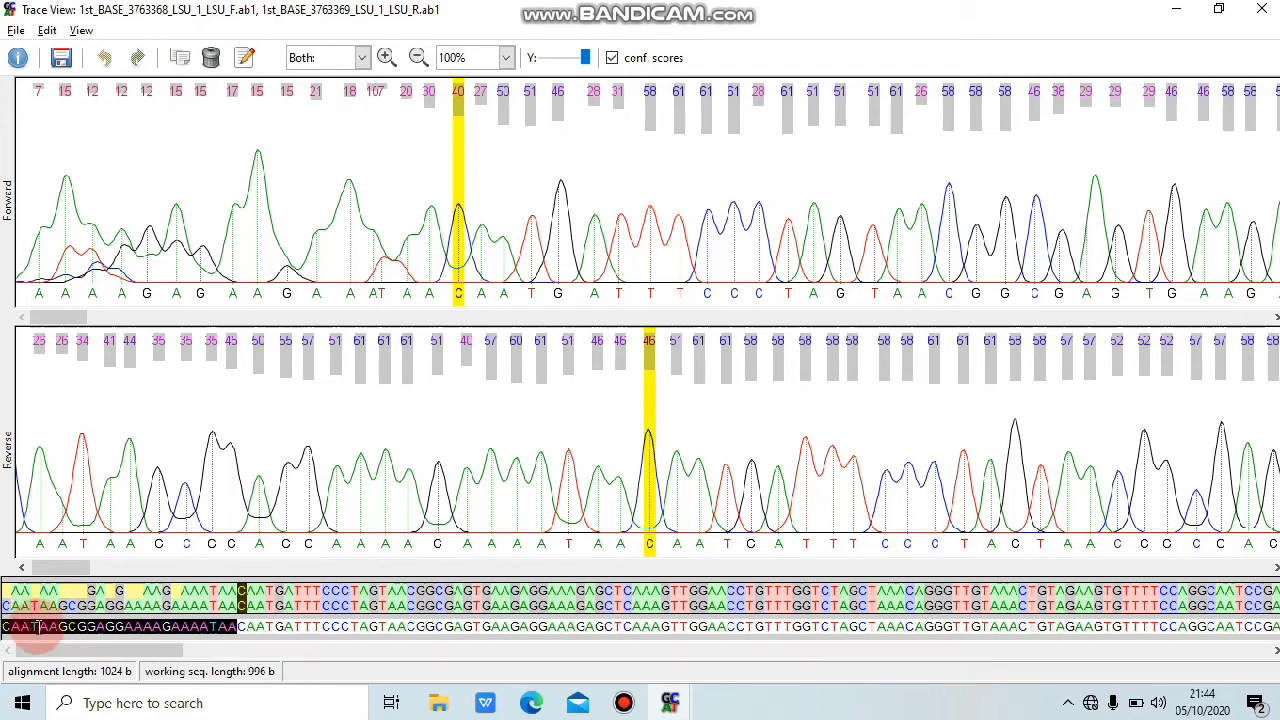
right_click(40, 628)
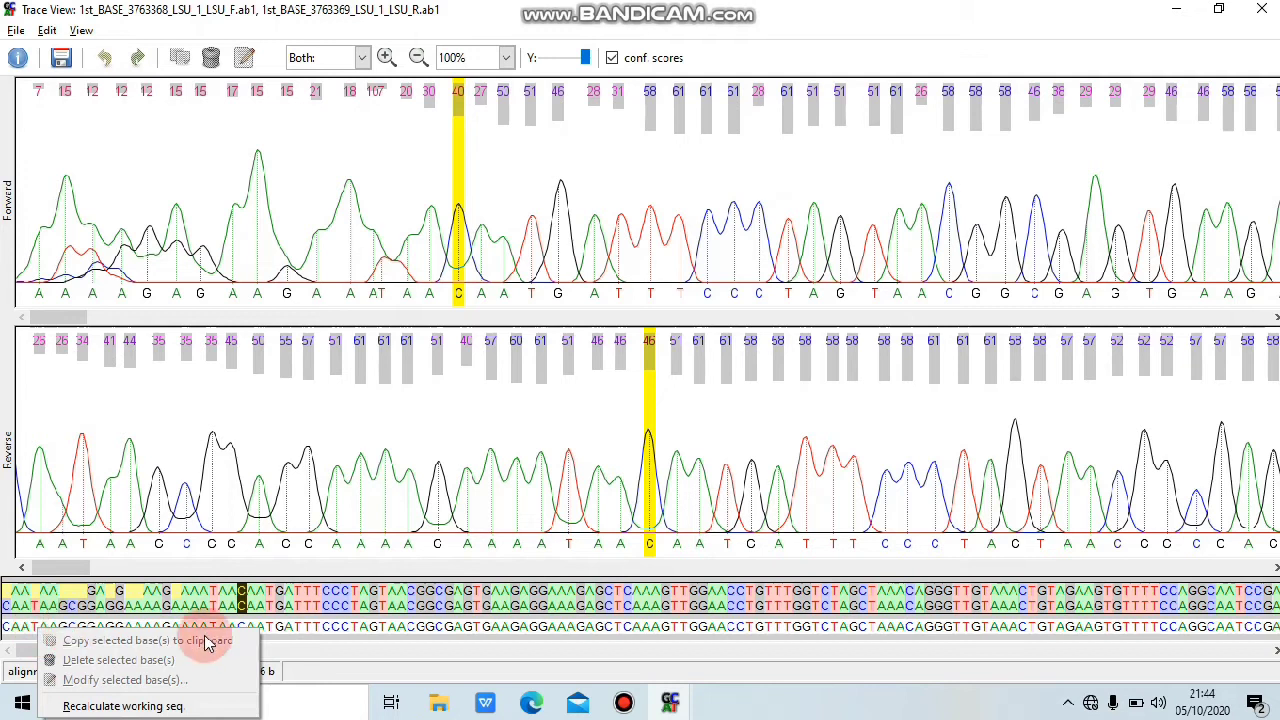
click(303, 657)
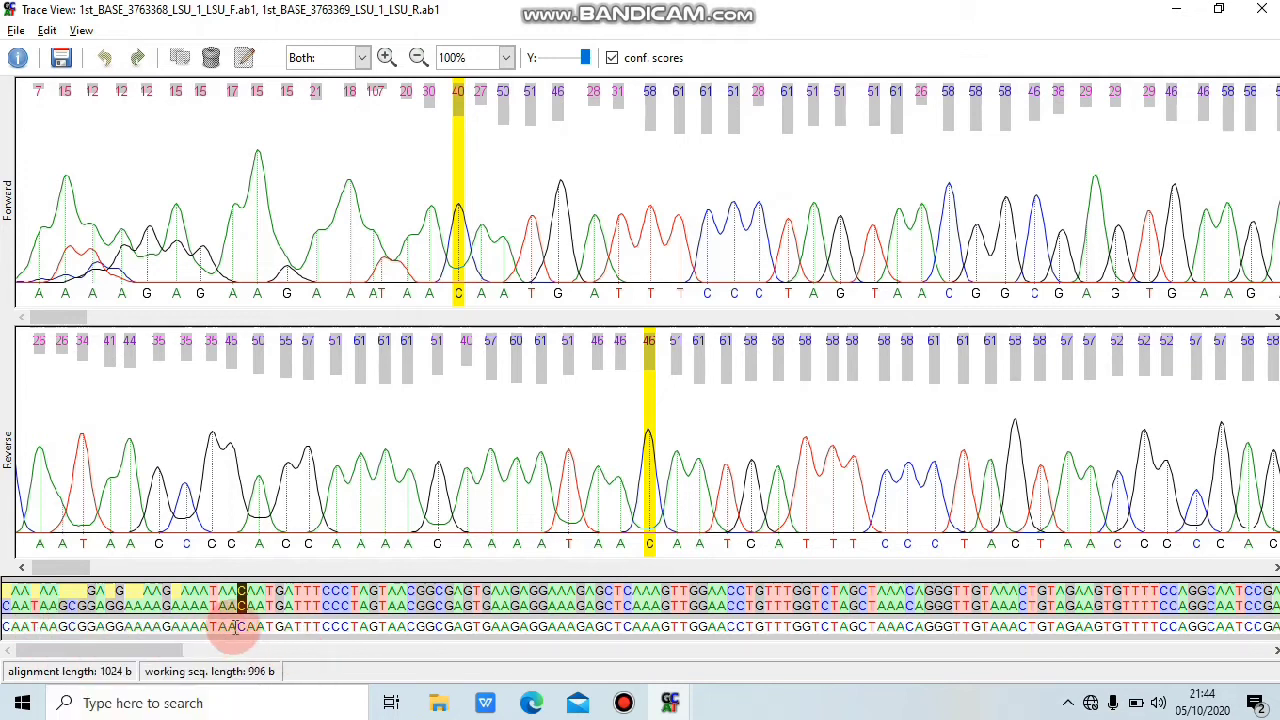
Step: Delete the leading bases CAATAAGCGGAGGAAAAGAAAATAA from the LSU 1 working sequence, up to the highlighted C
drag(233, 627, 4, 640)
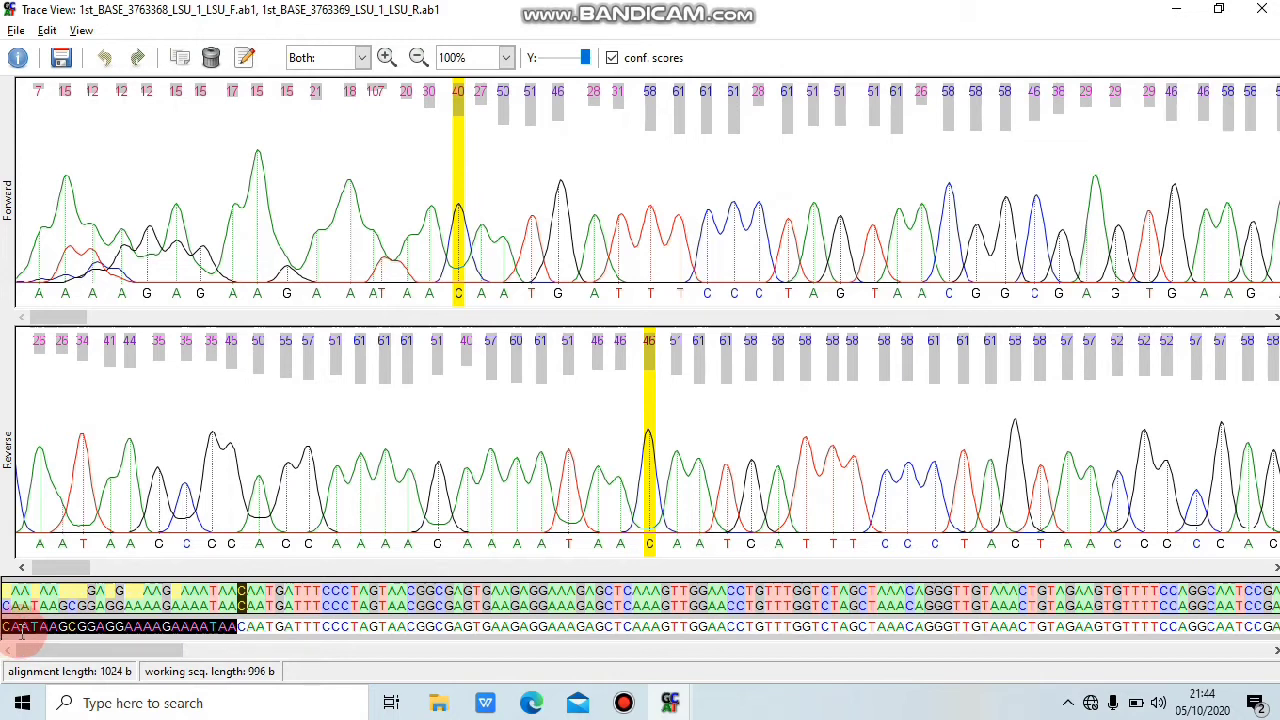
right_click(23, 634)
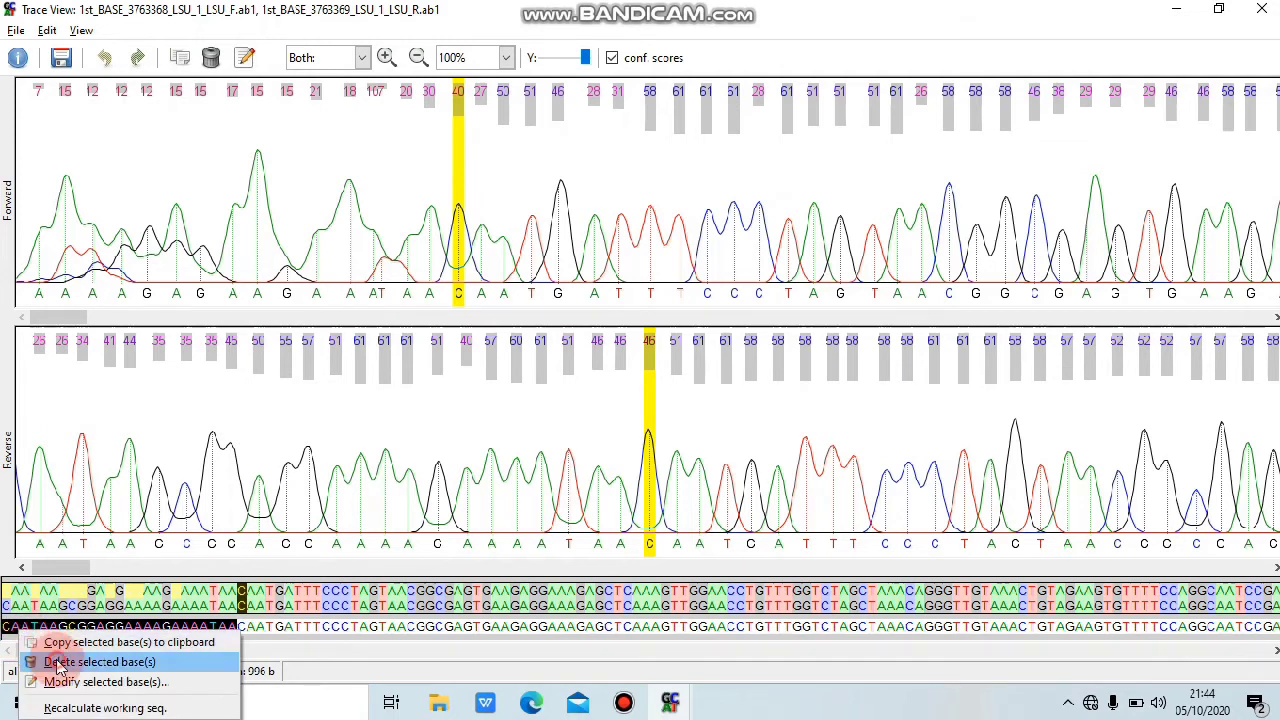
click(58, 662)
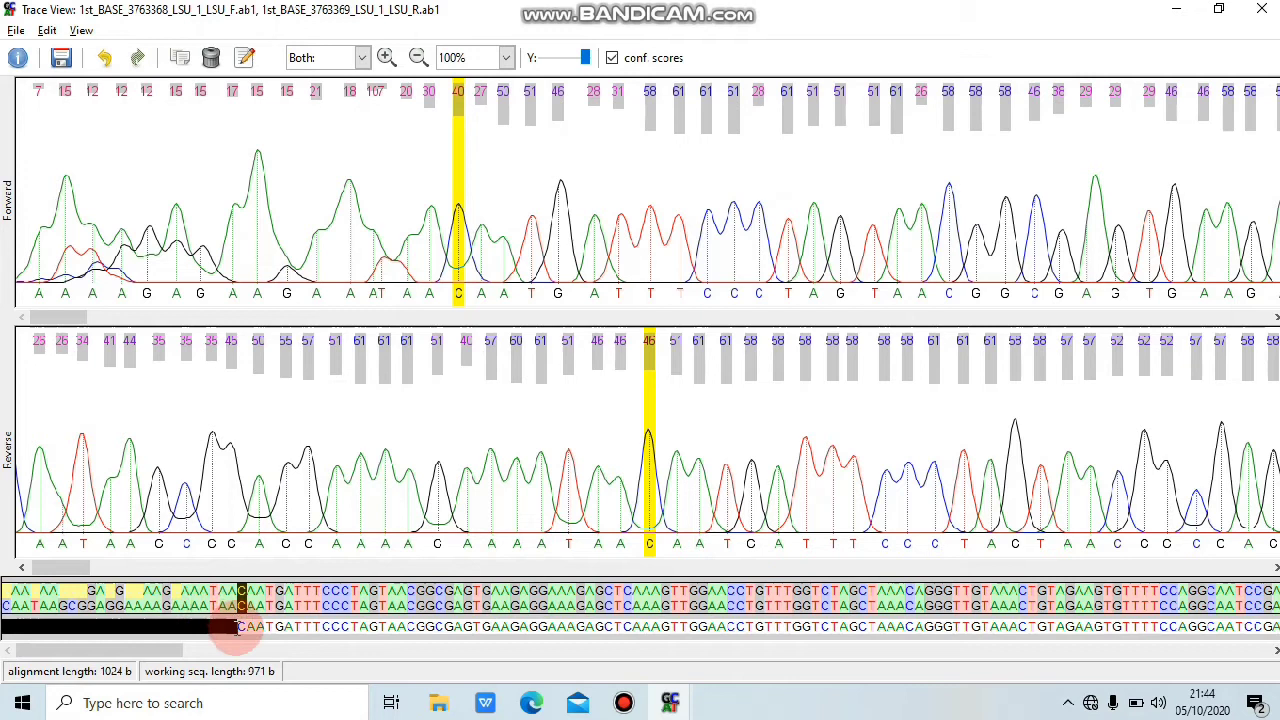
click(237, 628)
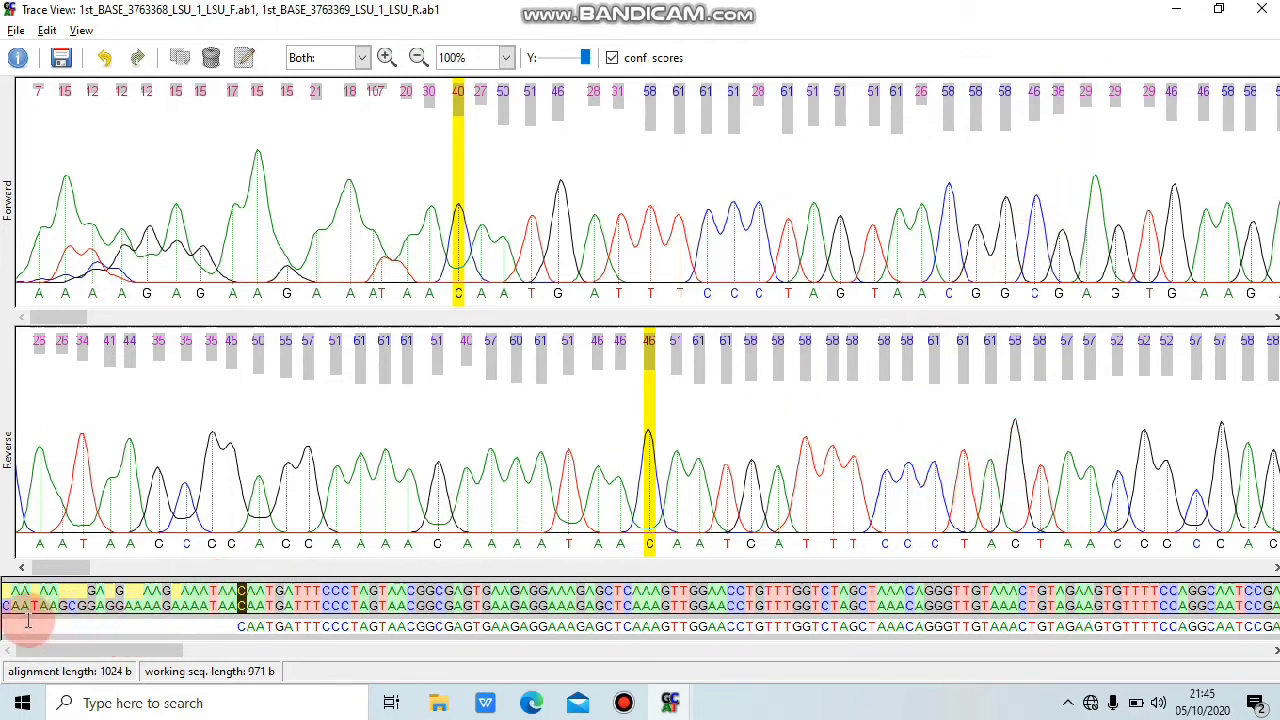
Step: Compare the ends of both LSU 1 traces and highlight the alignment's C base just before TAATCGAACC
mouse_move(99, 651)
mouse_down()
mouse_move(105, 666)
mouse_move(735, 680)
mouse_move(764, 658)
mouse_move(1240, 650)
mouse_up()
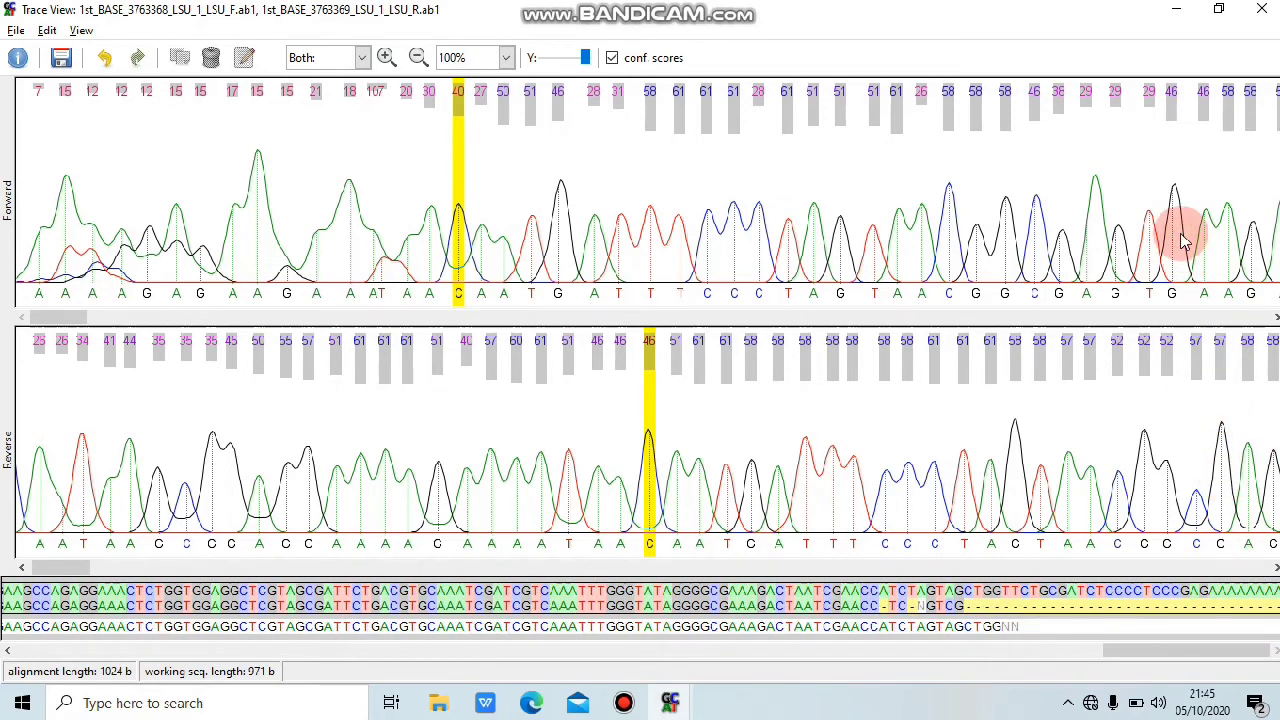
click(1046, 592)
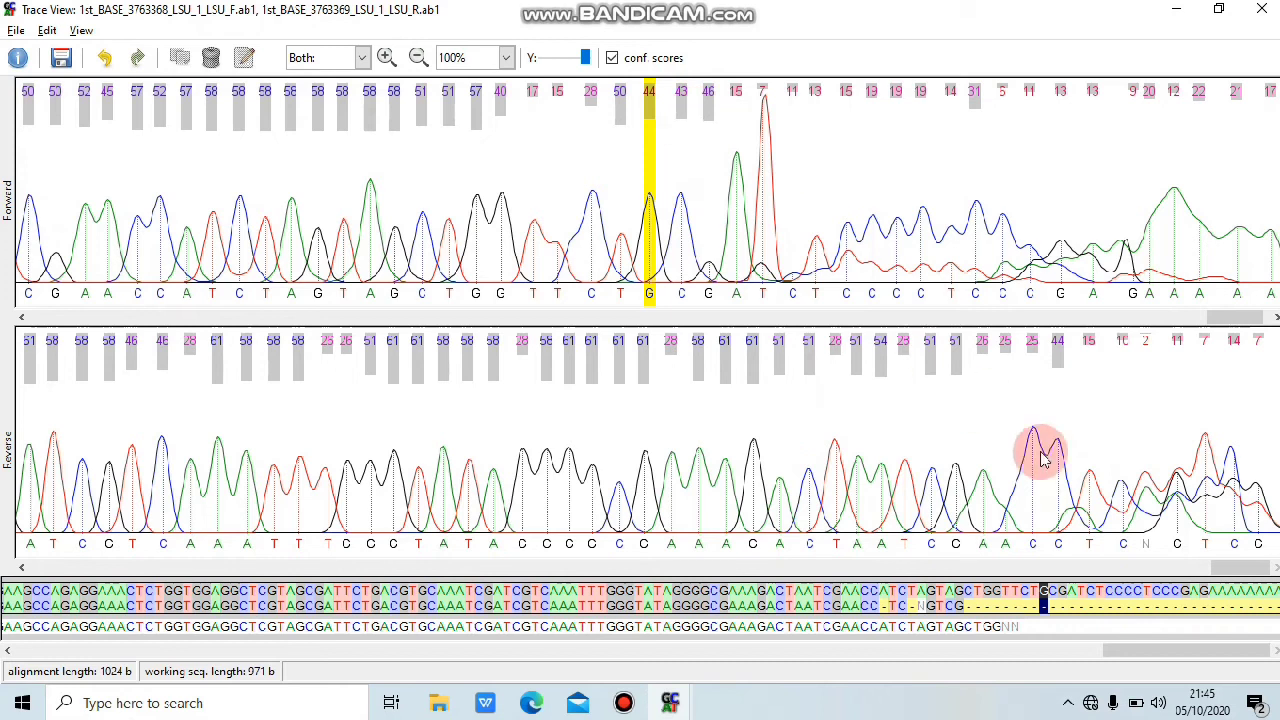
click(903, 597)
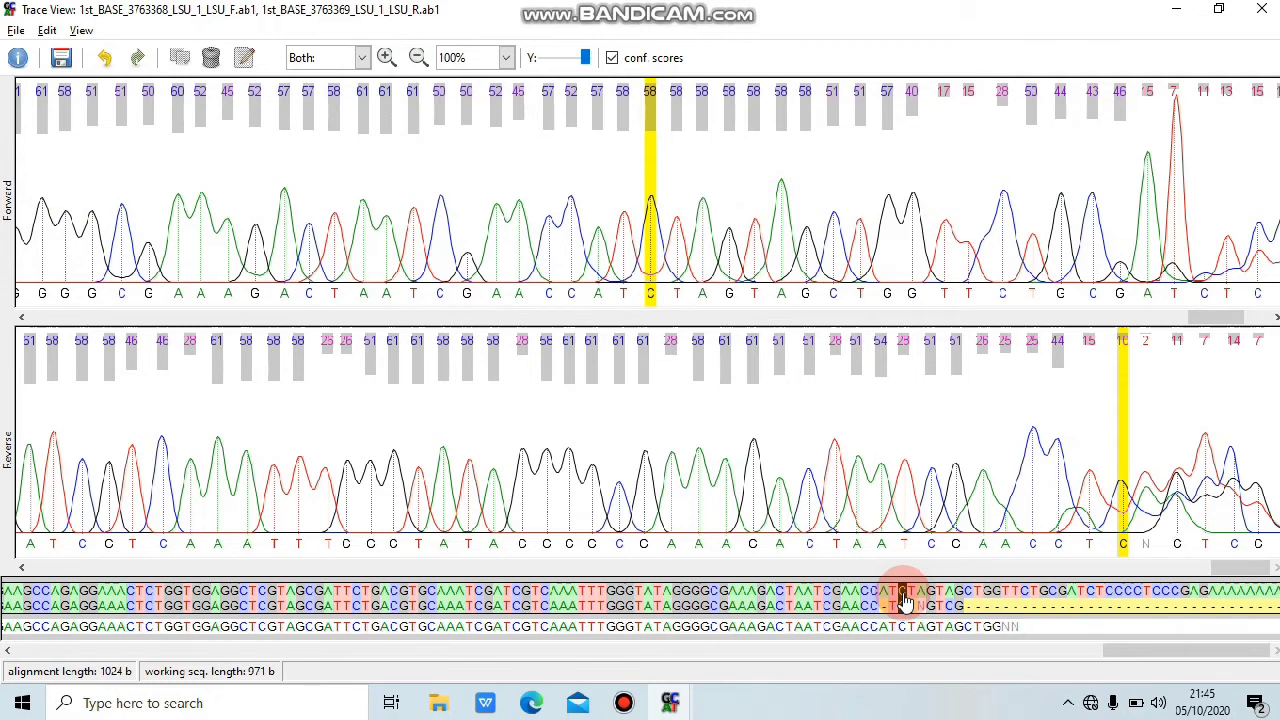
drag(904, 597, 866, 610)
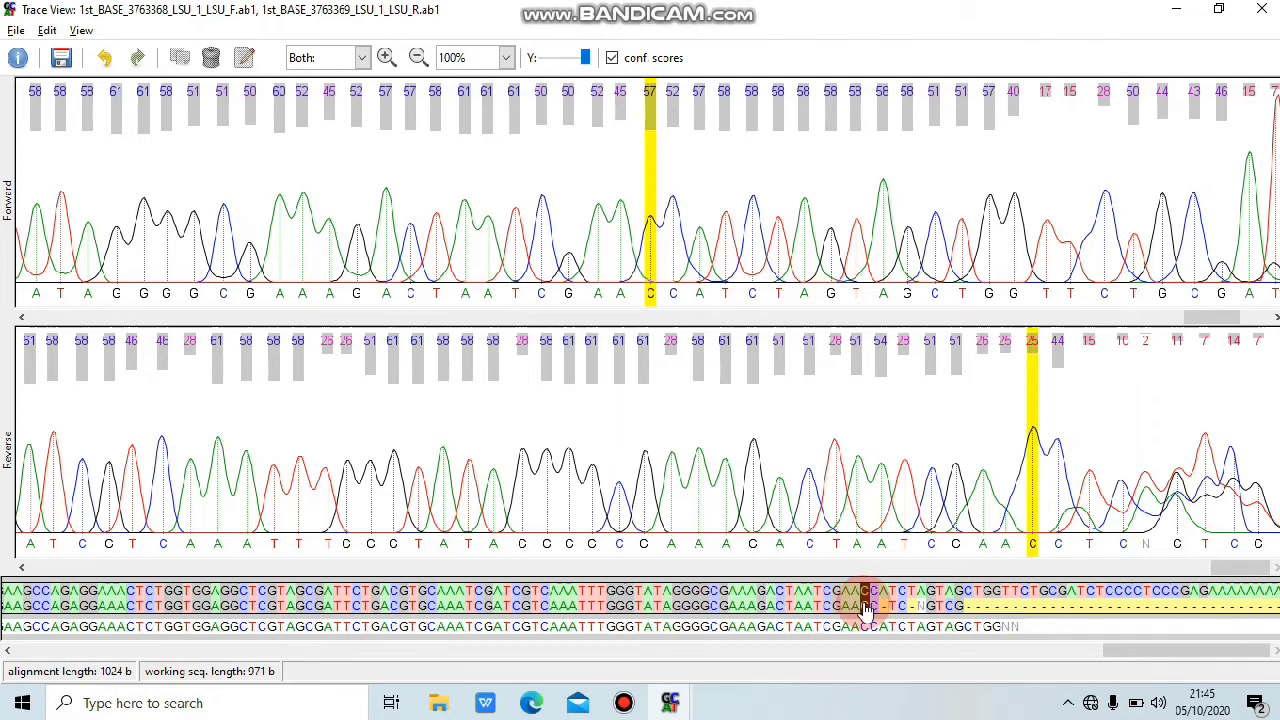
click(873, 612)
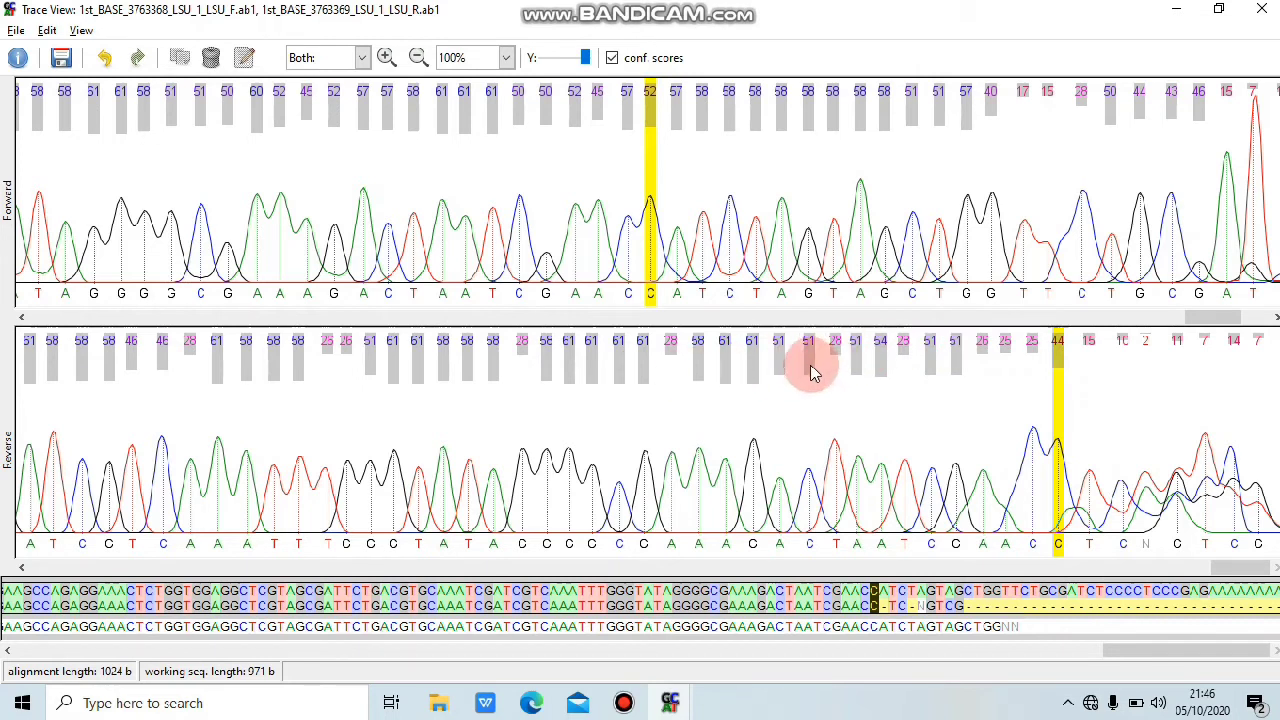
click(785, 606)
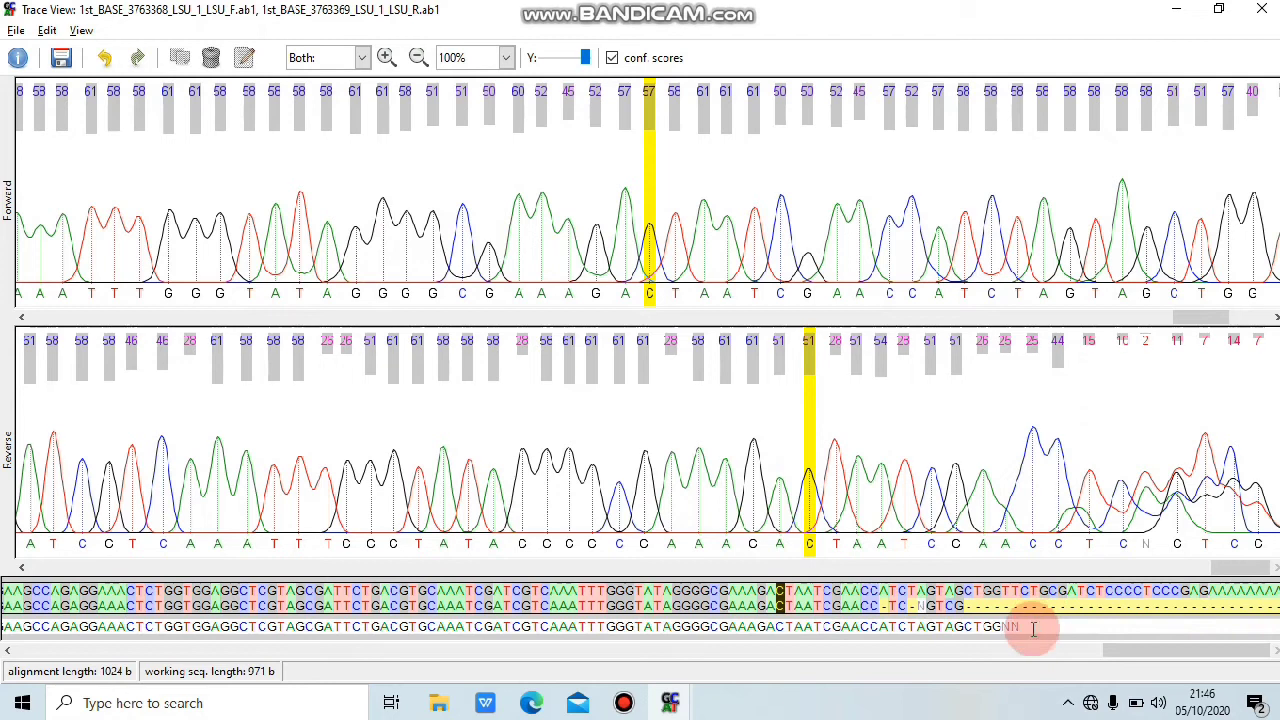
Step: Delete the trailing bases TAATCGAACCATCTAGTAGCTGGNN from the LSU 1 working sequence, keeping the highlighted C as the last base
drag(1033, 628, 790, 630)
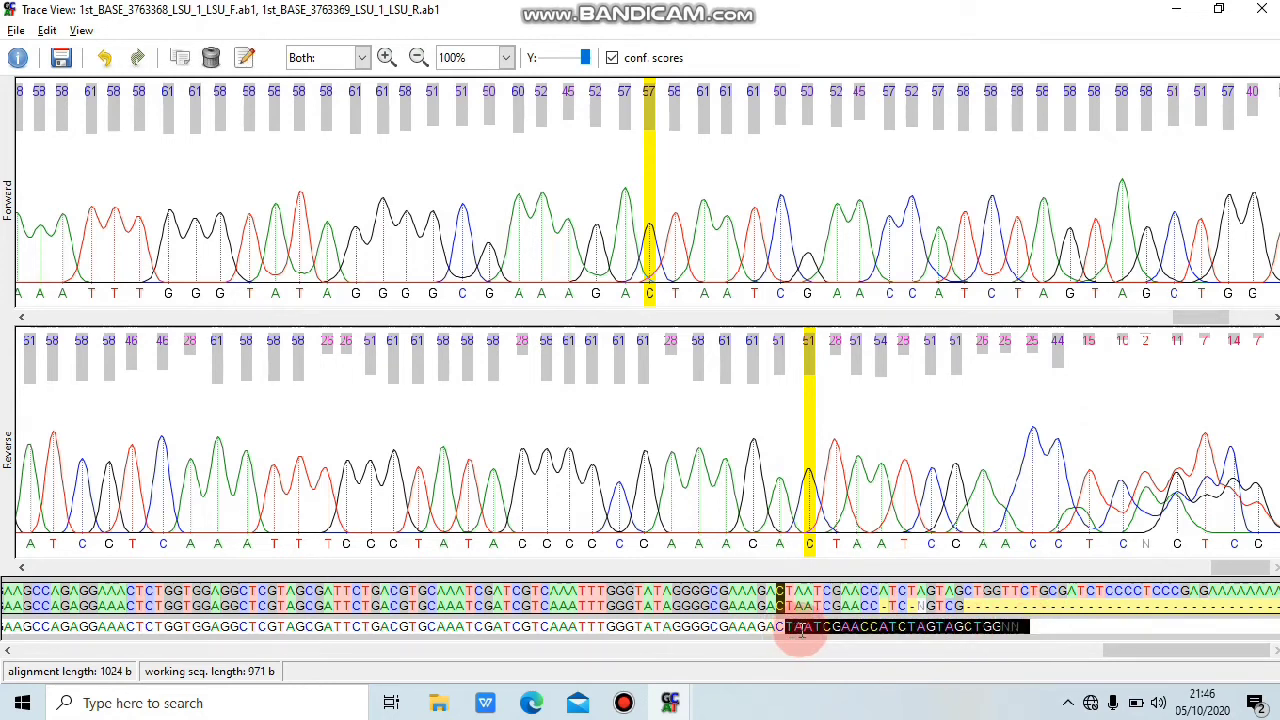
right_click(835, 632)
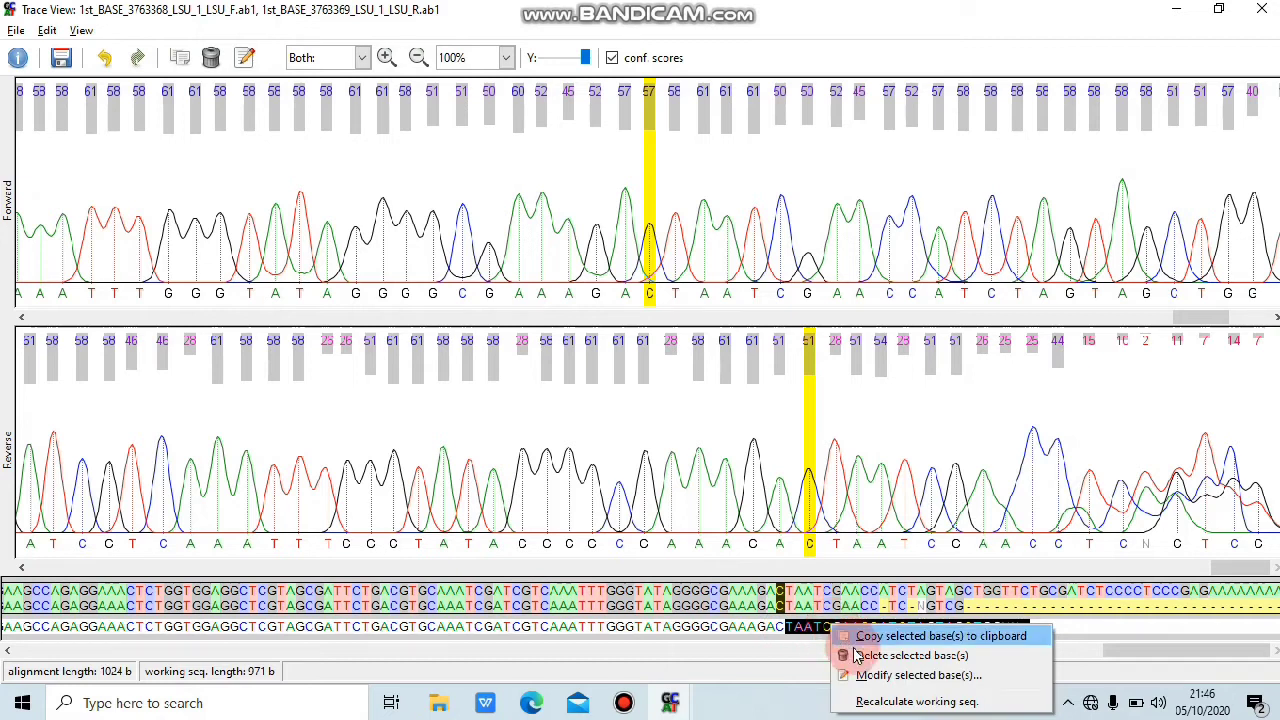
click(858, 656)
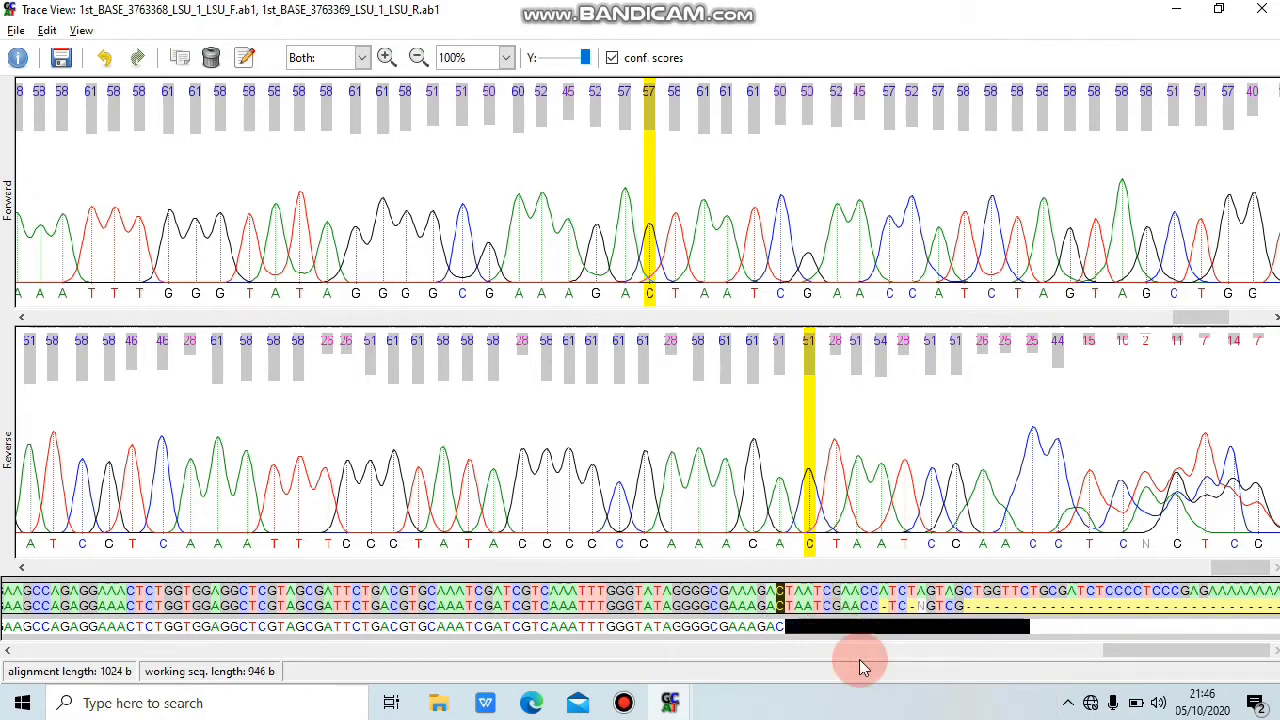
click(796, 649)
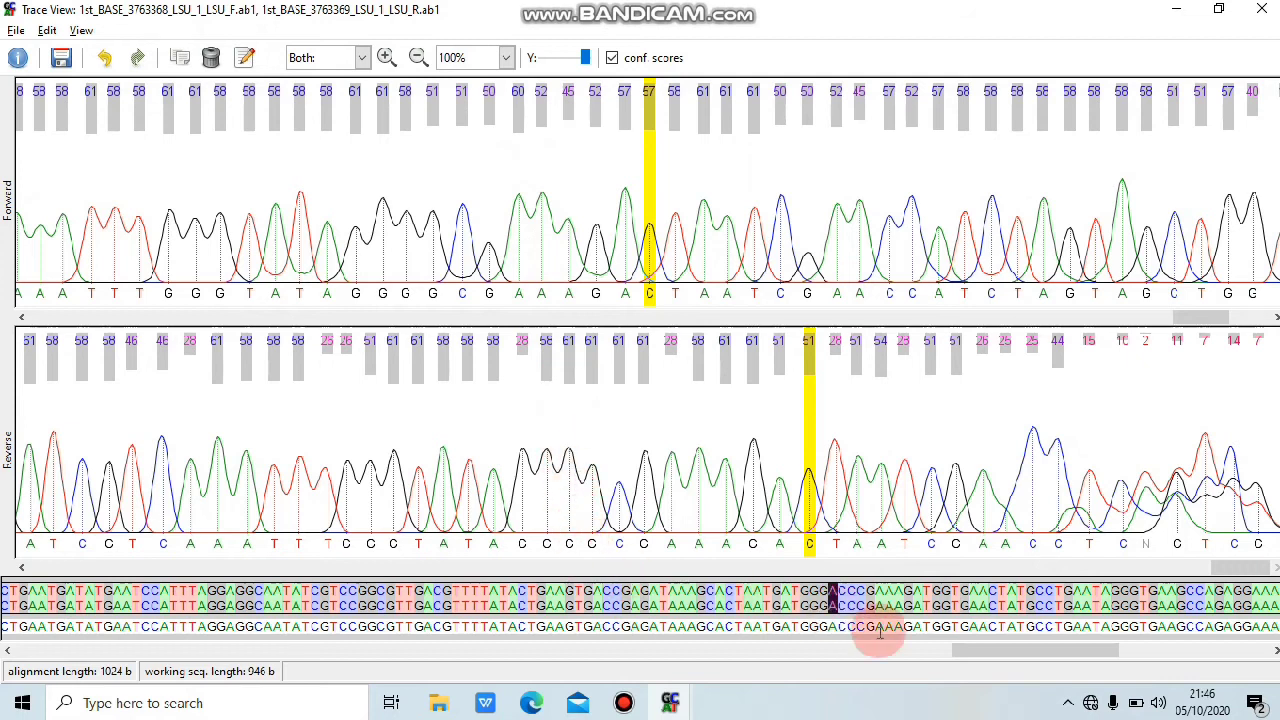
drag(997, 651, 60, 651)
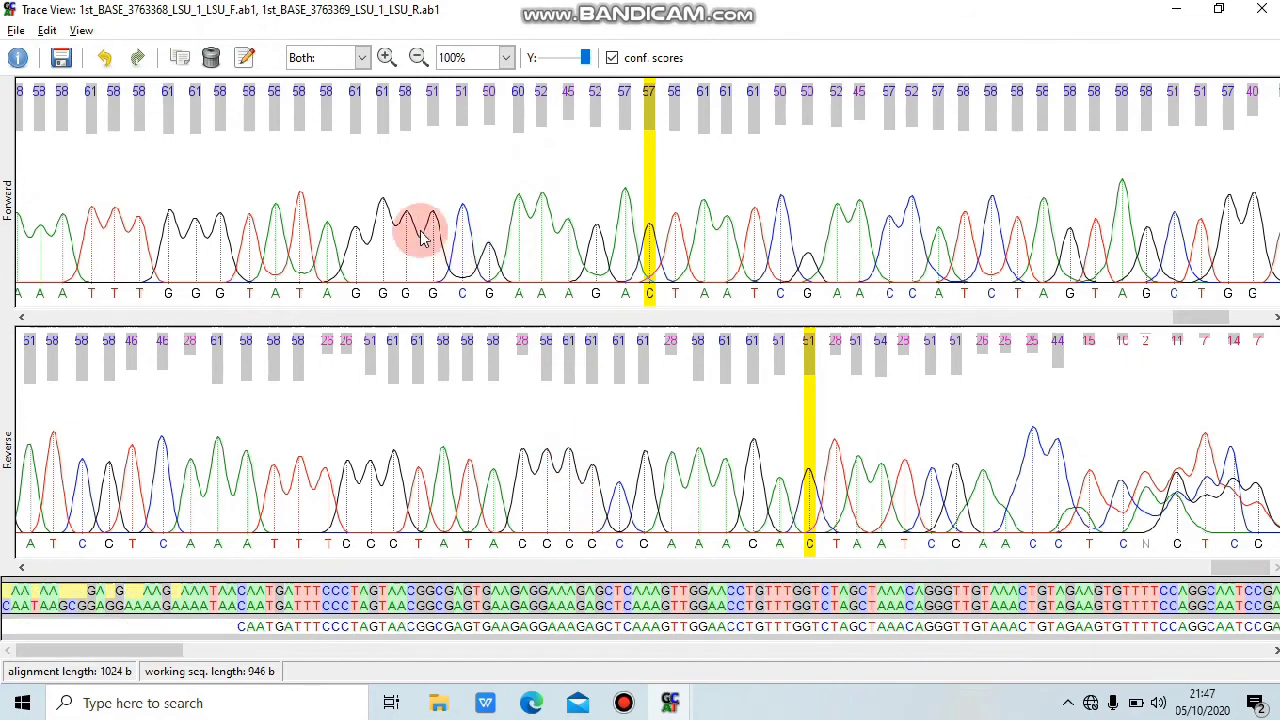
Step: Export the LSU 1 working sequence in FASTA format as LSU_1 into the Gabung siquent folder on Local Disk (C:)
click(13, 31)
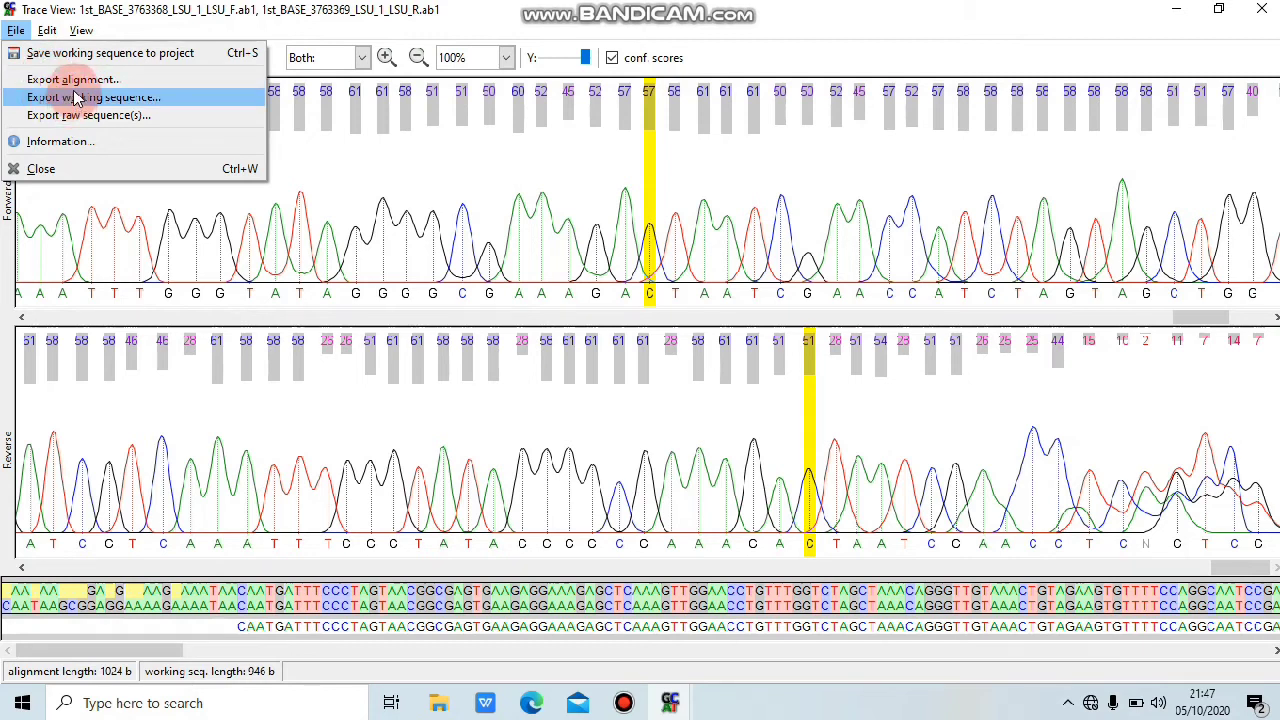
click(80, 98)
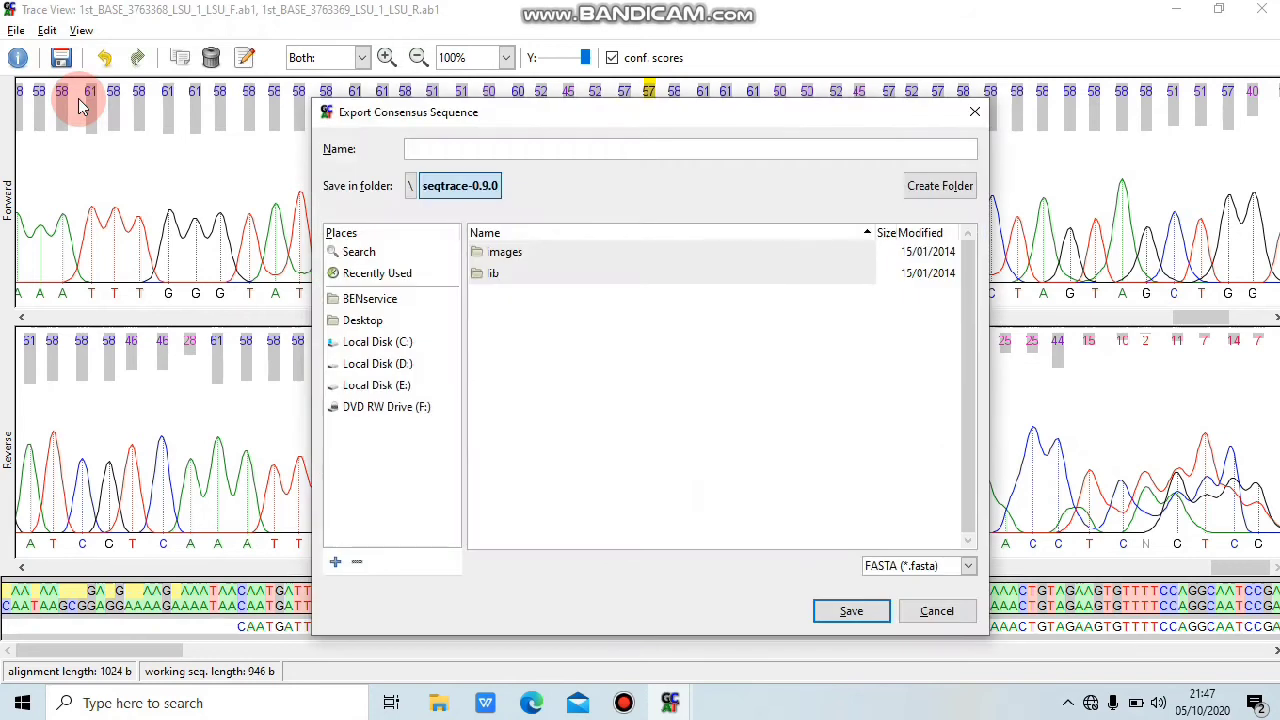
click(441, 153)
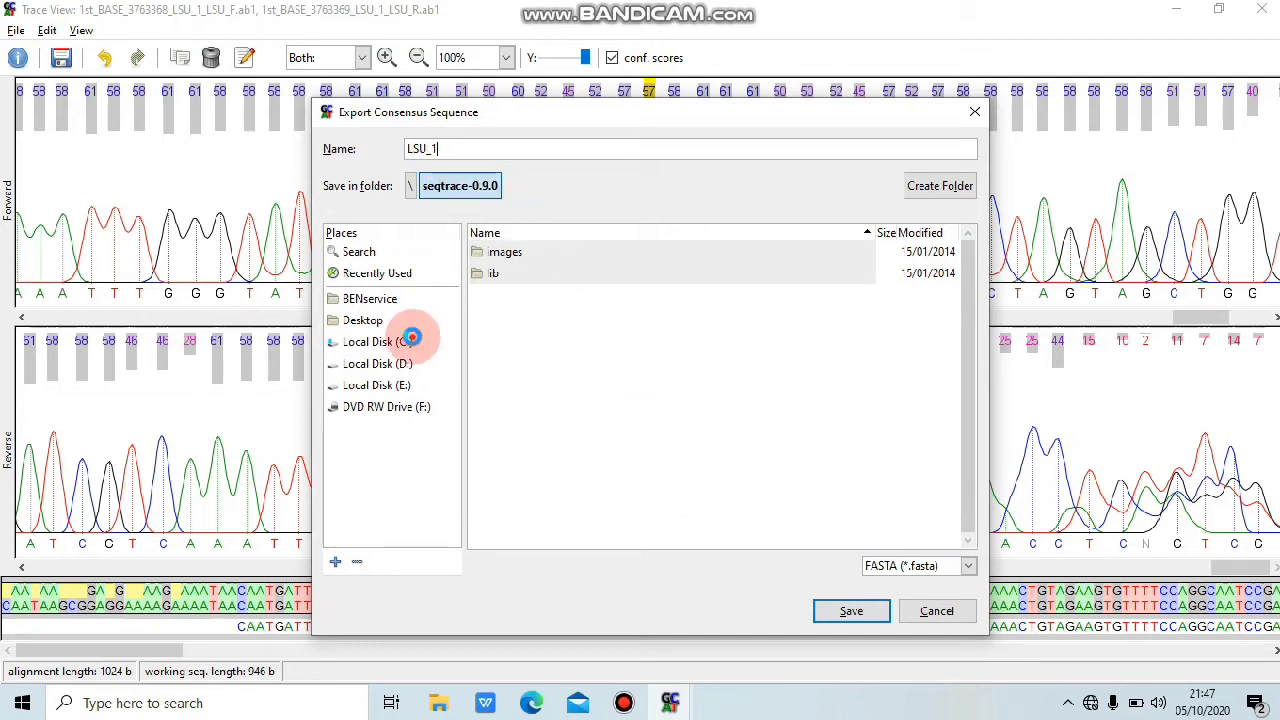
click(412, 340)
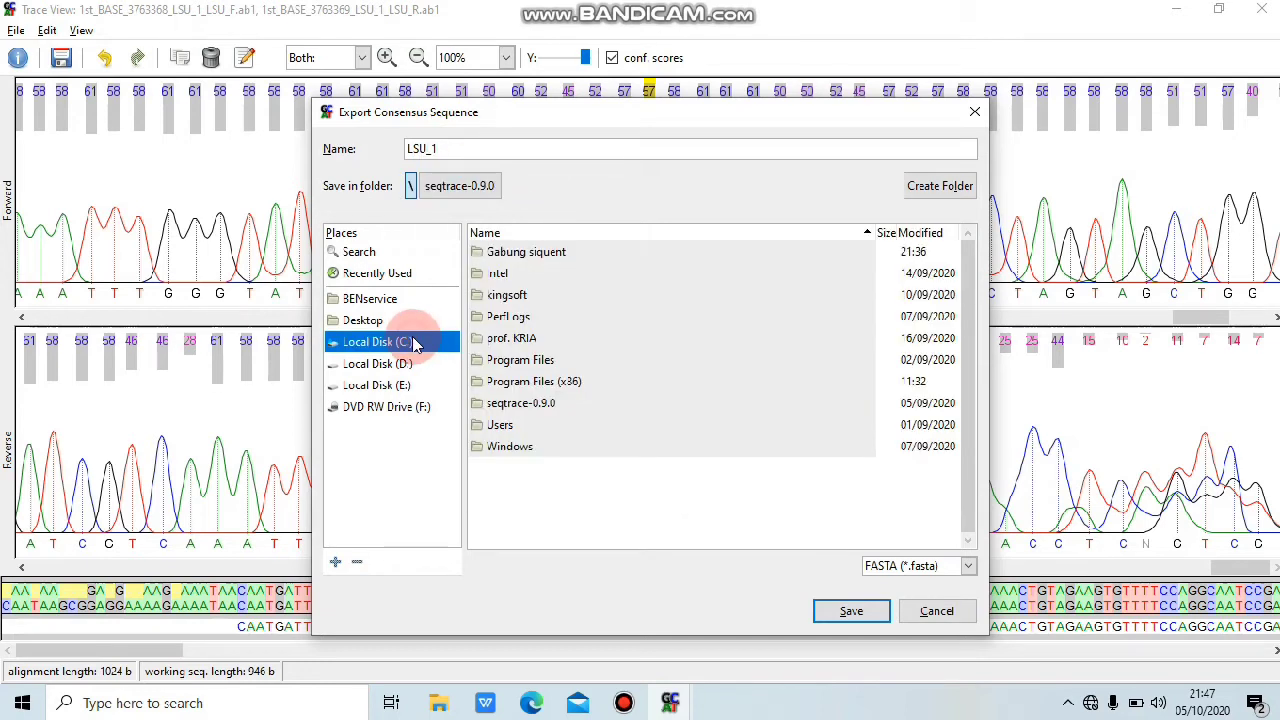
click(519, 258)
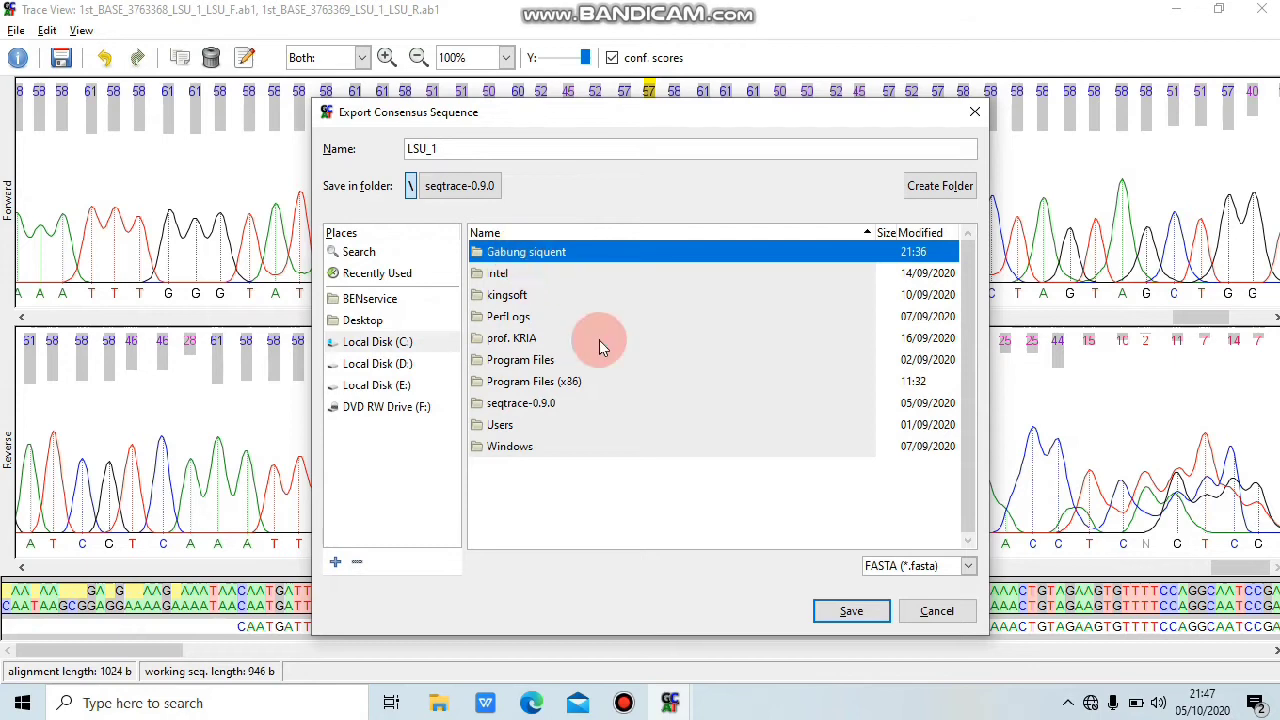
click(968, 568)
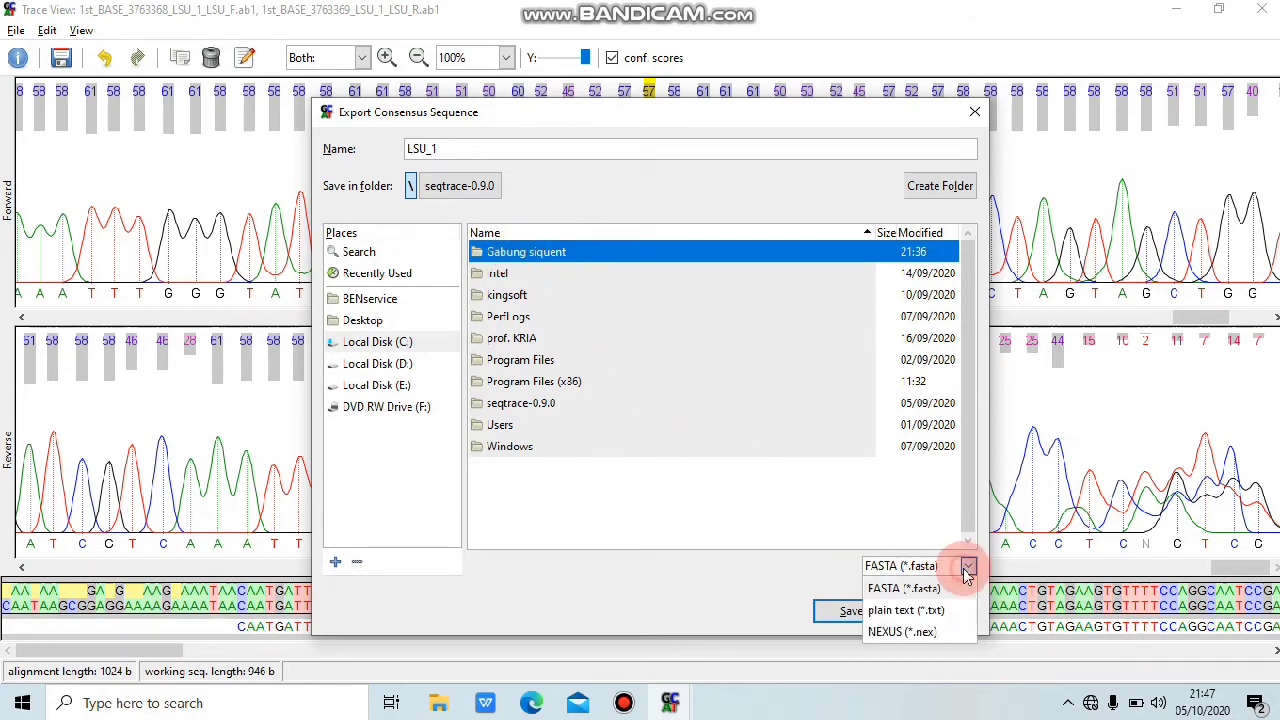
click(910, 590)
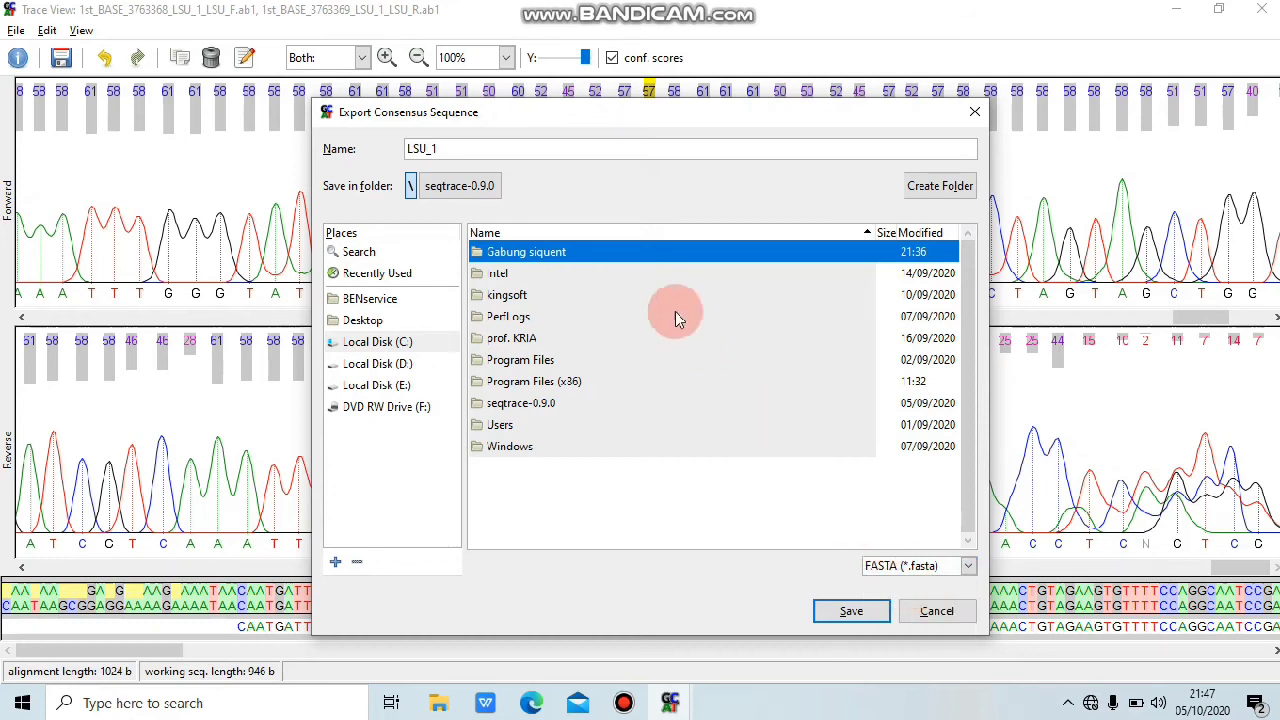
click(848, 612)
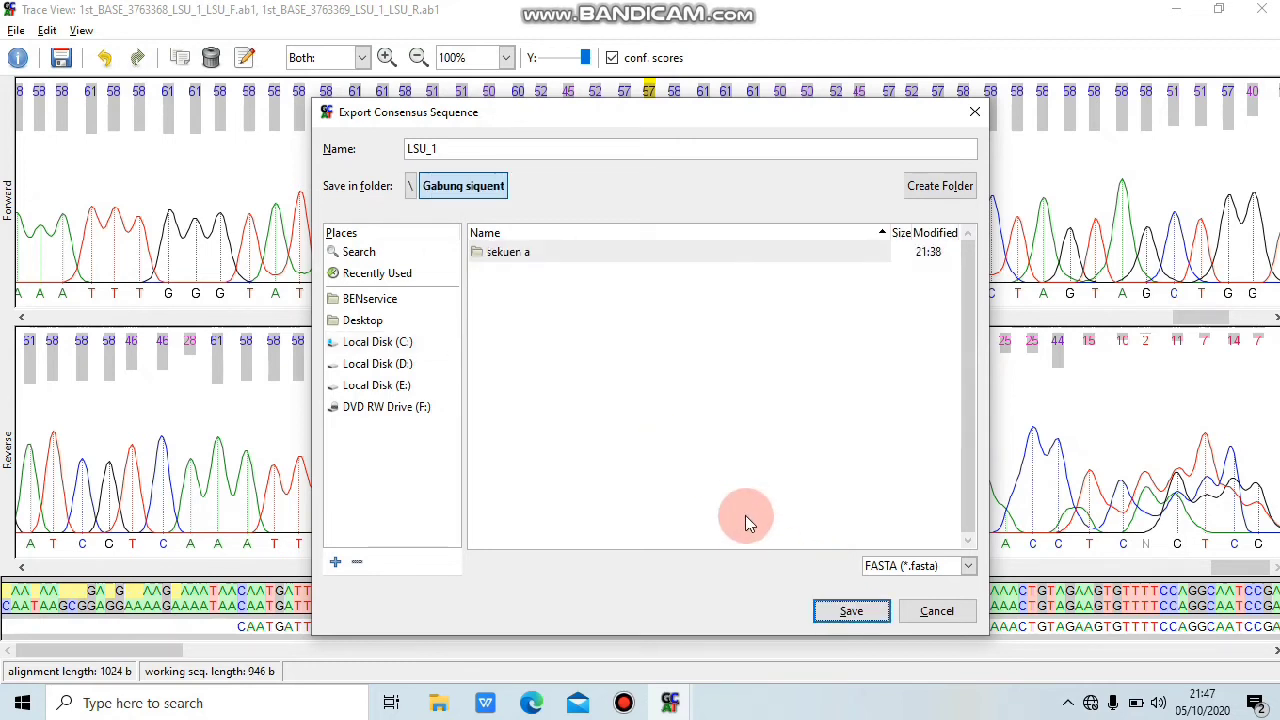
click(829, 605)
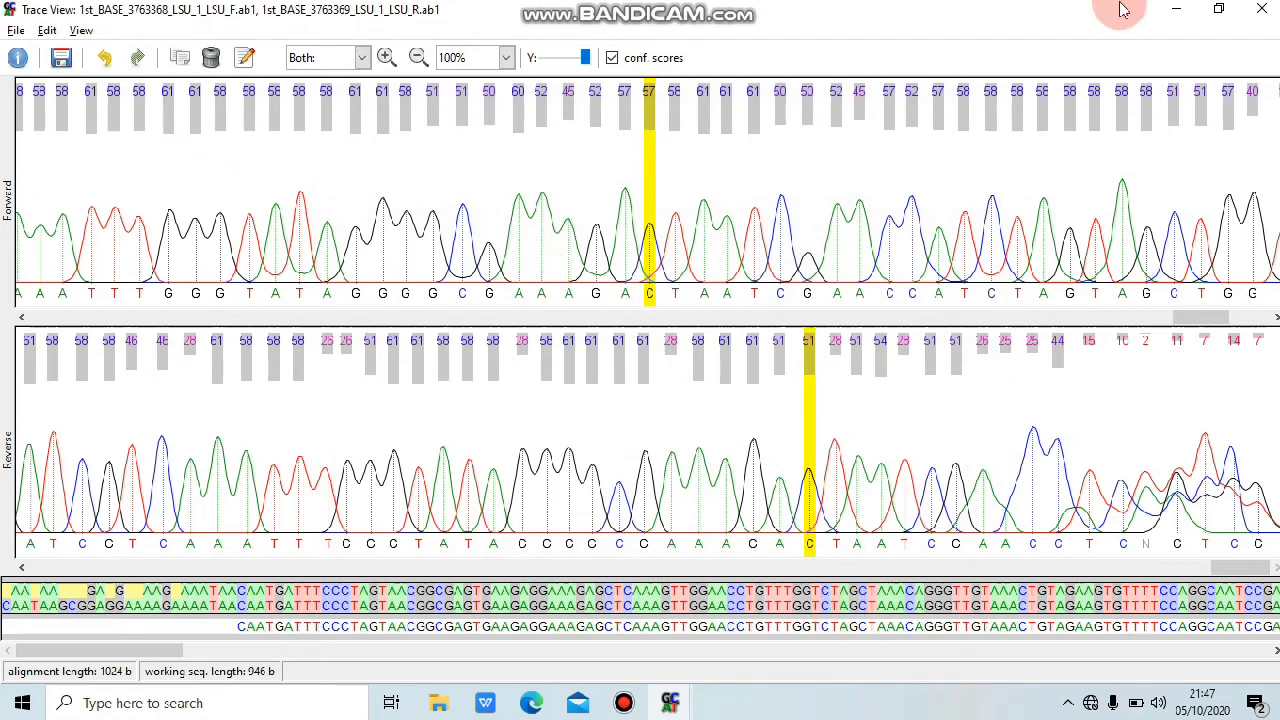
Step: Put the LSU 1 trace view away and open the LSU 2 group's forward and reverse traces from the project
click(1175, 22)
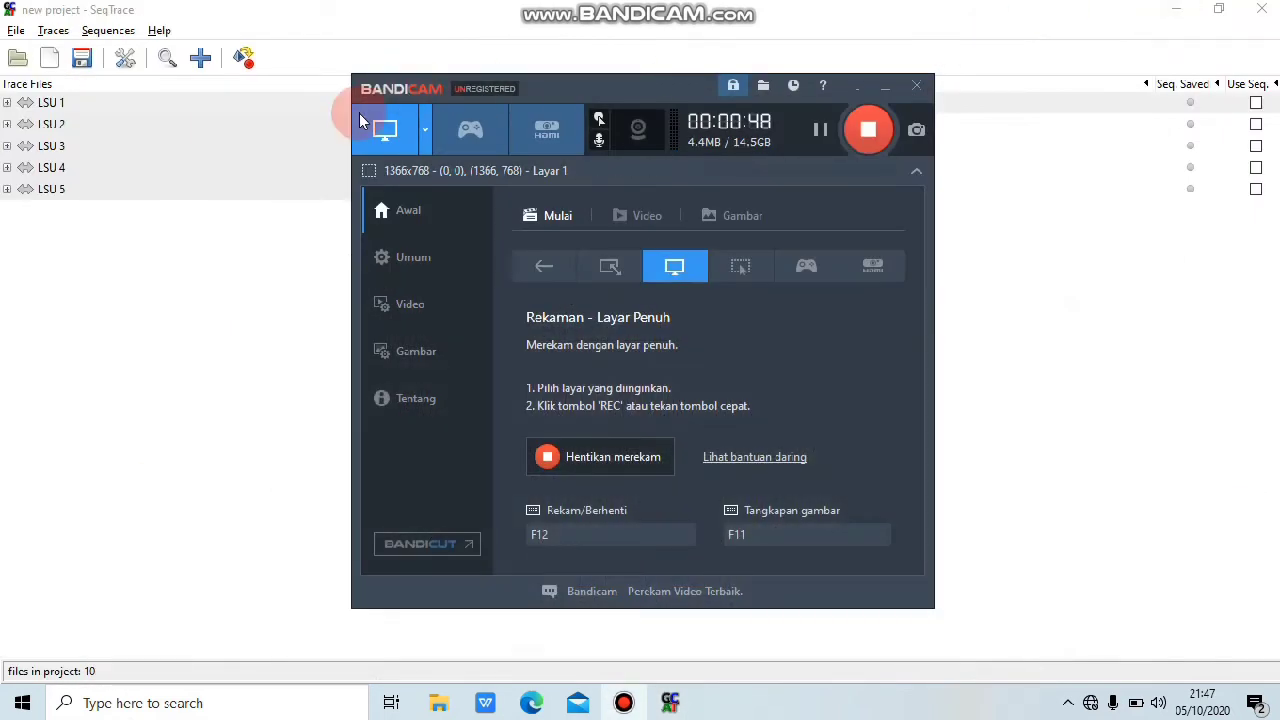
click(222, 249)
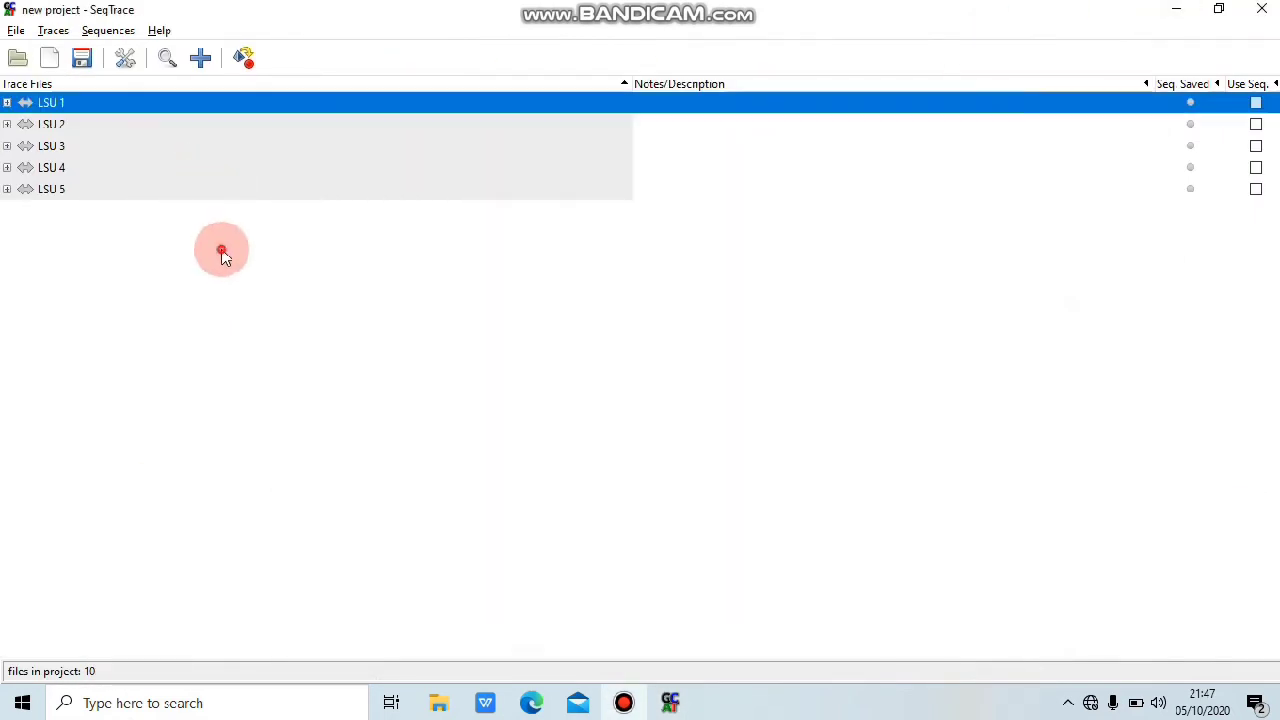
click(55, 125)
click(50, 31)
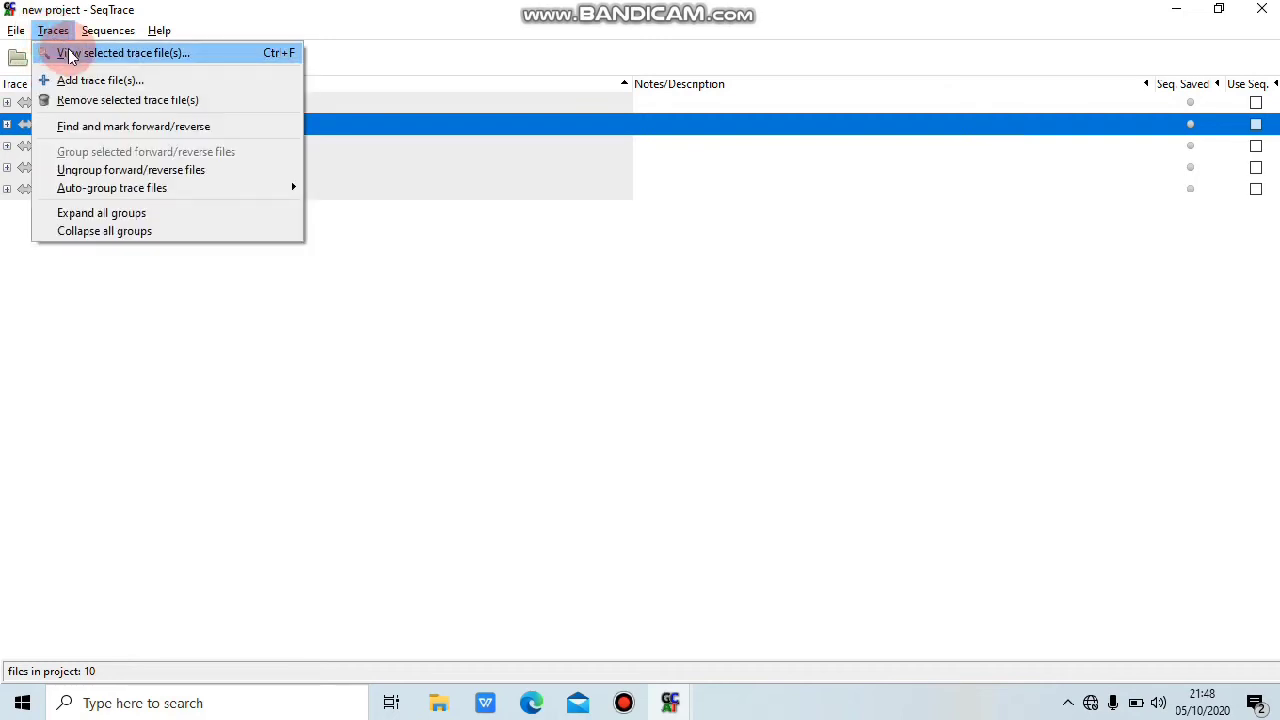
click(70, 53)
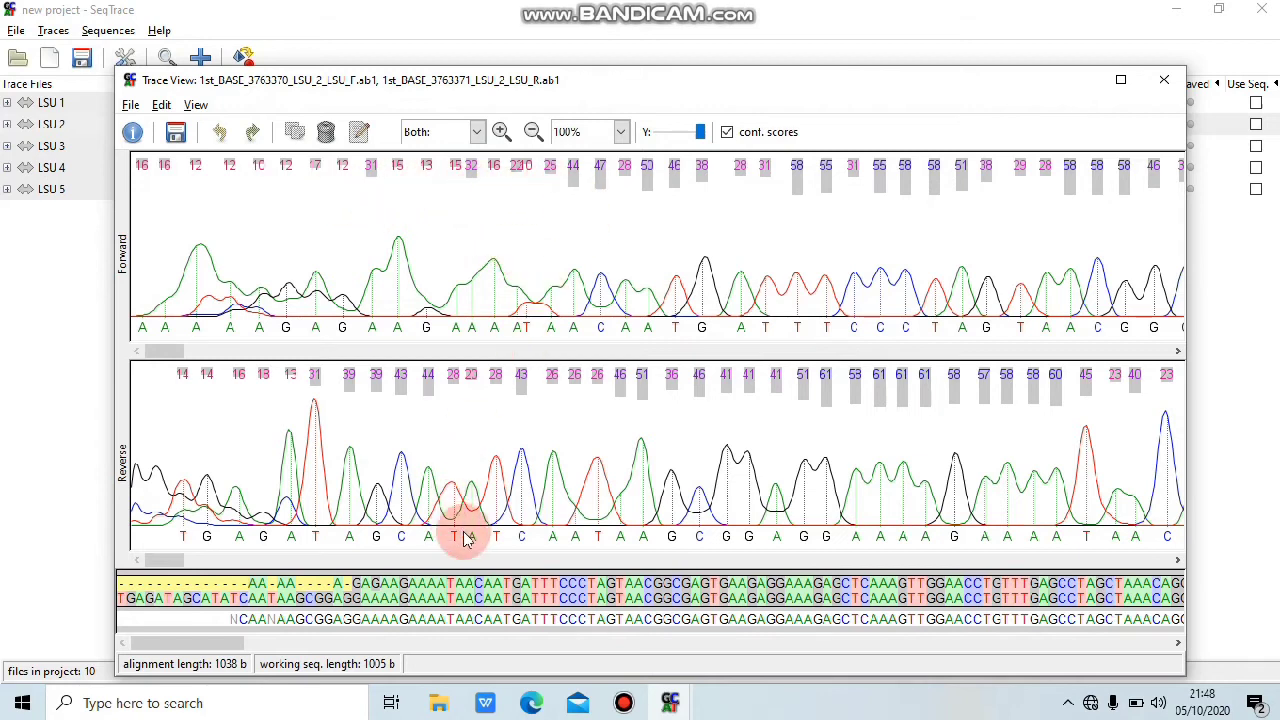
Step: Highlight the A base just before TGATTTCCC in the LSU 2 alignment and delete all working-sequence bases ahead of it
click(479, 587)
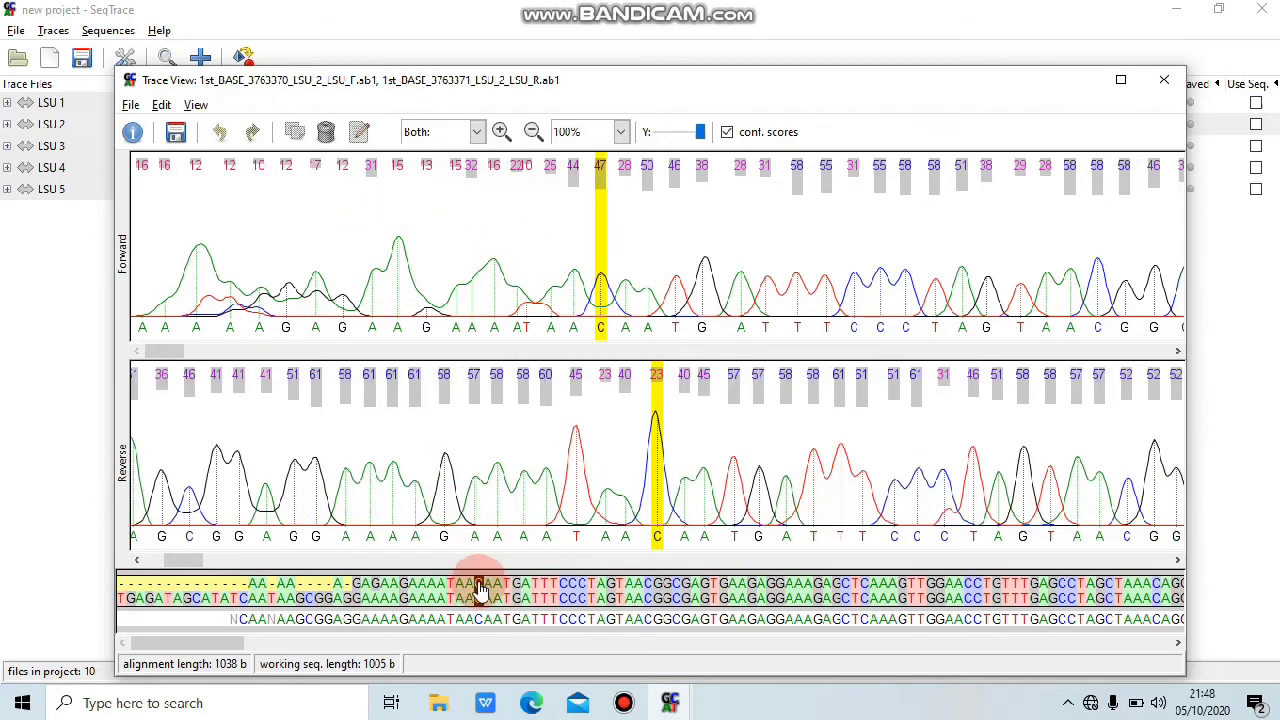
click(490, 590)
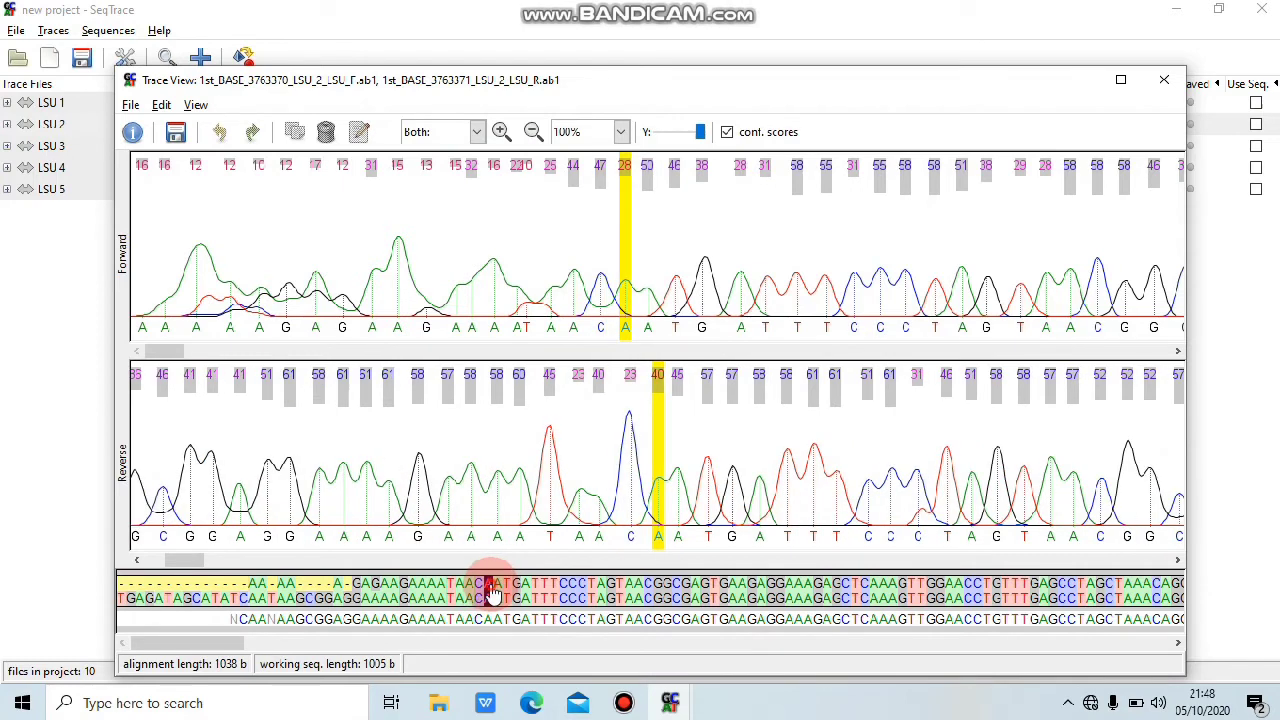
click(498, 588)
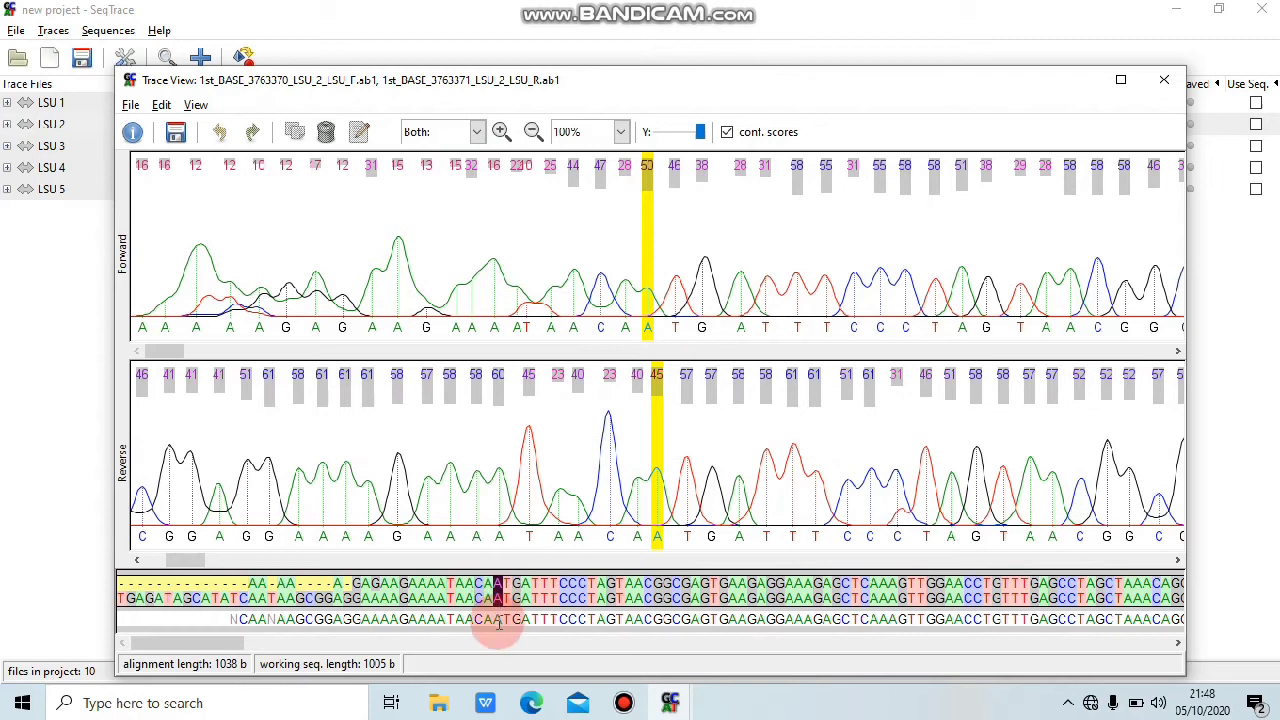
drag(492, 620, 128, 619)
right_click(129, 620)
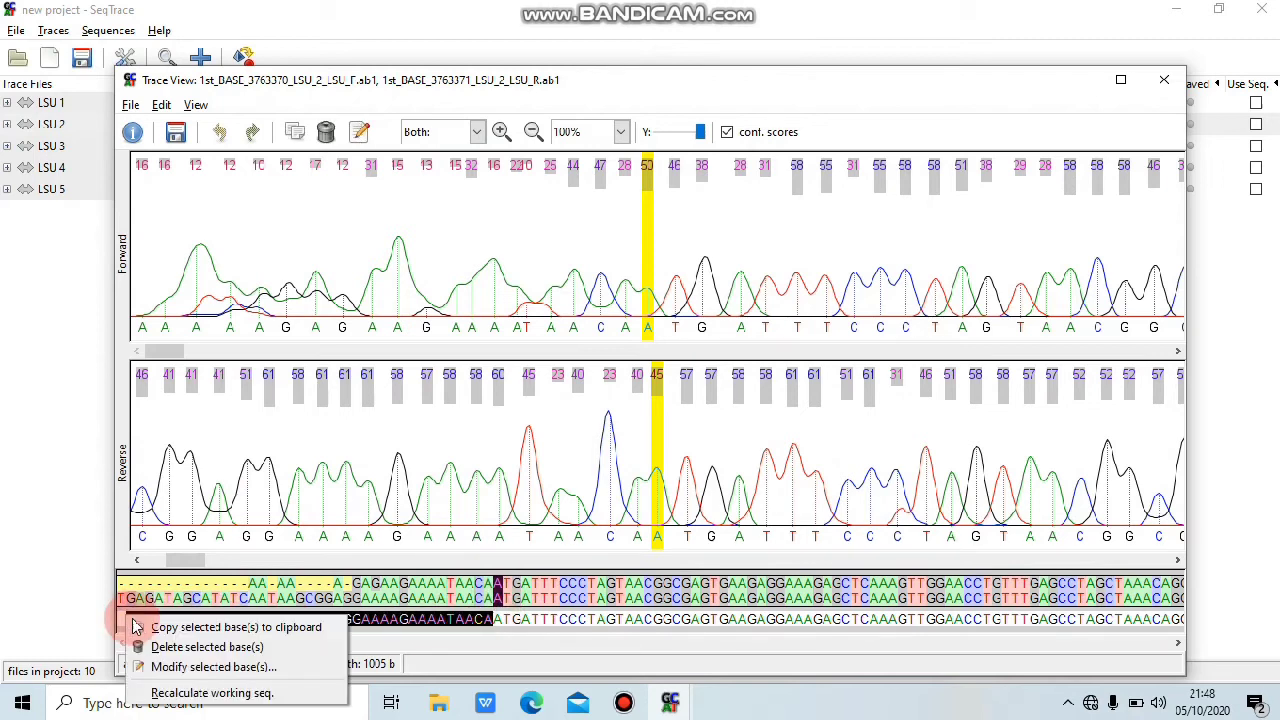
click(160, 648)
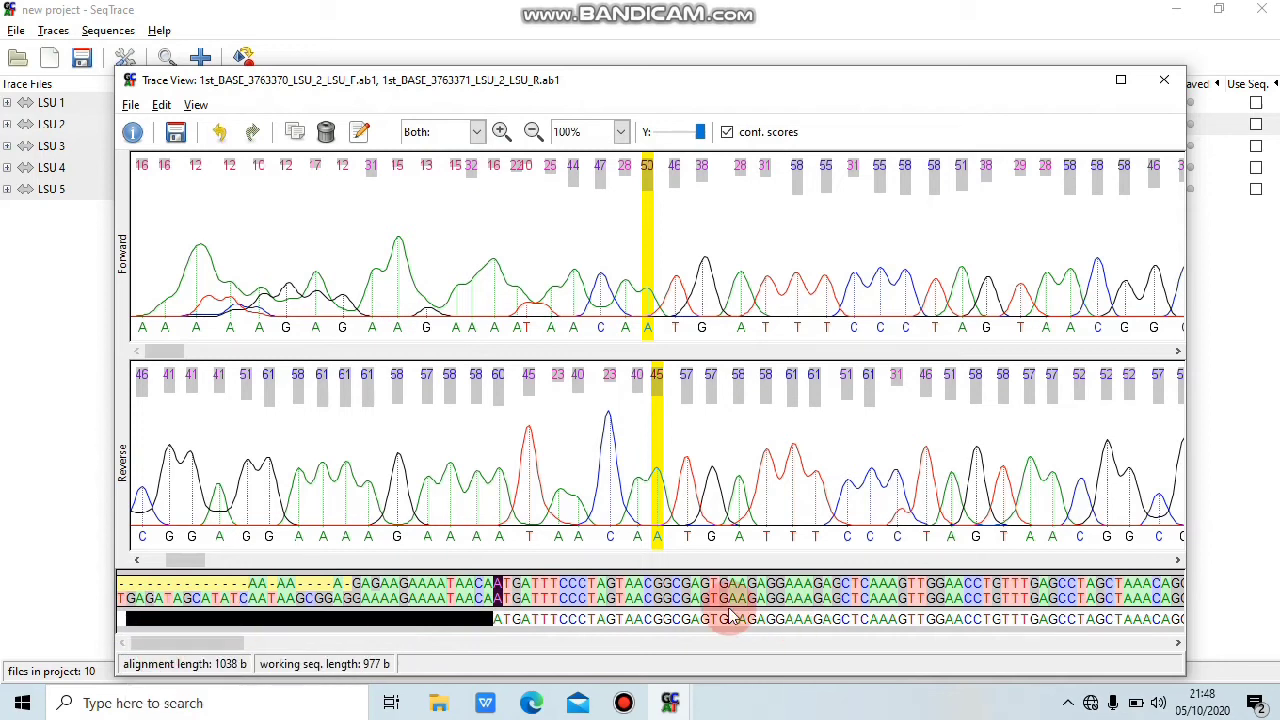
Step: Highlight the C after GACTAAT near the LSU 2 alignment's end and delete the trailing working-sequence bases GAACCNTNNNNNAGCTGGTTCNNCG
drag(222, 648, 1240, 640)
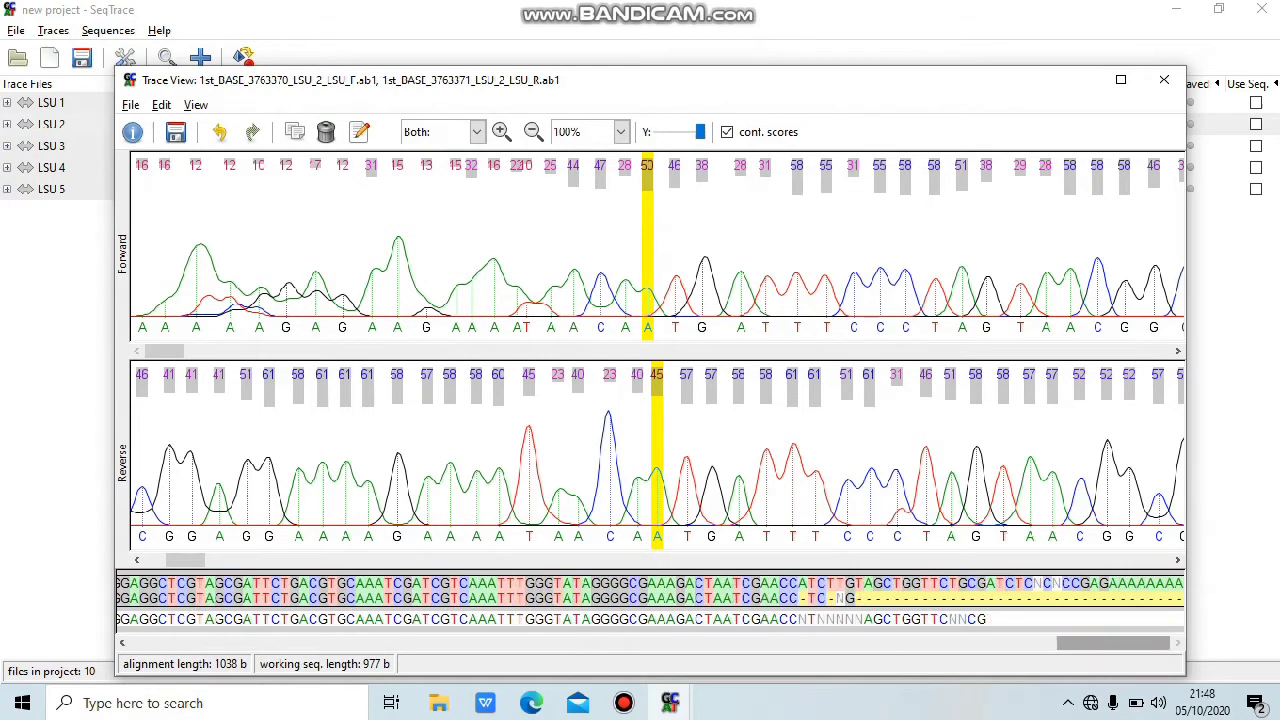
click(1120, 565)
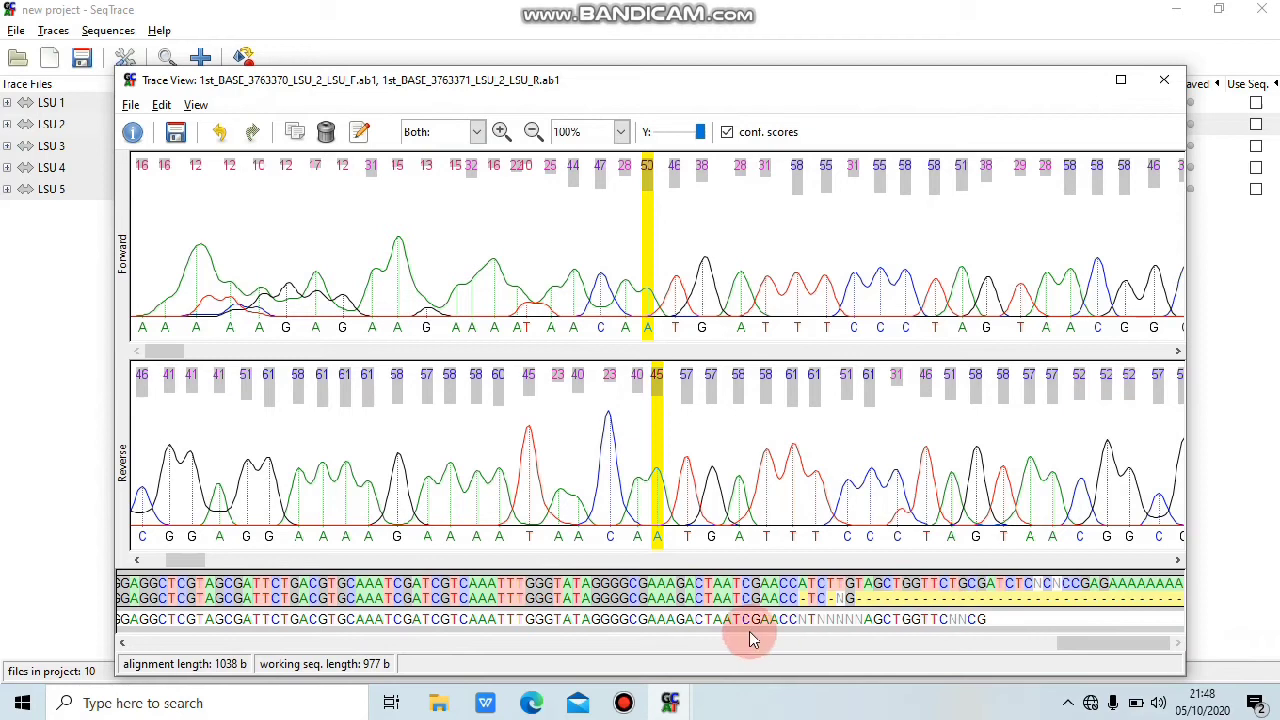
click(747, 598)
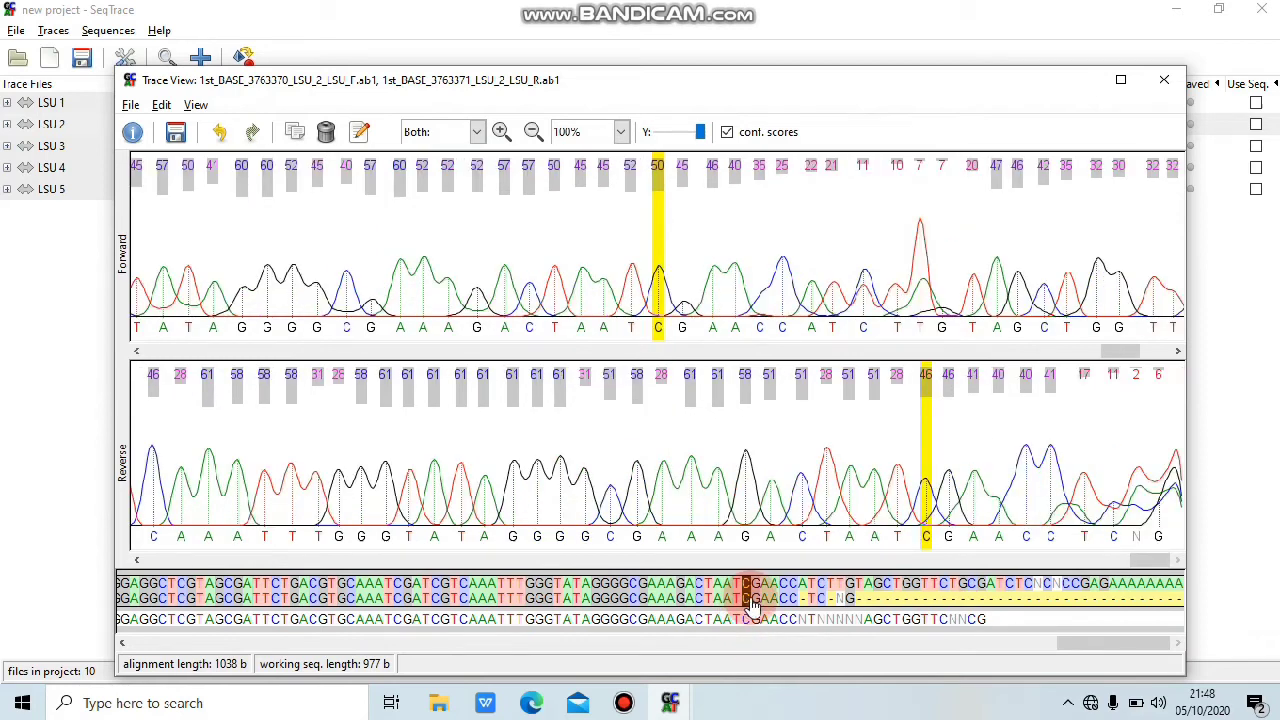
click(952, 621)
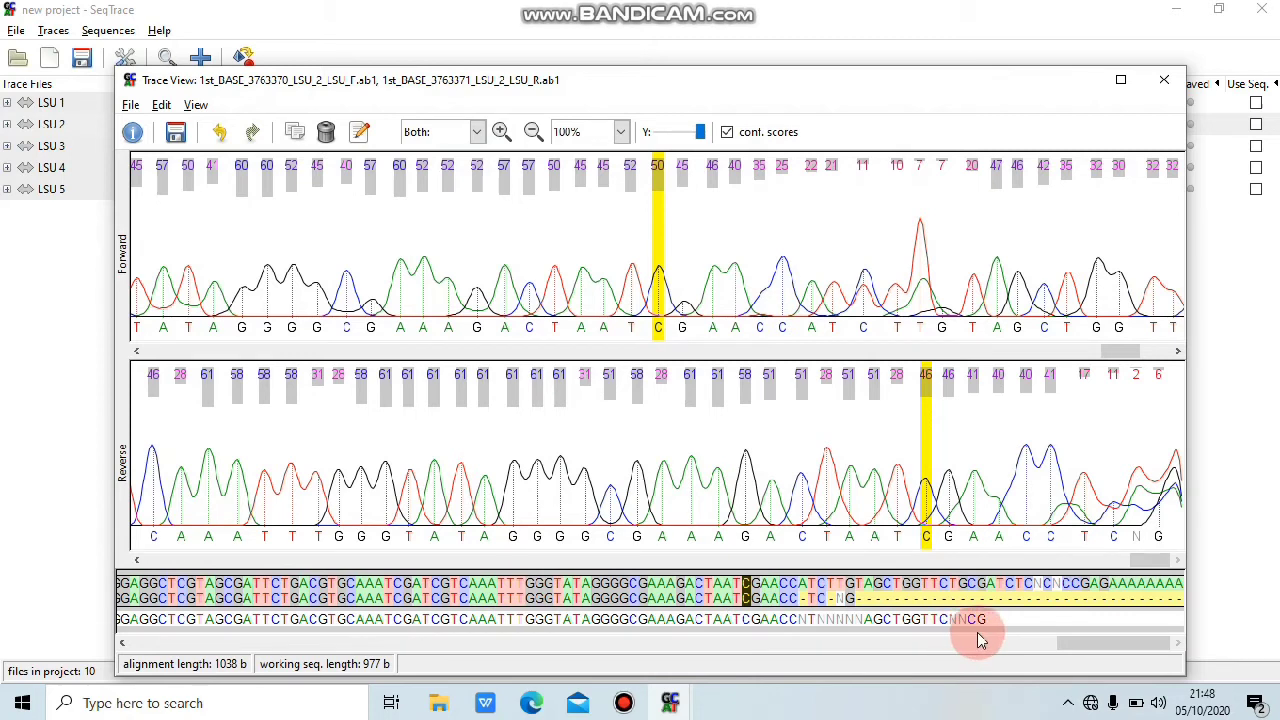
drag(995, 617, 752, 622)
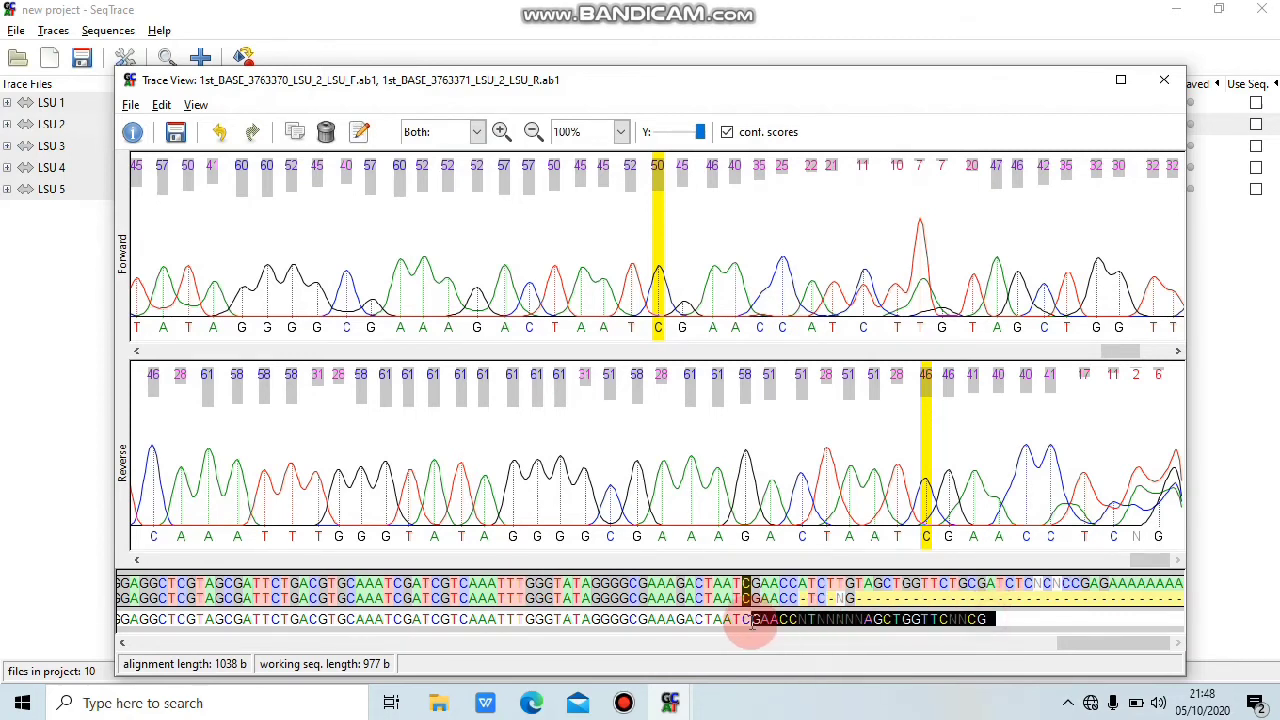
right_click(751, 623)
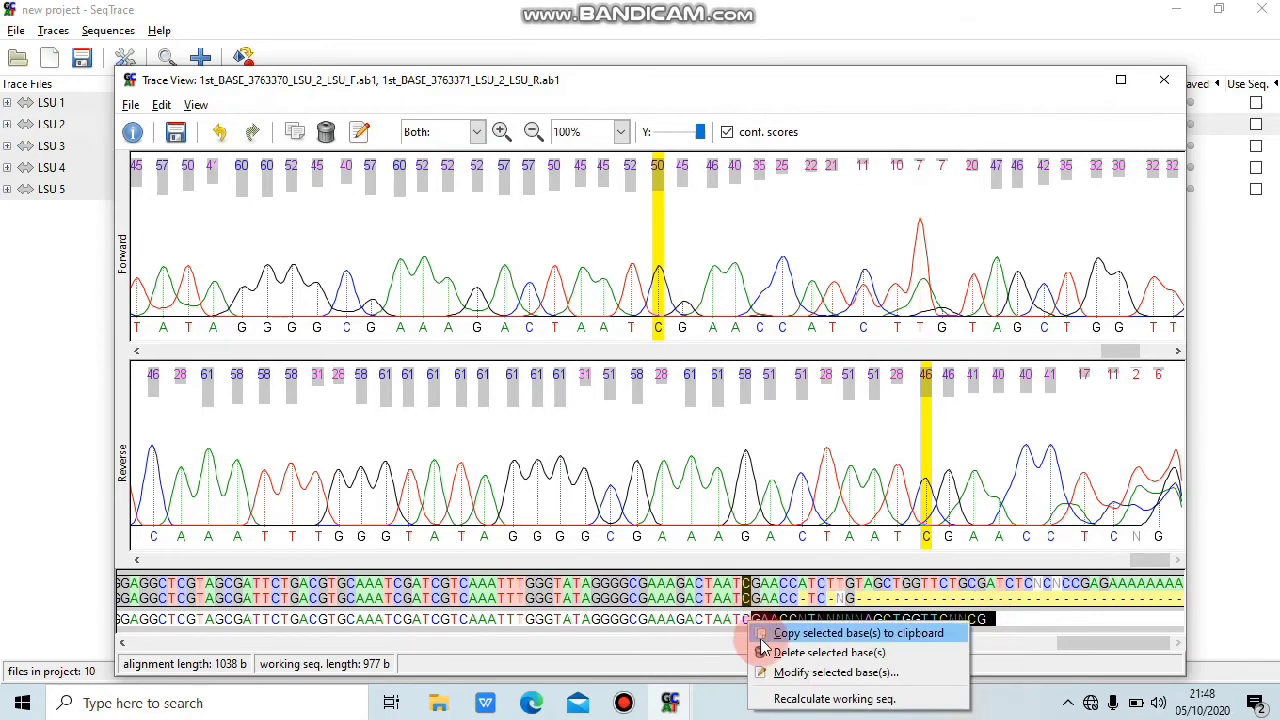
click(772, 648)
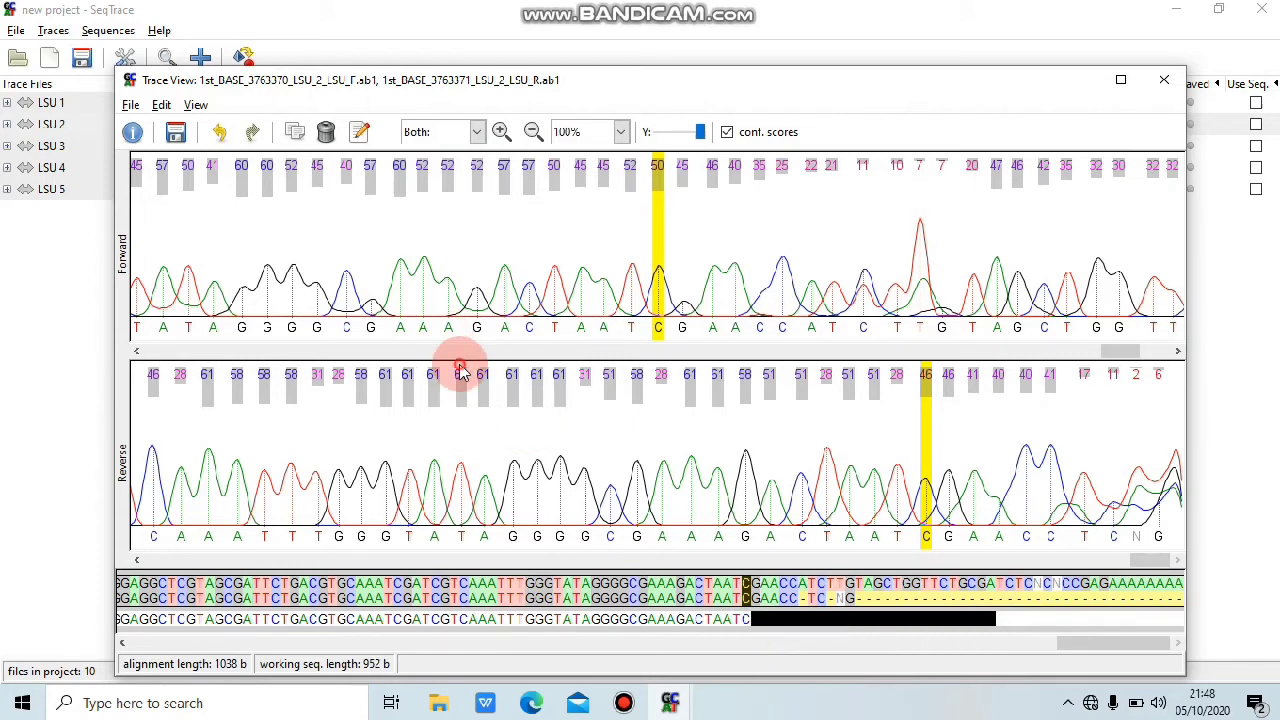
Step: Export the LSU 2 working sequence in FASTA format as LSU_2 into the Gabung siquent folder on Local Disk (C:)
mouse_move(1123, 645)
mouse_down()
mouse_move(1155, 650)
mouse_move(231, 638)
mouse_move(115, 610)
mouse_up()
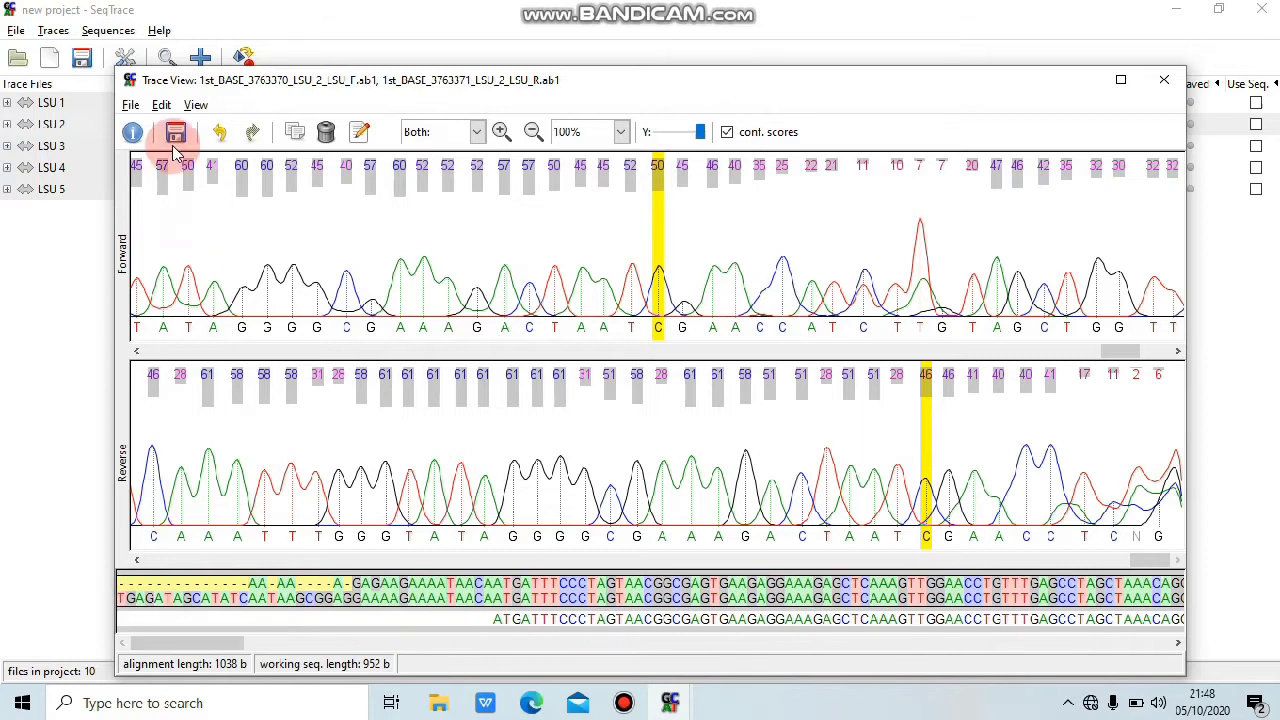
click(131, 106)
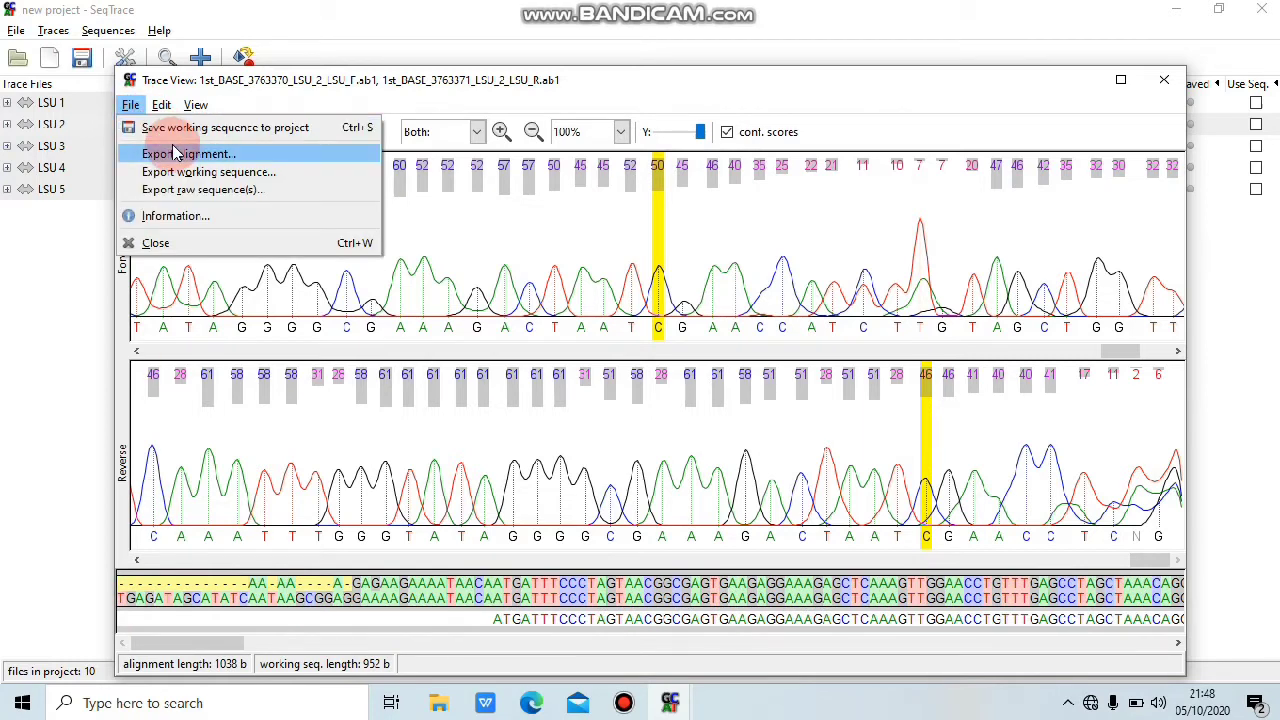
click(196, 173)
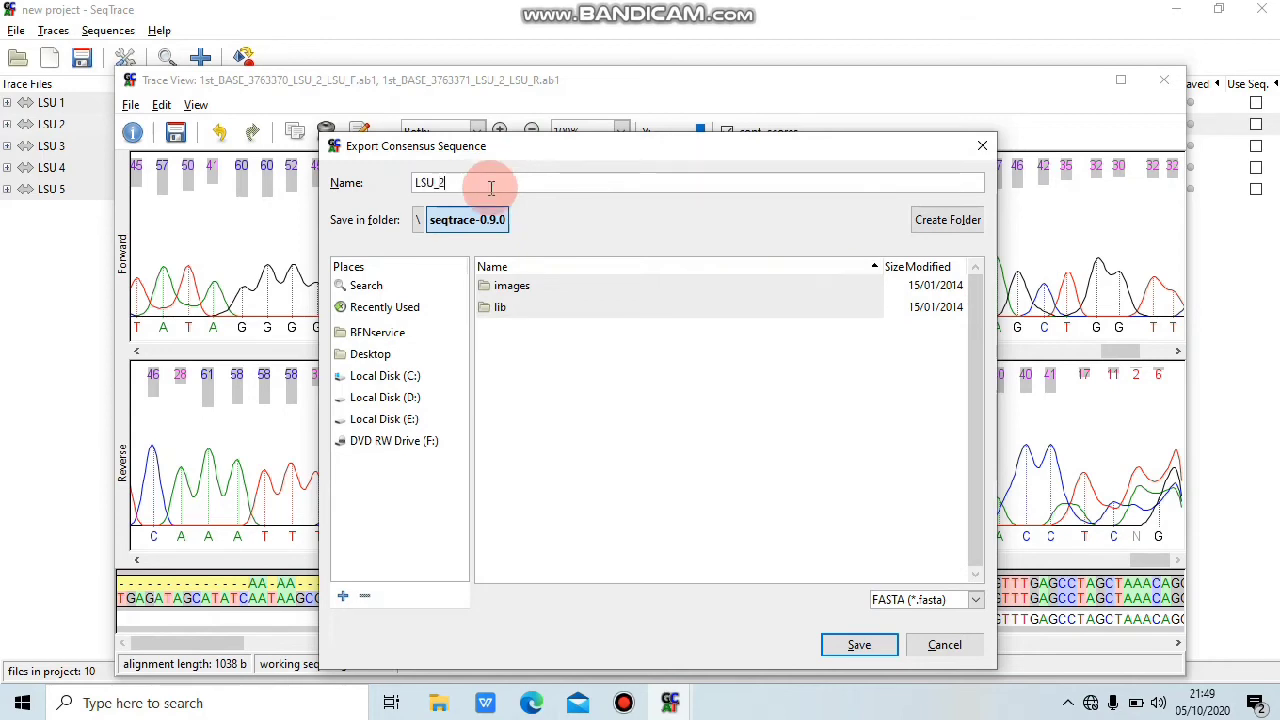
click(386, 377)
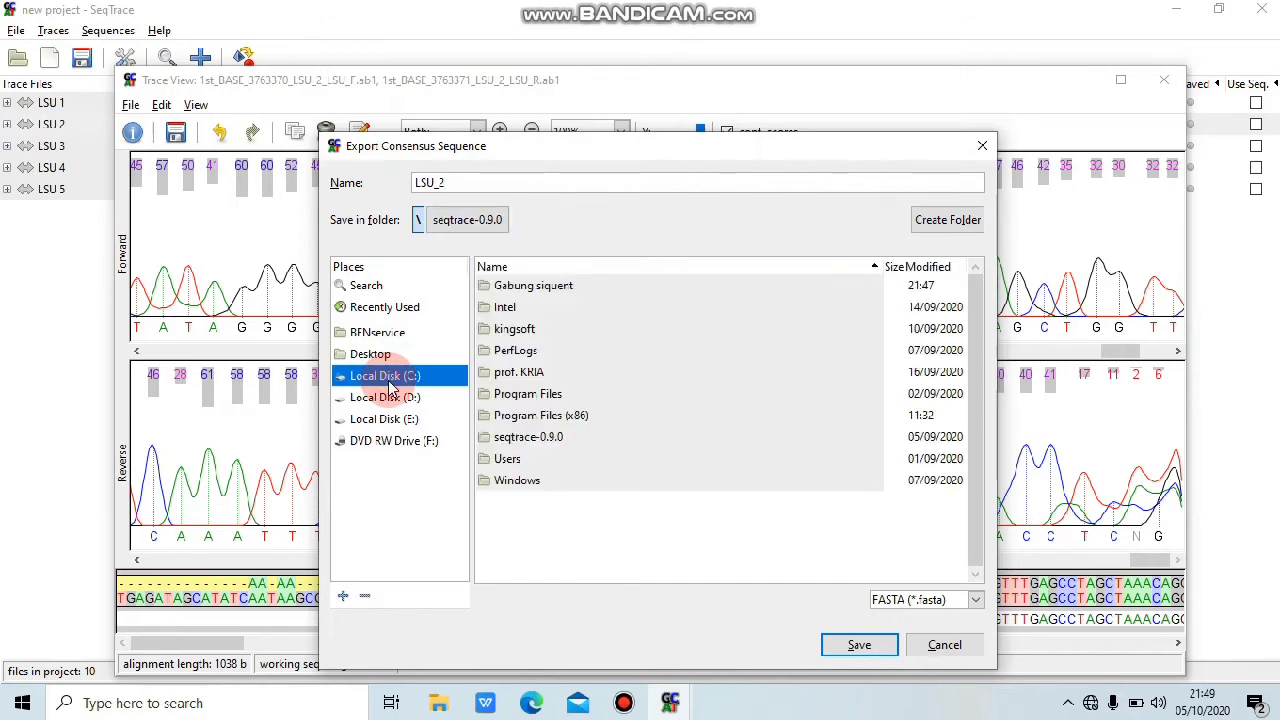
click(542, 288)
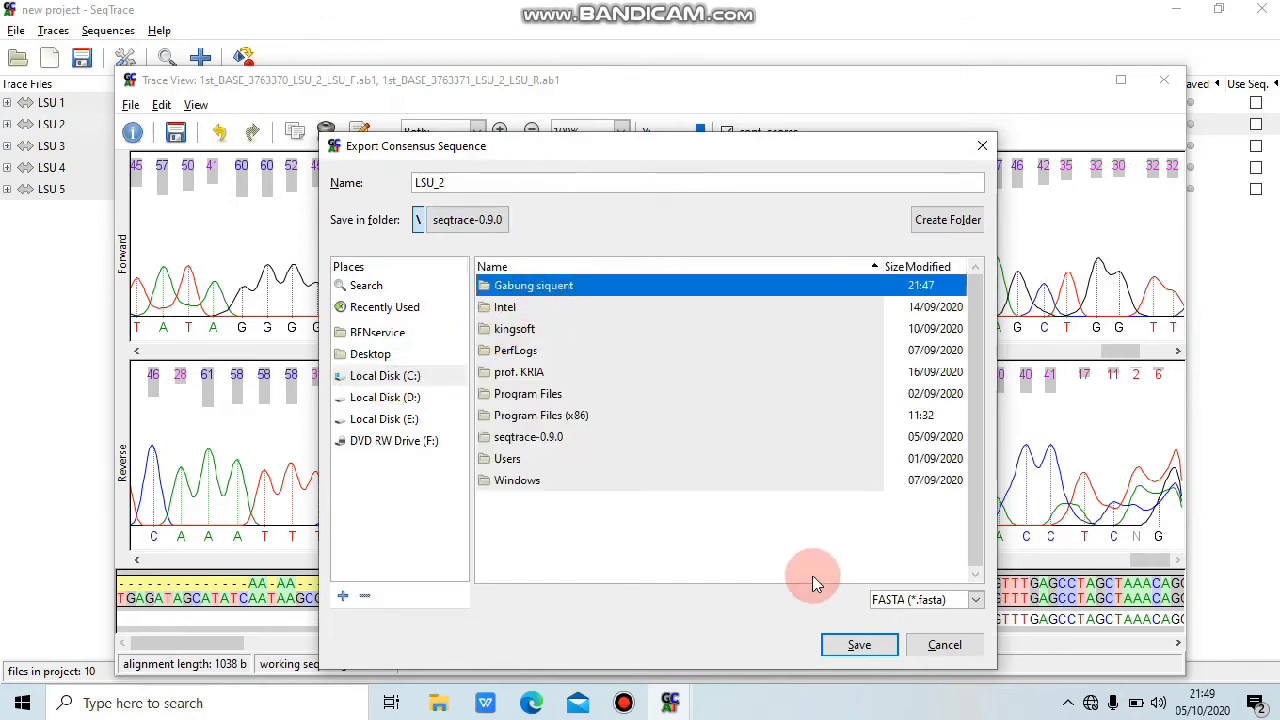
click(858, 646)
click(858, 646)
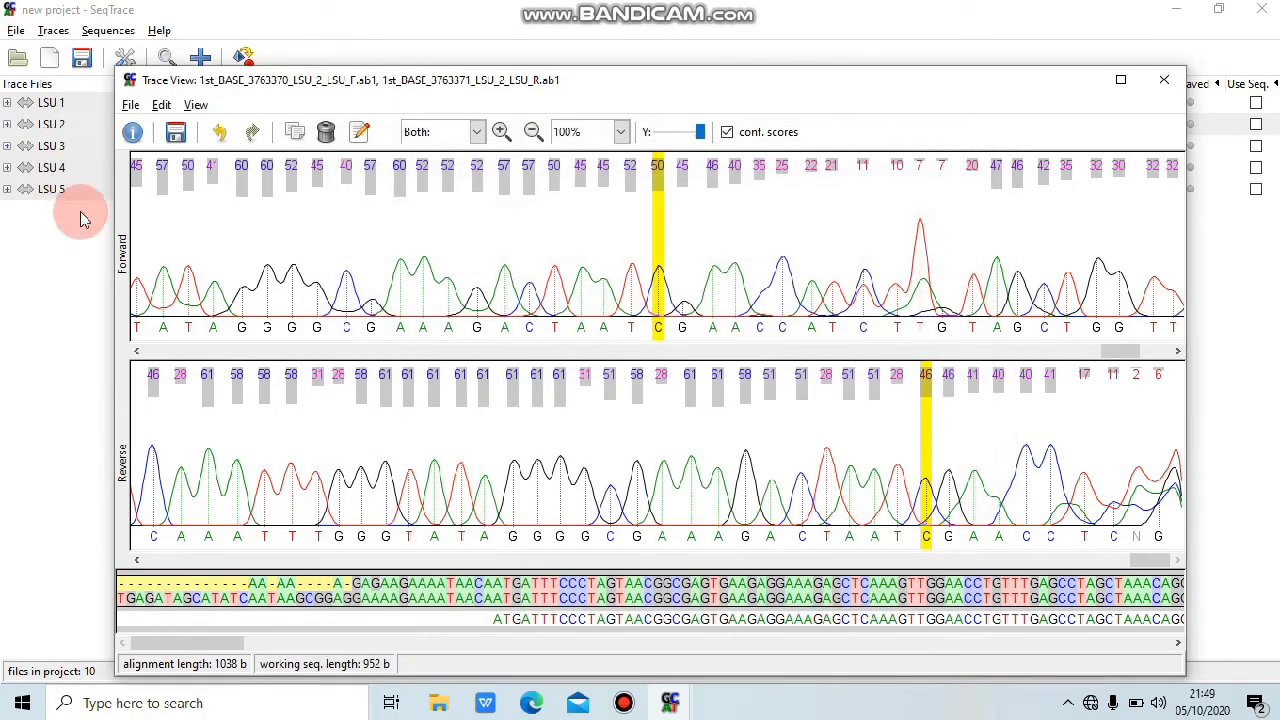
Step: Put the LSU 2 trace view away and open the LSU 3 group's forward and reverse traces from the project
click(1066, 88)
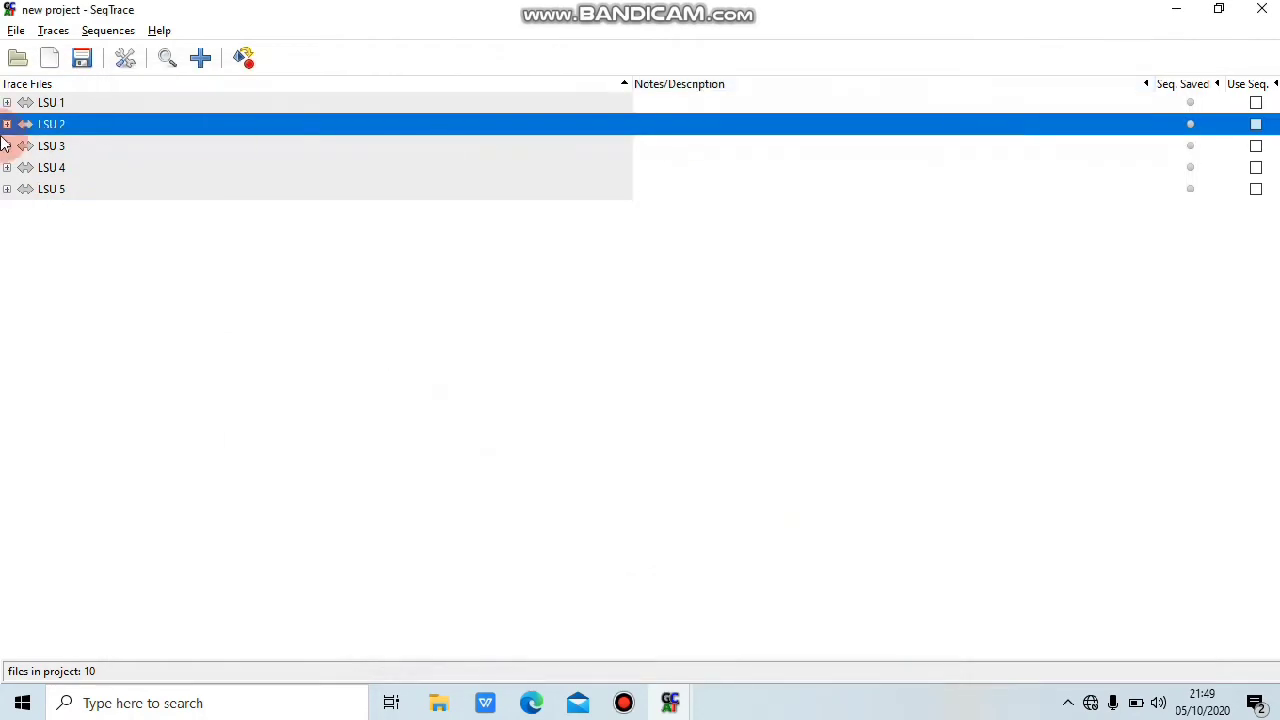
click(74, 151)
click(53, 30)
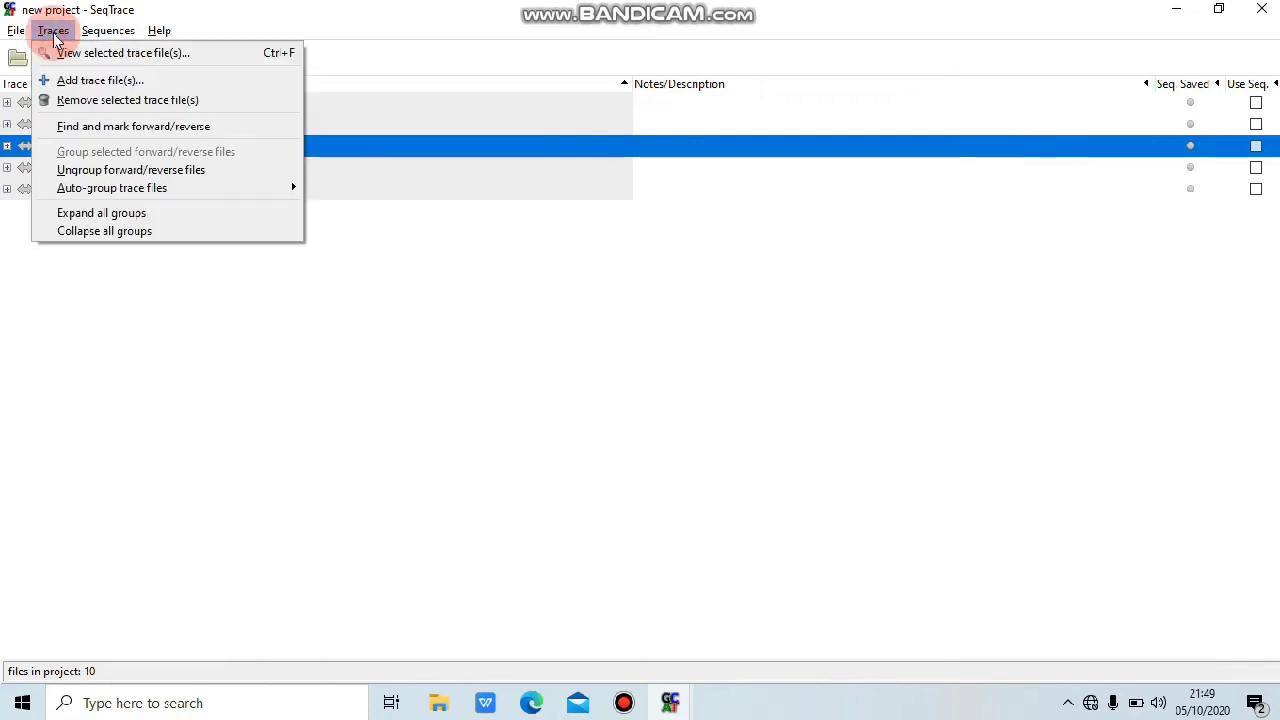
click(91, 57)
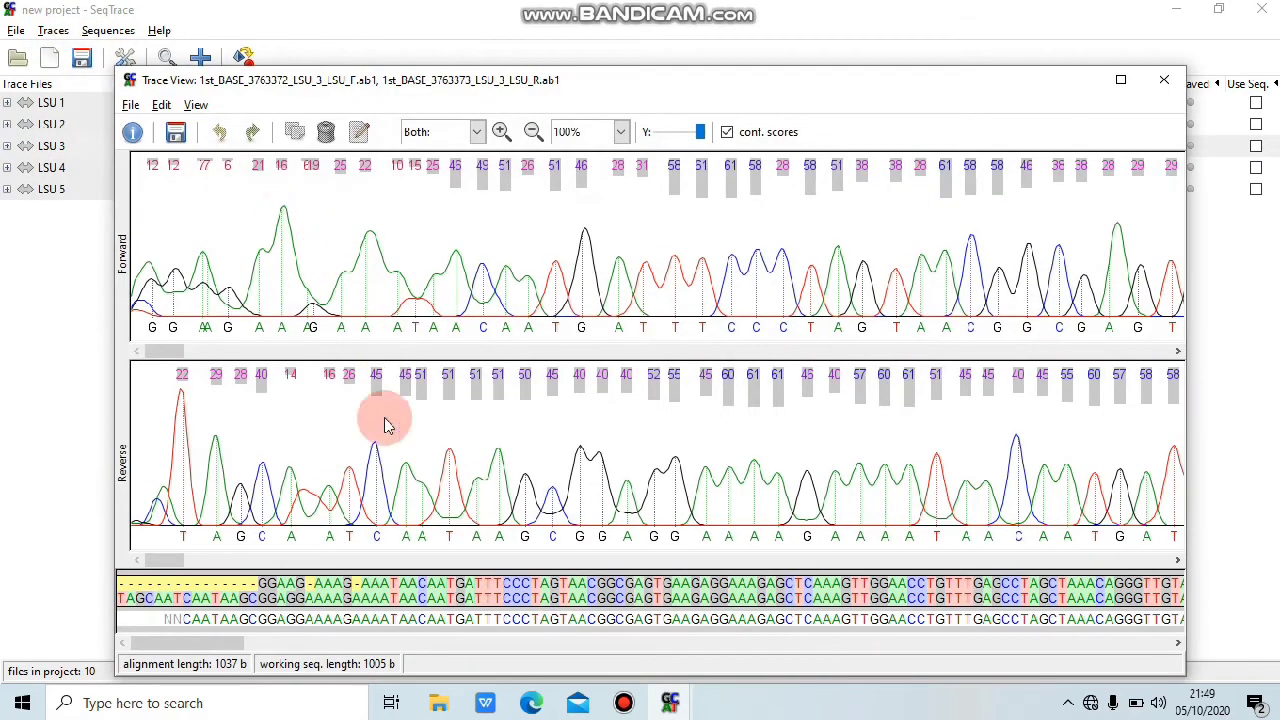
Step: Highlight the A base just before CAATGATTTCCC in the LSU 3 alignment and delete all working-sequence bases ahead of it
click(377, 588)
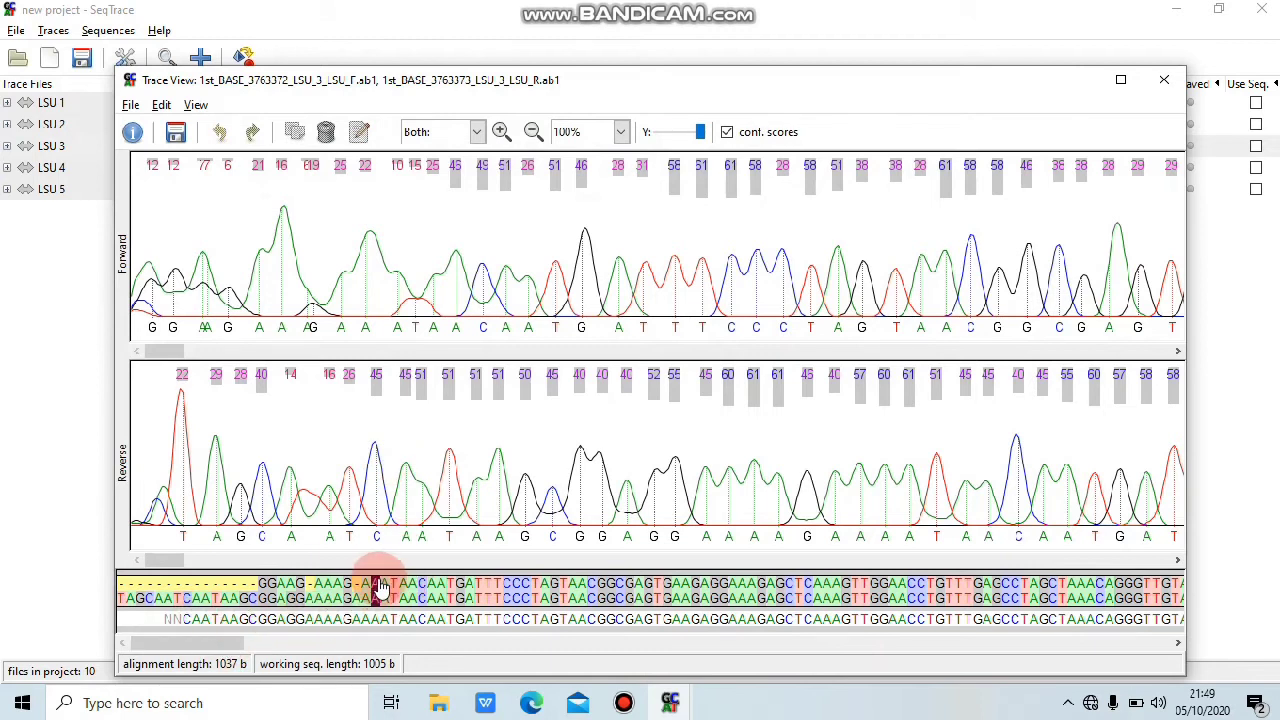
click(405, 589)
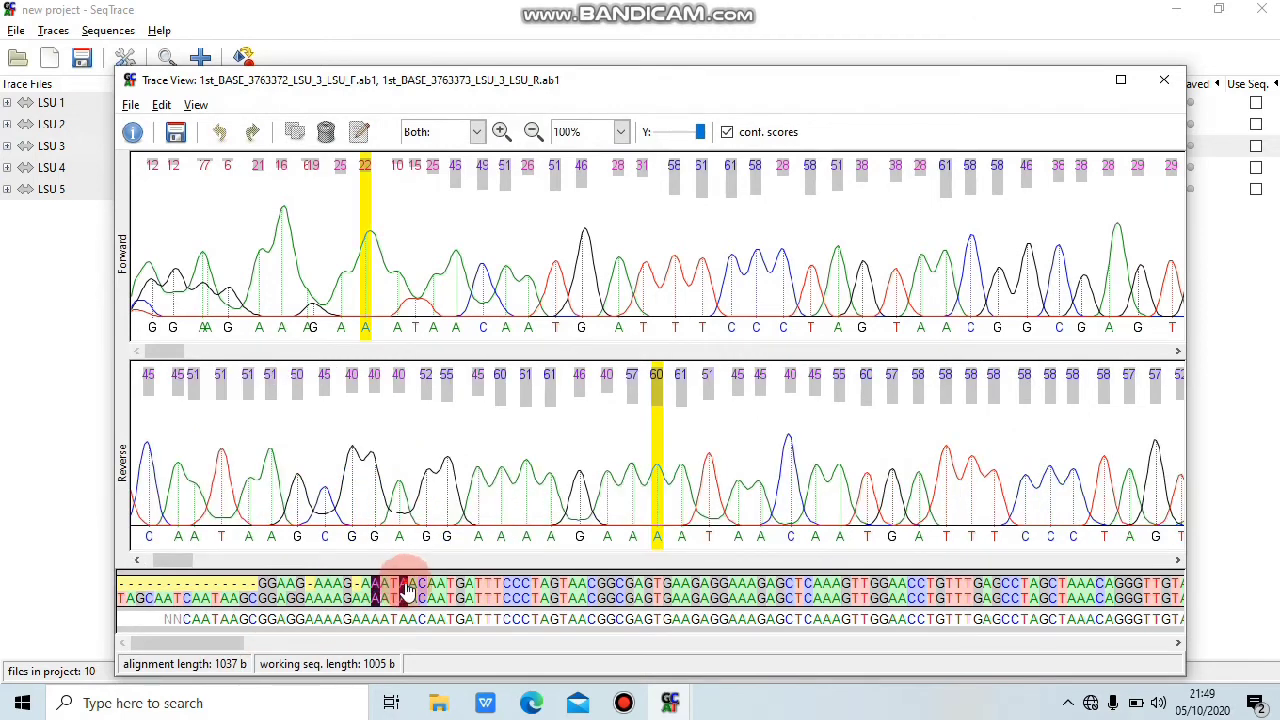
click(412, 588)
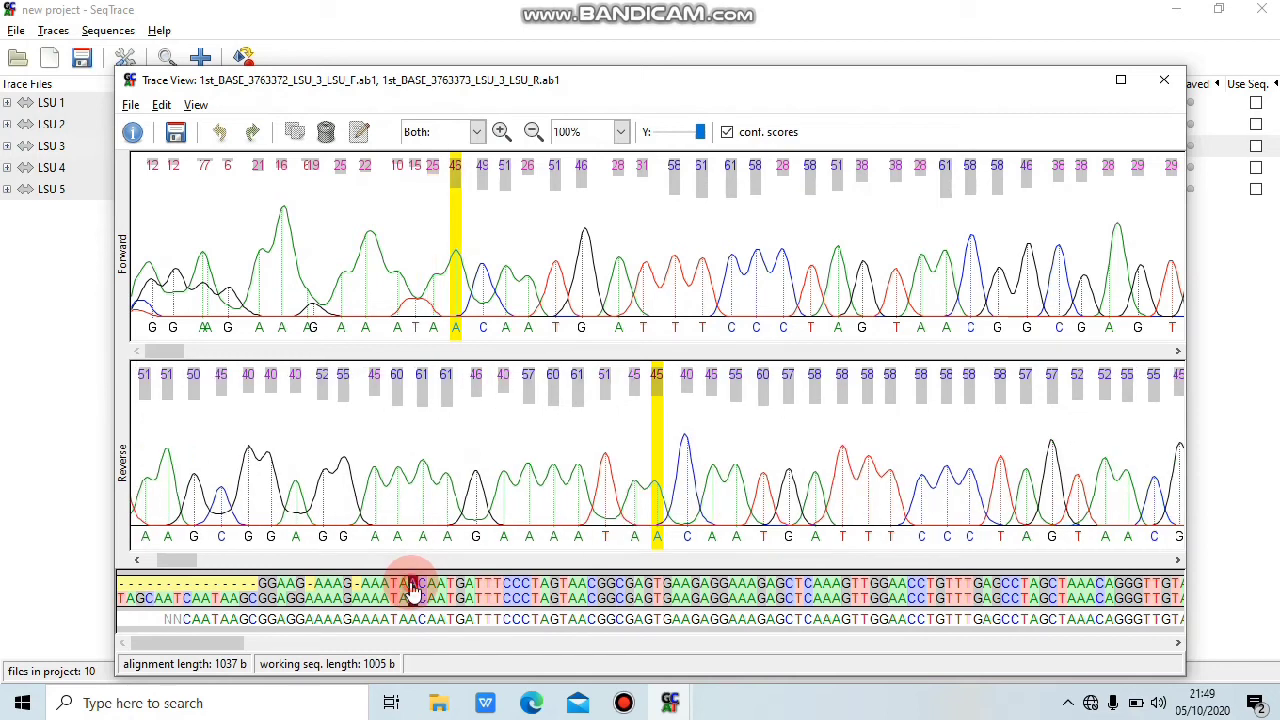
click(404, 620)
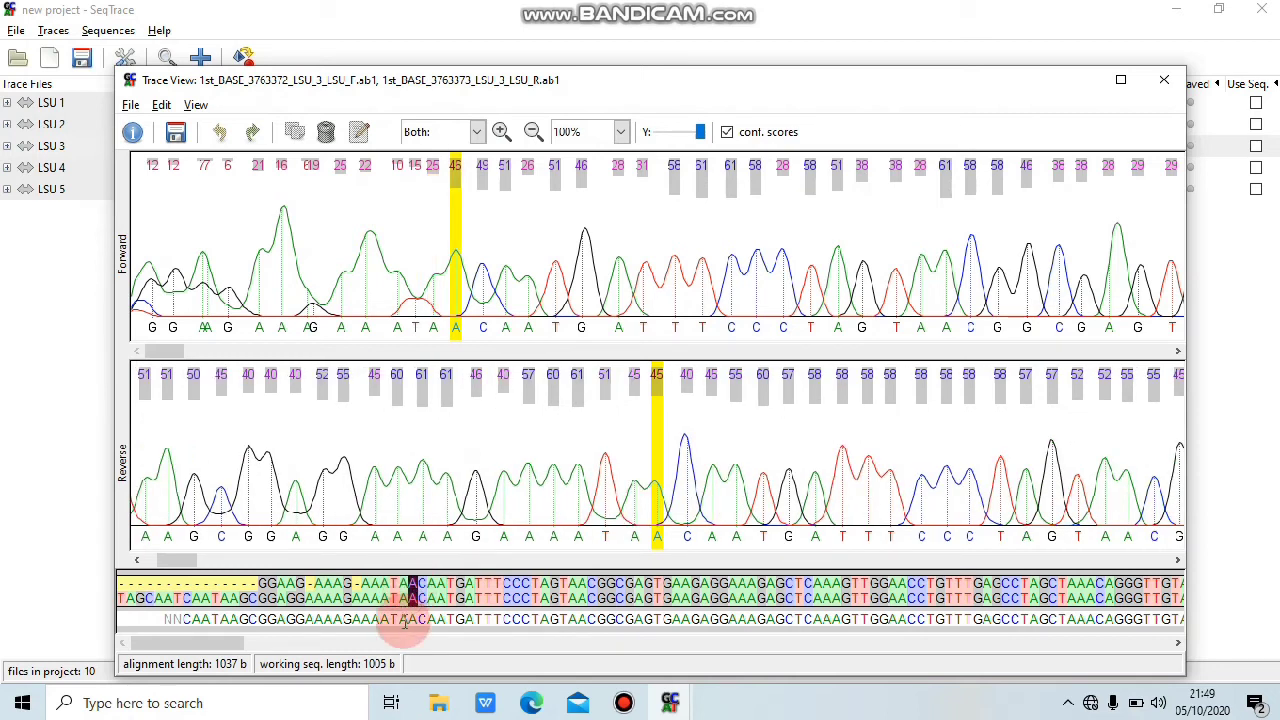
drag(406, 621, 150, 619)
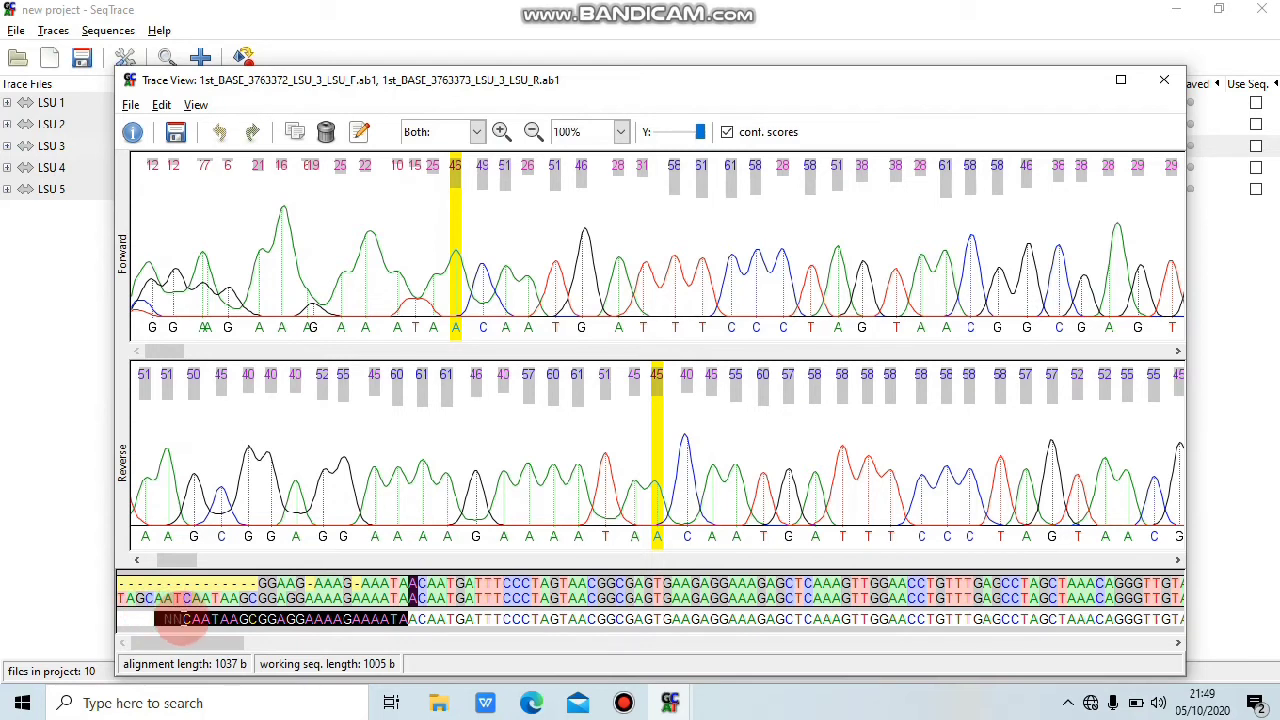
right_click(183, 619)
click(220, 646)
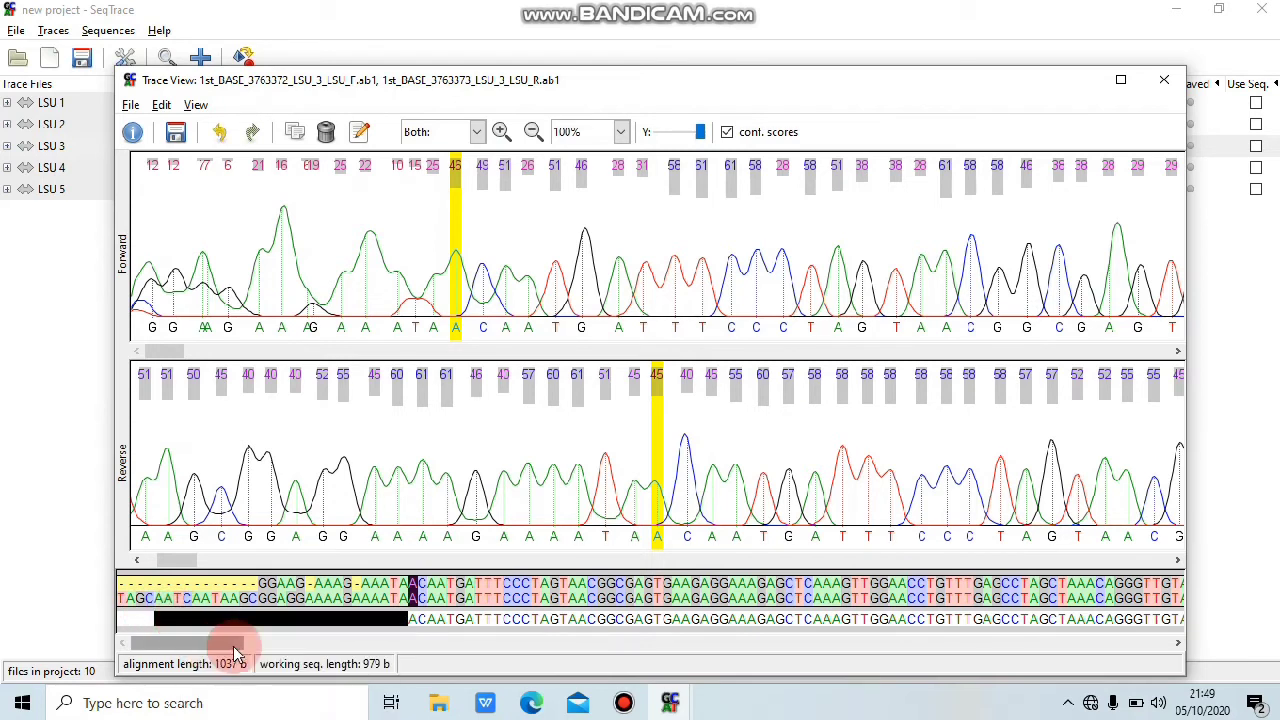
Step: Delete the trailing bases AACCATCTAGTAGCTGGTTNTGN from the LSU 3 working sequence, keeping the highlighted G after GACTAATC as the last base
drag(223, 647, 985, 716)
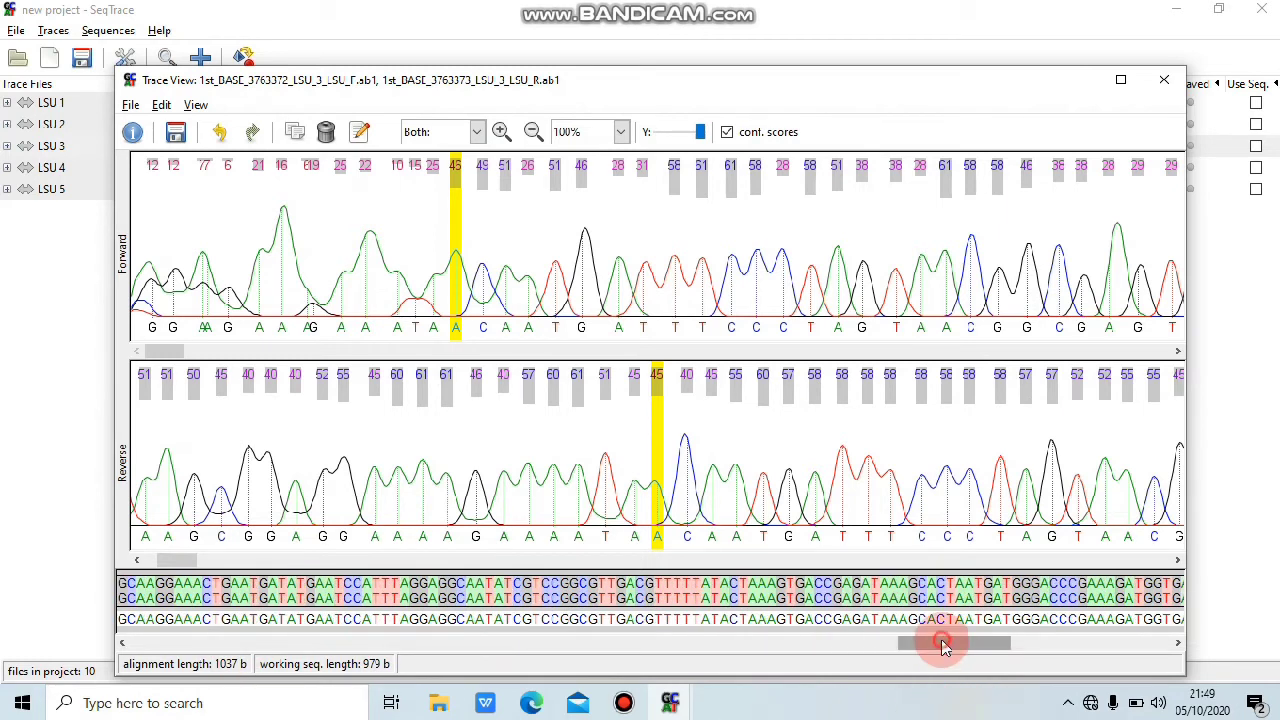
drag(943, 645, 1182, 647)
click(718, 587)
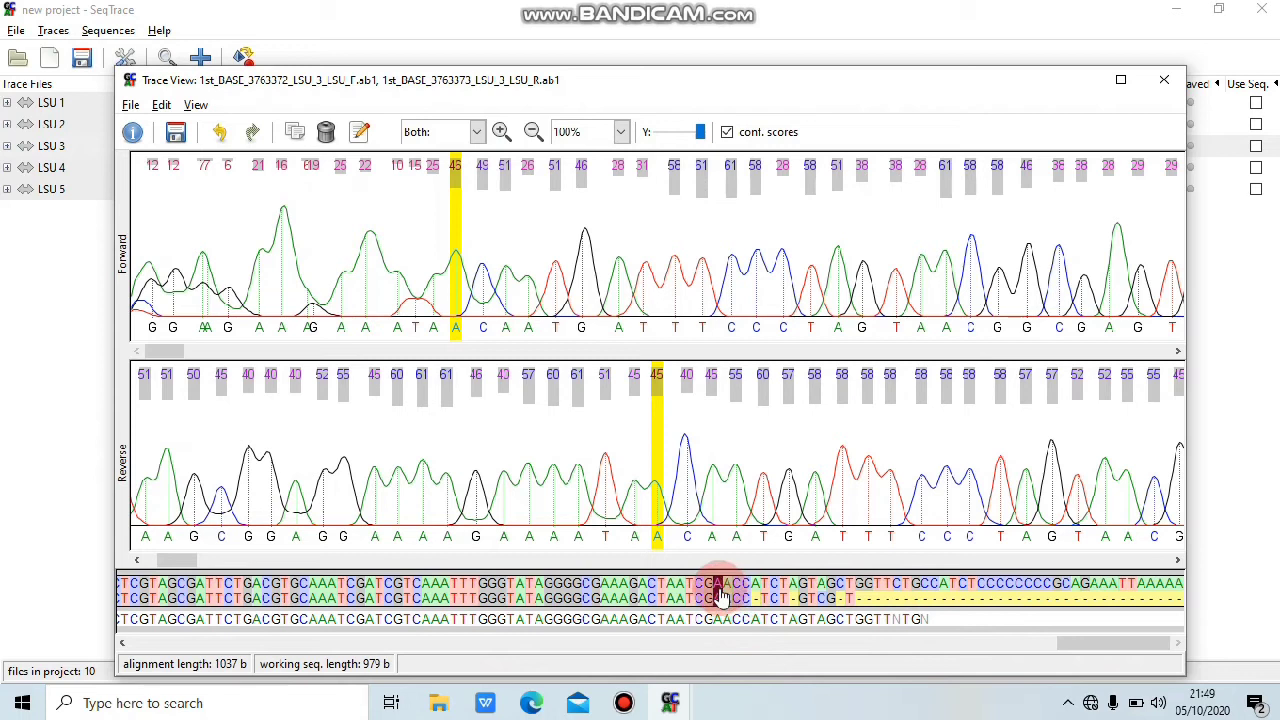
click(703, 589)
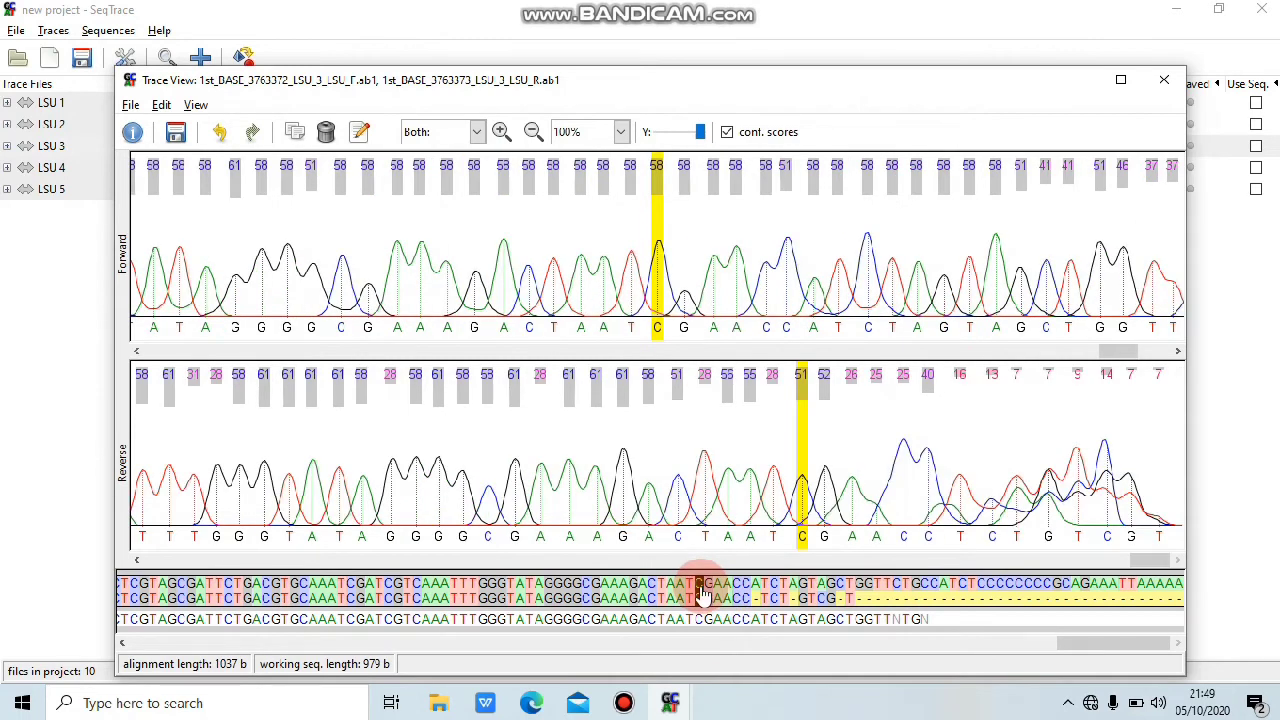
click(713, 591)
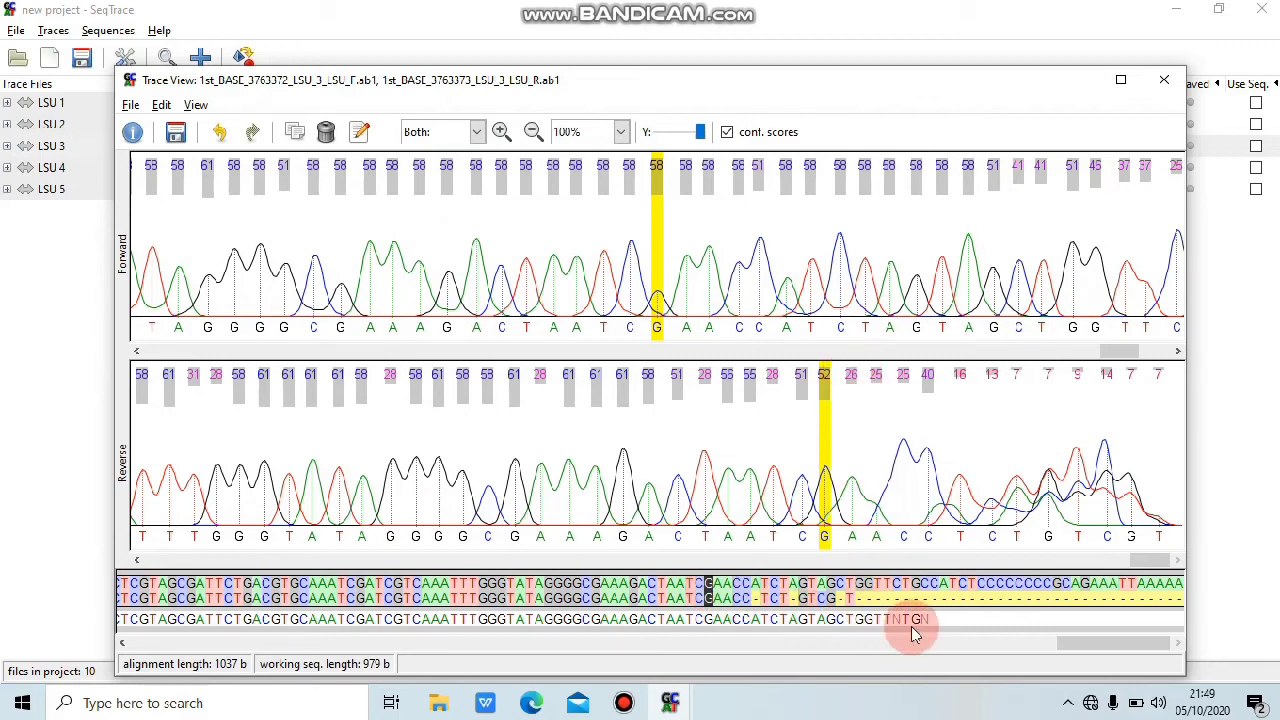
drag(940, 619, 714, 620)
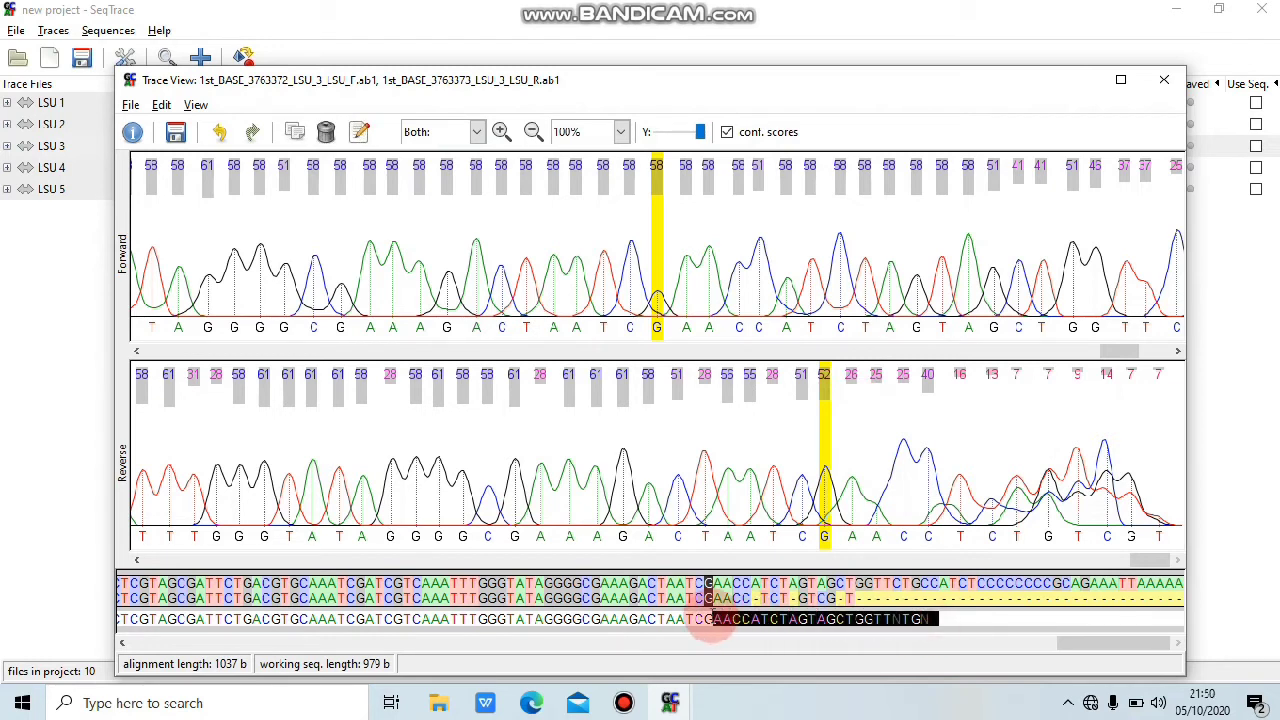
right_click(712, 622)
click(742, 648)
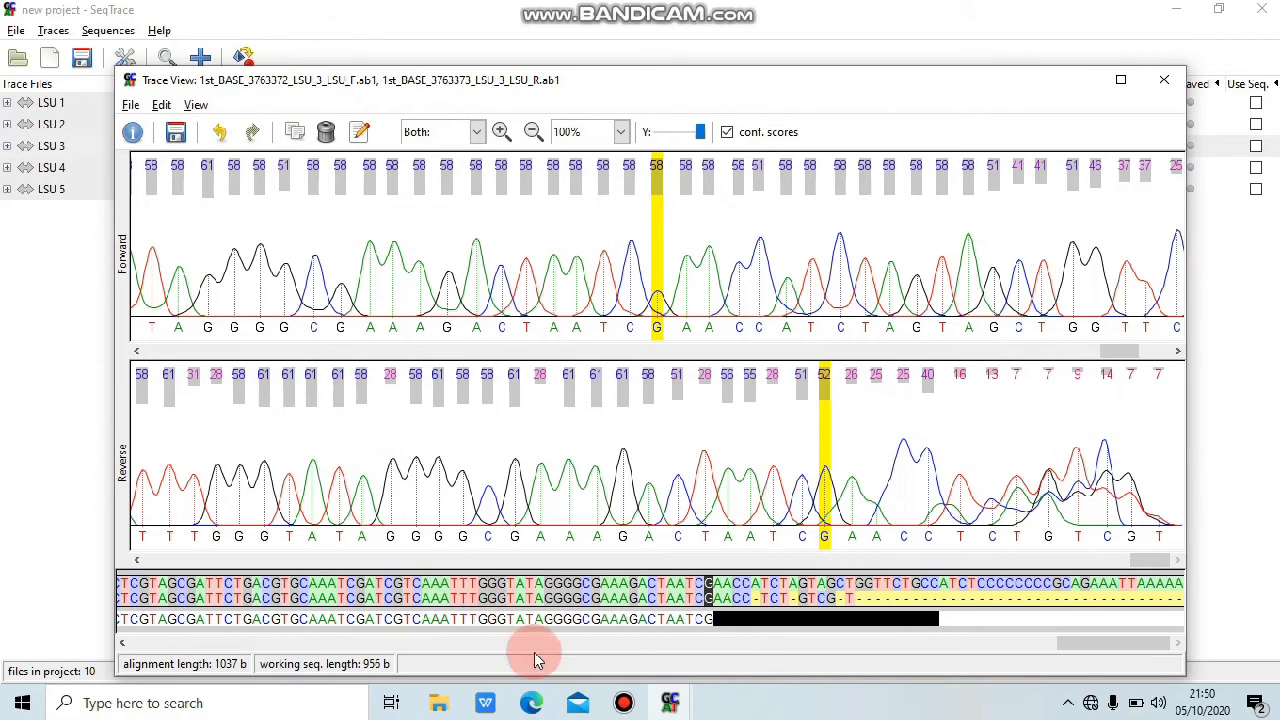
Step: Export the LSU 3 working sequence in FASTA format as LSU 3 into the Gabung siquent folder on Local Disk (C:)
click(519, 619)
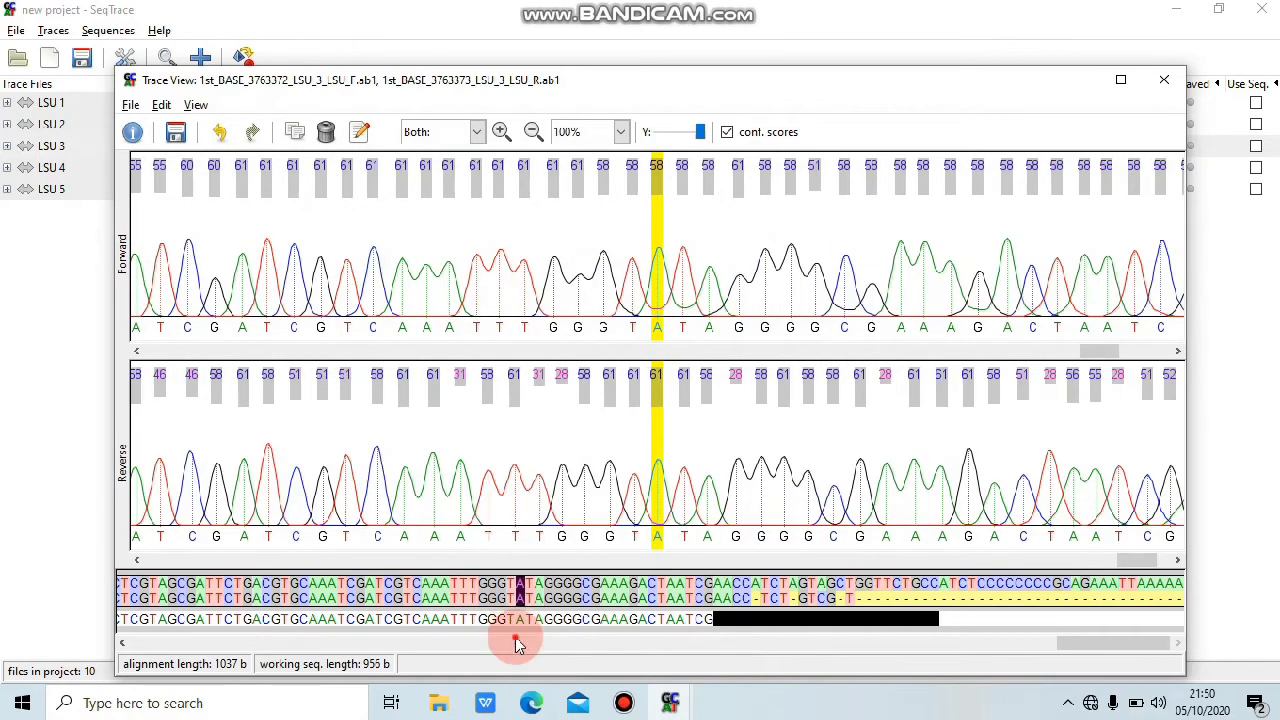
click(517, 643)
click(131, 105)
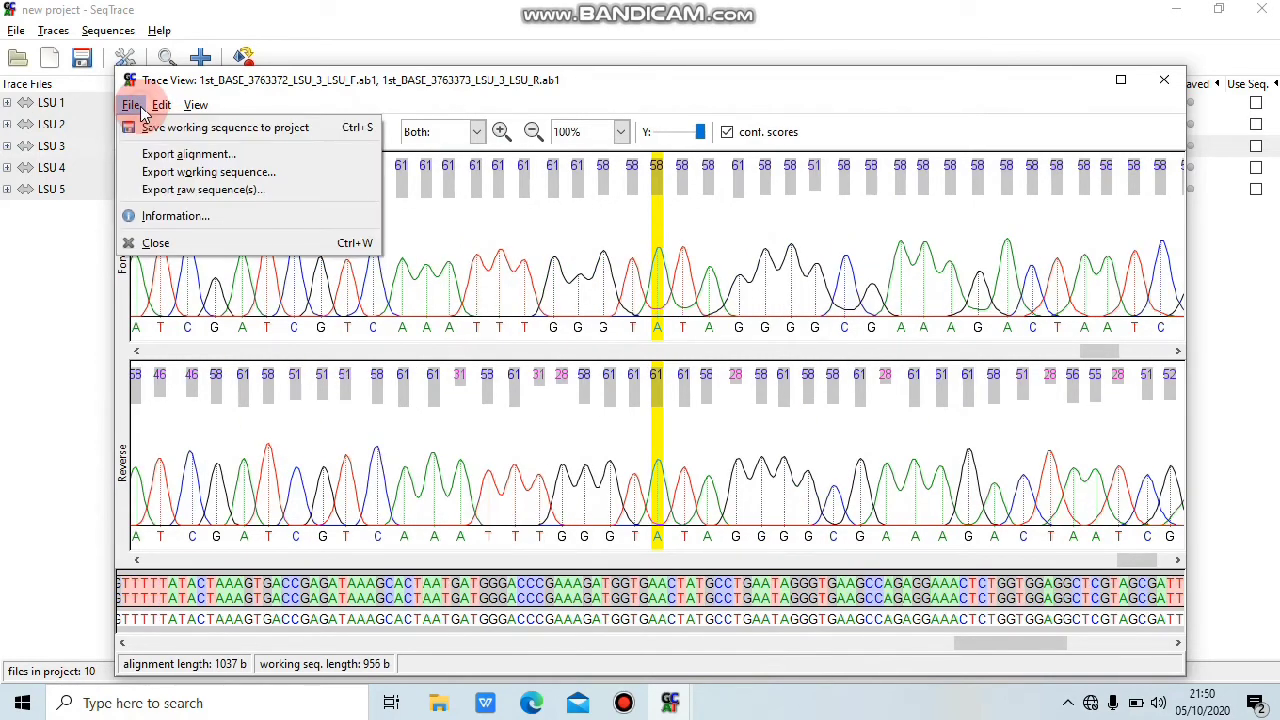
click(172, 172)
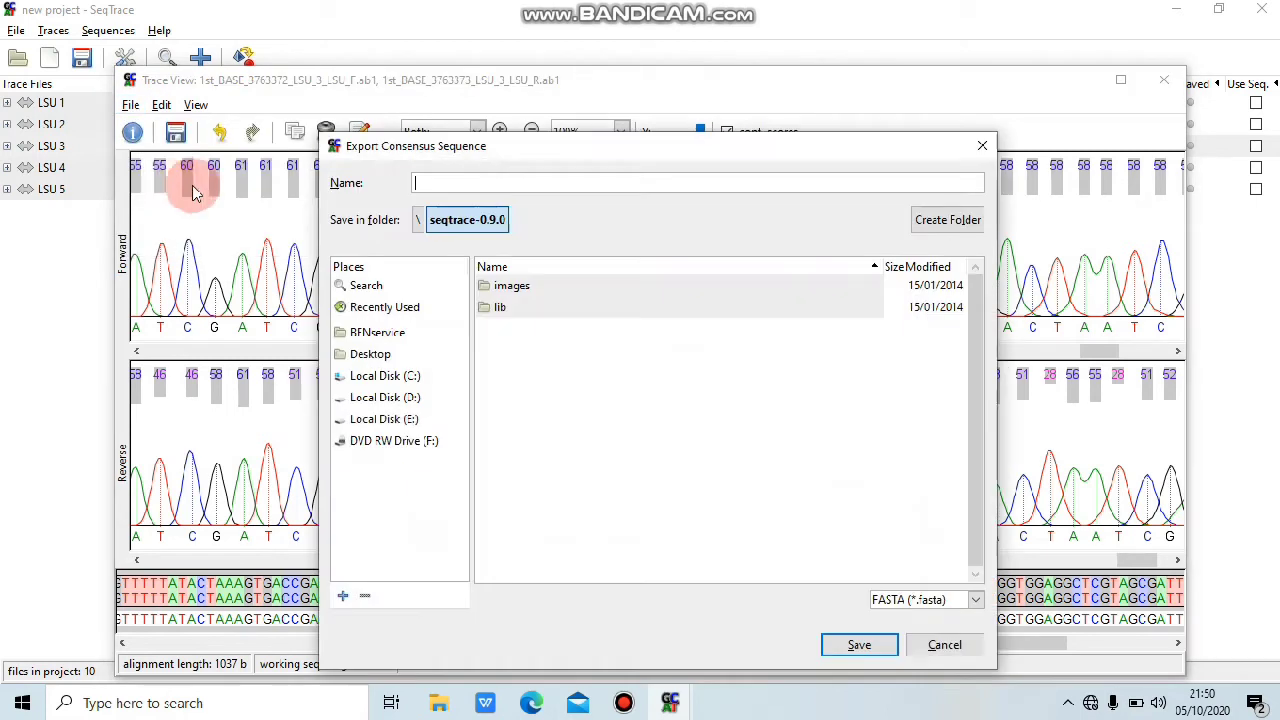
text(LSU 3)
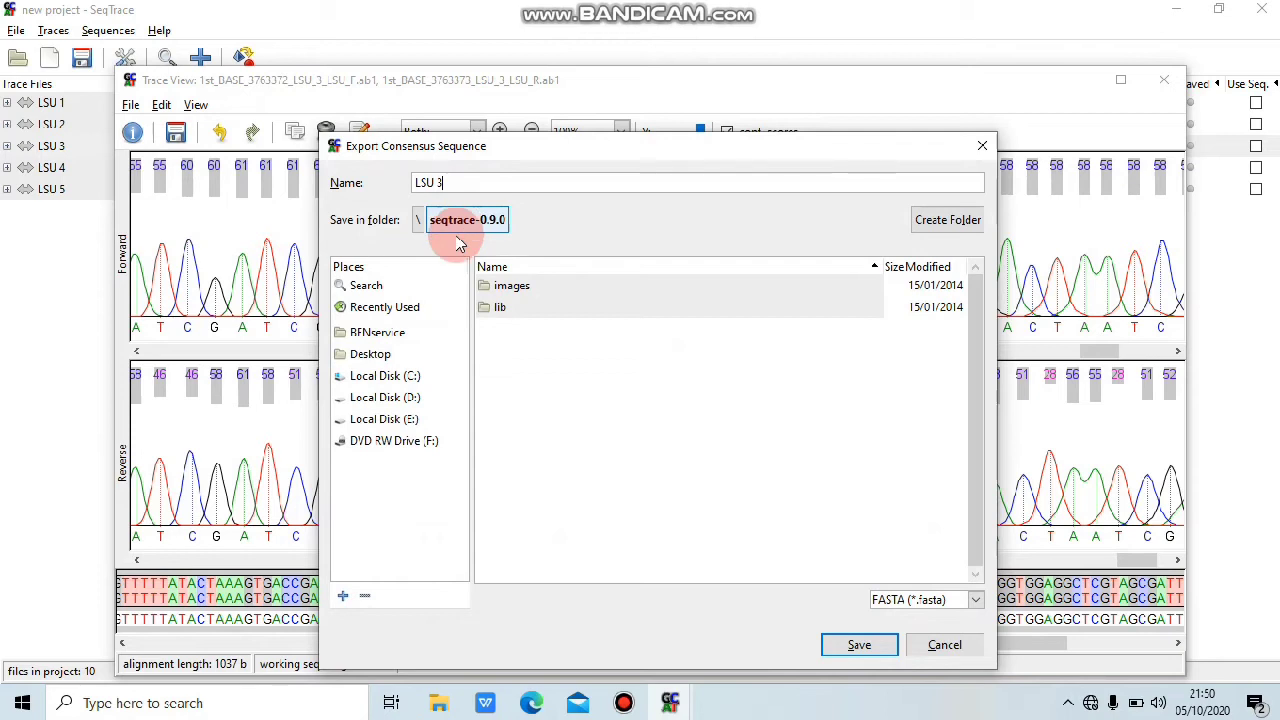
click(405, 376)
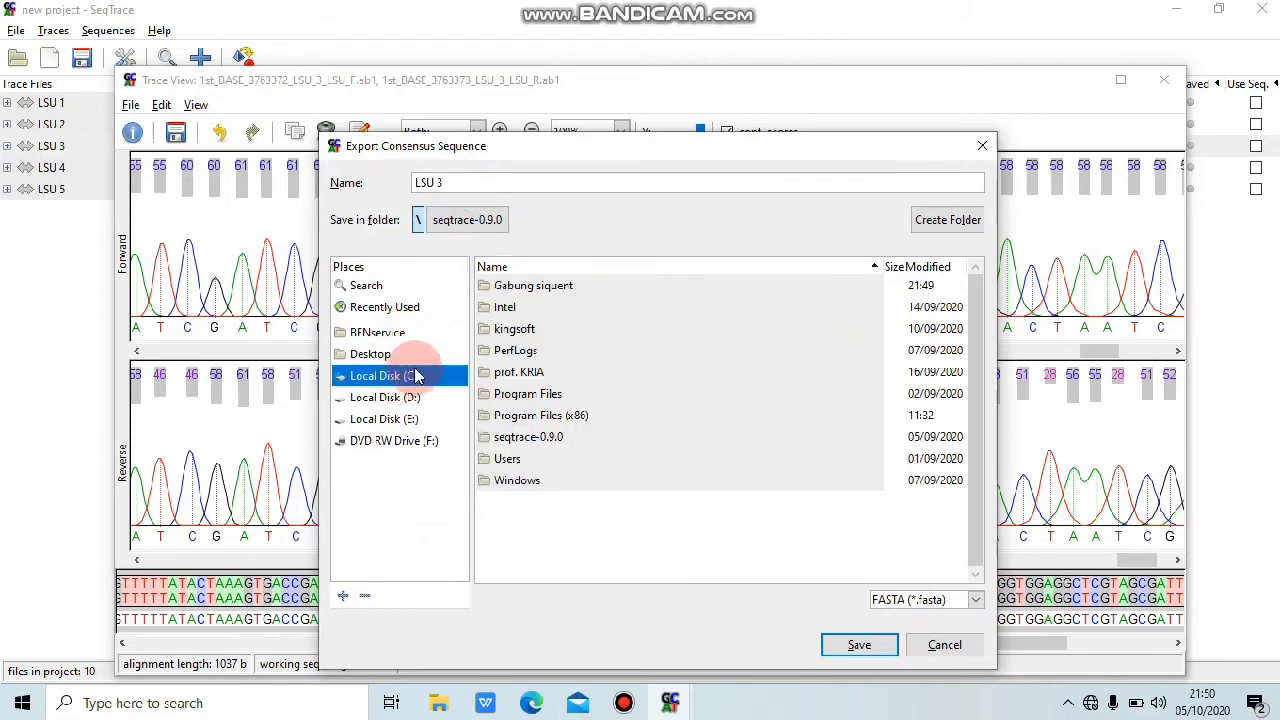
click(535, 285)
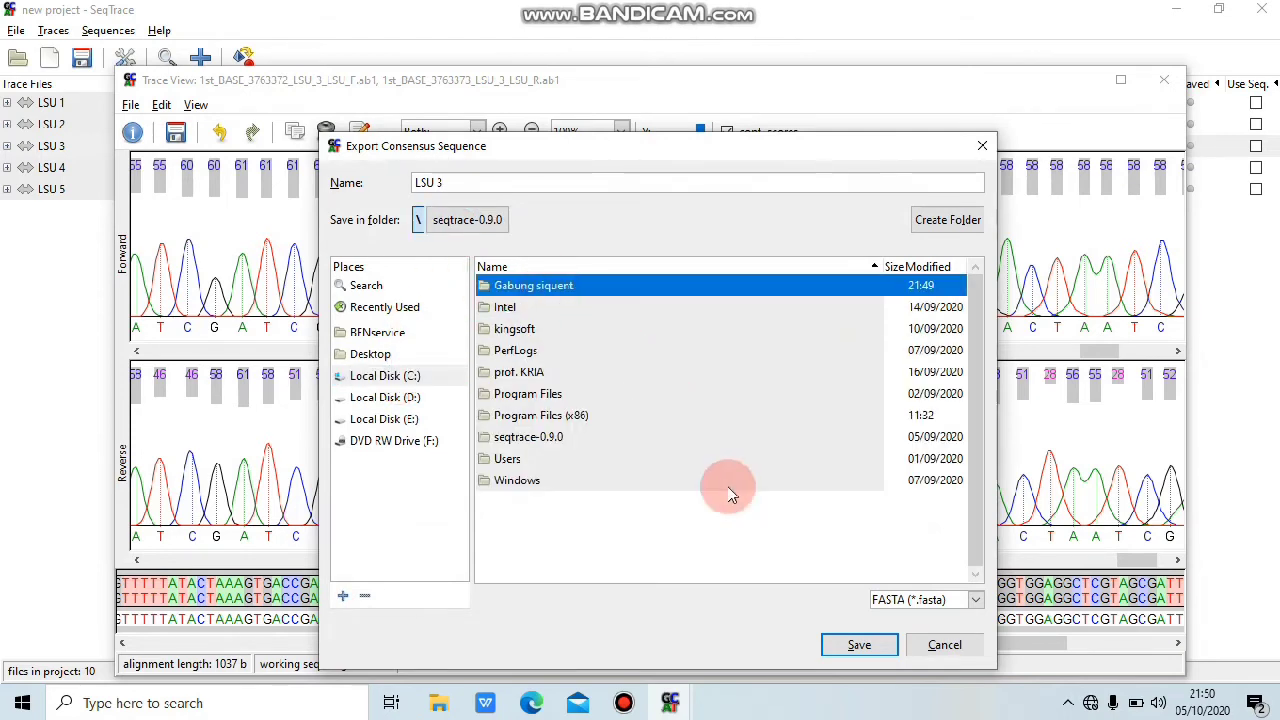
click(848, 640)
click(856, 645)
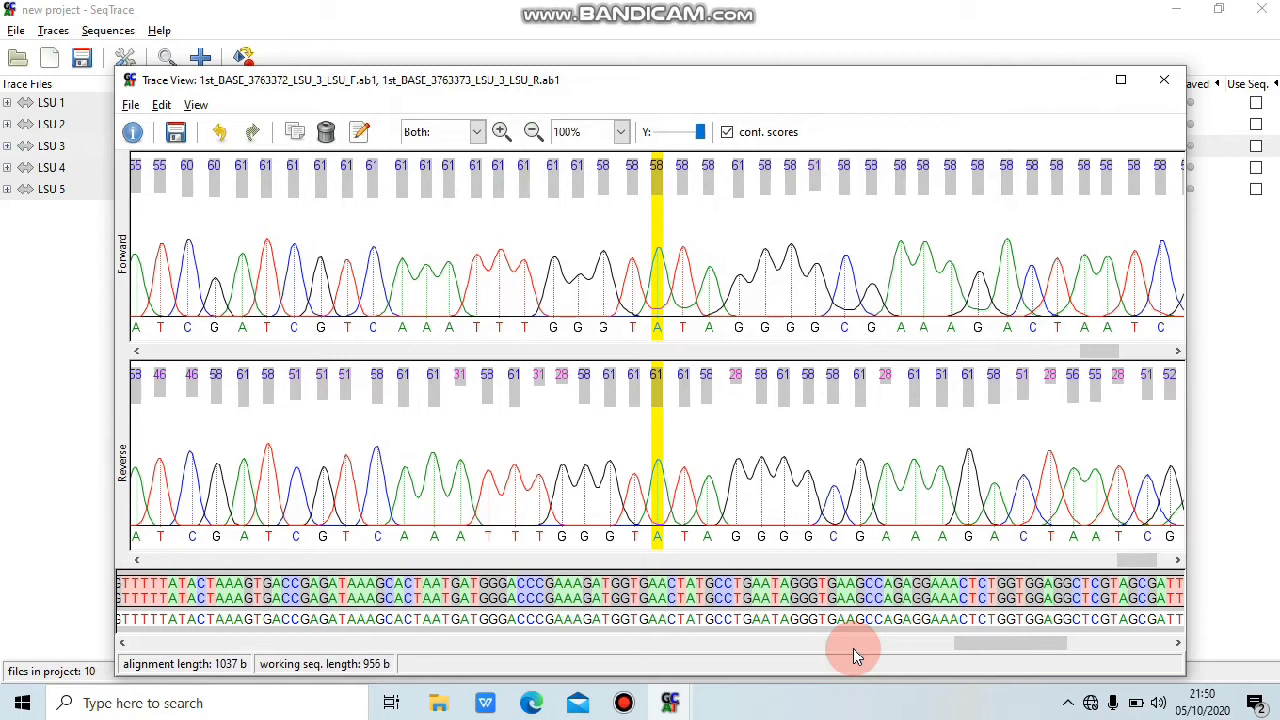
Step: Return to the project's group list and open the LSU 4 group's forward and reverse traces
click(82, 314)
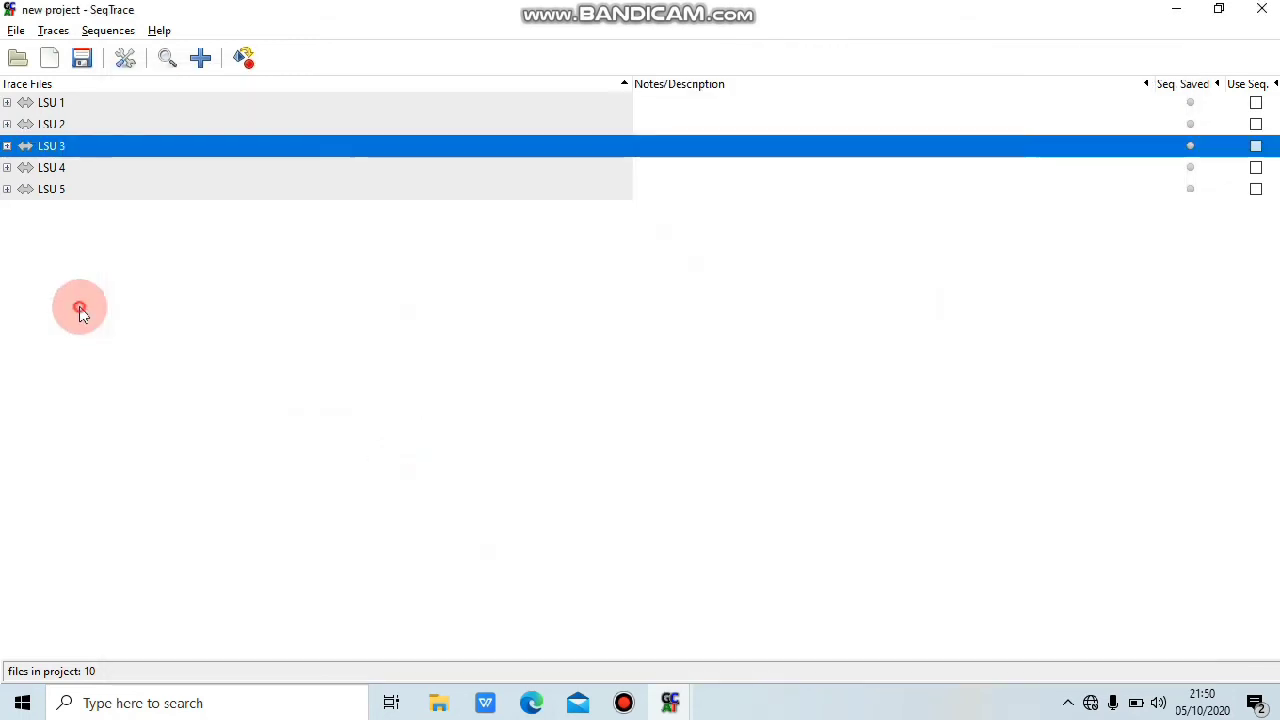
click(91, 168)
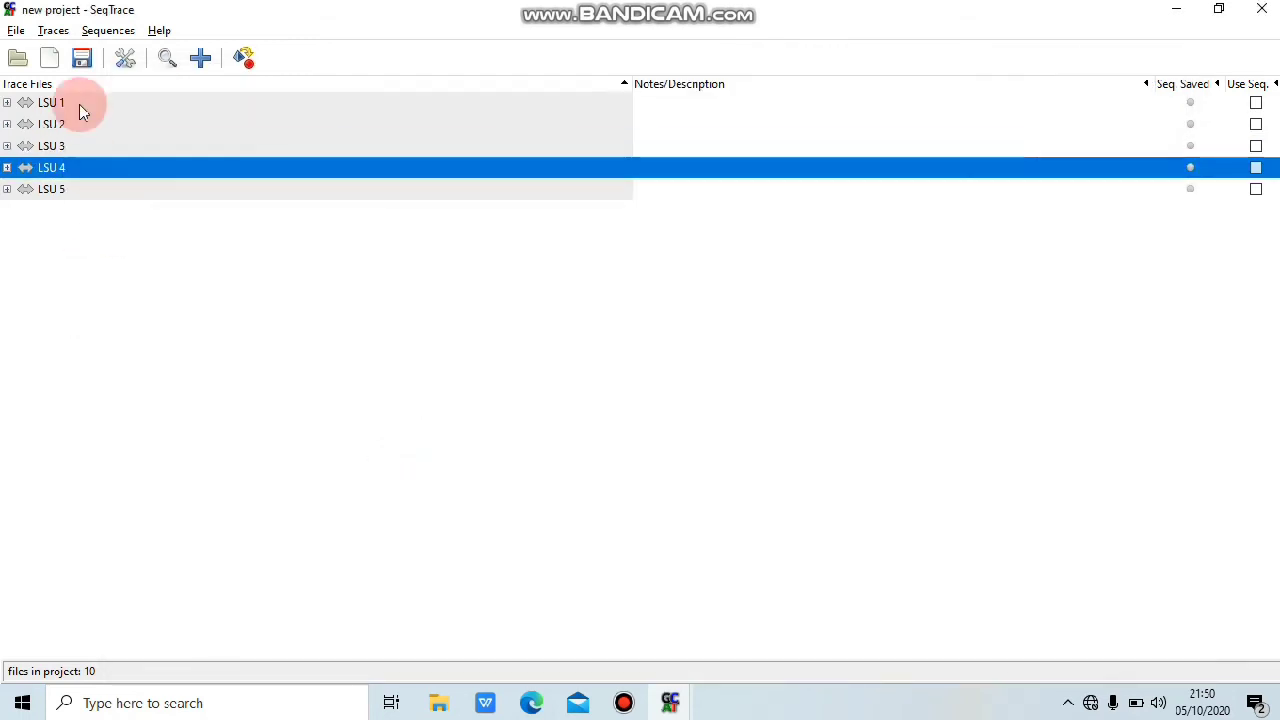
click(52, 30)
click(75, 52)
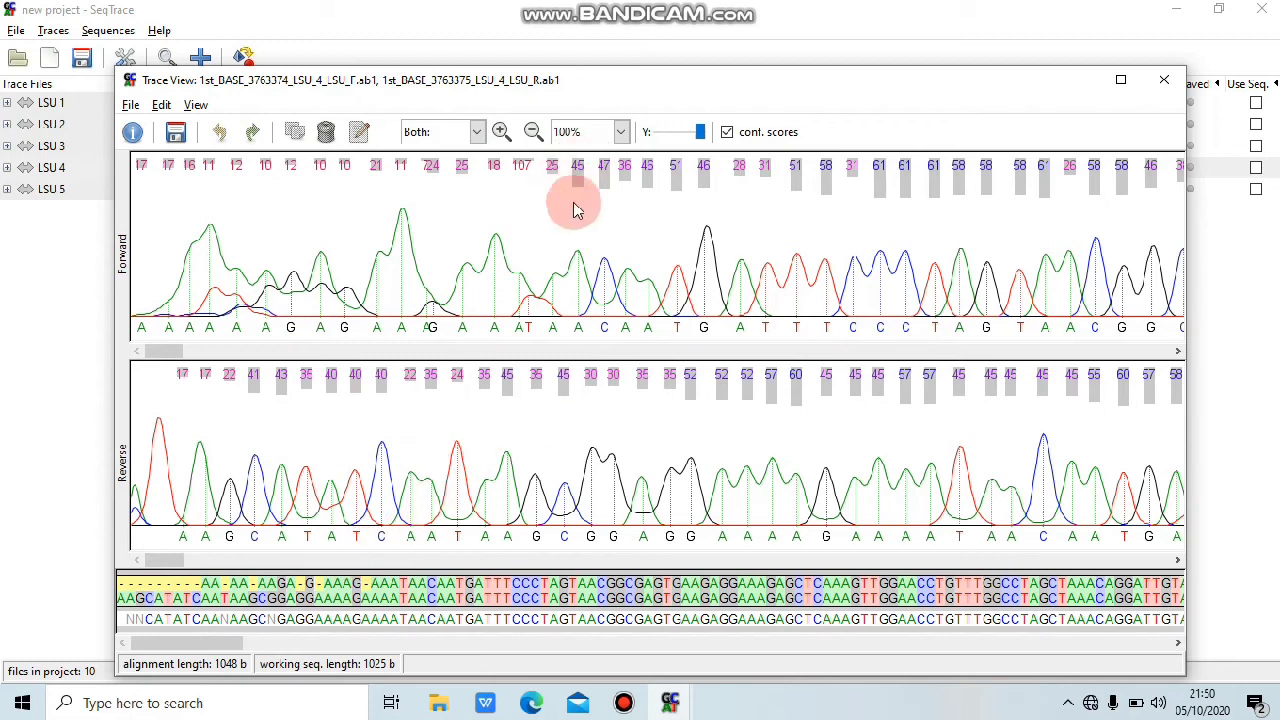
Step: Highlight the A base just before CAATGATTTCCC in the LSU 4 alignment and delete all working-sequence bases ahead of it
click(432, 598)
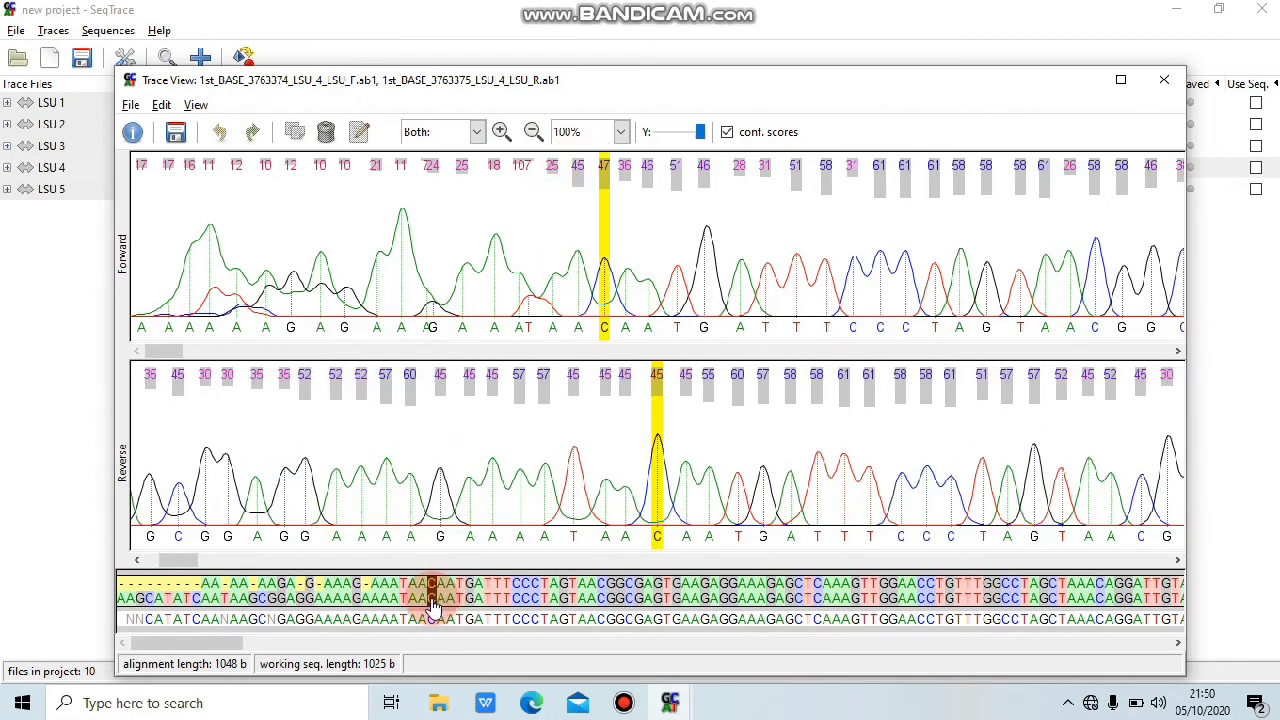
click(424, 598)
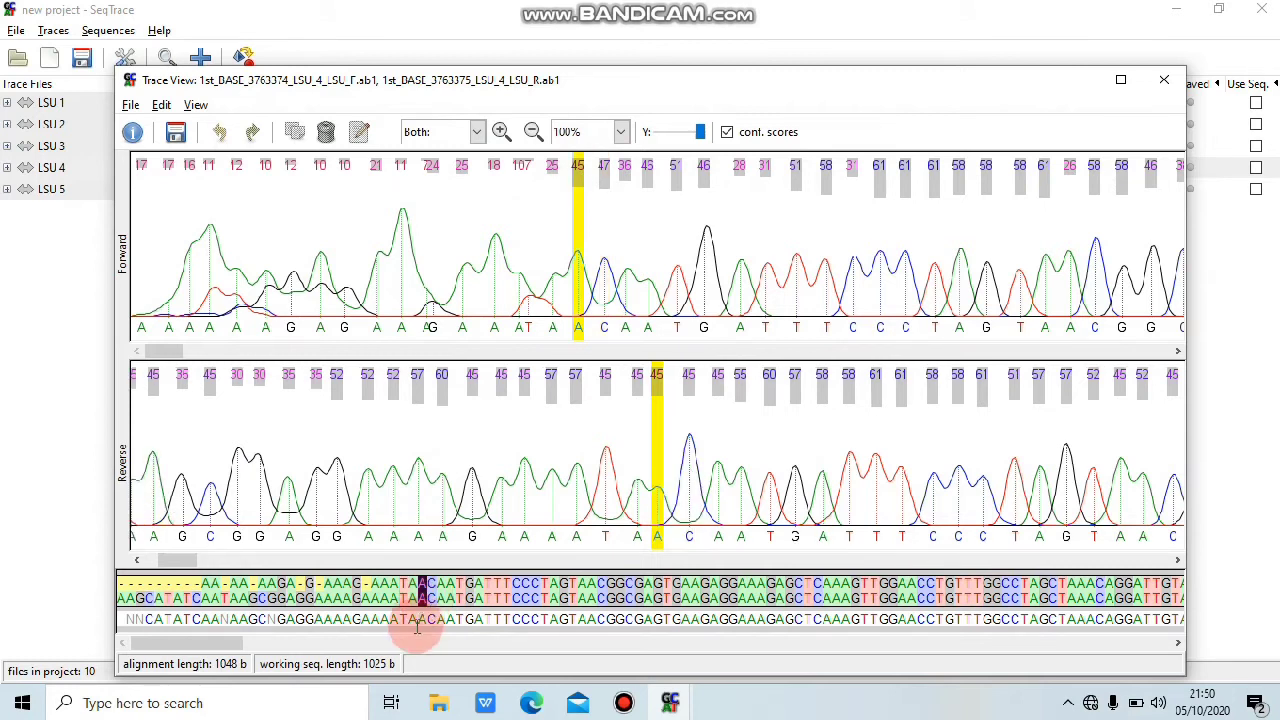
drag(418, 622, 118, 617)
right_click(118, 618)
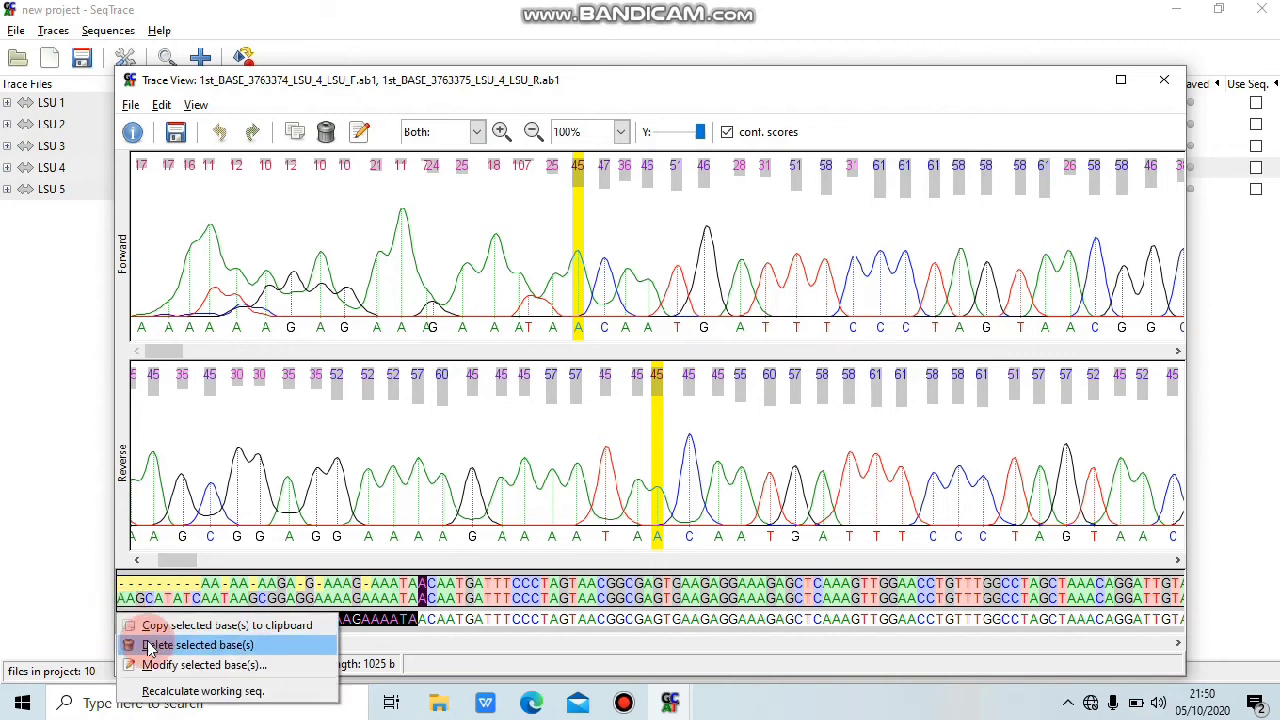
click(152, 645)
Step: Delete the trailing bases CCATCTAGNTAGCTGGTTCCTGNN from the LSU 4 working sequence, keeping the highlighted second A after GACTAATCG as the last base
drag(170, 652, 808, 672)
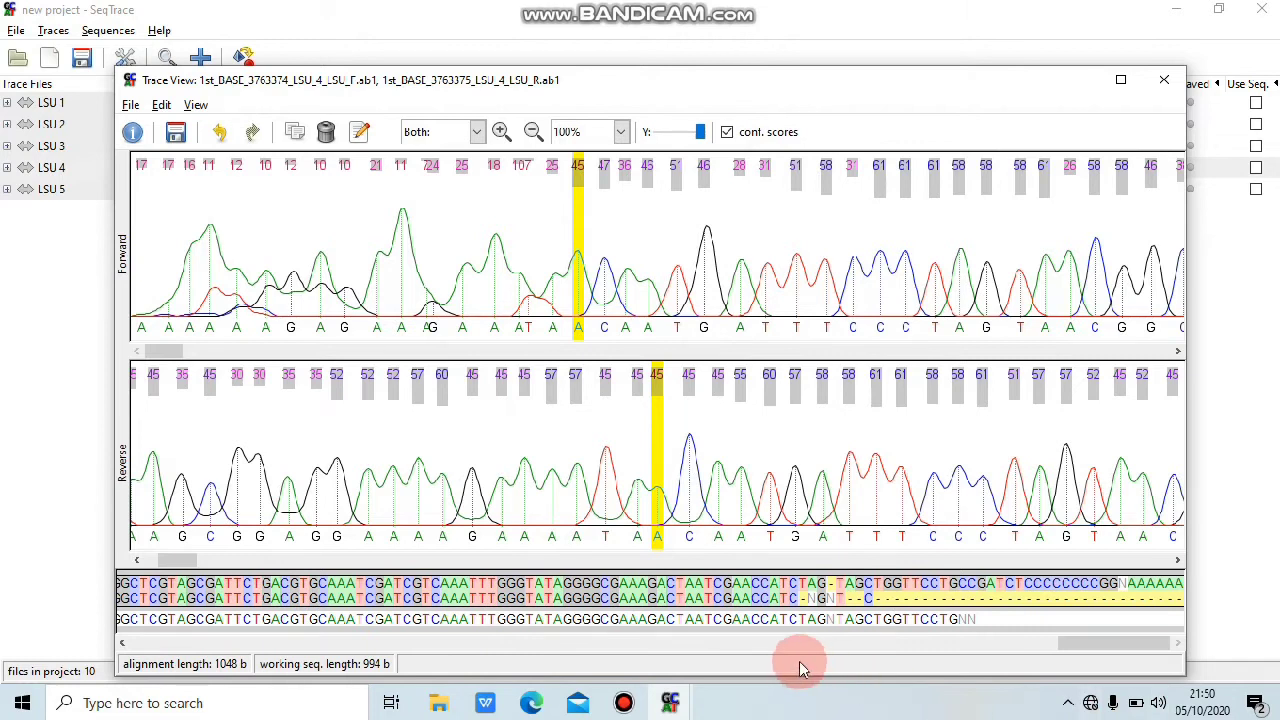
click(791, 595)
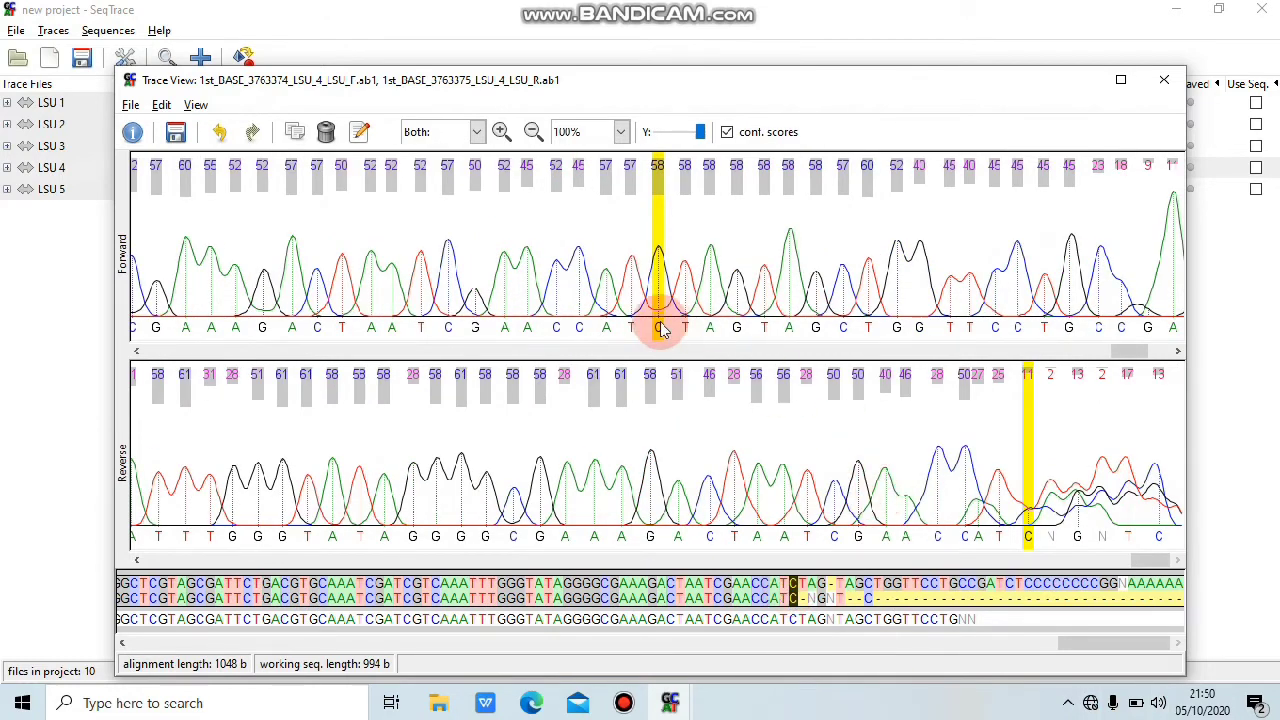
click(757, 592)
click(742, 597)
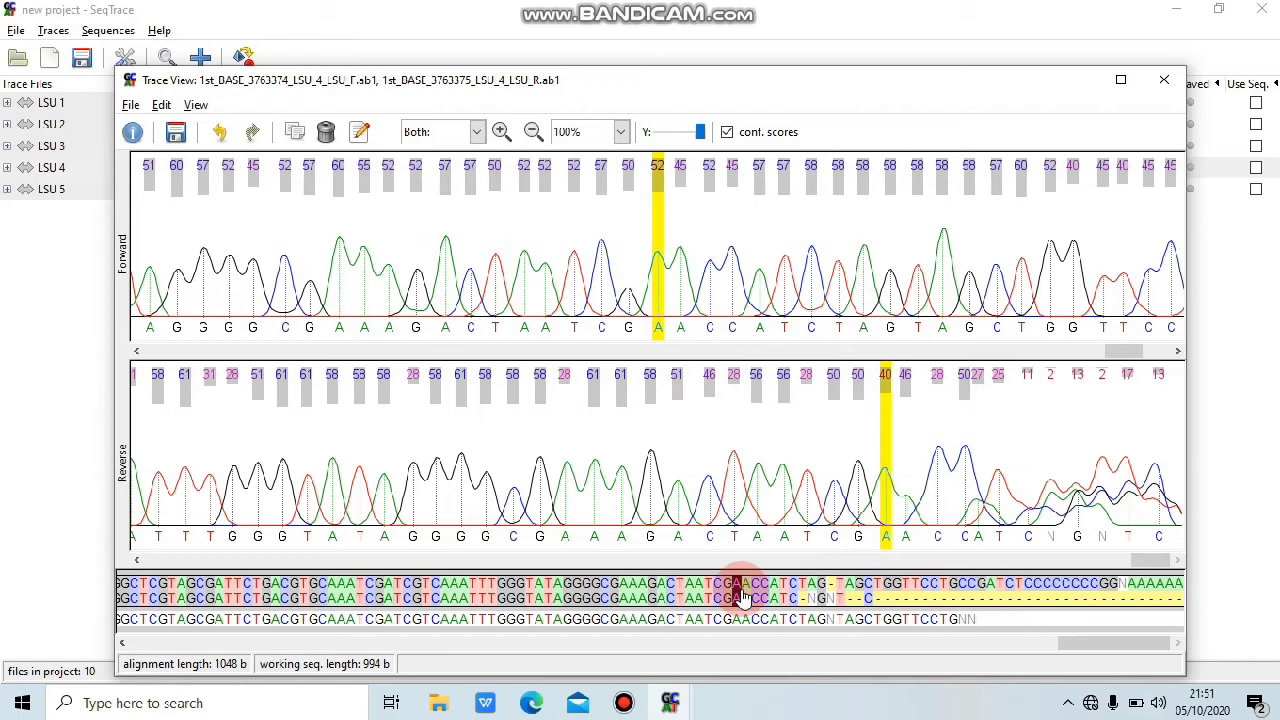
click(746, 597)
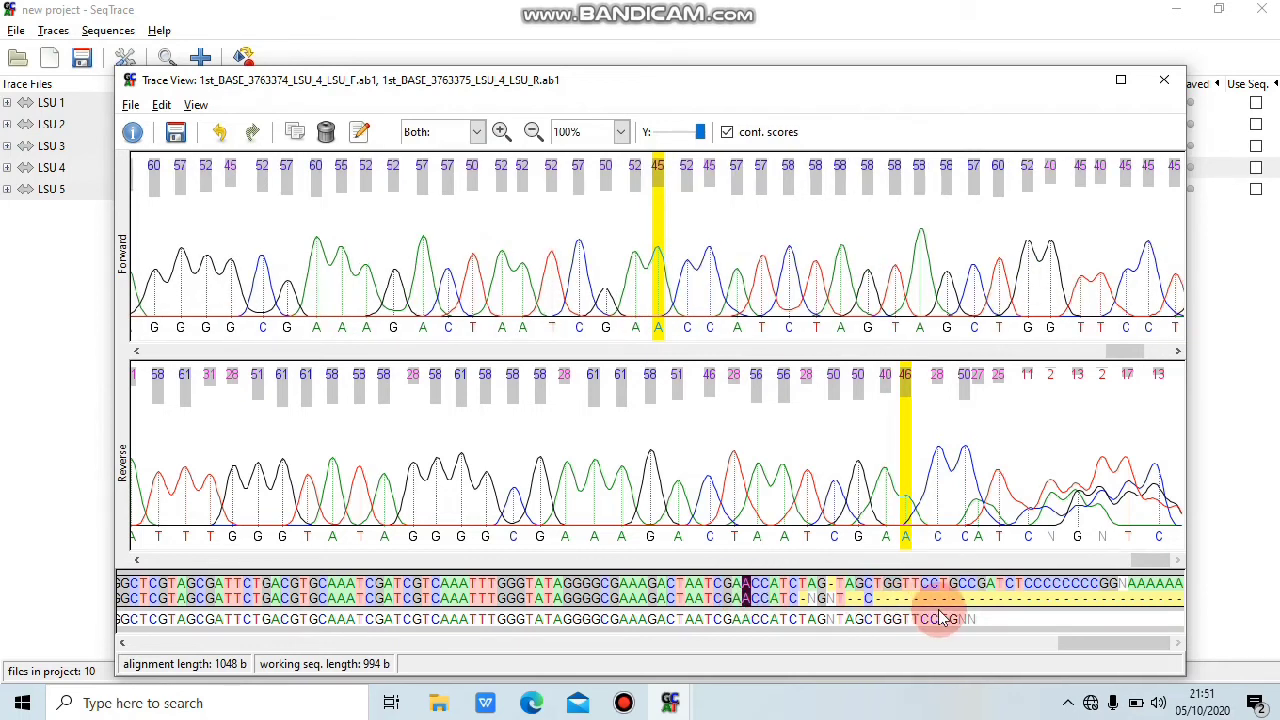
drag(975, 618, 751, 618)
right_click(751, 618)
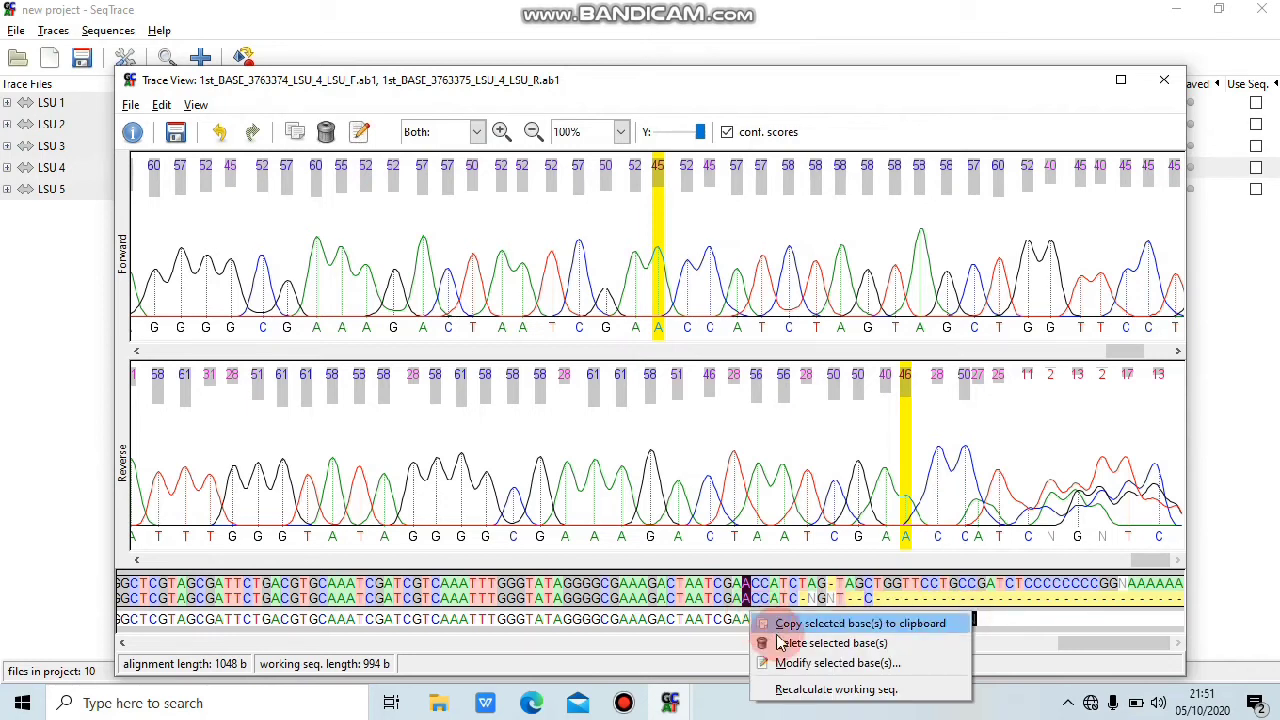
click(785, 645)
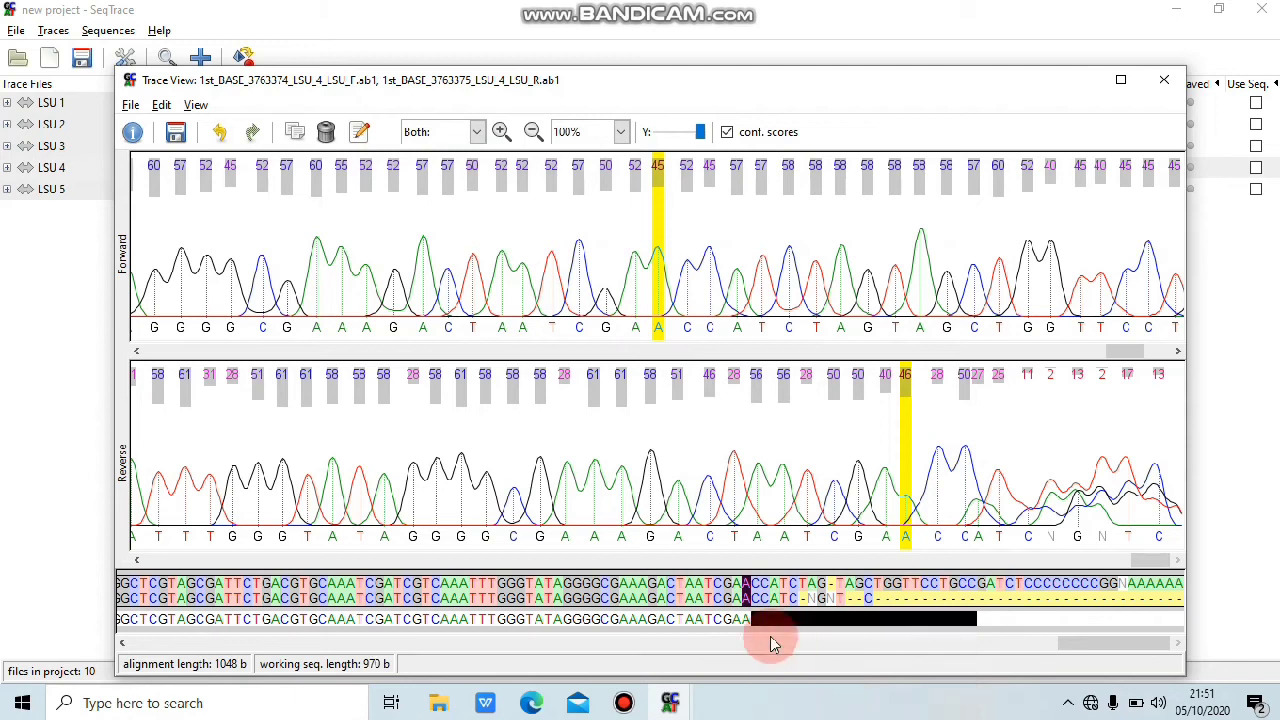
Step: Start exporting the LSU 4 working sequence and check in File Explorer how the existing FASTA files in the Gabung siquent folder are named
drag(1072, 645, 140, 553)
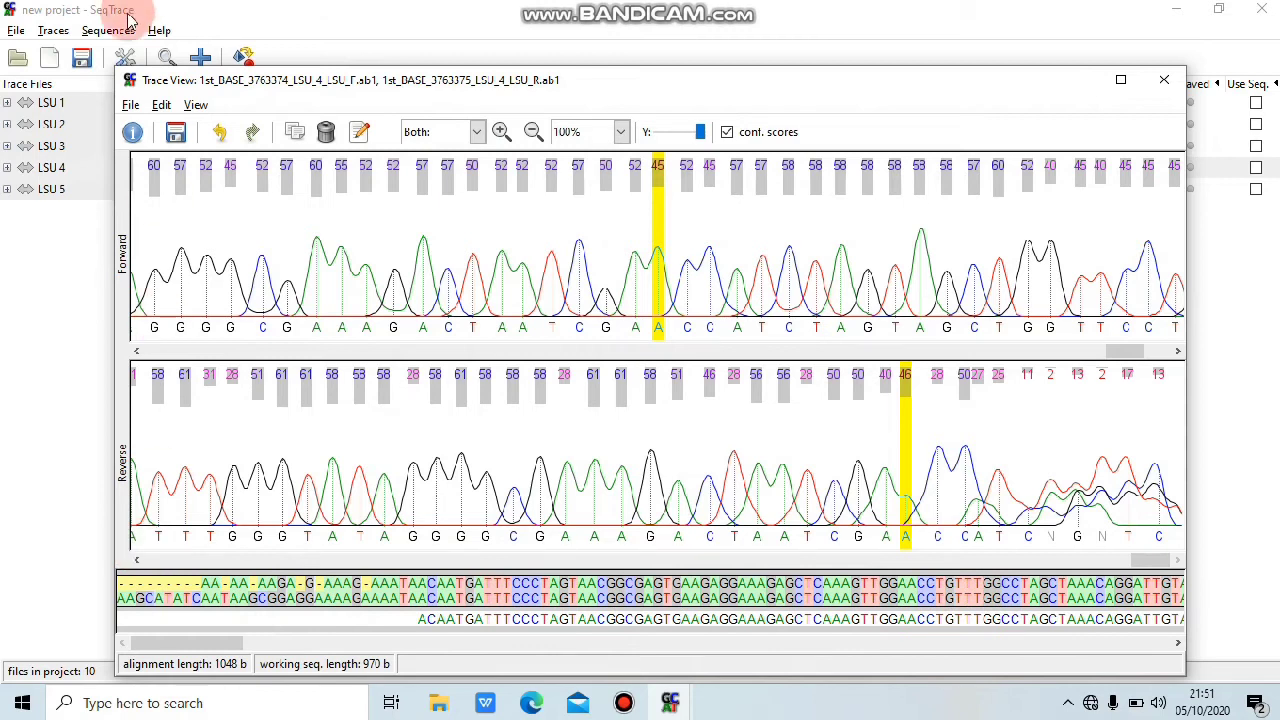
click(131, 105)
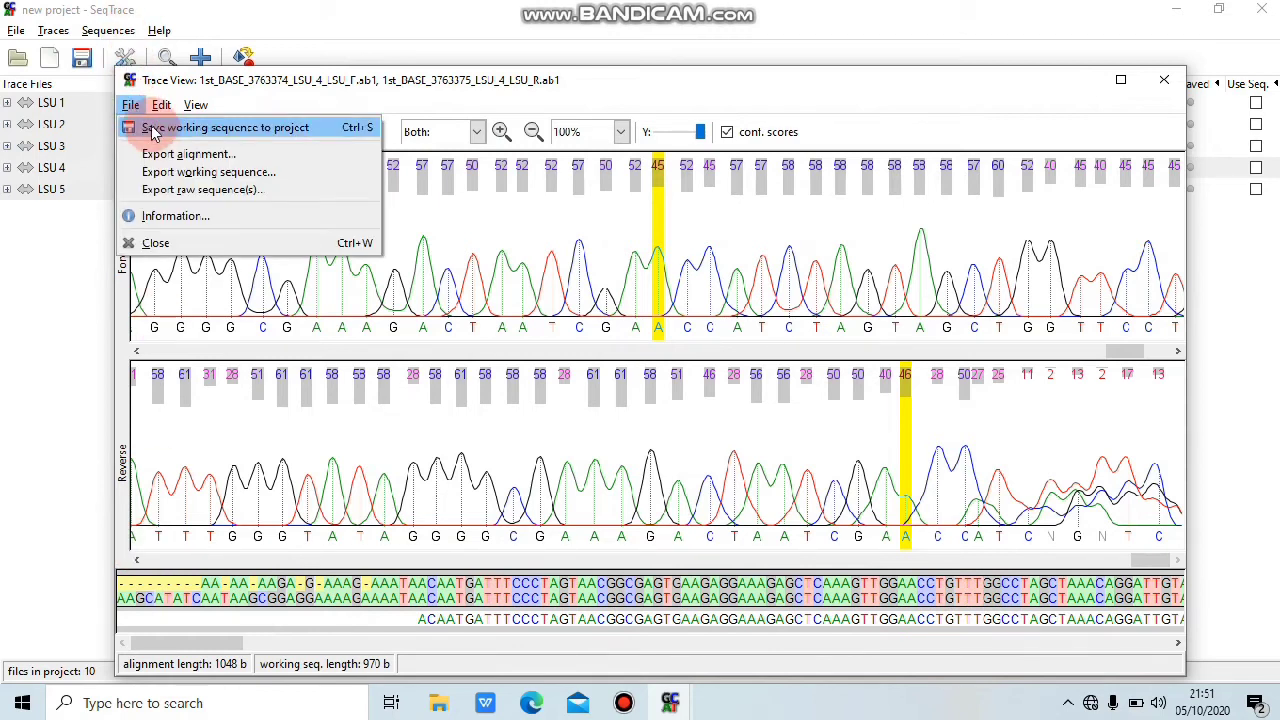
click(185, 172)
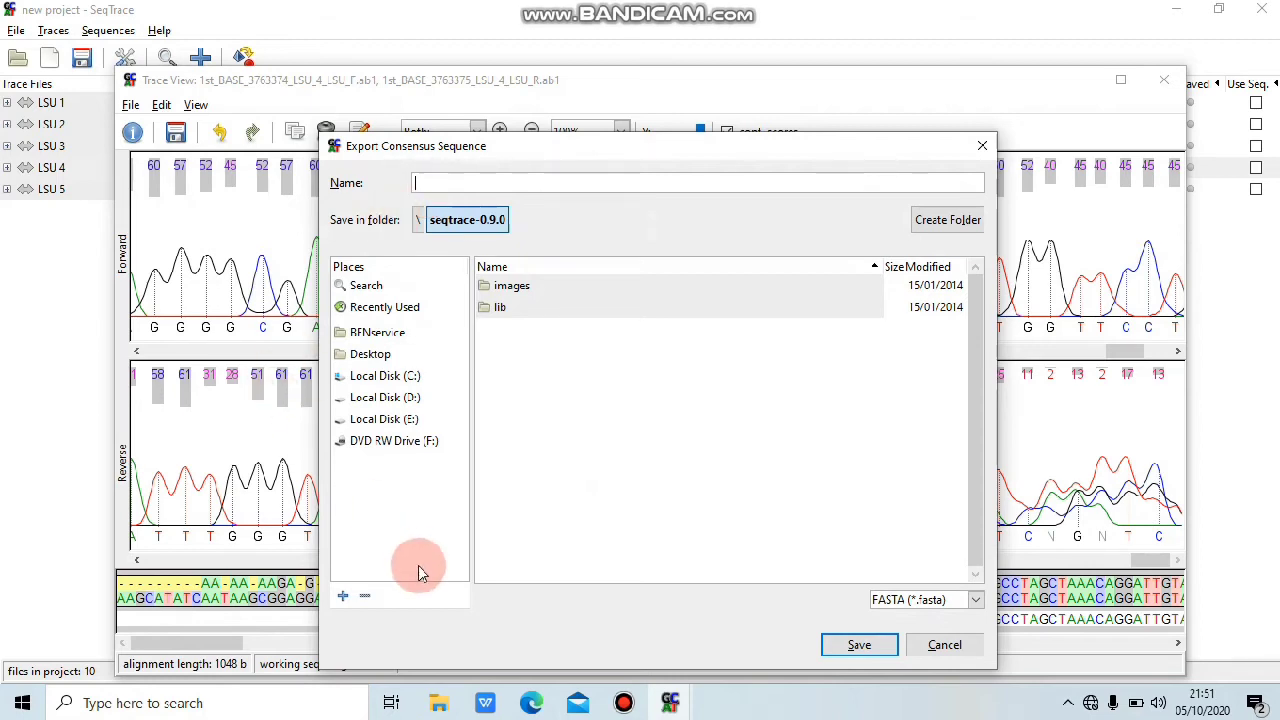
click(437, 700)
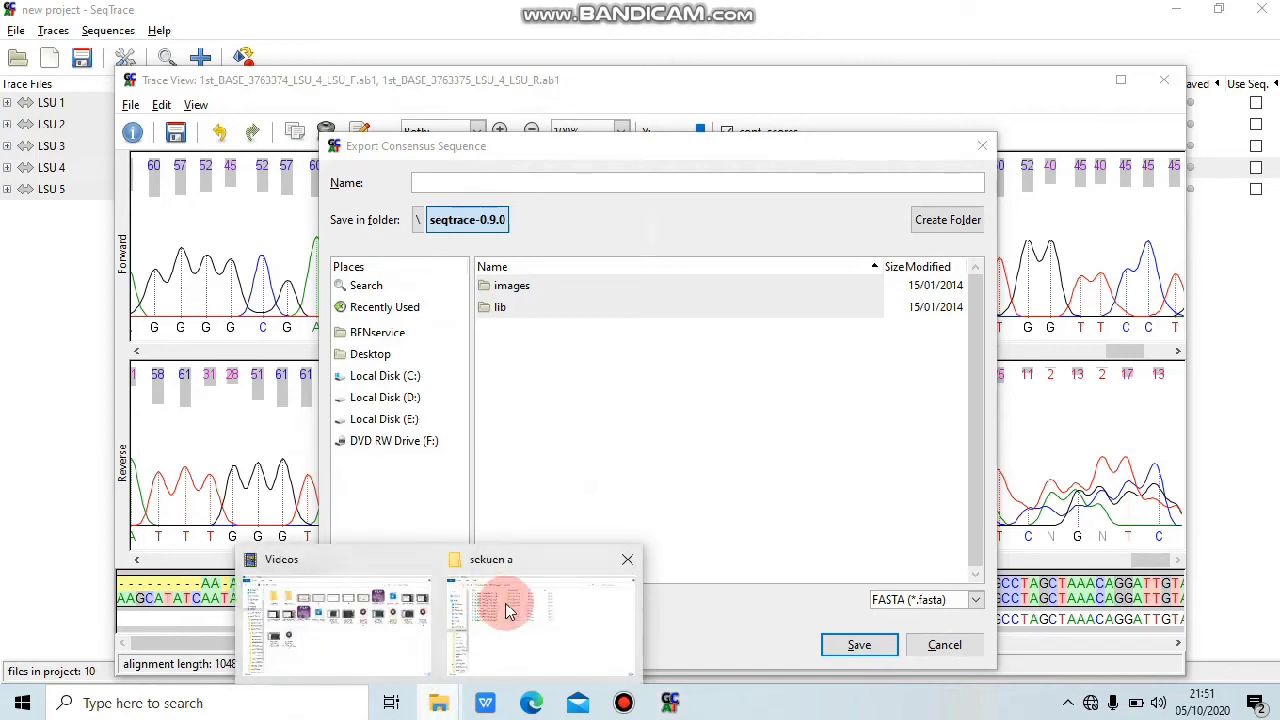
click(505, 607)
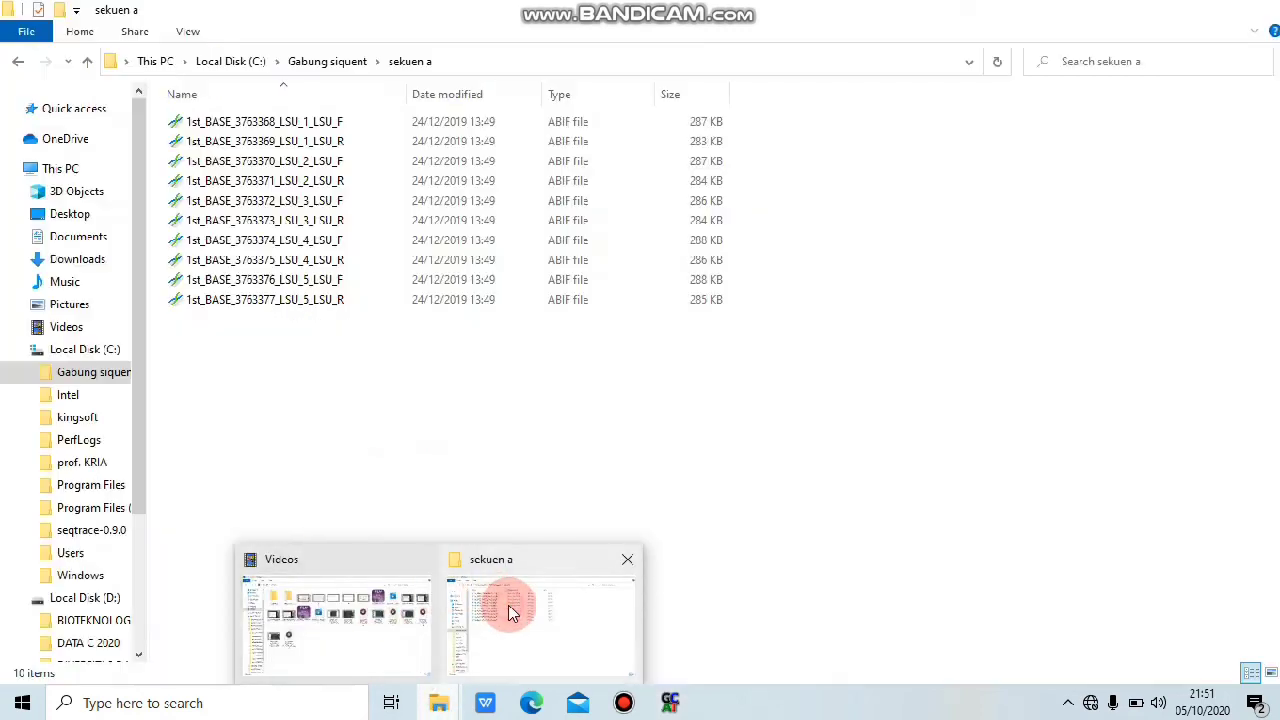
click(17, 62)
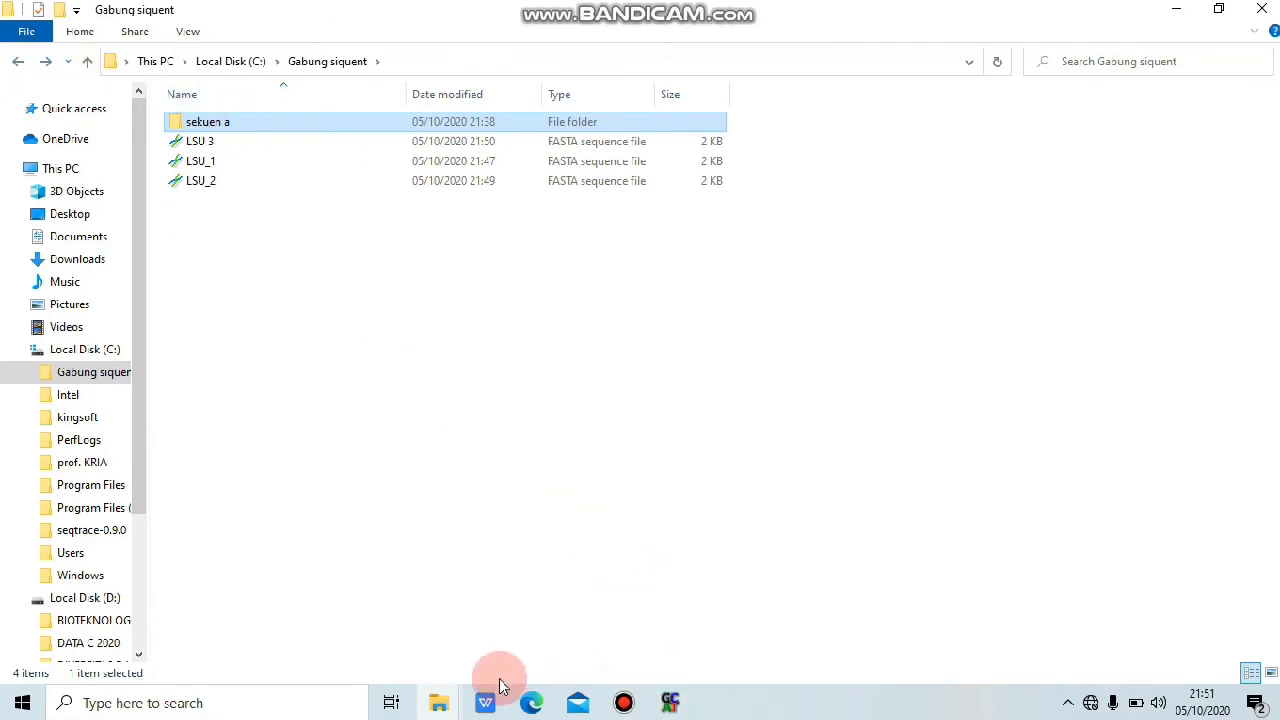
click(662, 712)
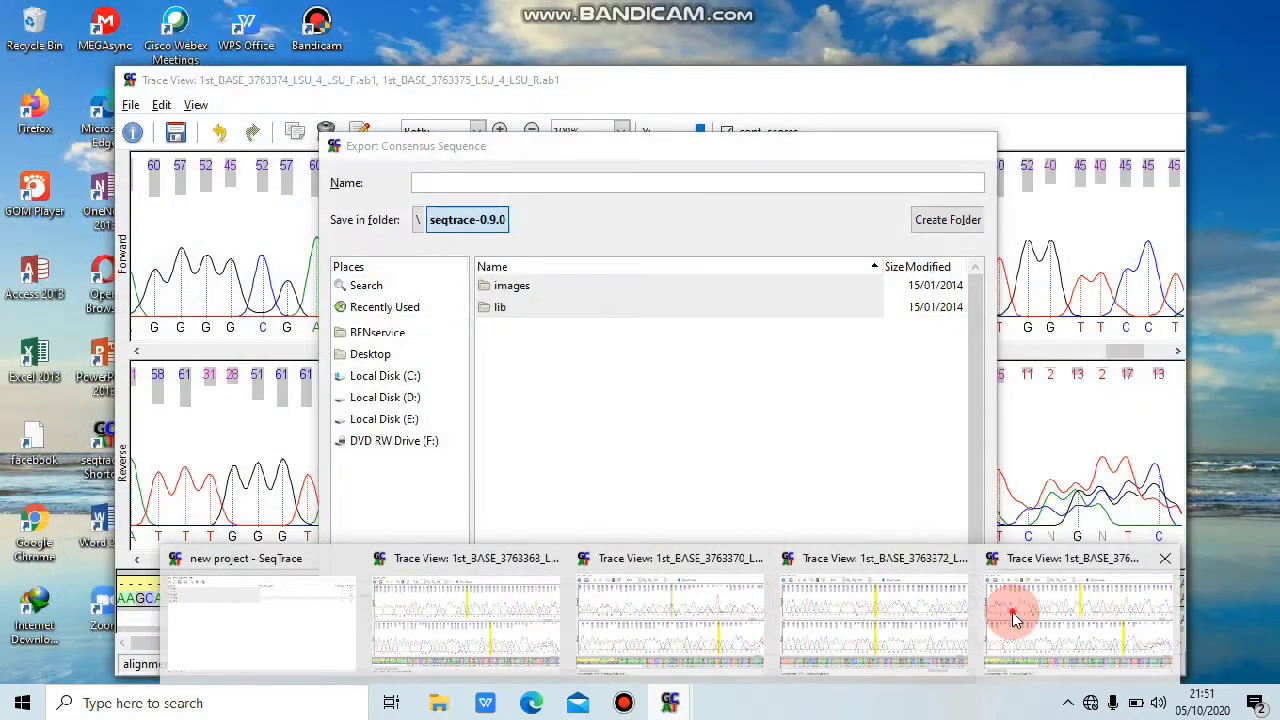
click(1014, 618)
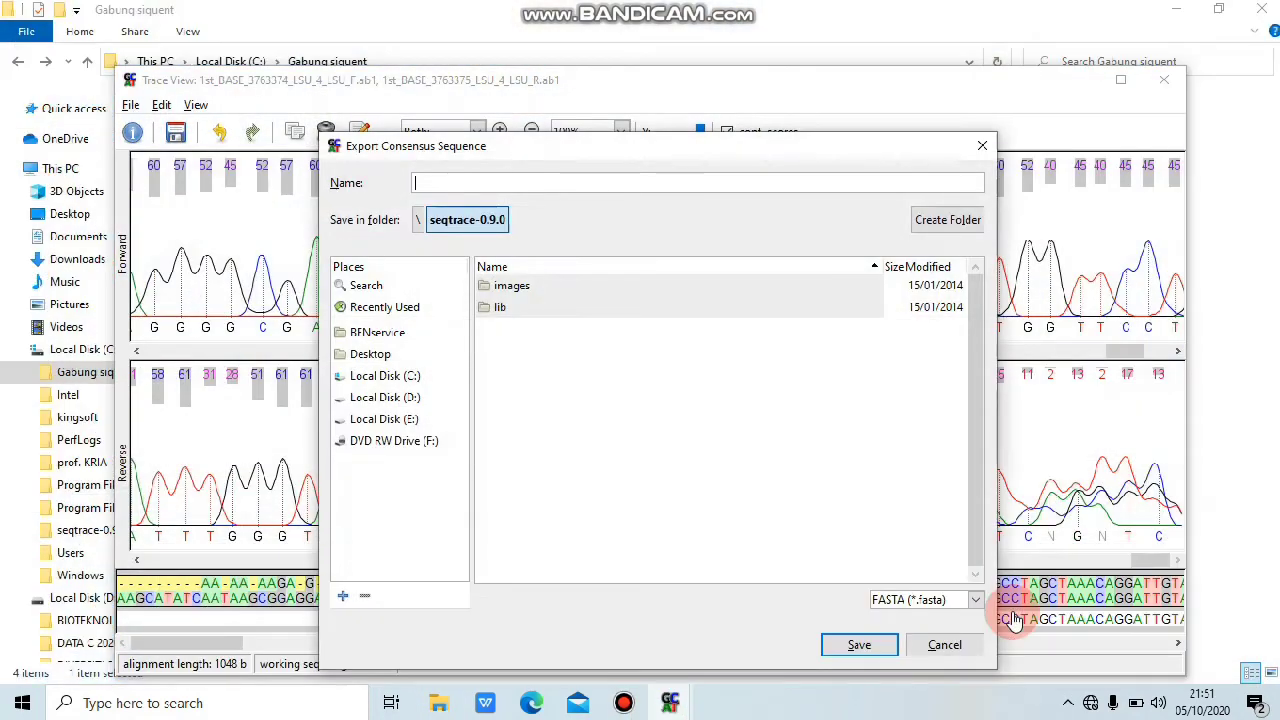
Step: Save the LSU 4 working sequence in FASTA format as LSU_4 in the Gabung siquent folder on Local Disk (C:)
click(491, 189)
text(LSYU)
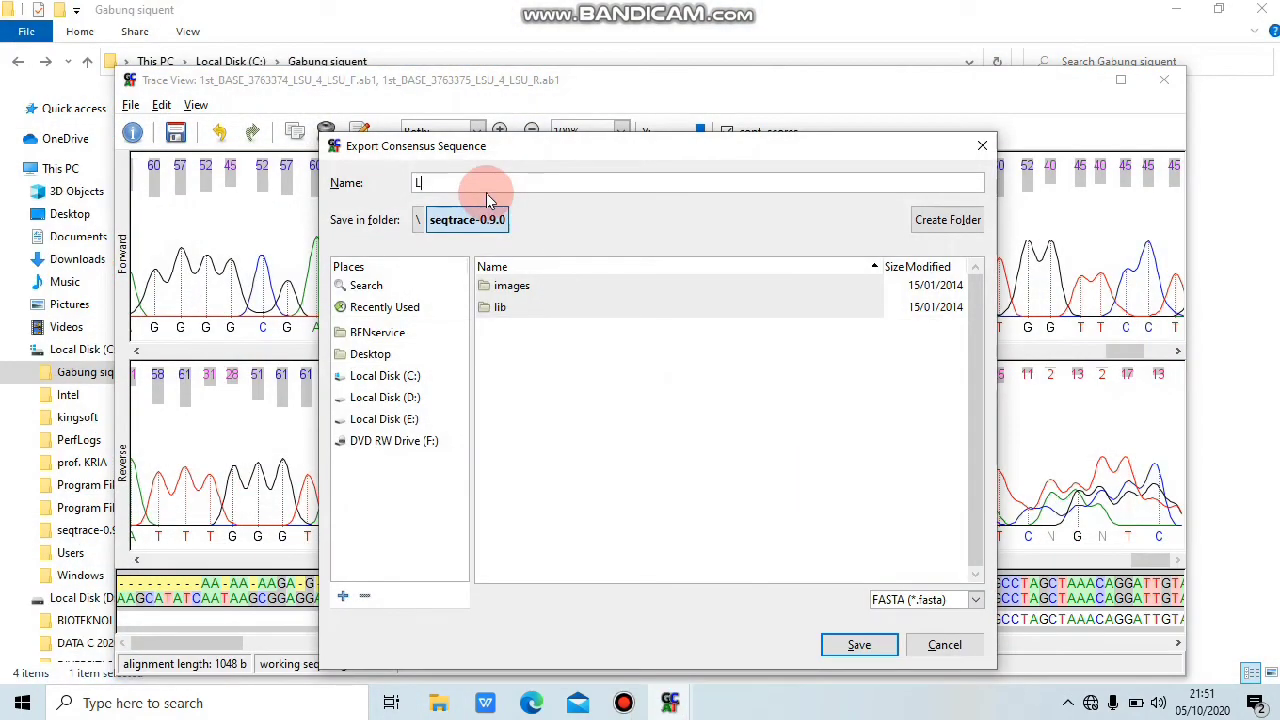
key(BackSpace)
key(BackSpace)
text(U_4)
click(415, 381)
double_click(516, 288)
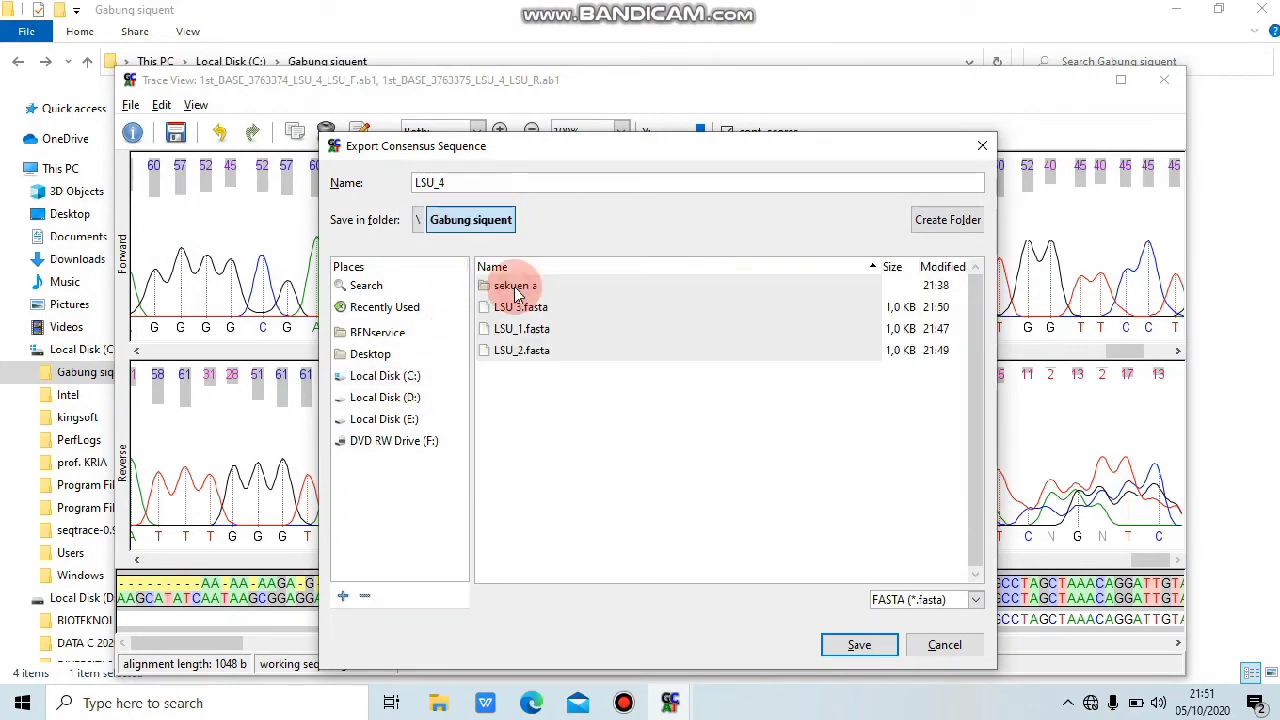
click(855, 650)
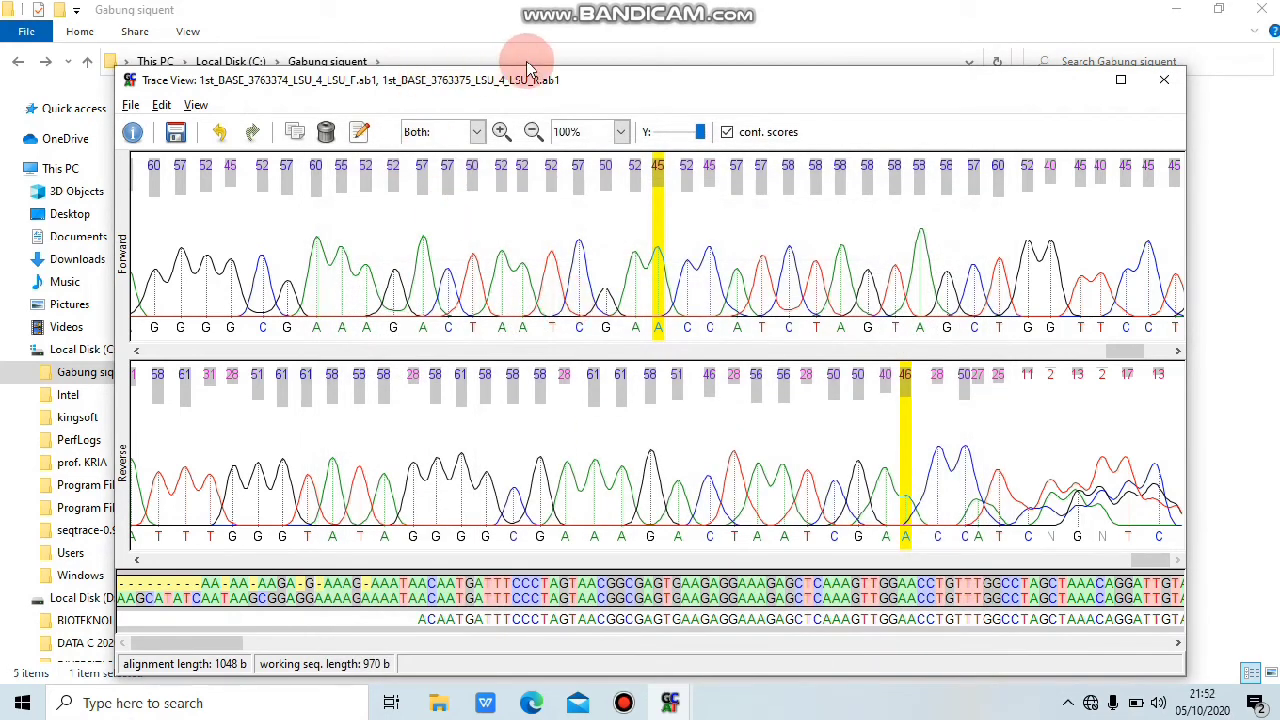
Step: Switch back to the project window and open the LSU 5 group's forward and reverse traces
click(671, 693)
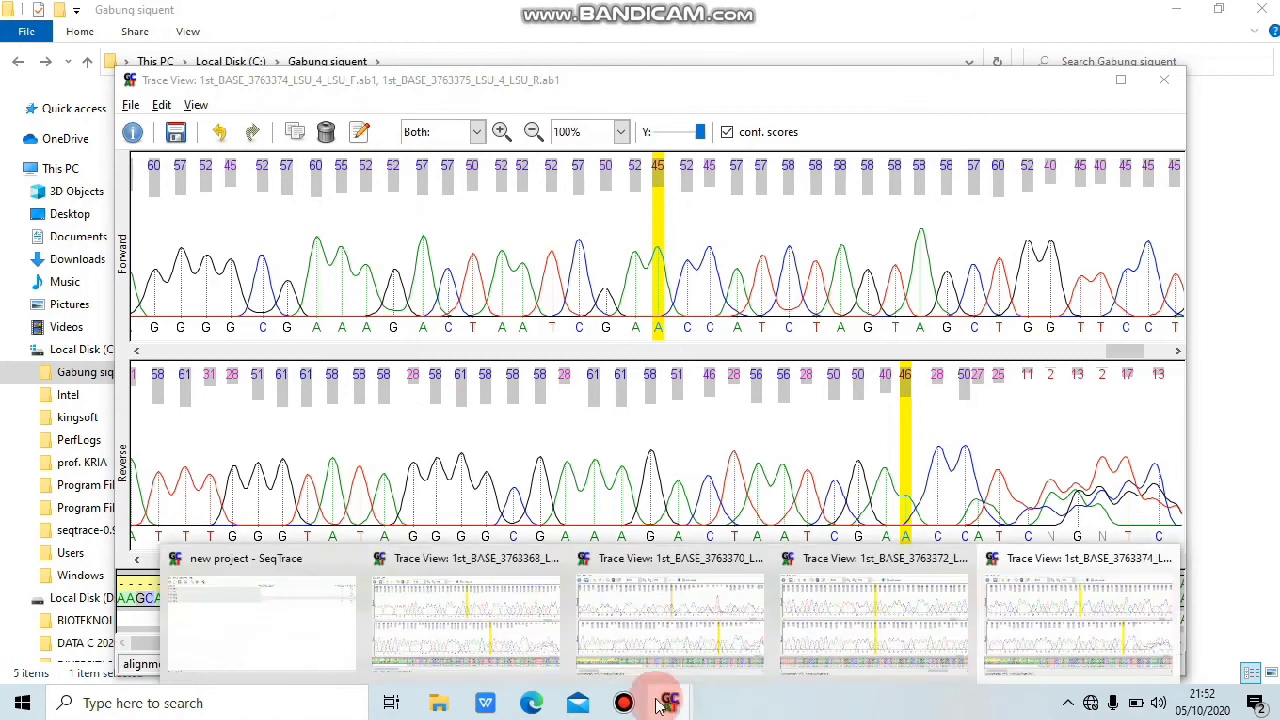
click(291, 614)
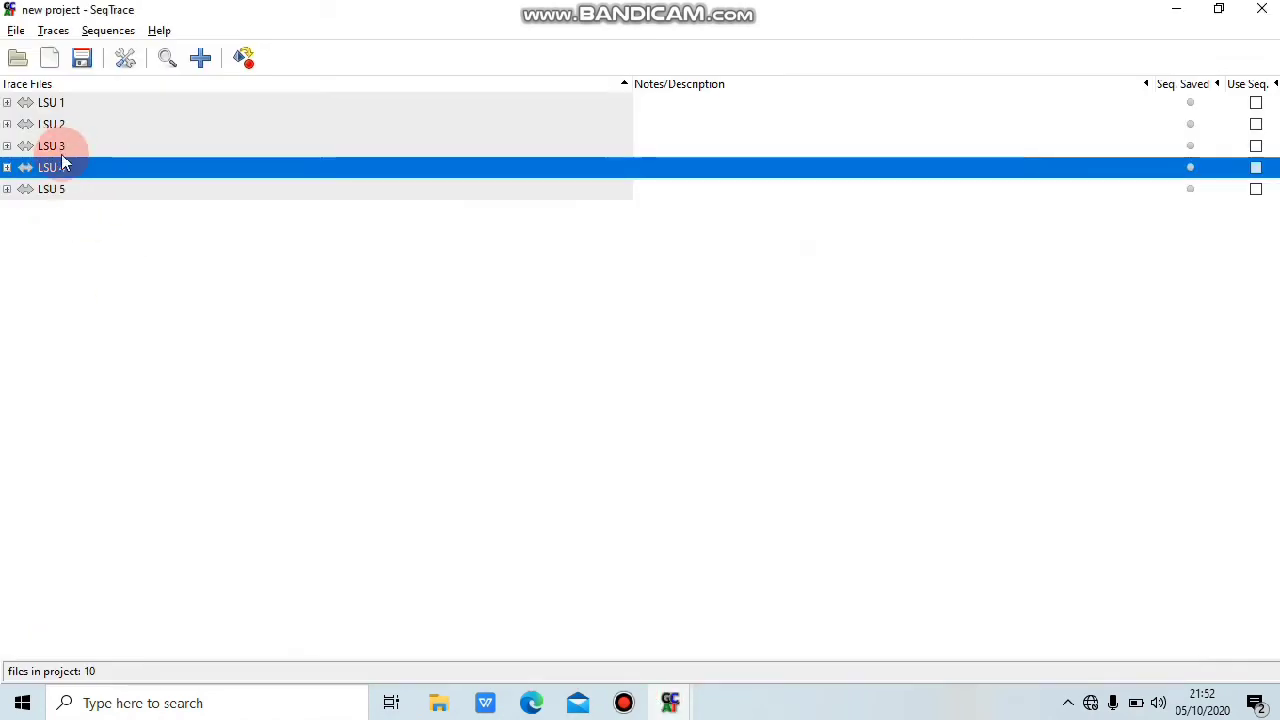
click(62, 189)
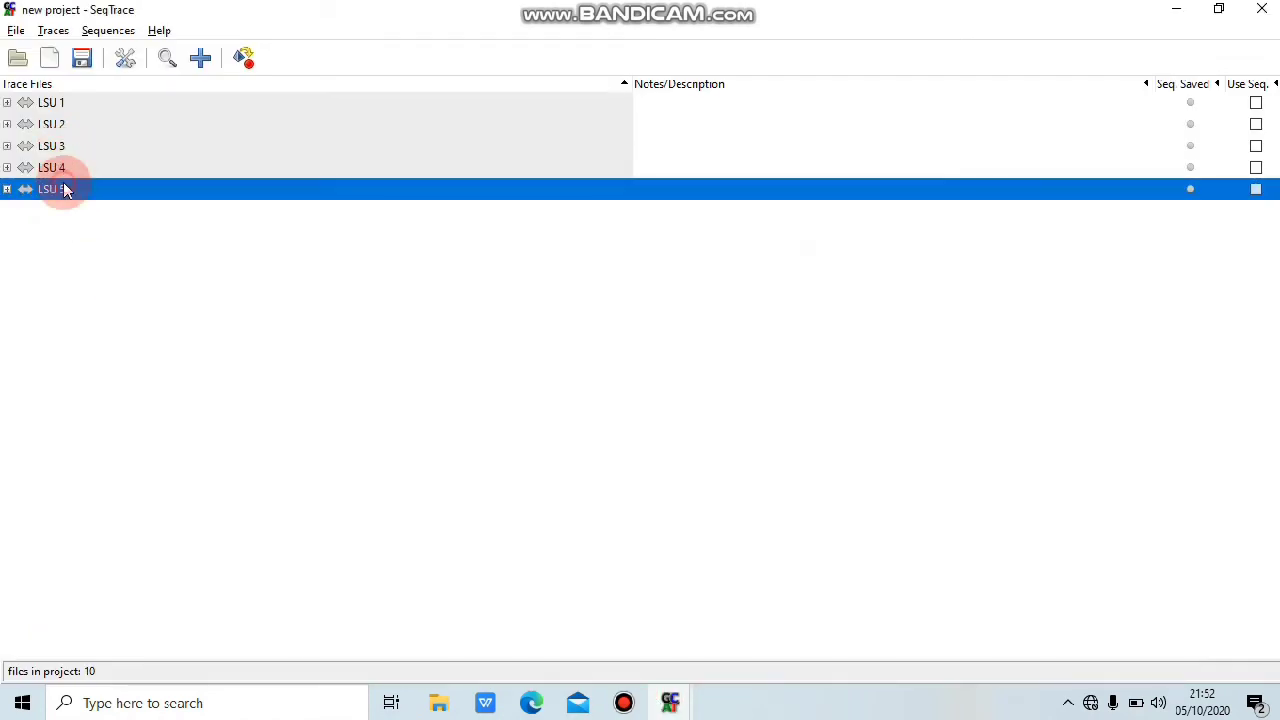
click(53, 31)
click(82, 58)
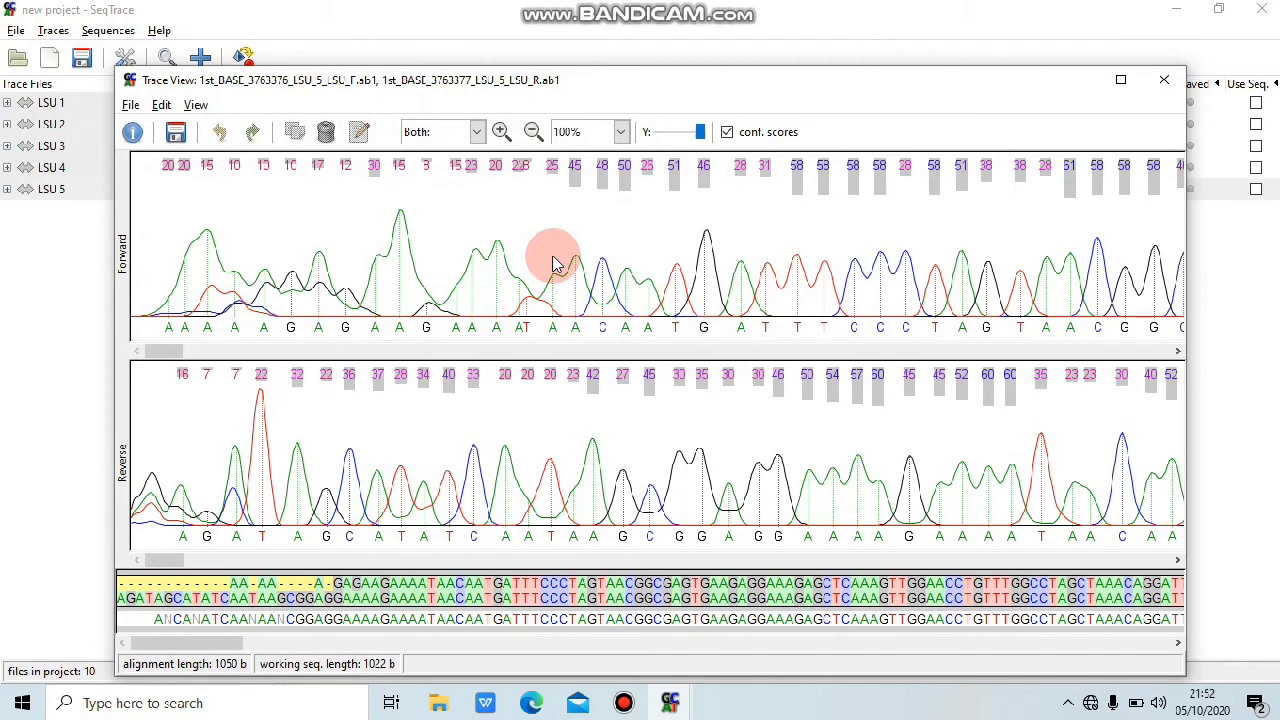
Step: Highlight the A base just before ATGATTTCCC in the LSU 5 alignment and delete all working-sequence bases ahead of it
click(409, 604)
click(388, 602)
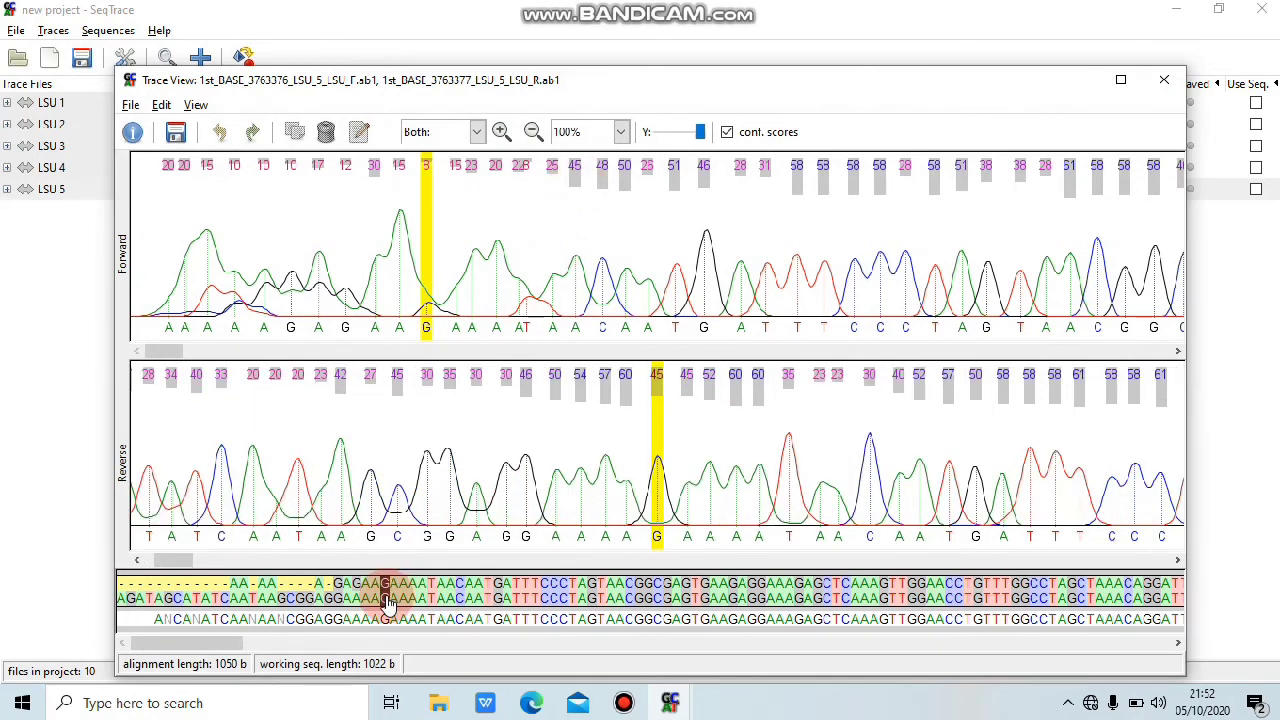
click(461, 604)
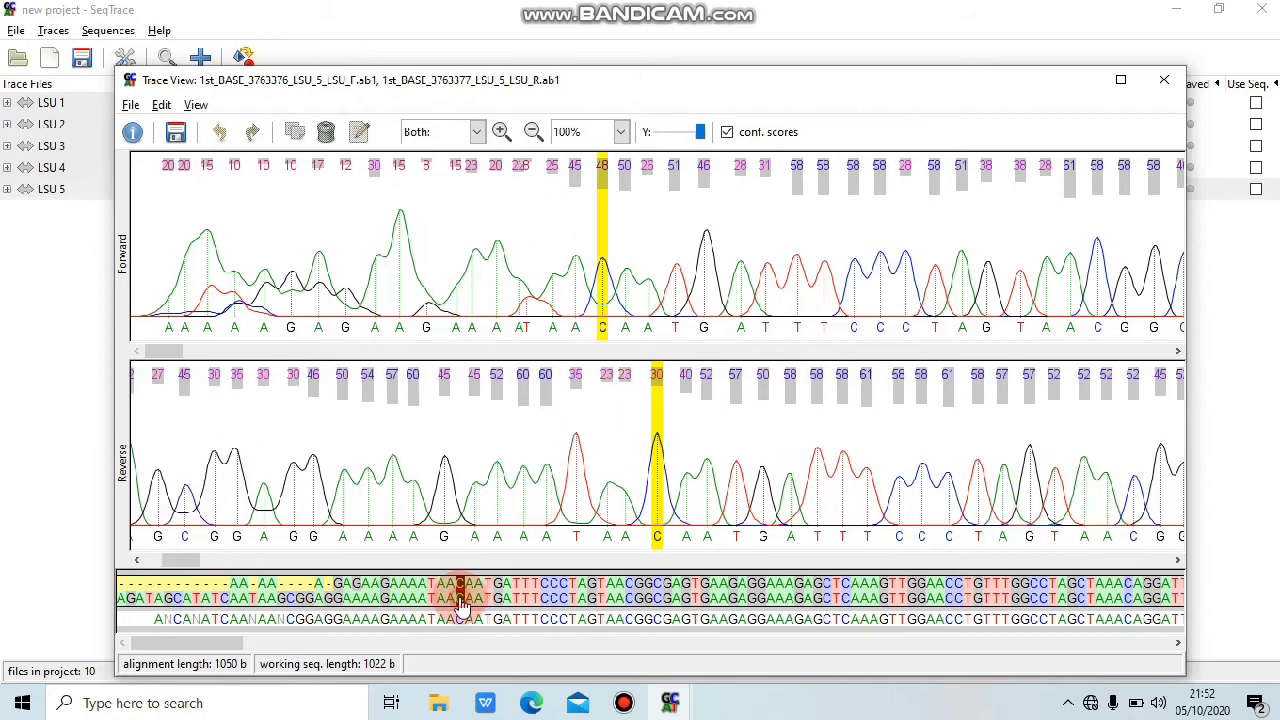
click(453, 602)
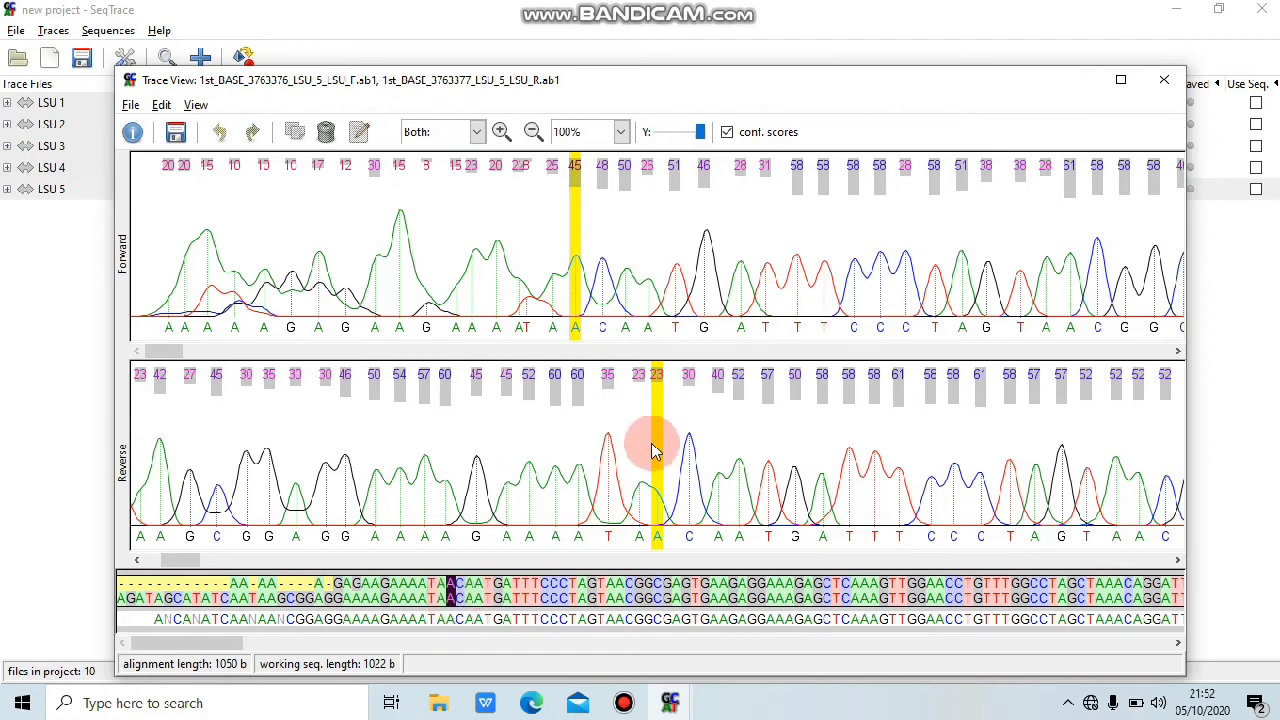
click(473, 596)
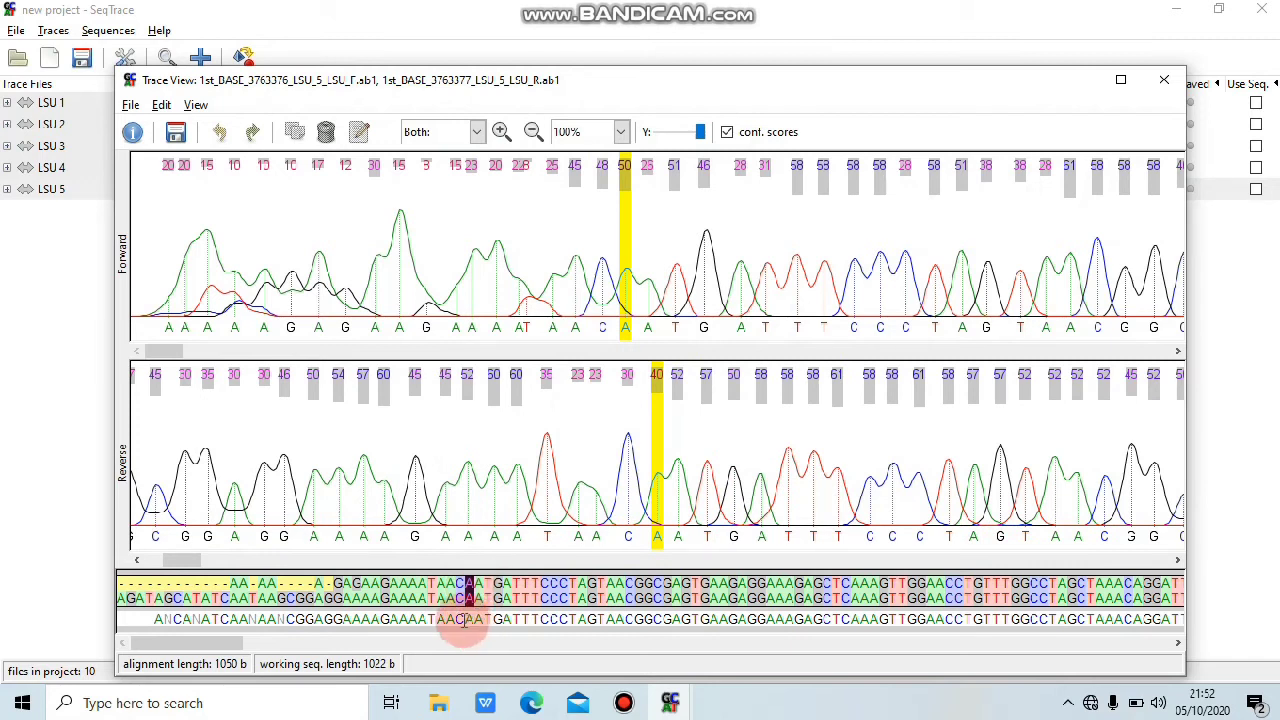
drag(463, 619, 155, 624)
right_click(156, 626)
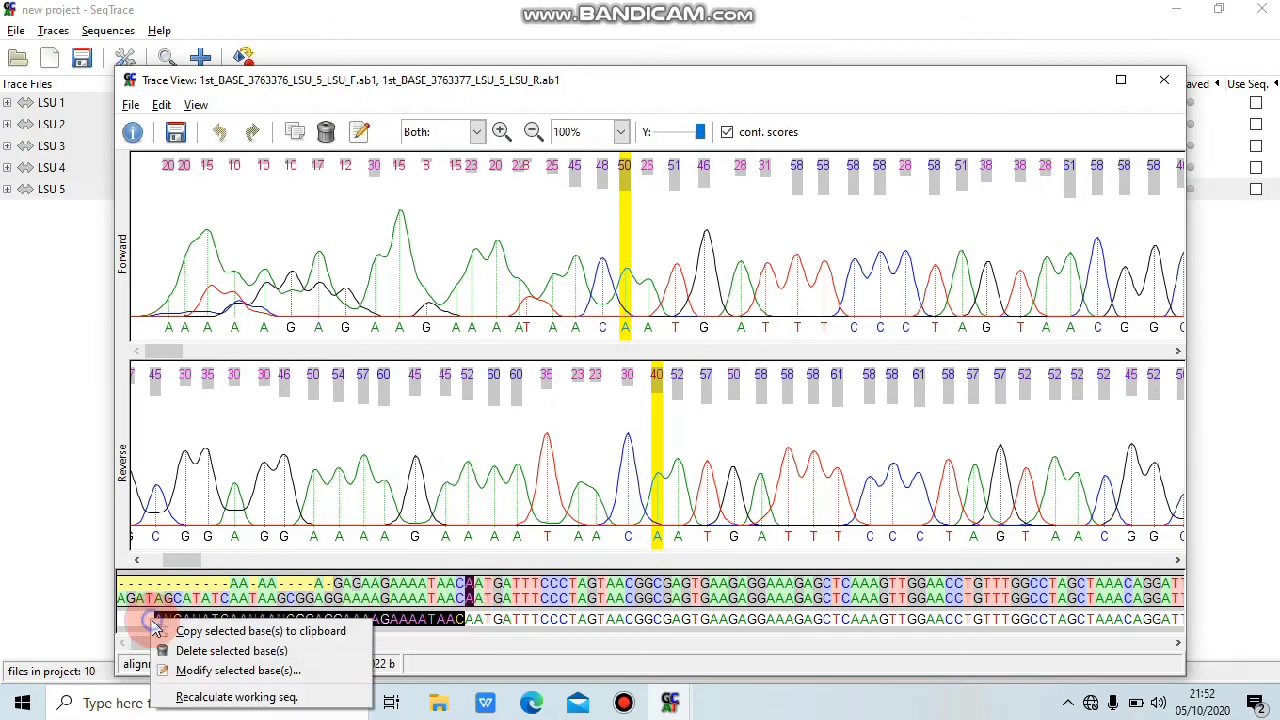
click(176, 651)
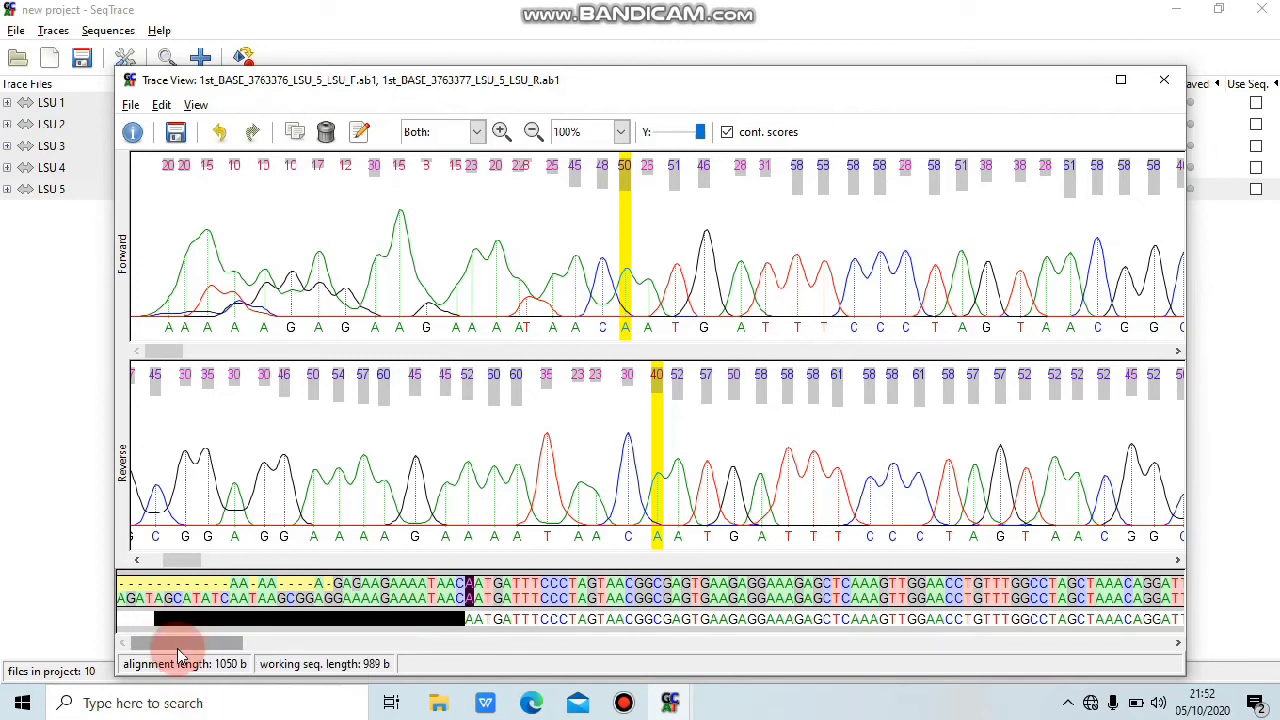
Step: Highlight the G base ending GACTAATCG near the end of the LSU 5 alignment and delete all working-sequence bases after it
drag(175, 645, 1249, 690)
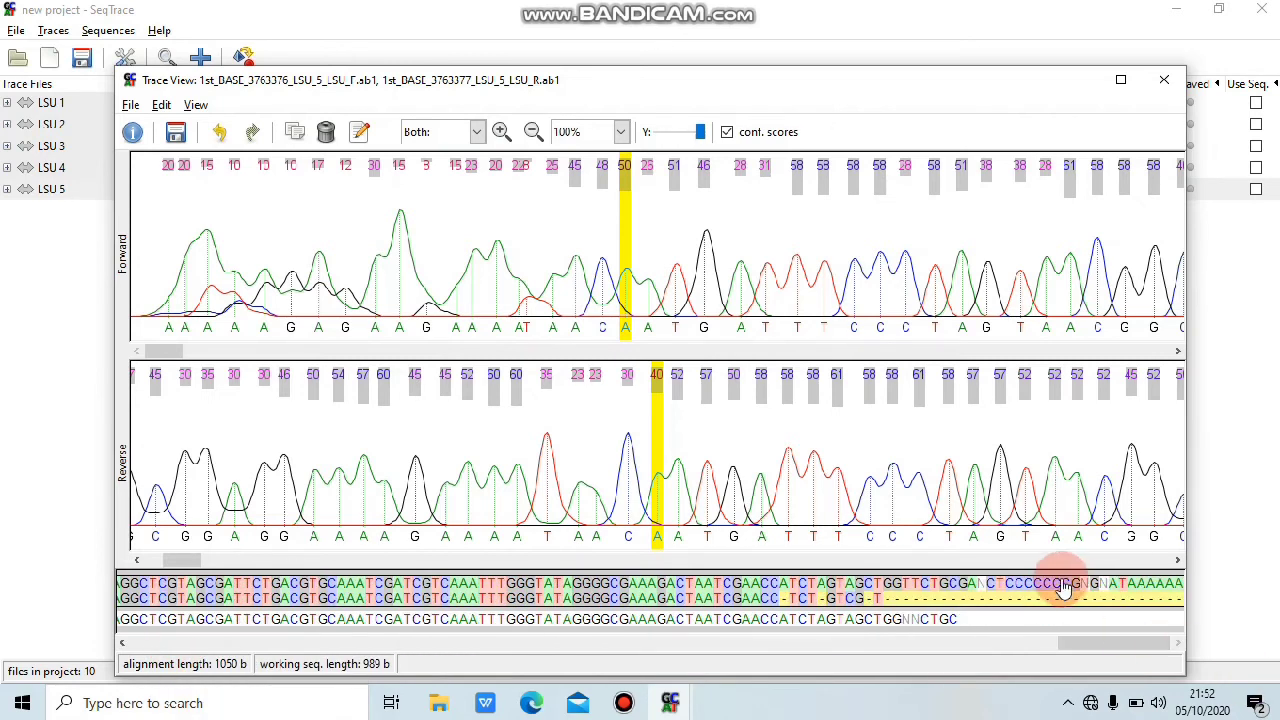
click(778, 590)
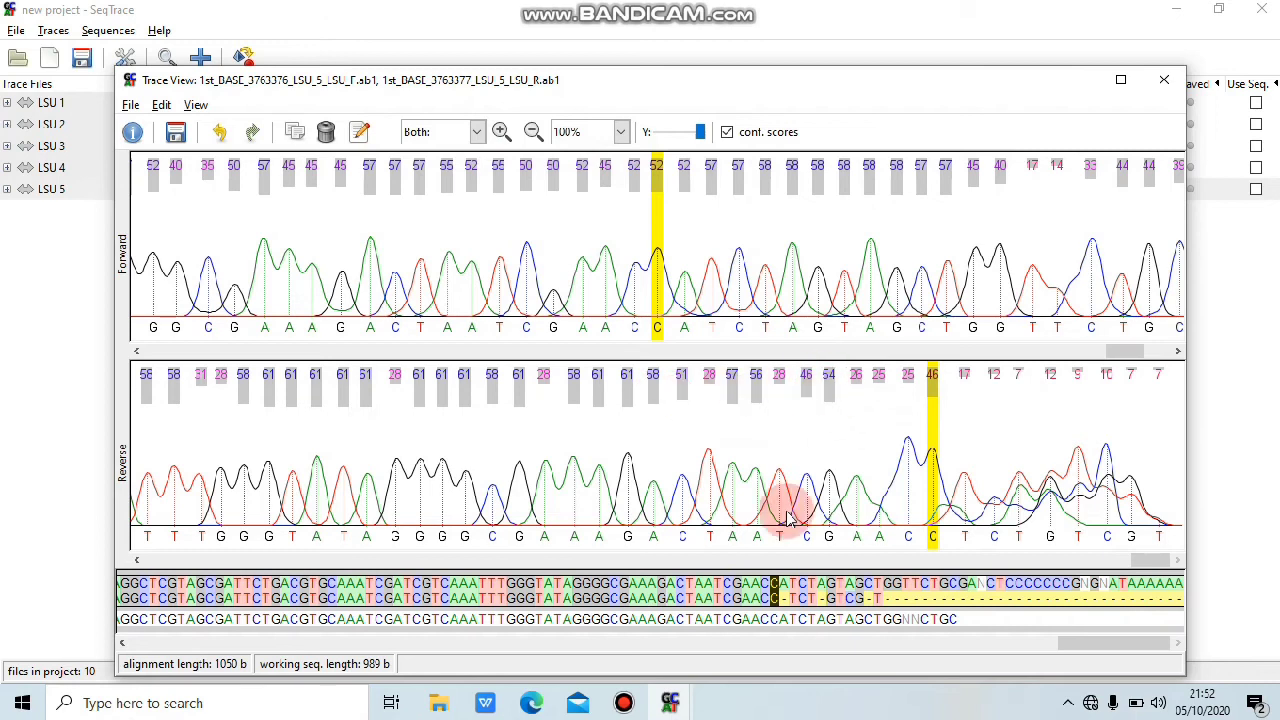
click(741, 590)
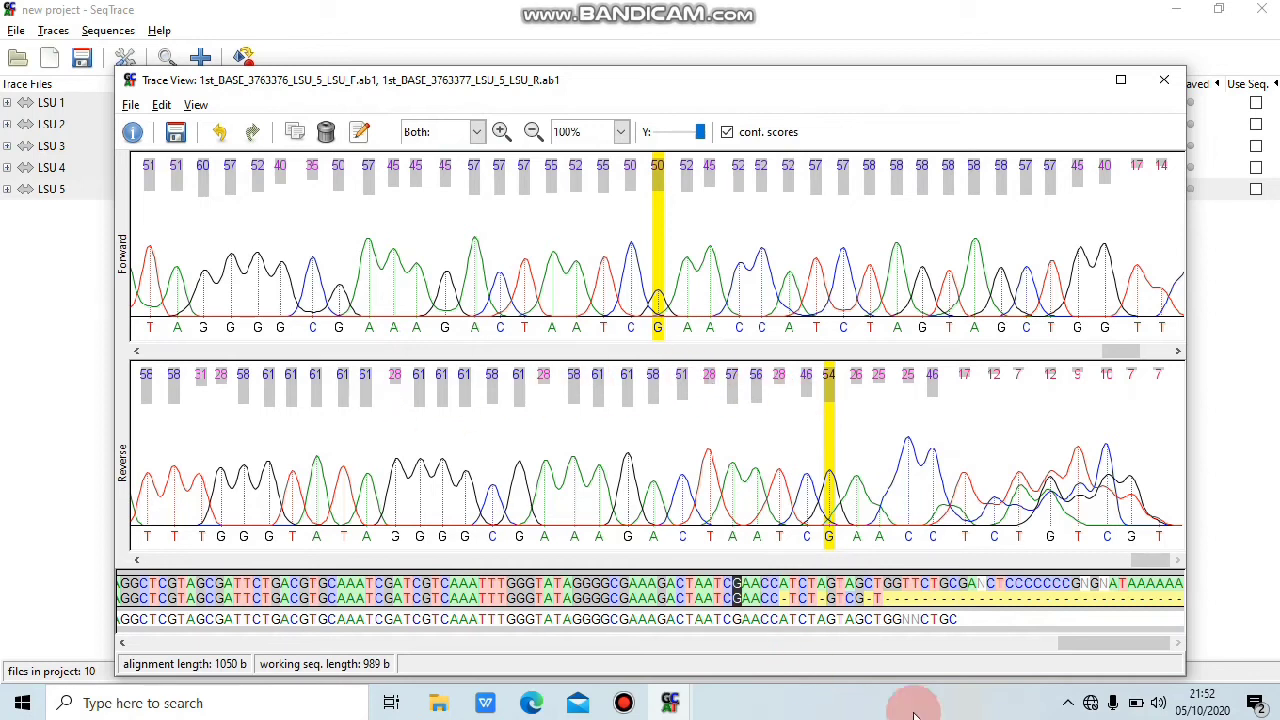
drag(958, 620, 752, 617)
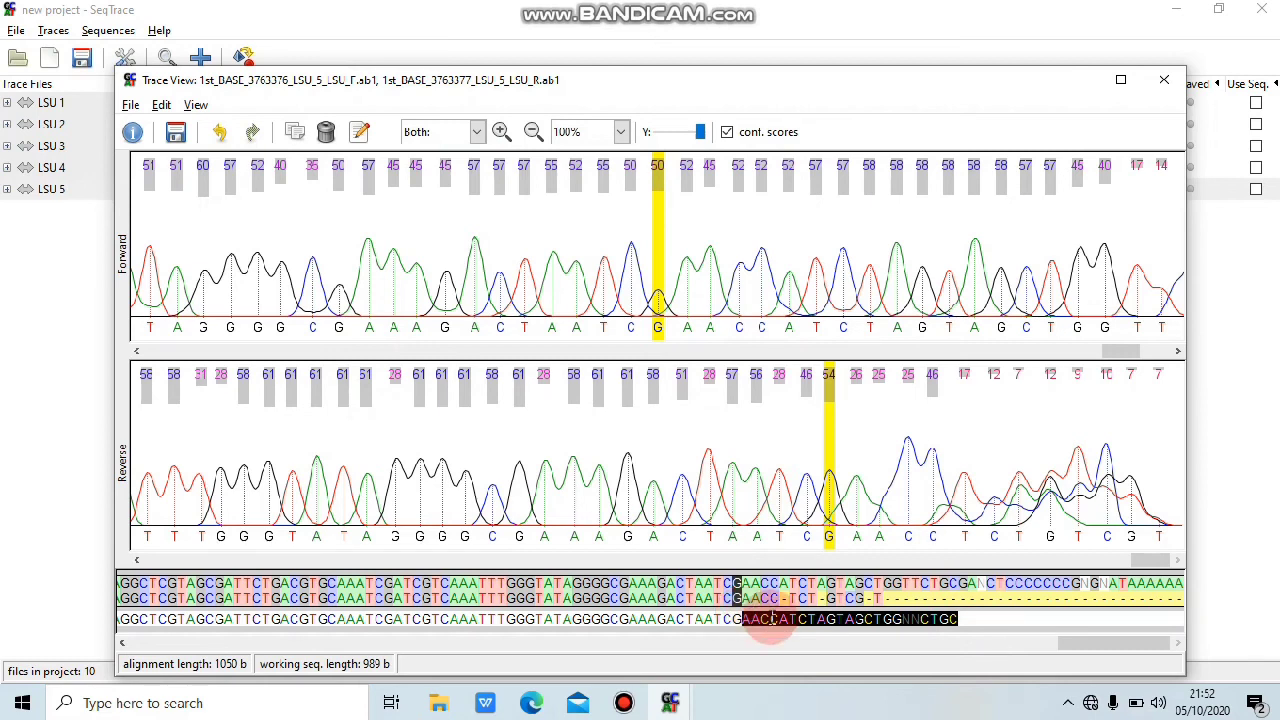
right_click(768, 620)
click(798, 650)
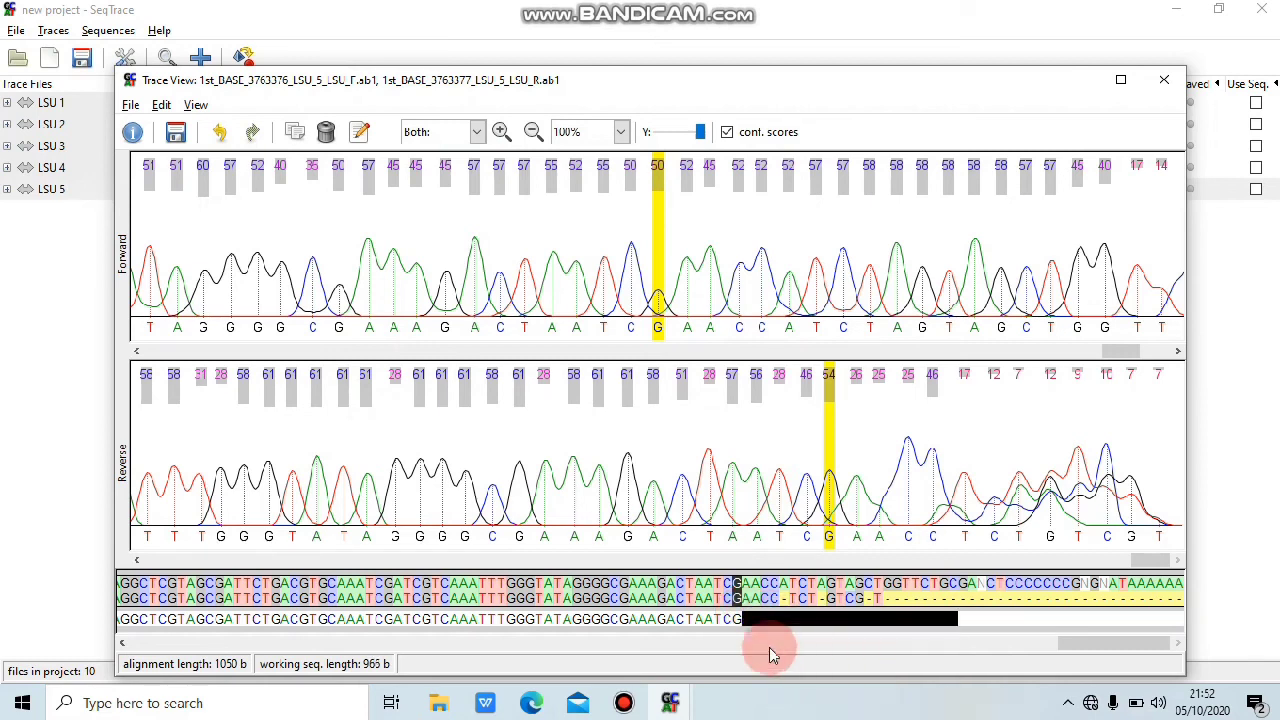
Step: Export the LSU 5 working sequence in FASTA format as LSU_5 in the seqtrace-0.9.0 folder
click(593, 646)
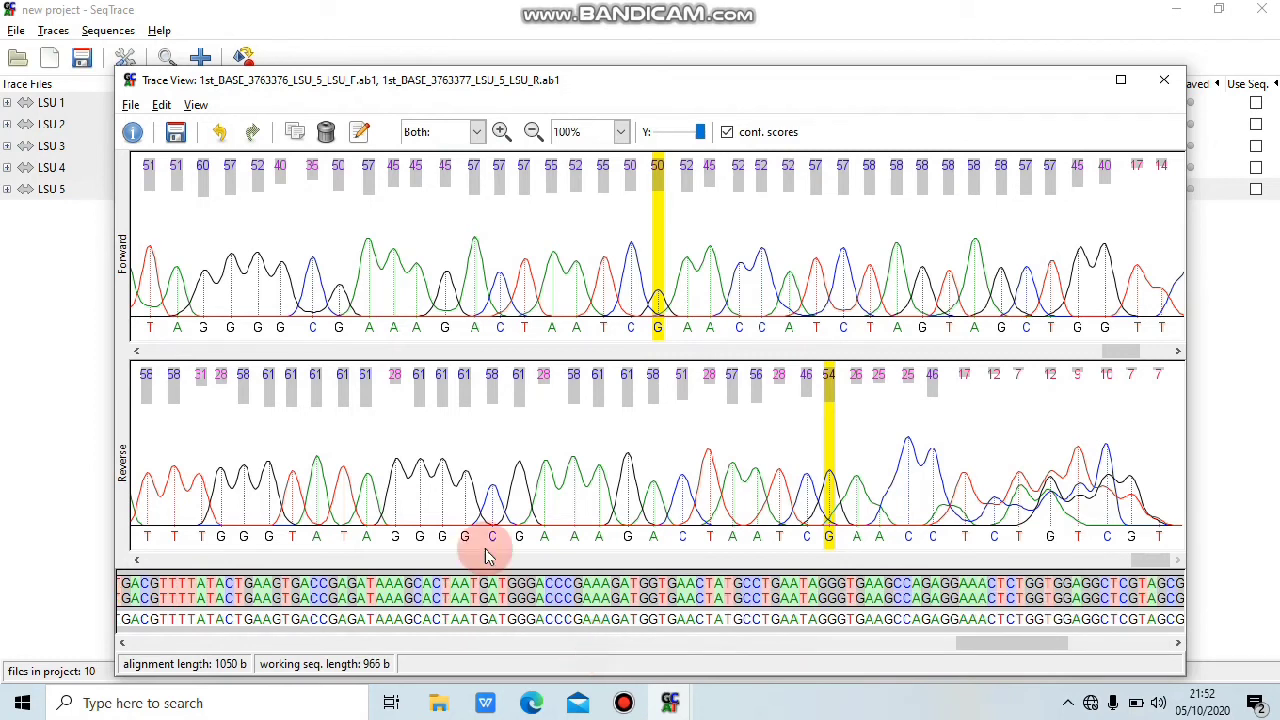
click(130, 105)
click(193, 185)
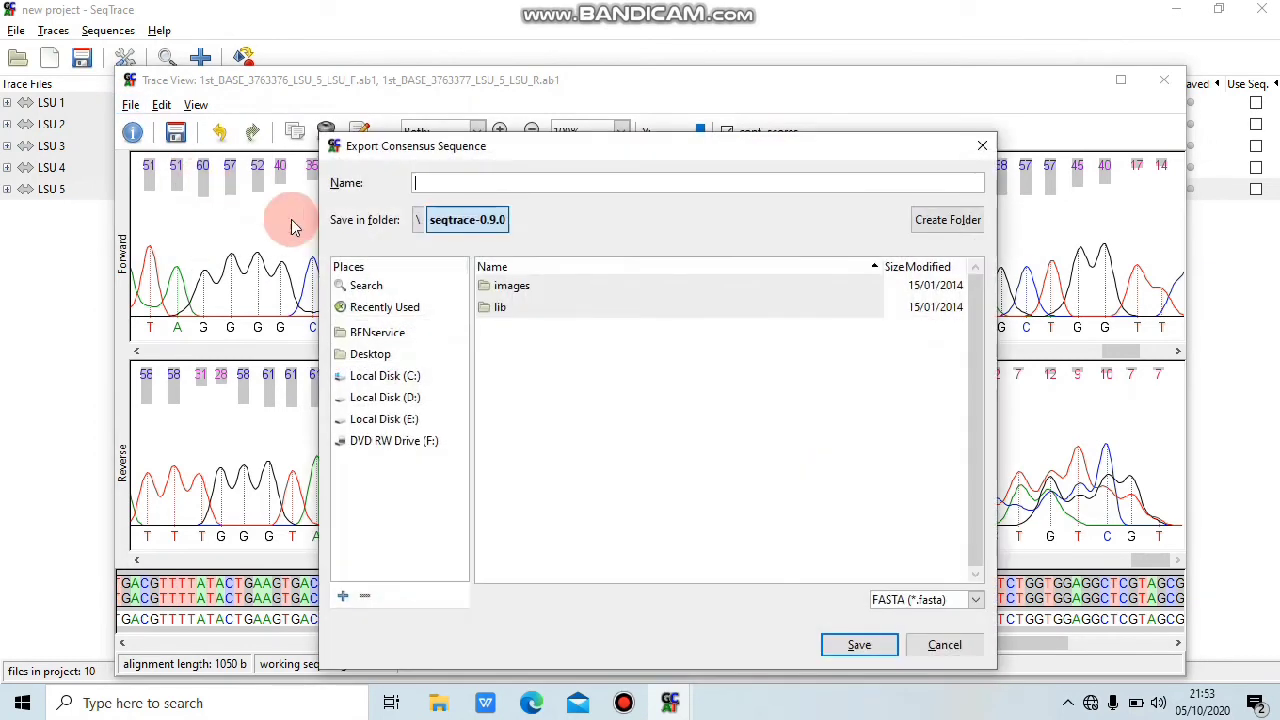
click(468, 181)
text(LSU)
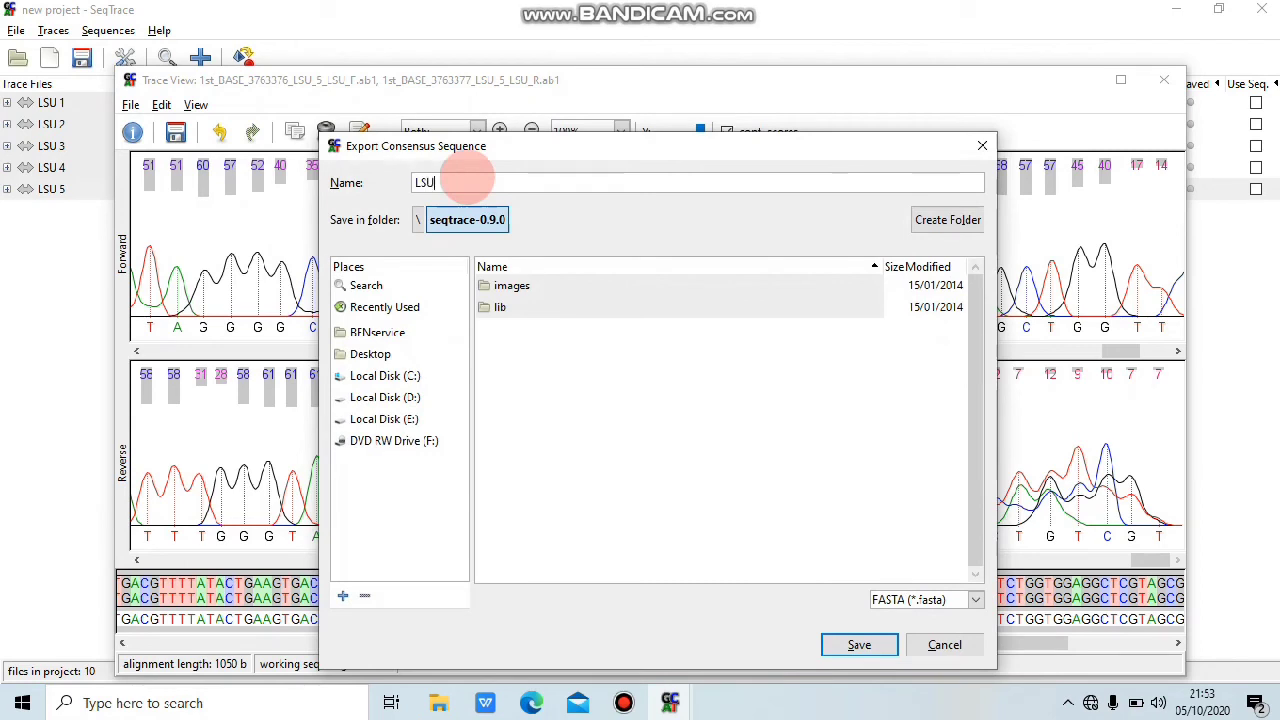
text(_5)
click(835, 645)
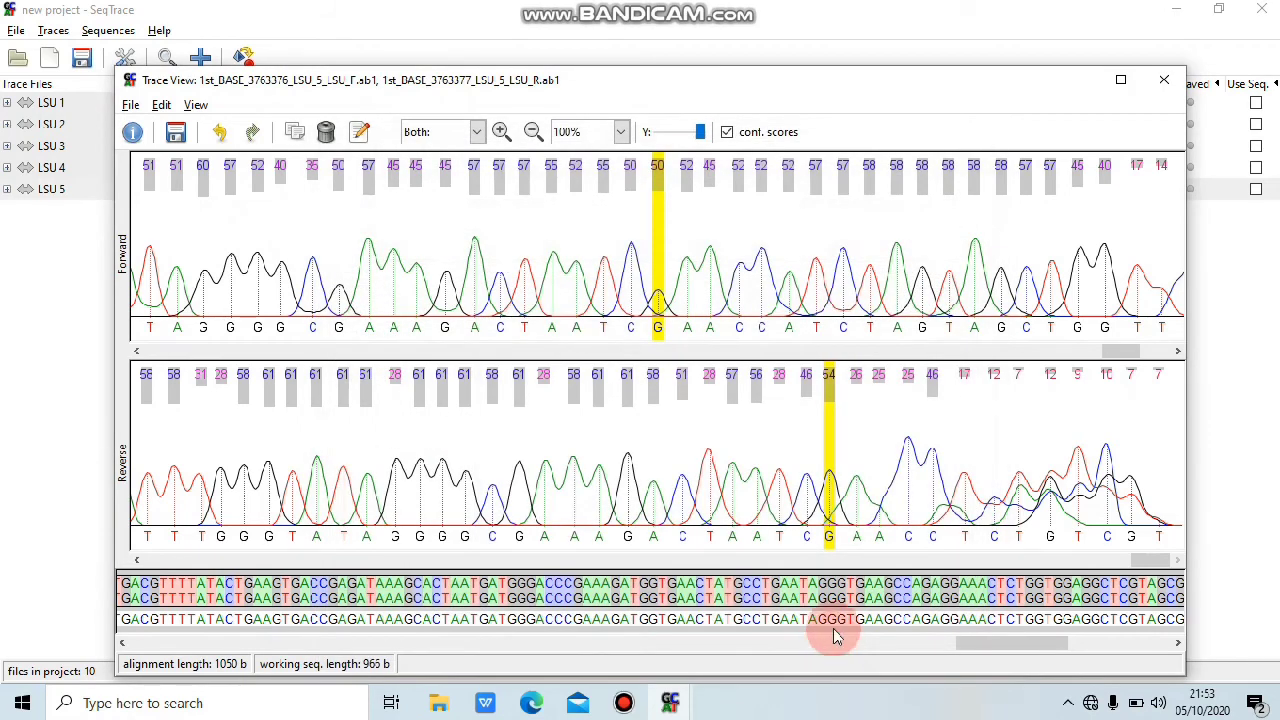
Step: Minimize all open windows to reach the desktop and launch MEGA-X
click(1075, 79)
click(1172, 10)
click(1066, 88)
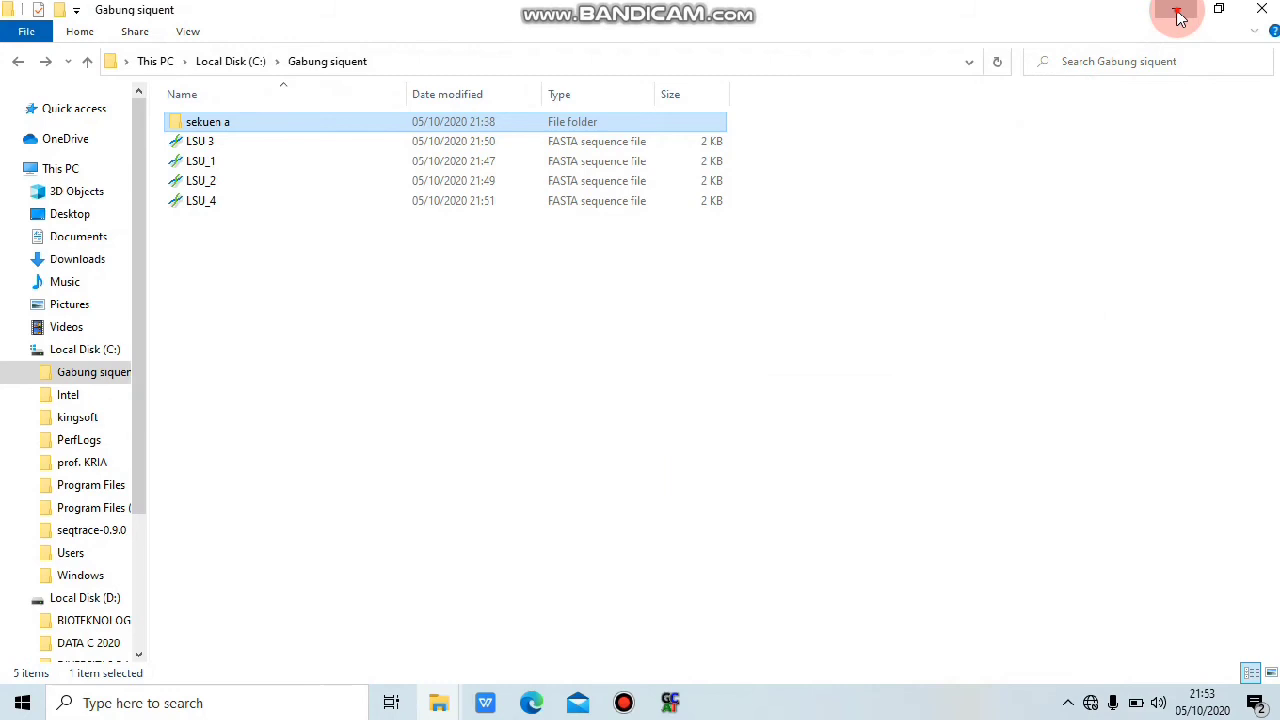
click(1178, 14)
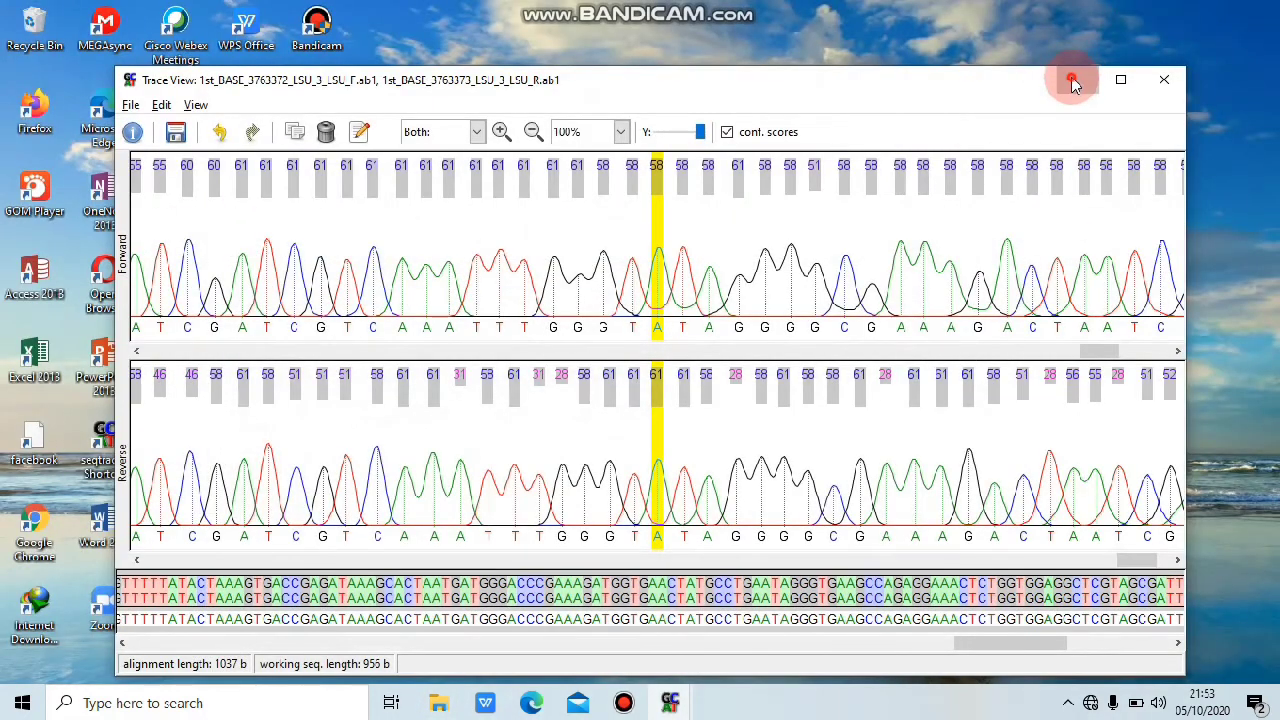
click(1072, 80)
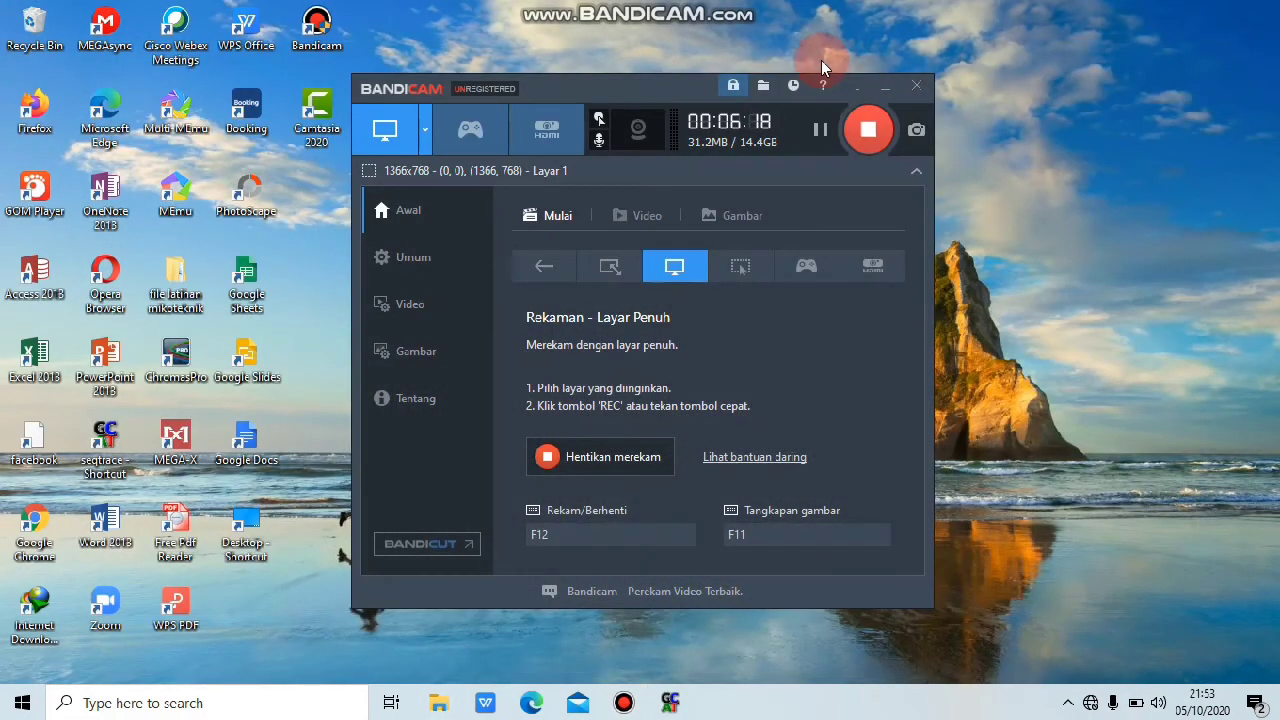
click(885, 86)
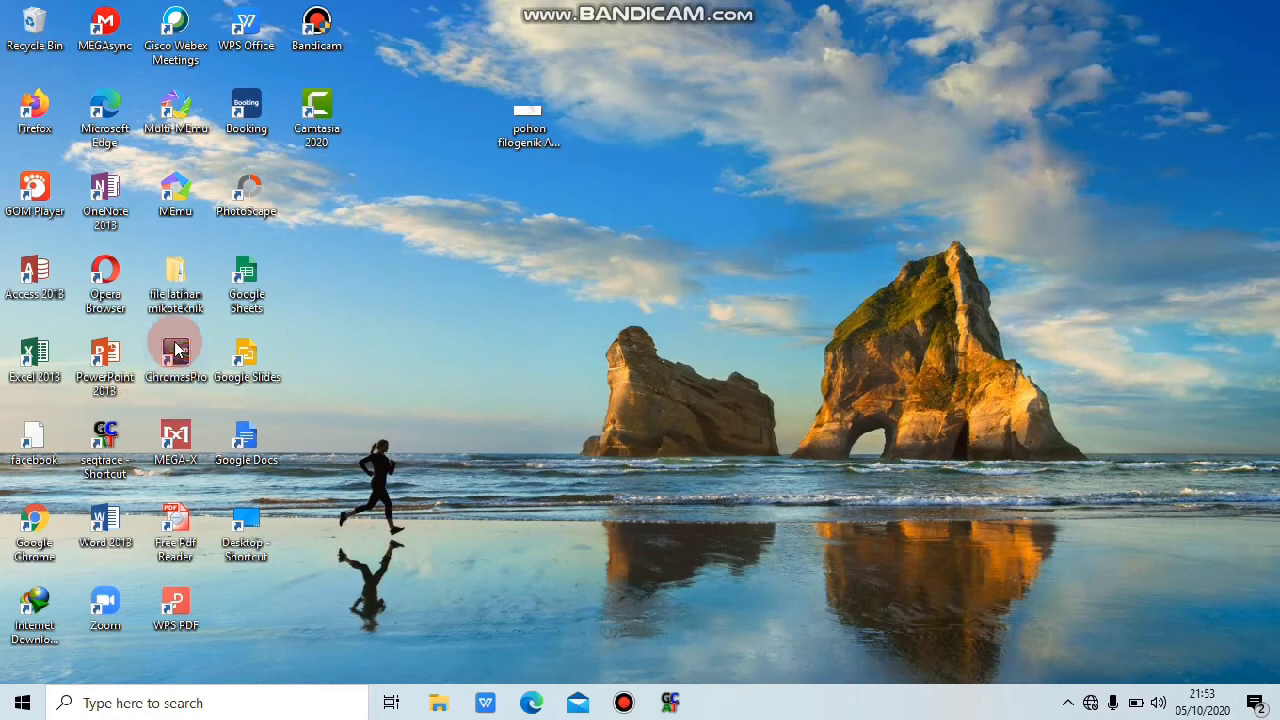
double_click(184, 445)
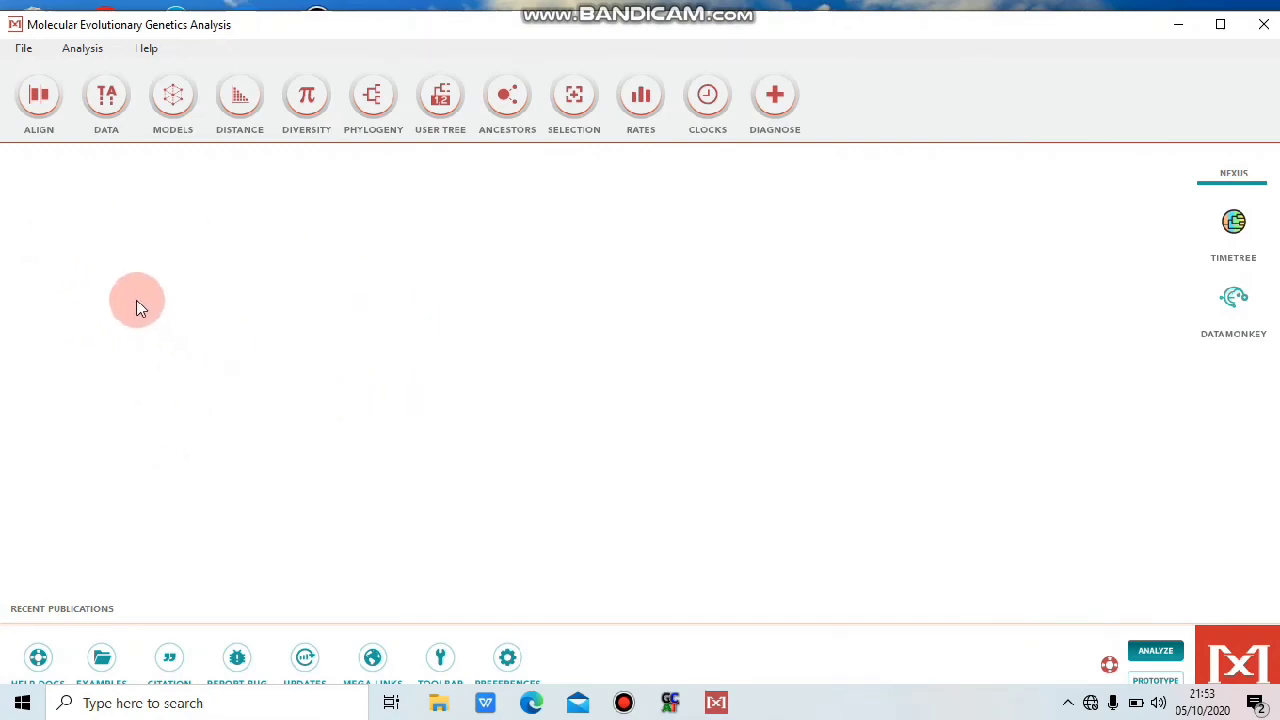
Step: Create a new DNA sequence alignment in the Alignment Explorer
click(37, 106)
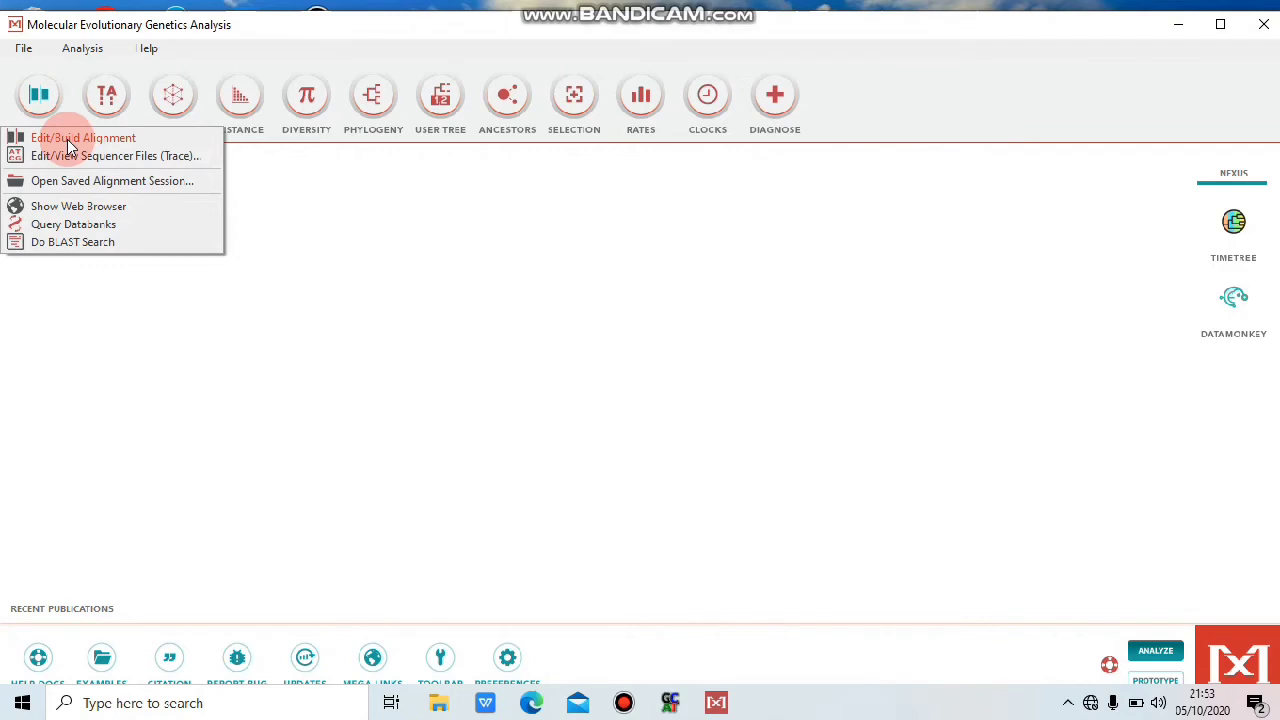
click(69, 145)
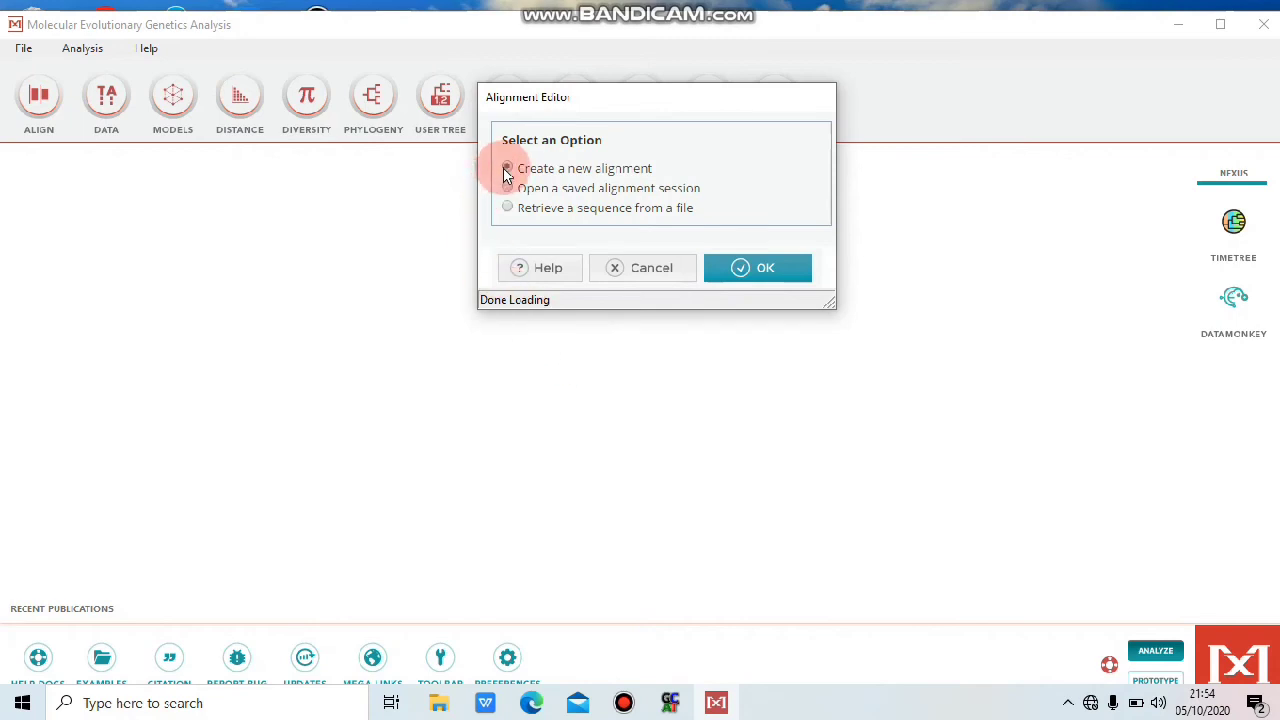
click(738, 281)
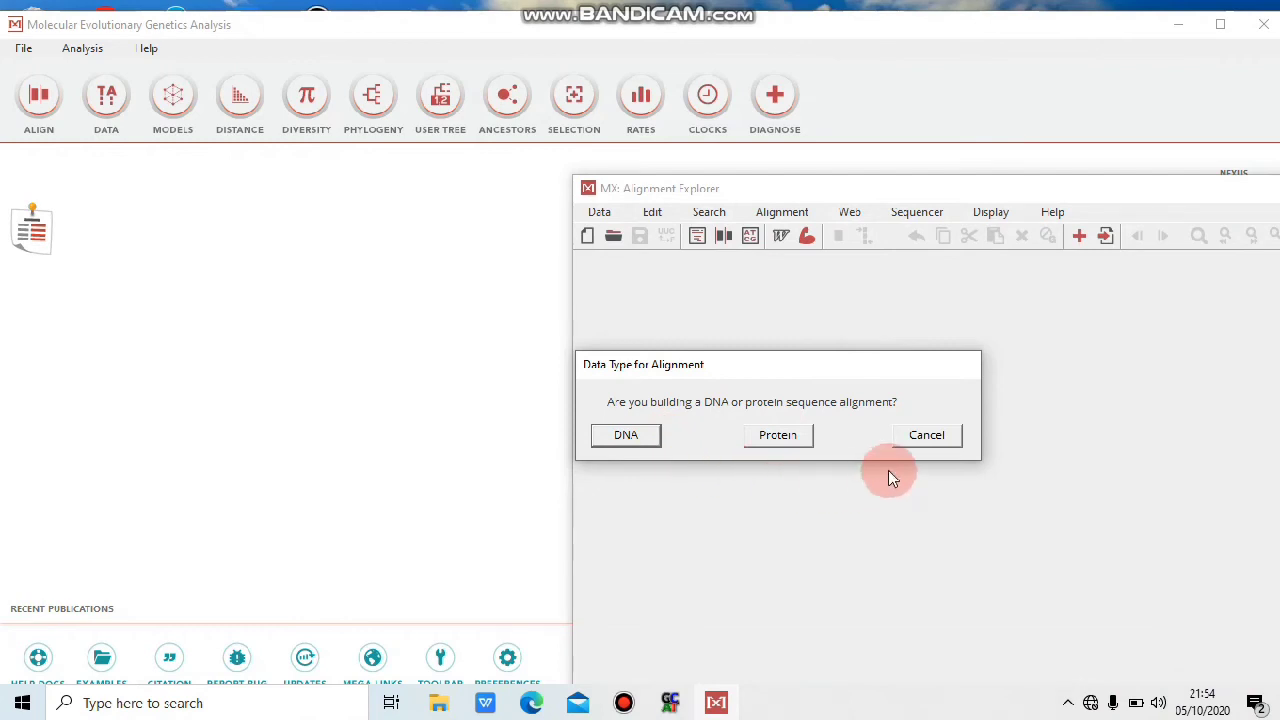
click(627, 437)
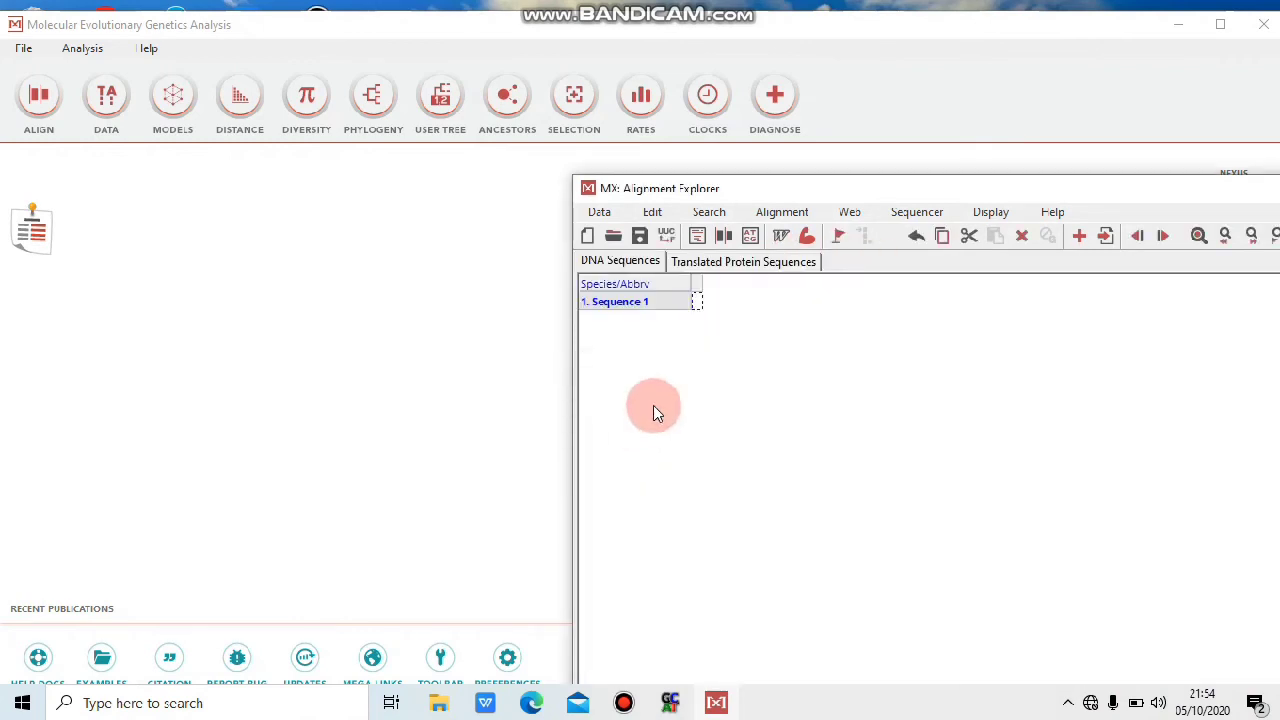
Step: Start inserting sequences from file and browse to the Gabung siquent folder on Local Disk (C:)
click(592, 214)
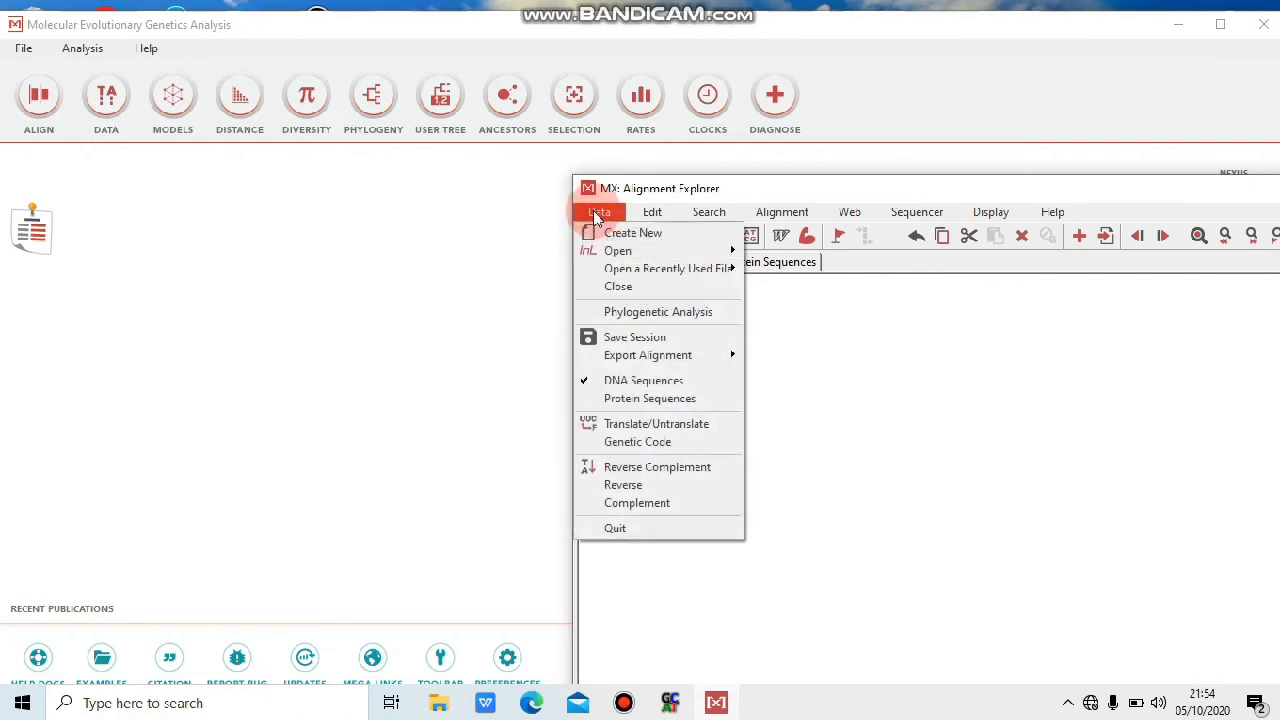
click(655, 216)
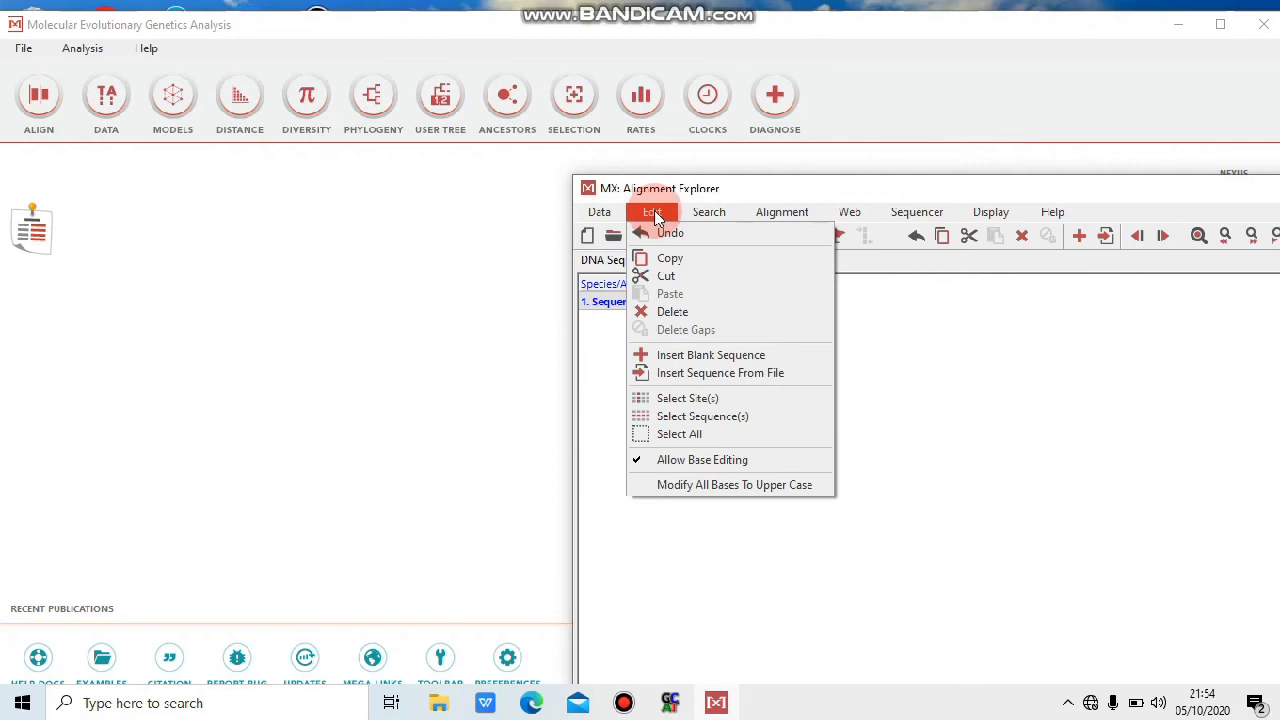
click(693, 375)
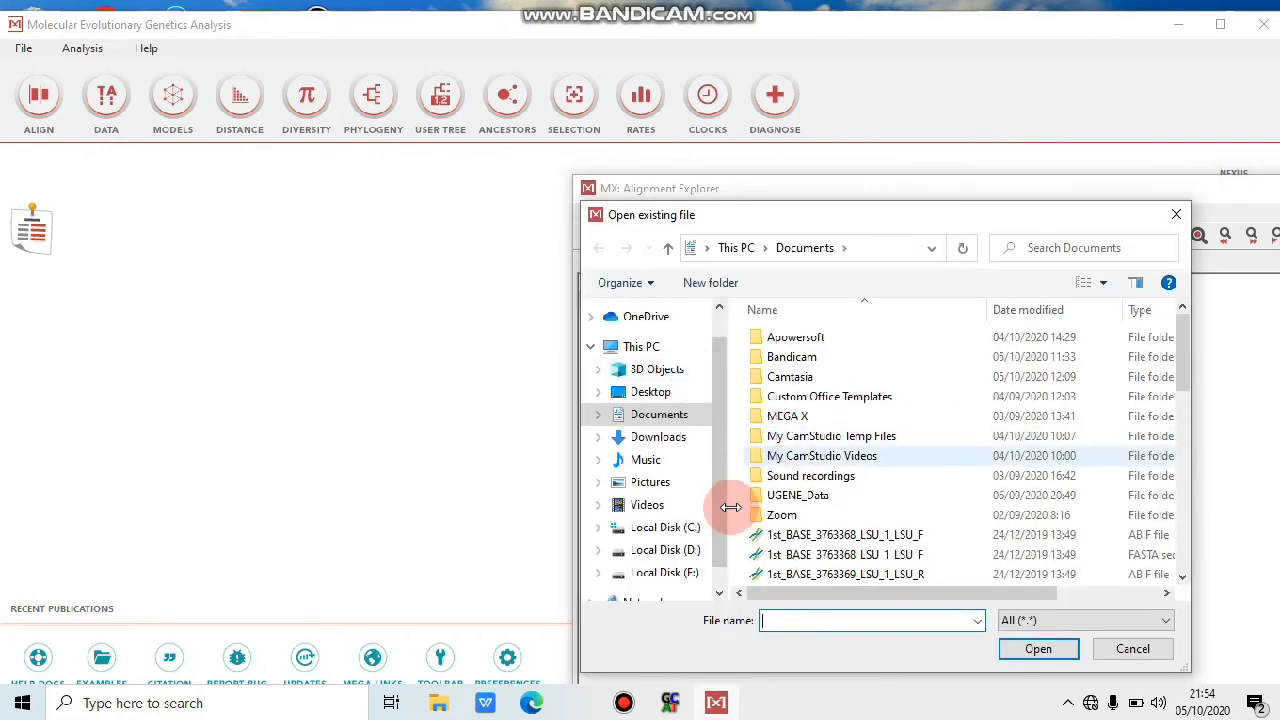
click(673, 535)
click(756, 462)
double_click(787, 343)
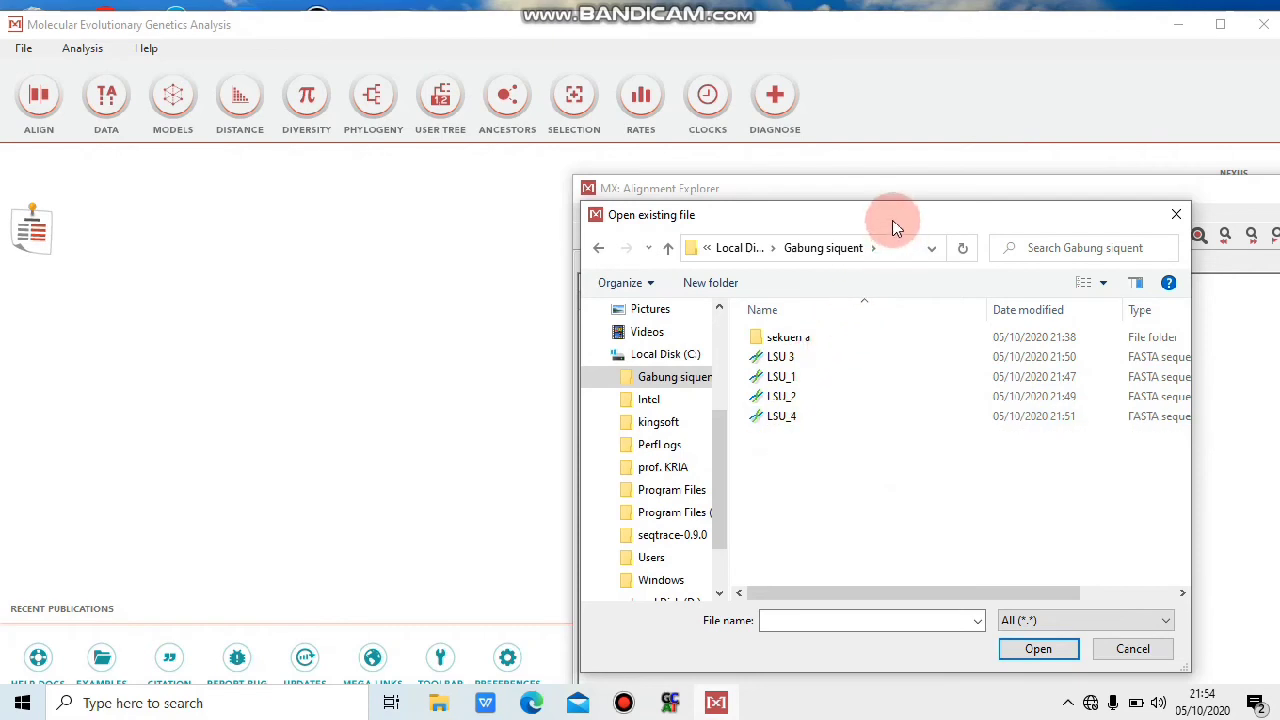
drag(893, 222, 626, 129)
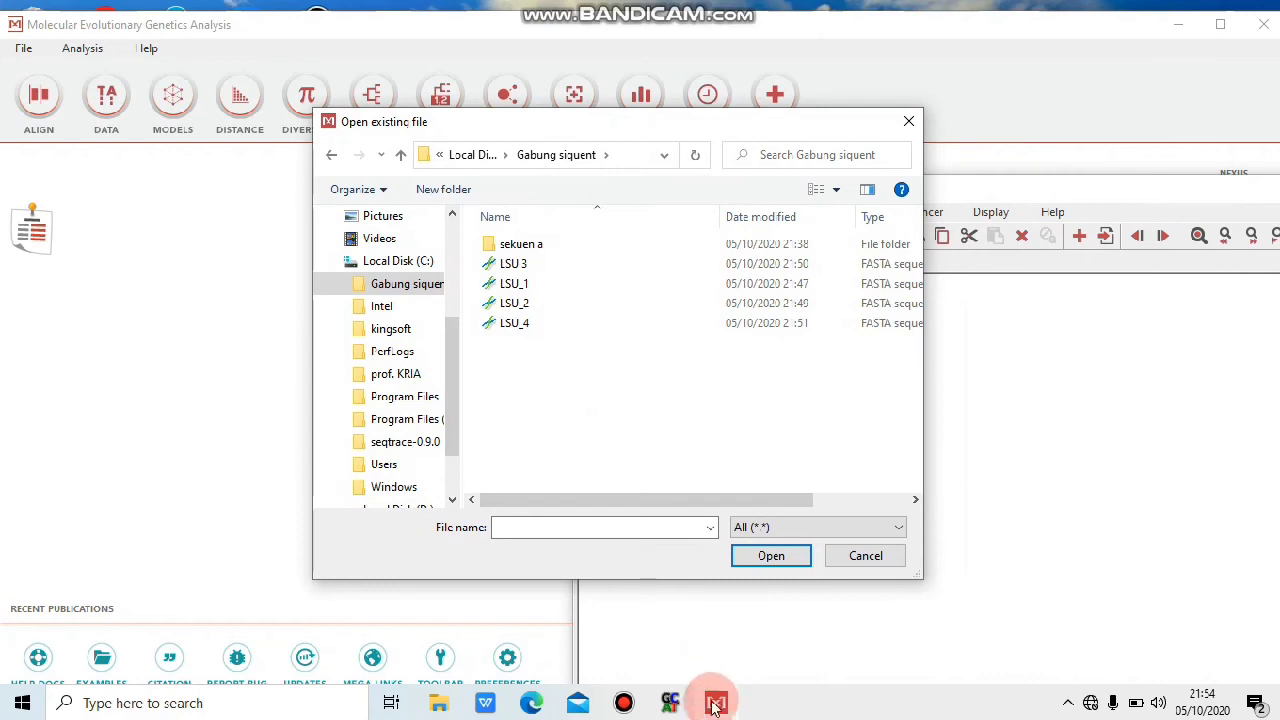
Step: Switch to SeqTrace, export the LSU 5 working sequence as FASTA file LSU_5 to Gabung siquent on Local Disk (C:), and check that folder in File Explorer
click(679, 705)
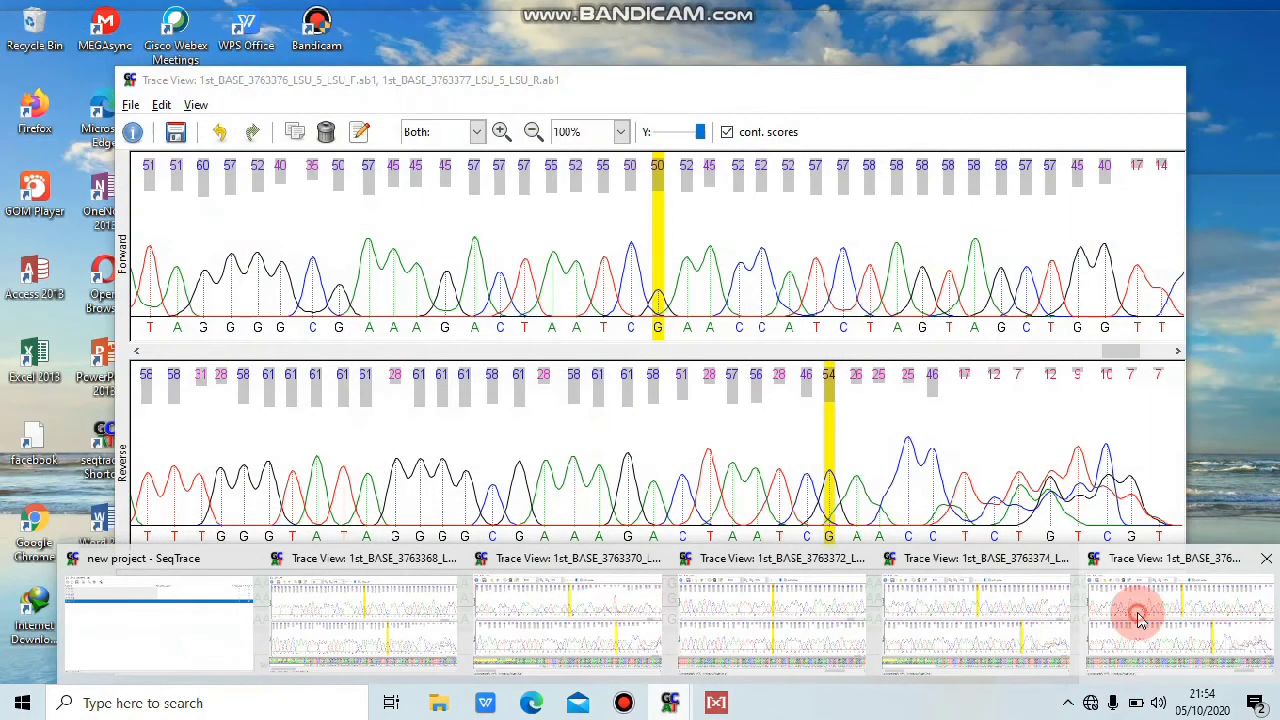
click(1135, 614)
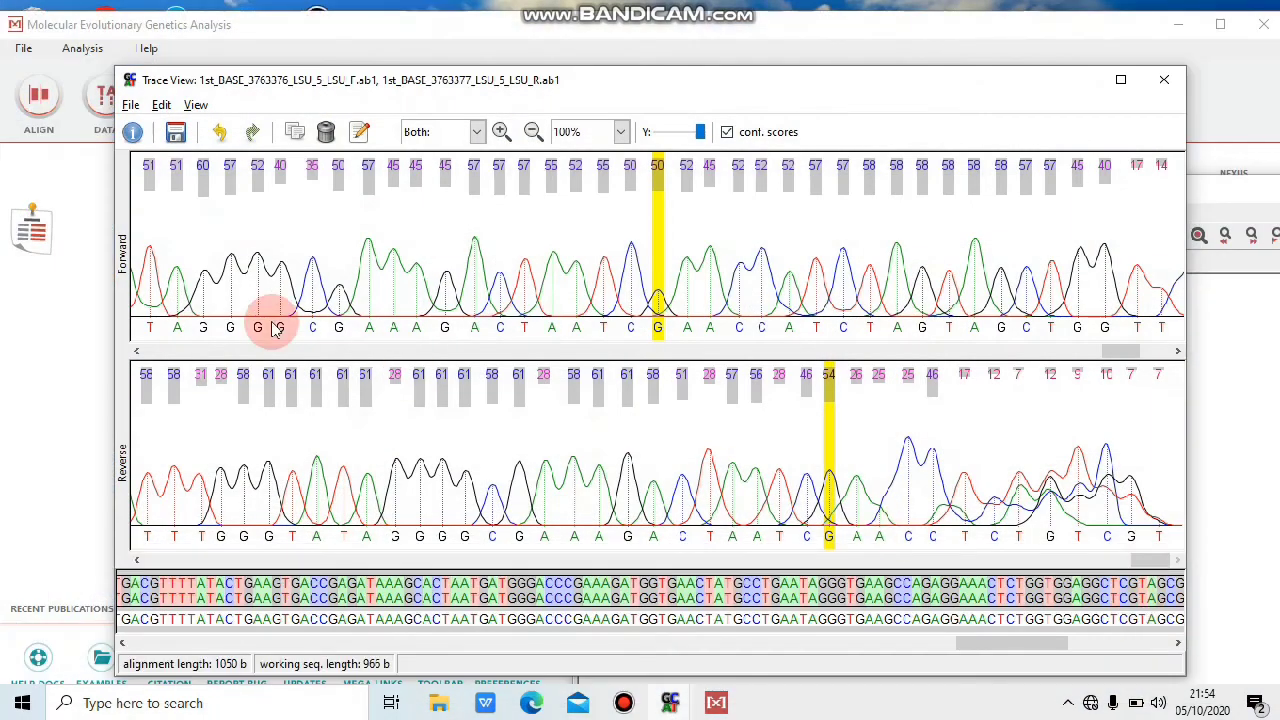
click(130, 105)
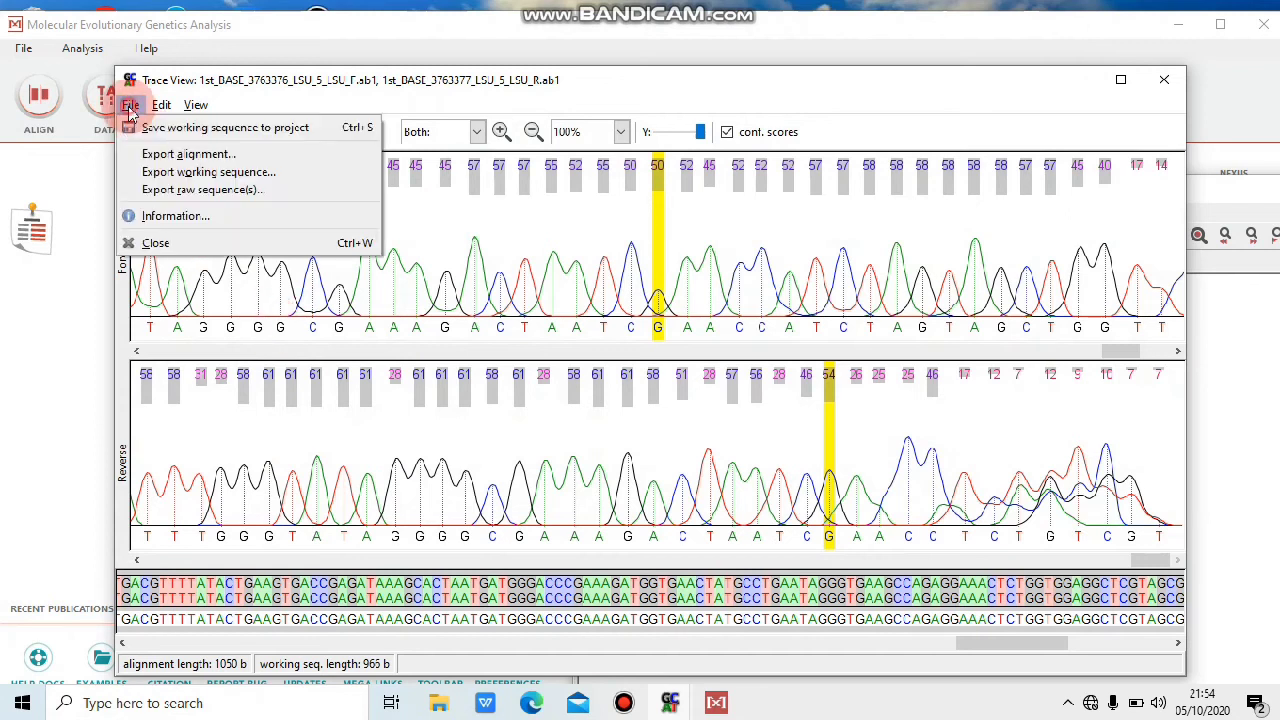
click(192, 172)
click(434, 188)
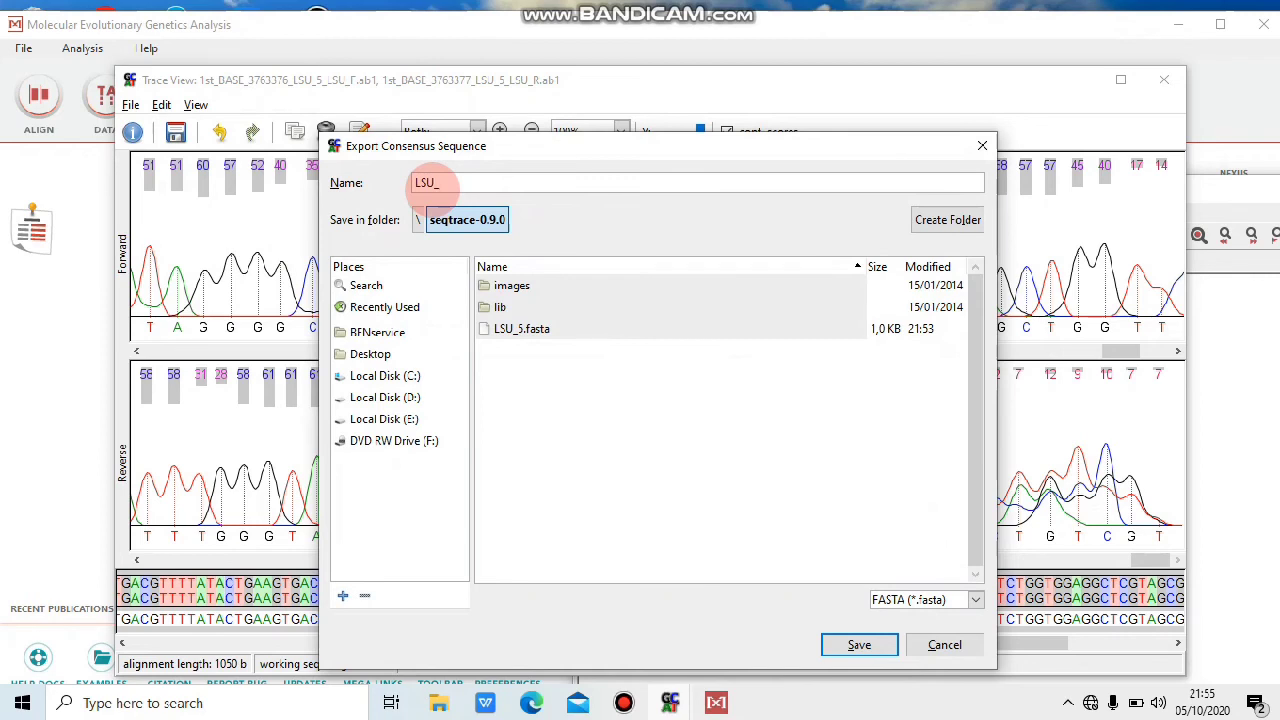
click(374, 375)
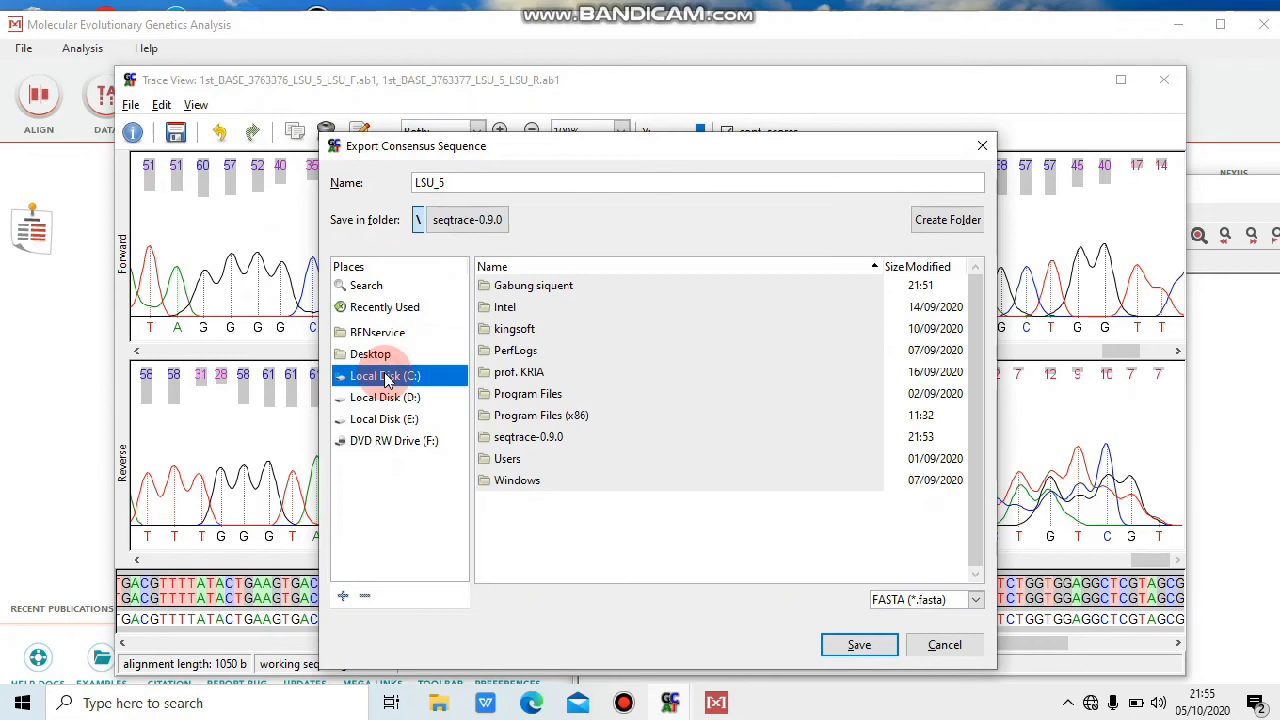
click(533, 289)
click(859, 645)
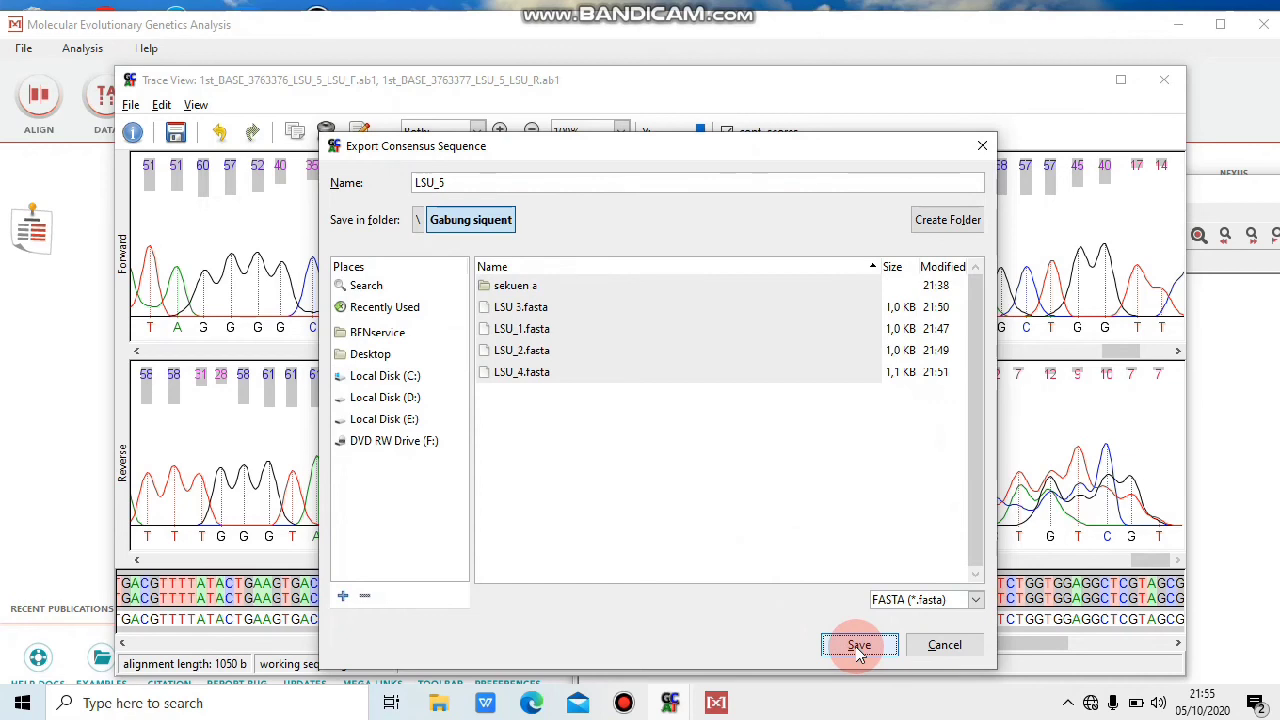
click(859, 645)
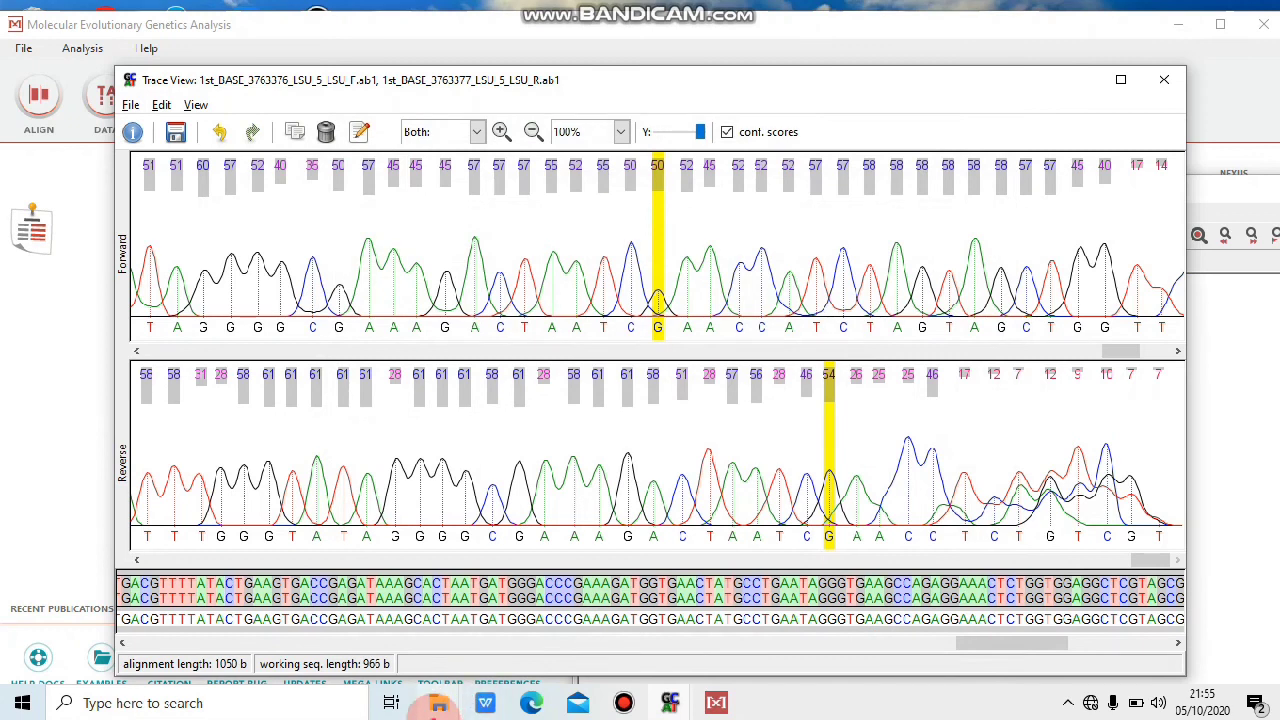
mouse_move(438, 703)
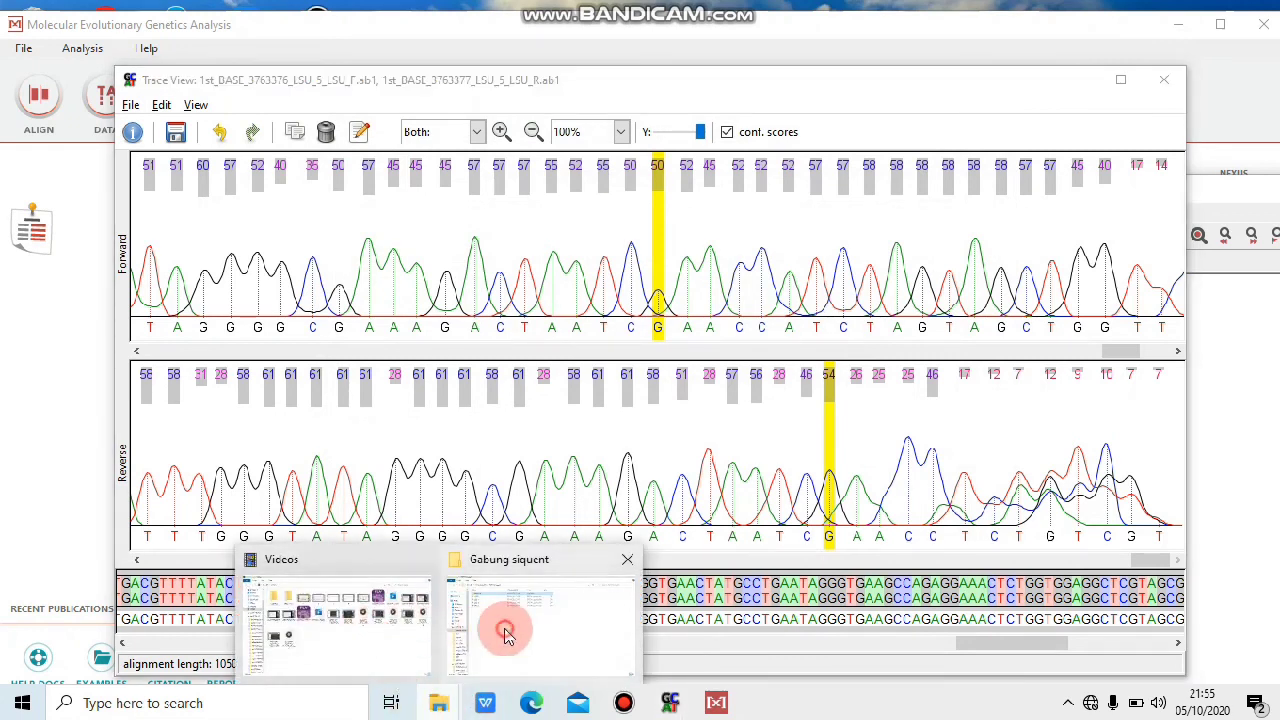
click(505, 630)
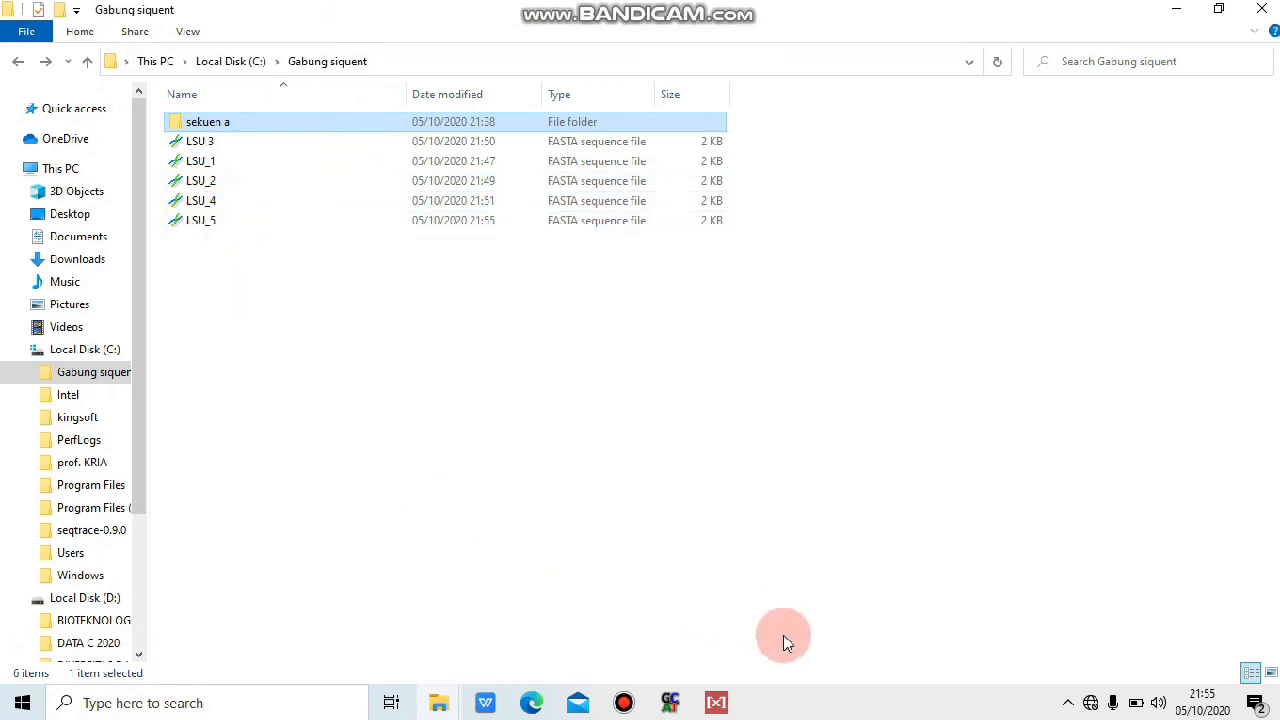
Step: Switch back to MEGA-X and insert the LSU 3, LSU_1, LSU_2, LSU_4 and LSU_5 FASTA files into the alignment
click(715, 703)
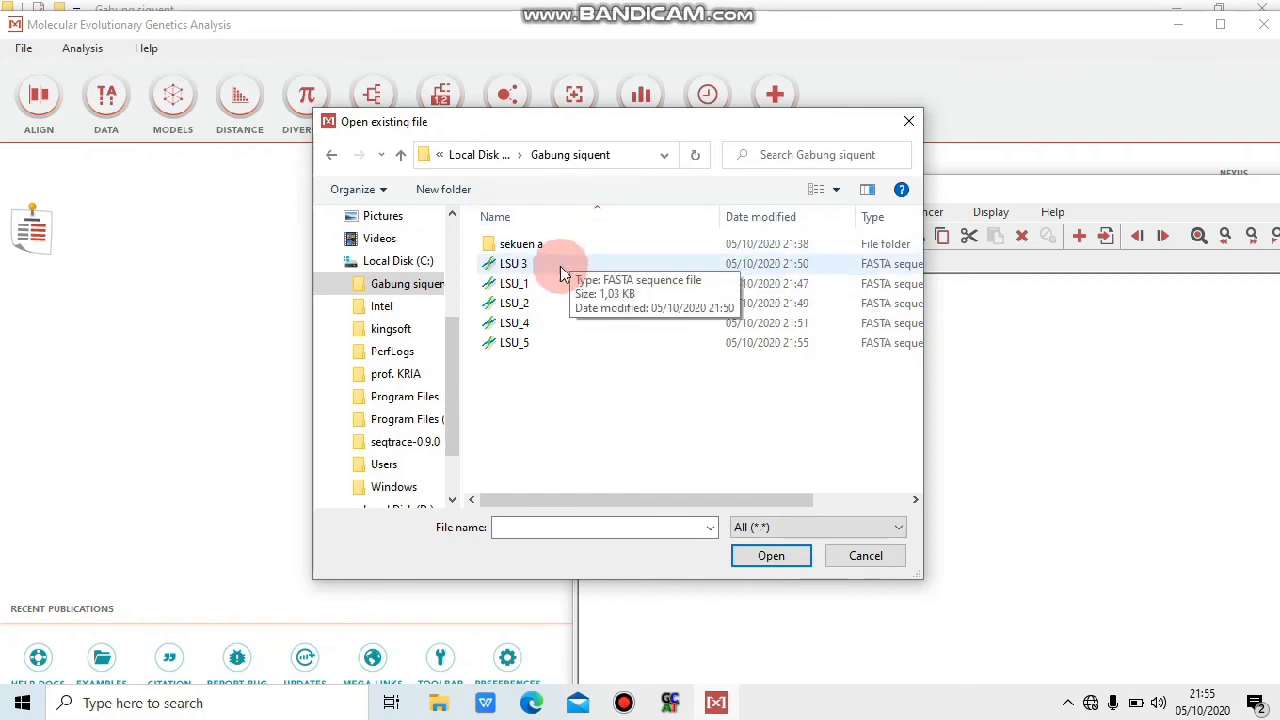
click(519, 264)
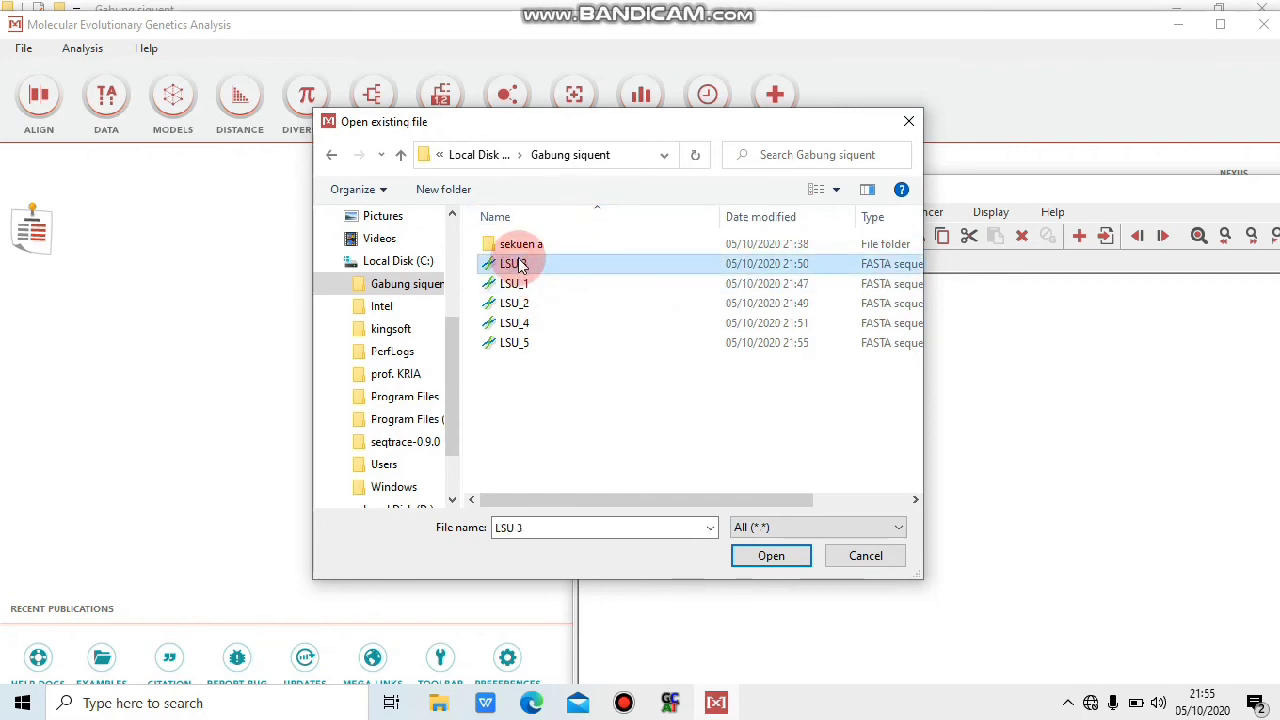
key(shift+Down)
key(shift+Down)
key(shift+Down)
key(shift+Down)
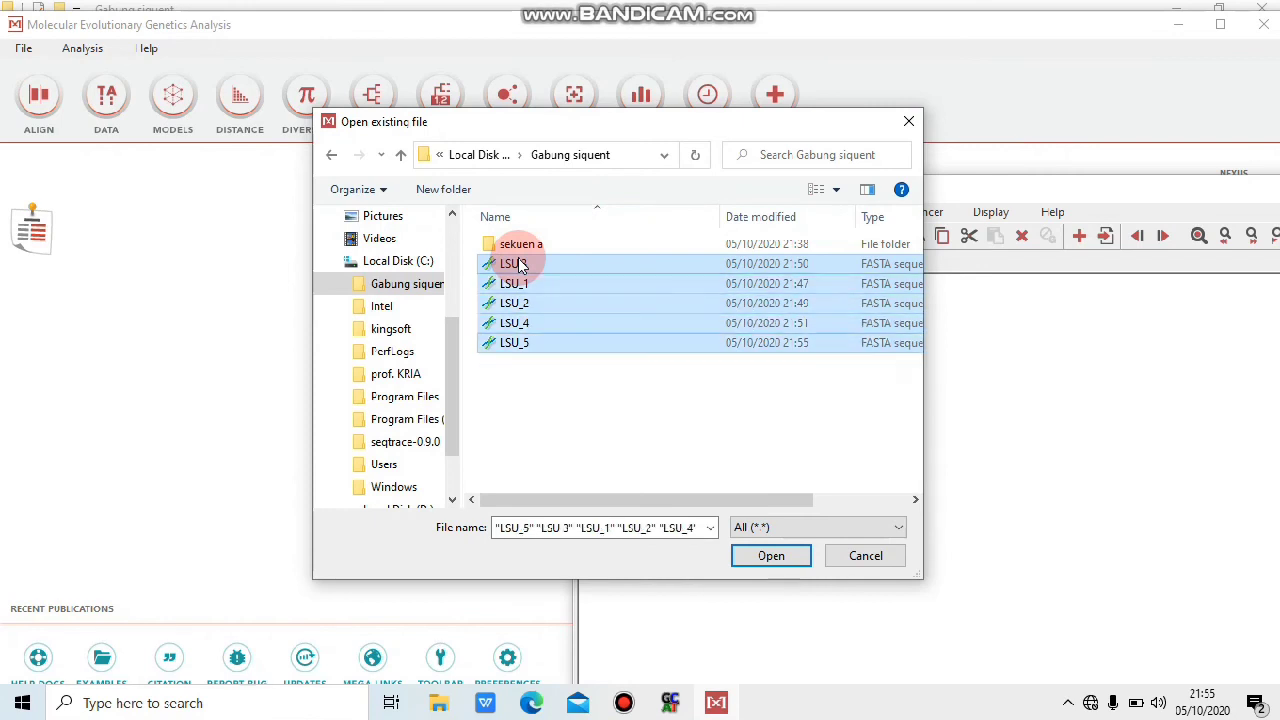
click(801, 556)
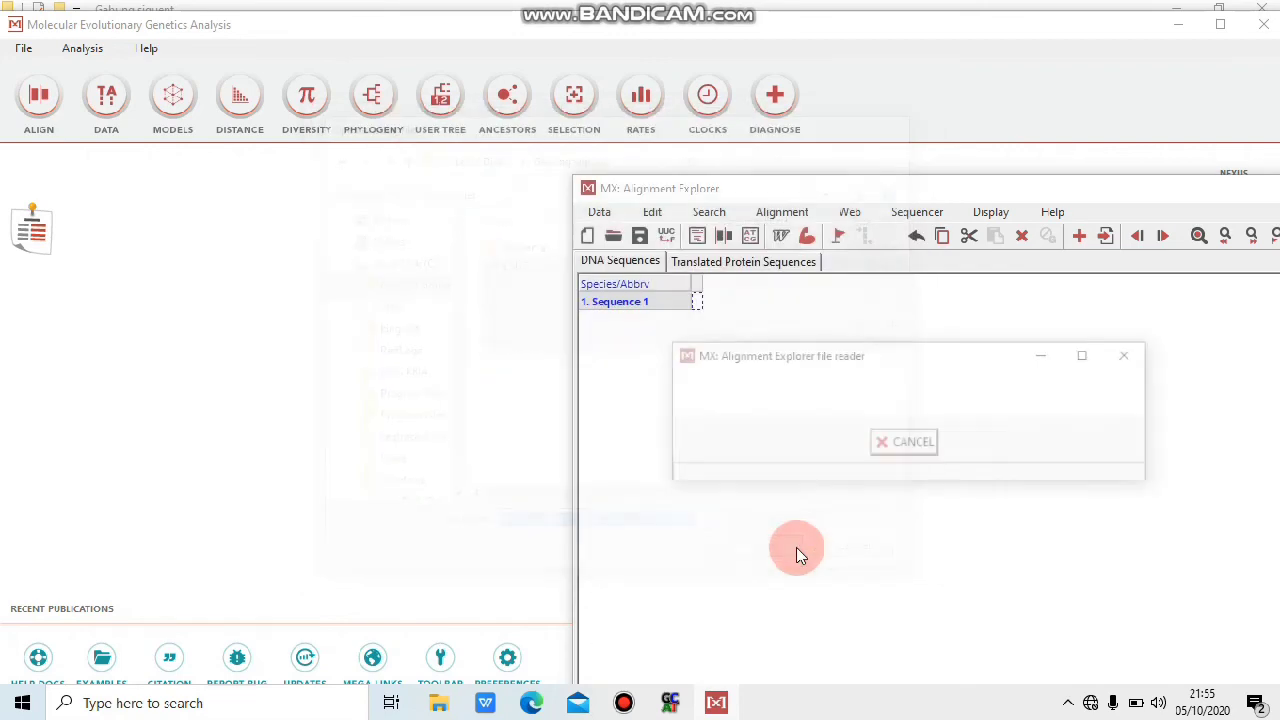
drag(939, 190, 381, 23)
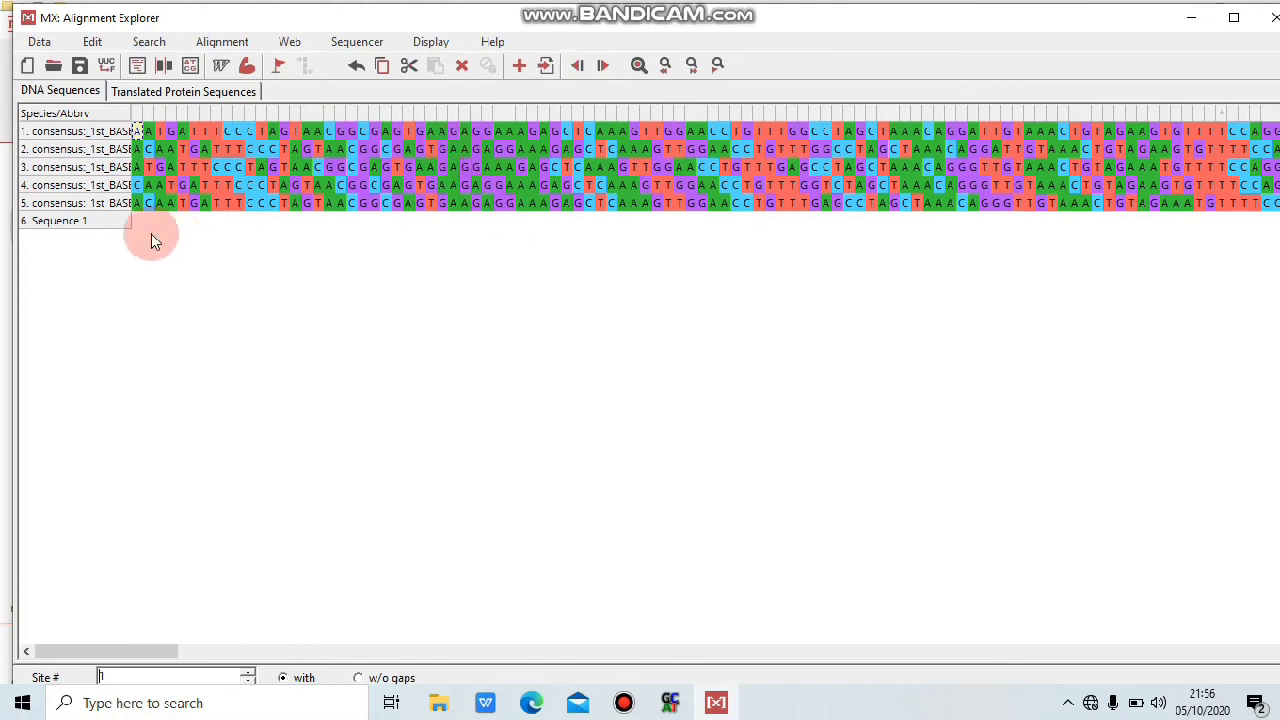
Step: Delete the empty placeholder row Sequence 1 from the alignment
click(192, 221)
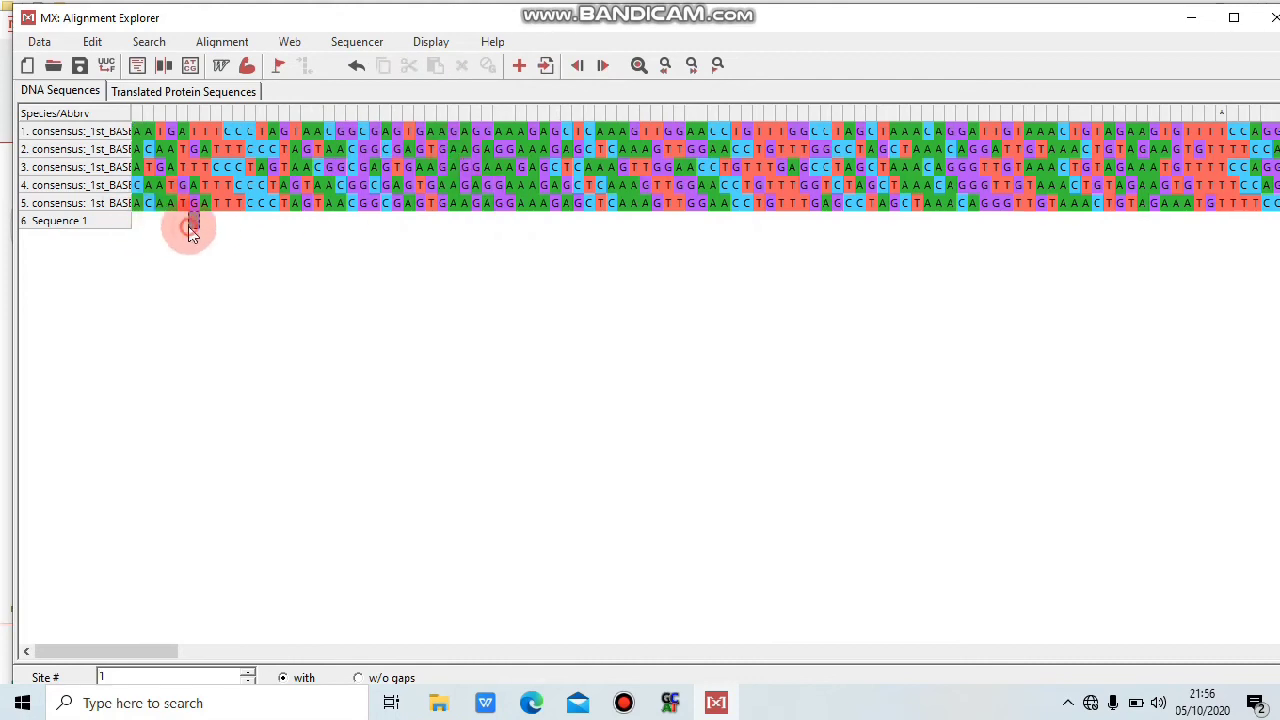
click(89, 226)
right_click(89, 226)
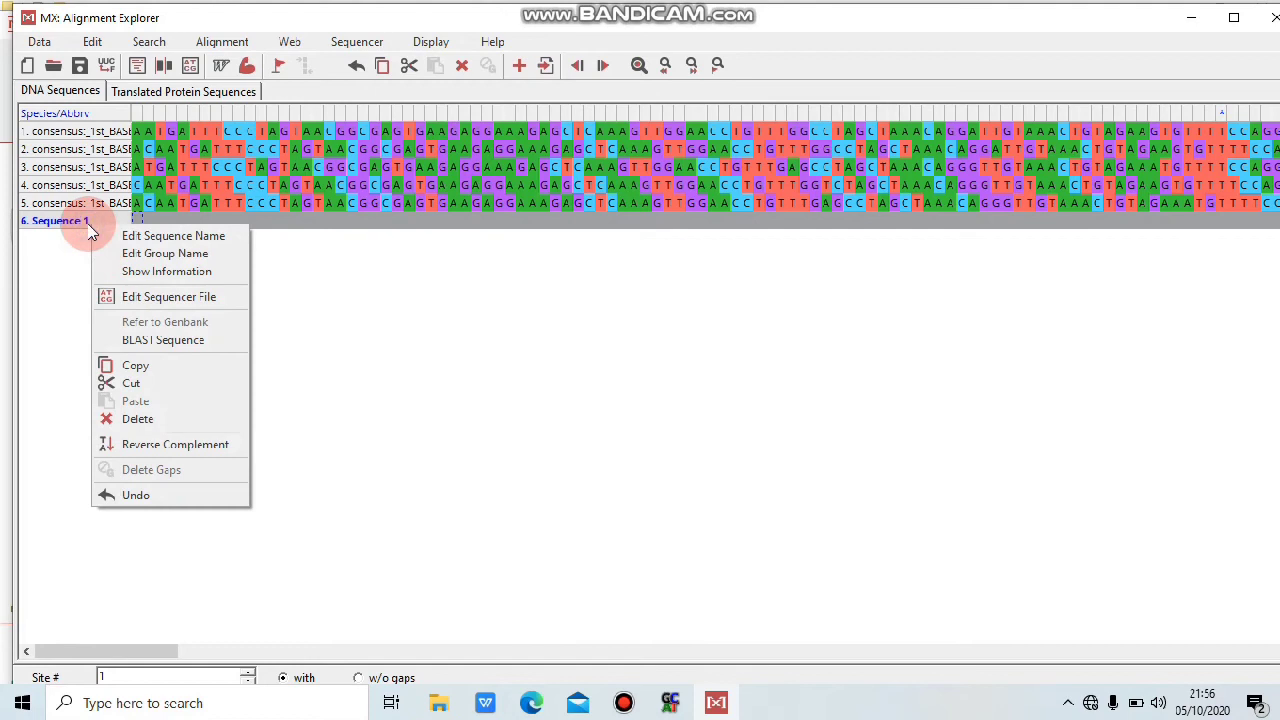
click(138, 419)
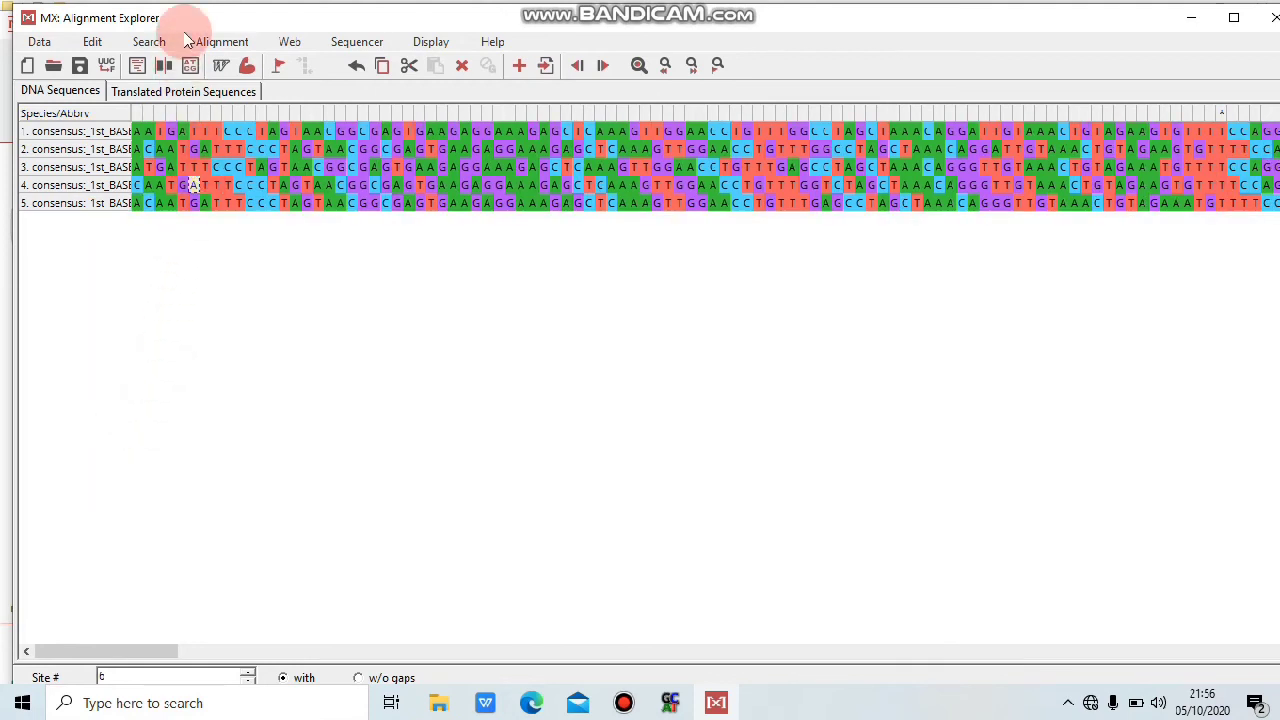
Step: Align all sequences by ClustalW with the DNA weight matrix set to ClustalW (1.6)
click(214, 42)
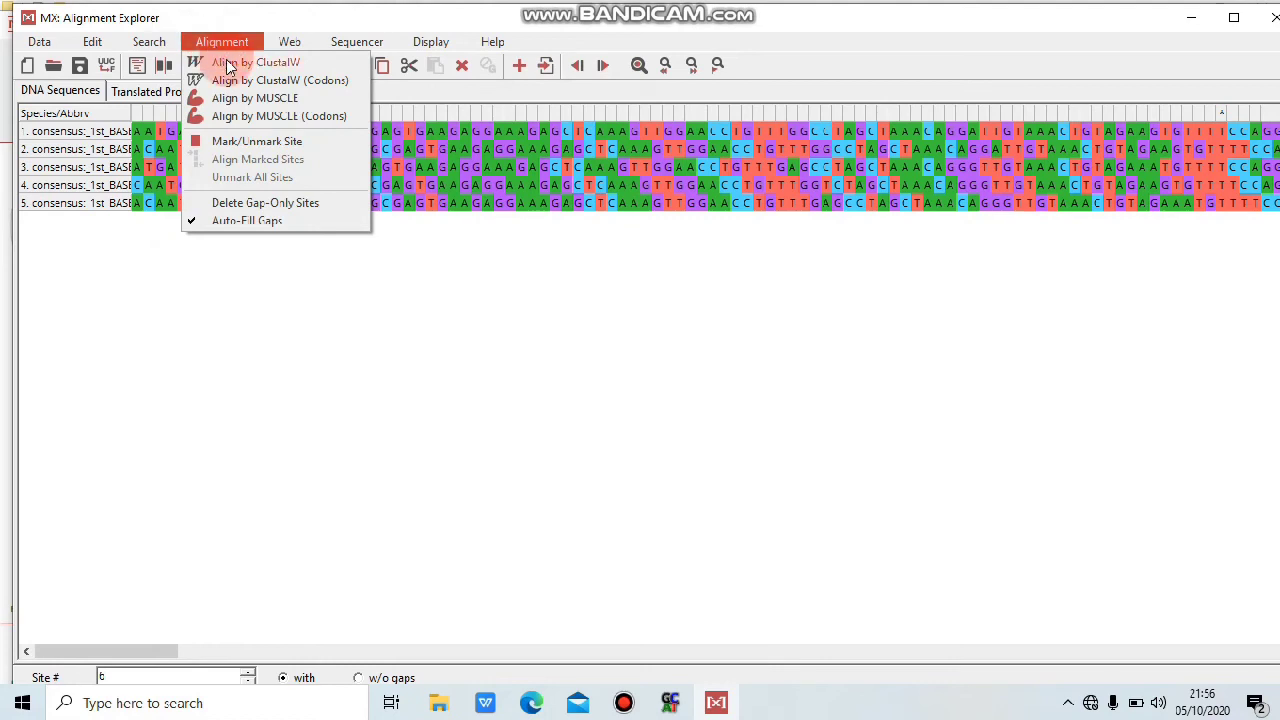
click(228, 66)
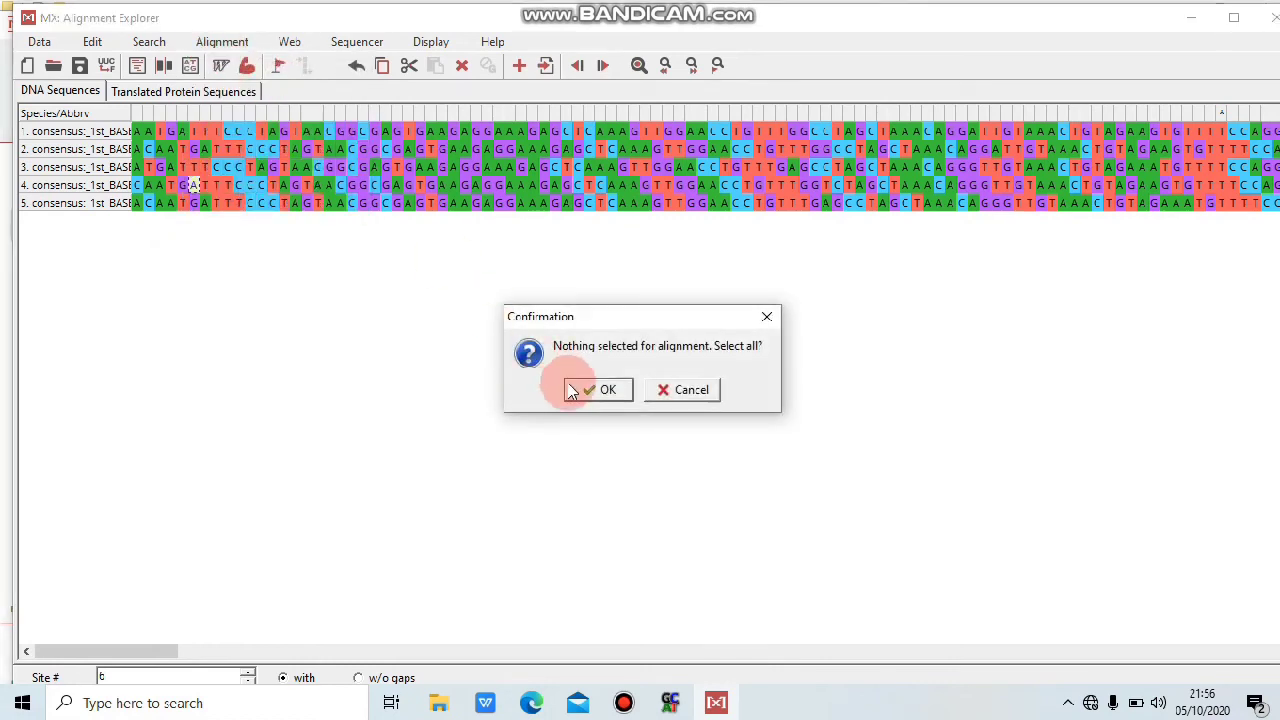
click(598, 390)
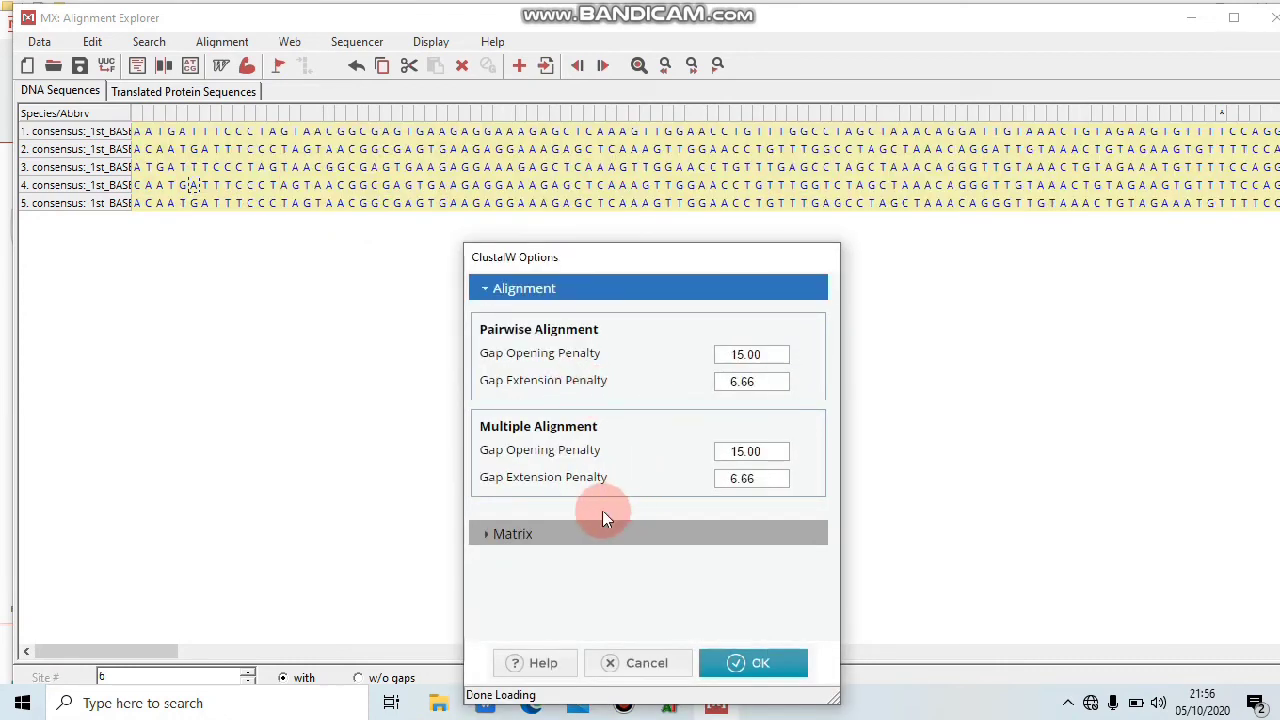
click(566, 538)
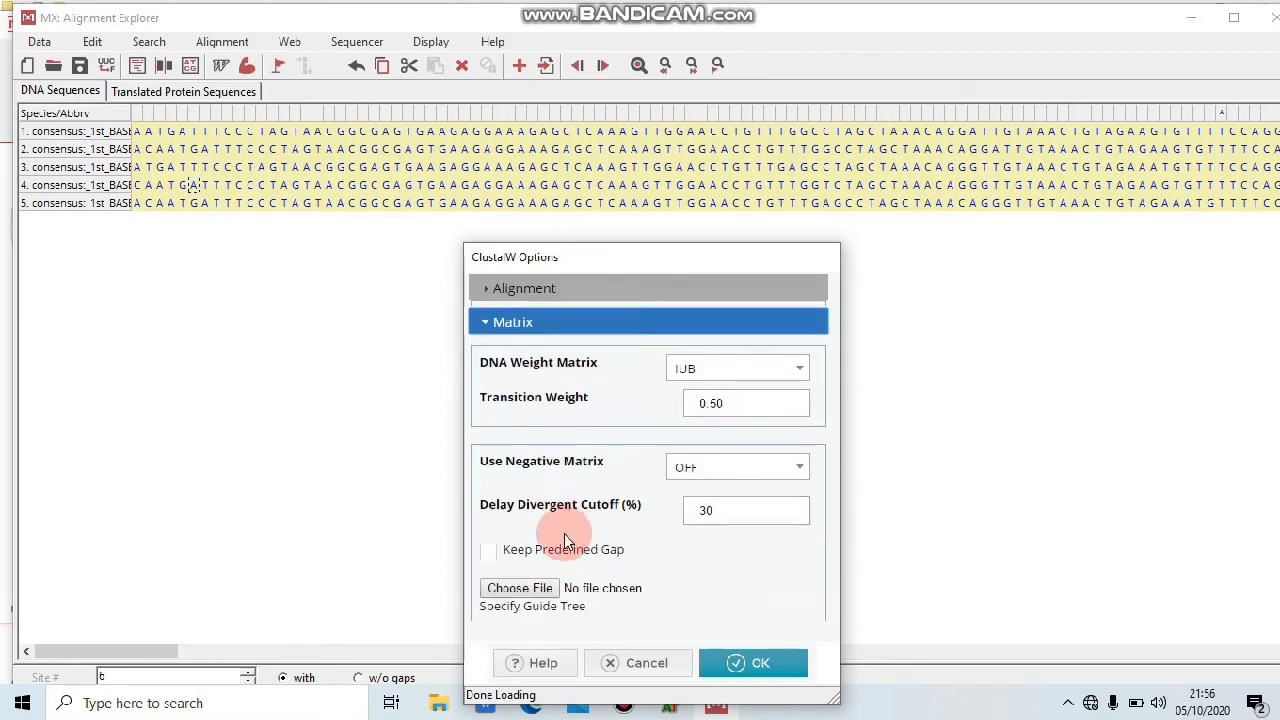
click(735, 370)
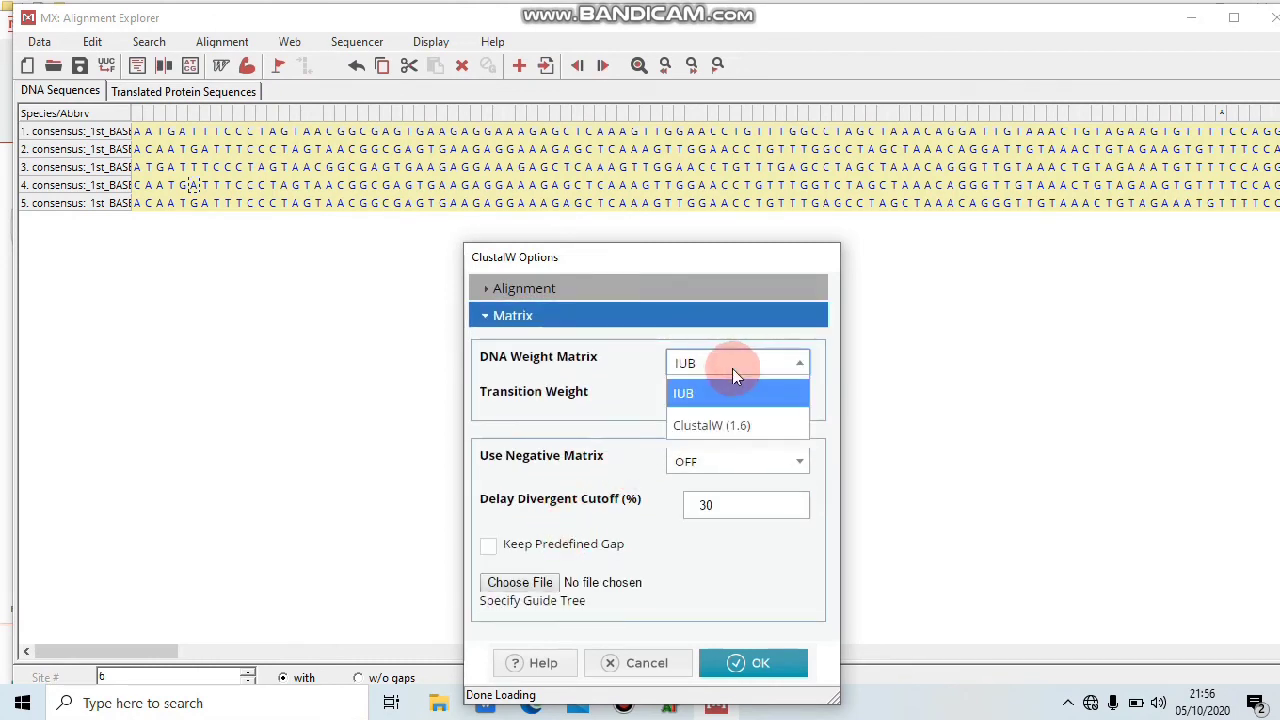
click(735, 424)
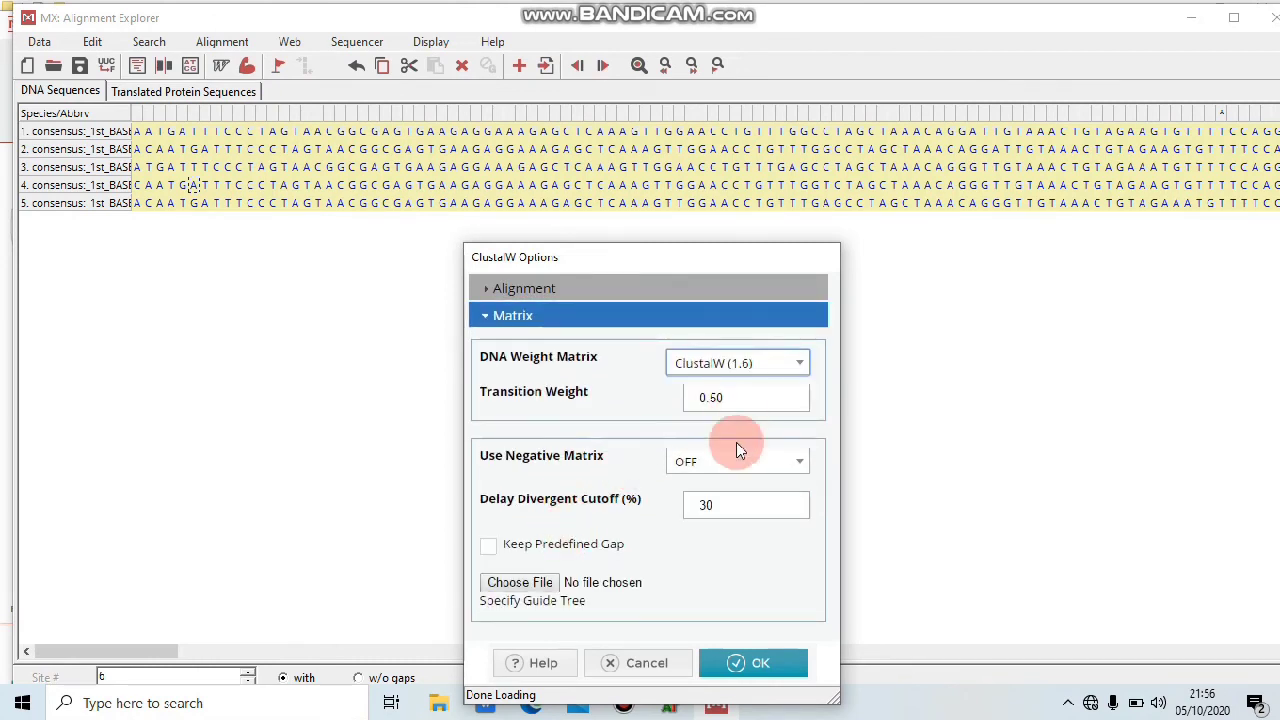
click(745, 665)
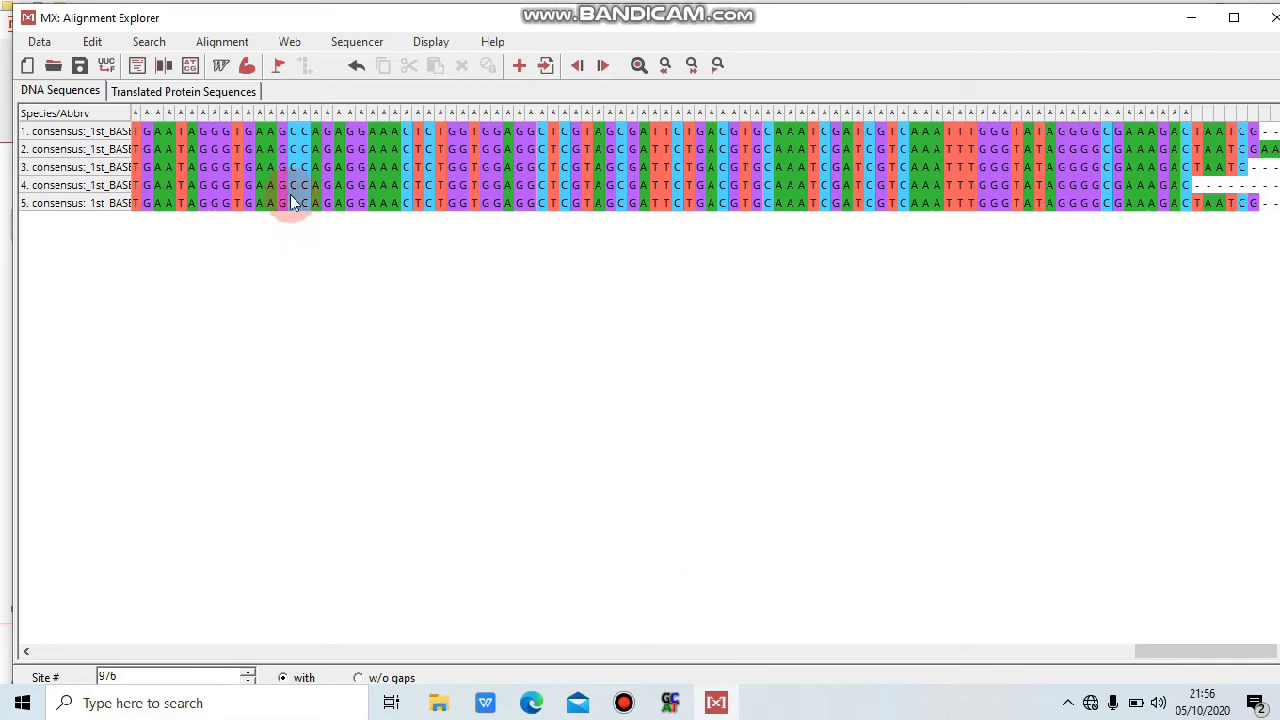
Step: Delete the first three site columns across all five sequences to even out the start of the alignment
drag(1250, 651, 30, 660)
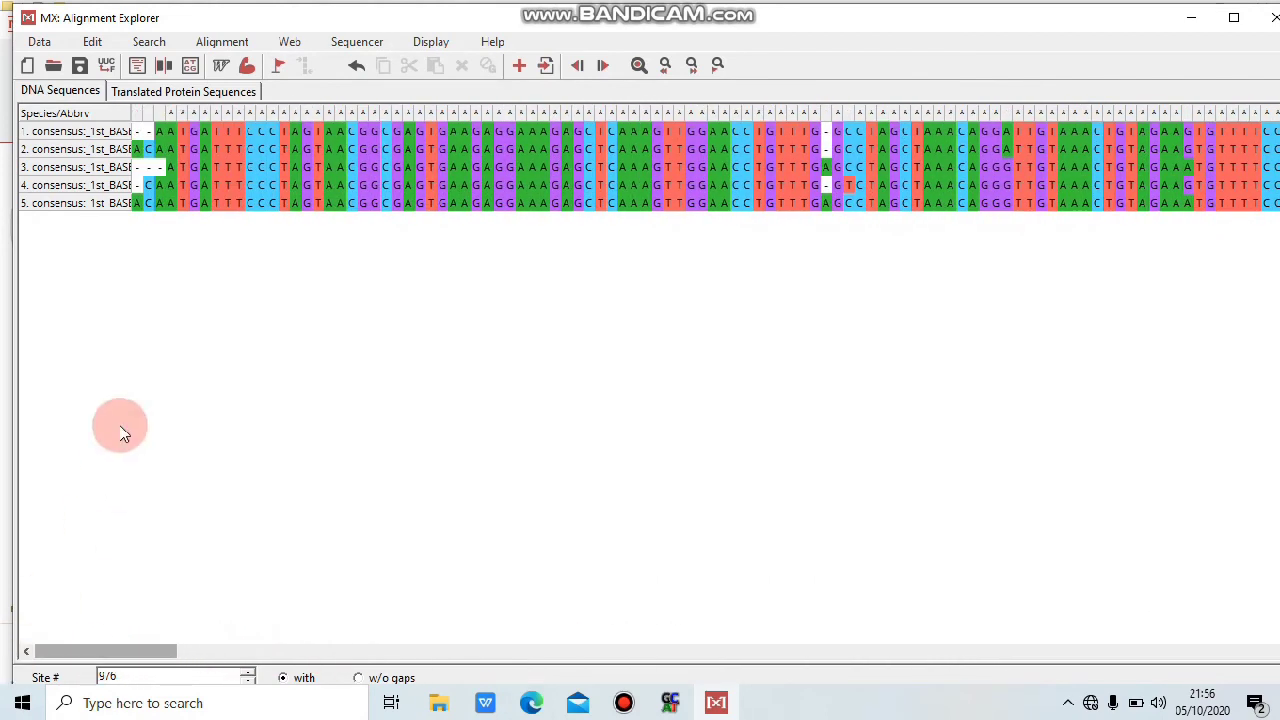
click(157, 133)
drag(160, 133, 140, 212)
right_click(132, 204)
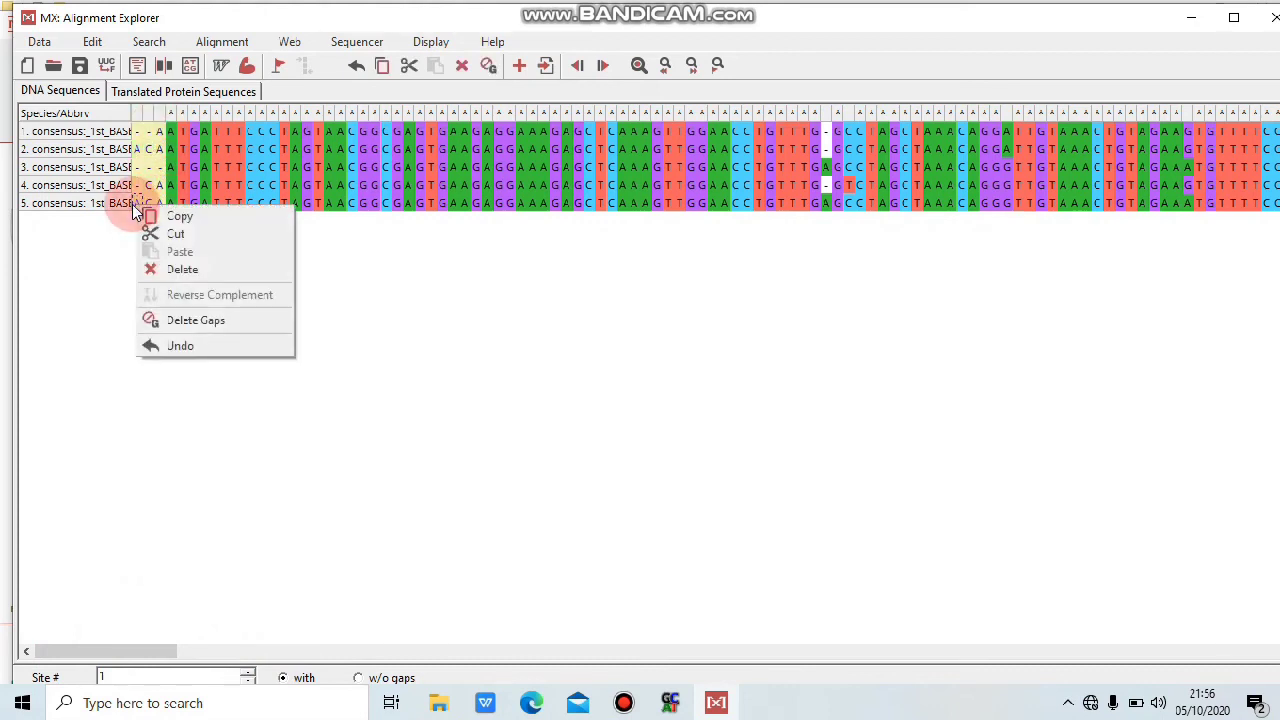
click(205, 271)
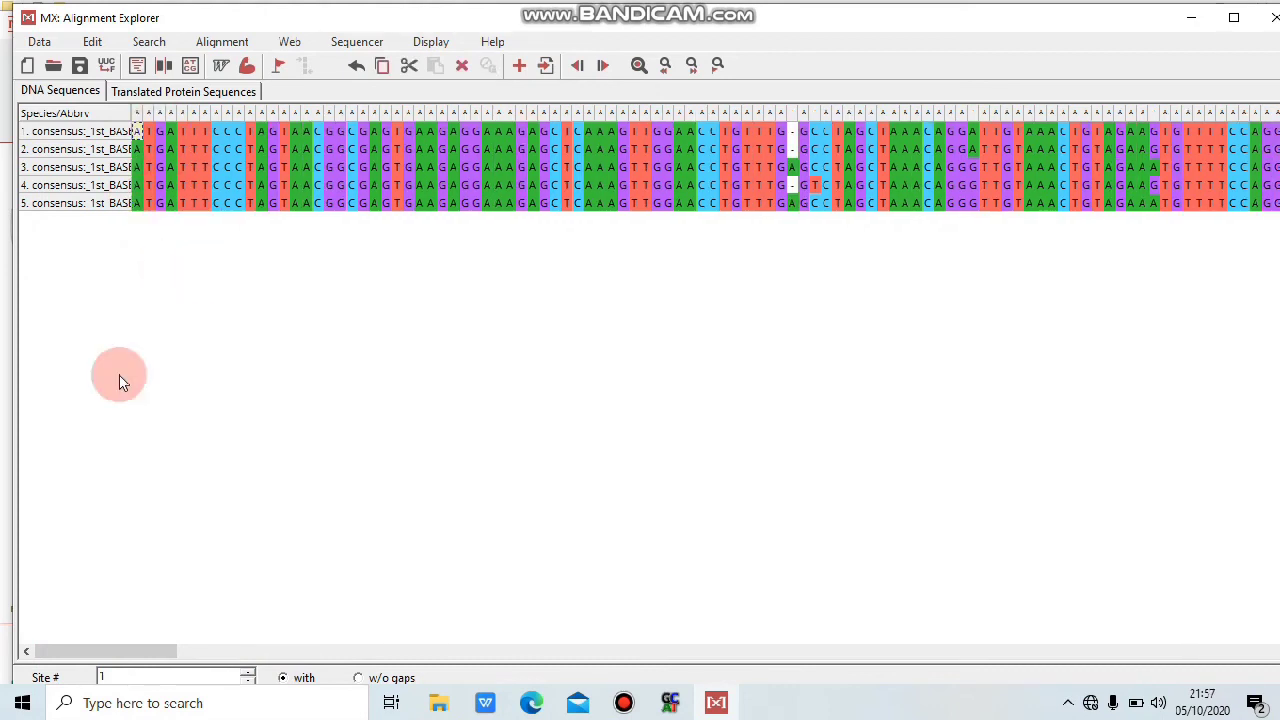
Step: Examine the aligned sequences from their start to their last sites, checking for gaps and uneven ends
click(96, 651)
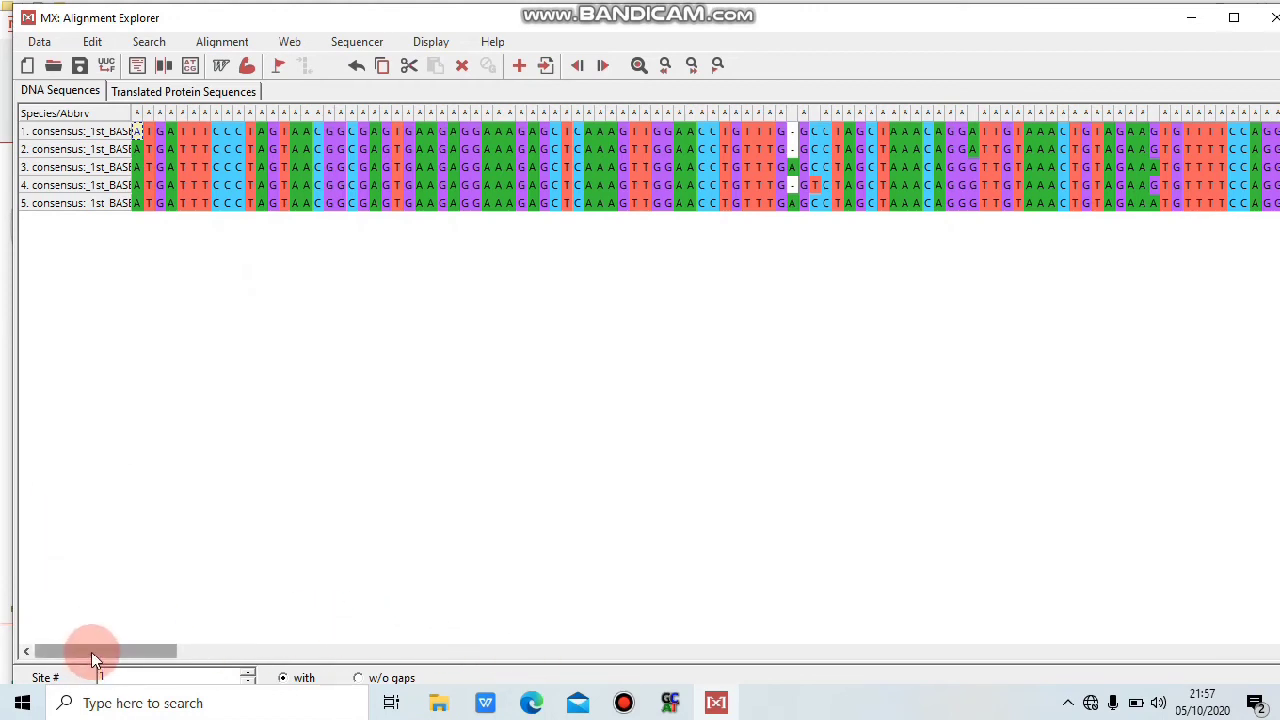
drag(91, 655, 894, 680)
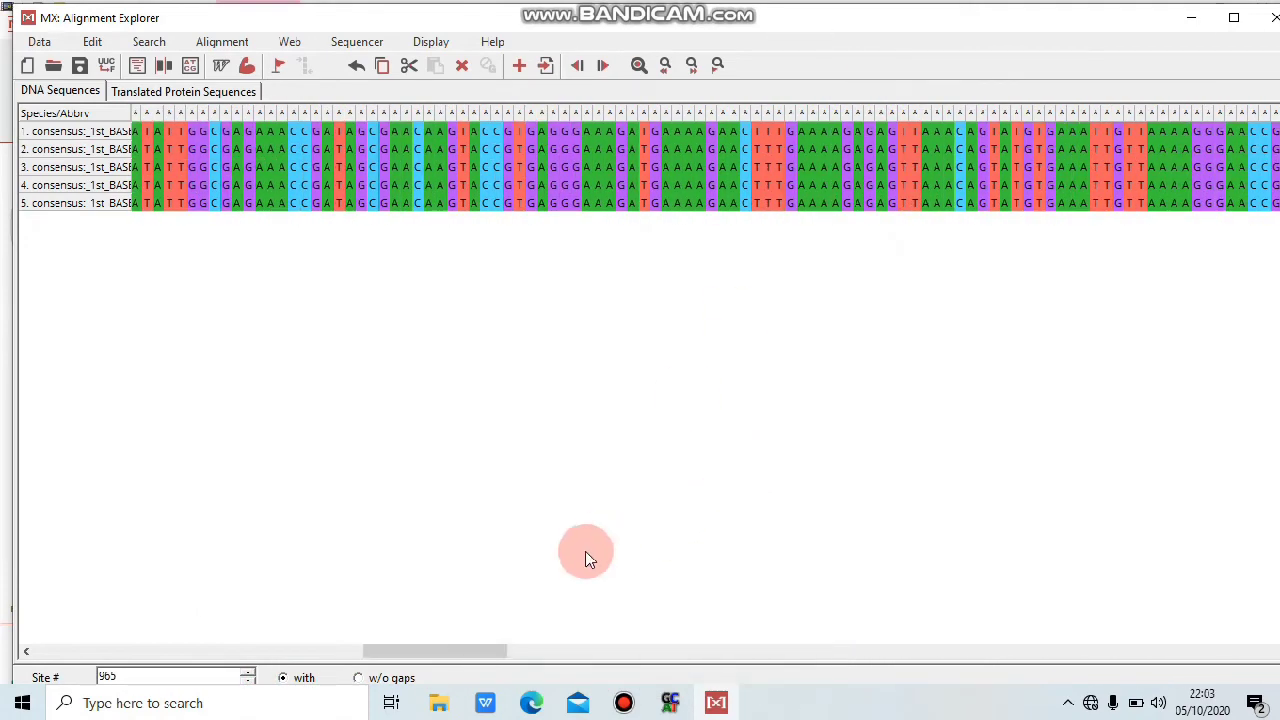
drag(471, 649, 1265, 635)
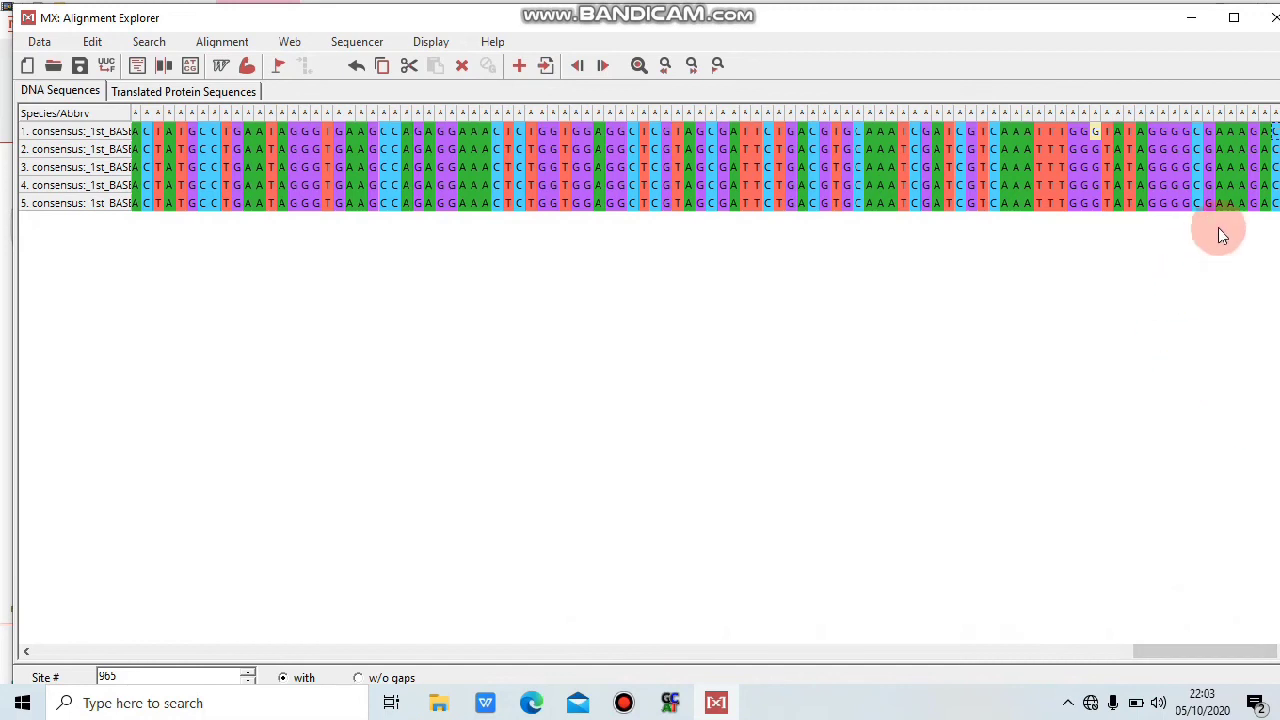
mouse_move(1276, 213)
mouse_down()
mouse_move(1274, 138)
mouse_move(1268, 190)
mouse_up()
key(Left)
key(Left)
key(Left)
key(Left)
key(Left)
key(Left)
key(Left)
key(Left)
key(Left)
key(Left)
key(Left)
key(Left)
key(Left)
key(Left)
key(Left)
key(Left)
key(Left)
key(Left)
key(Left)
key(Left)
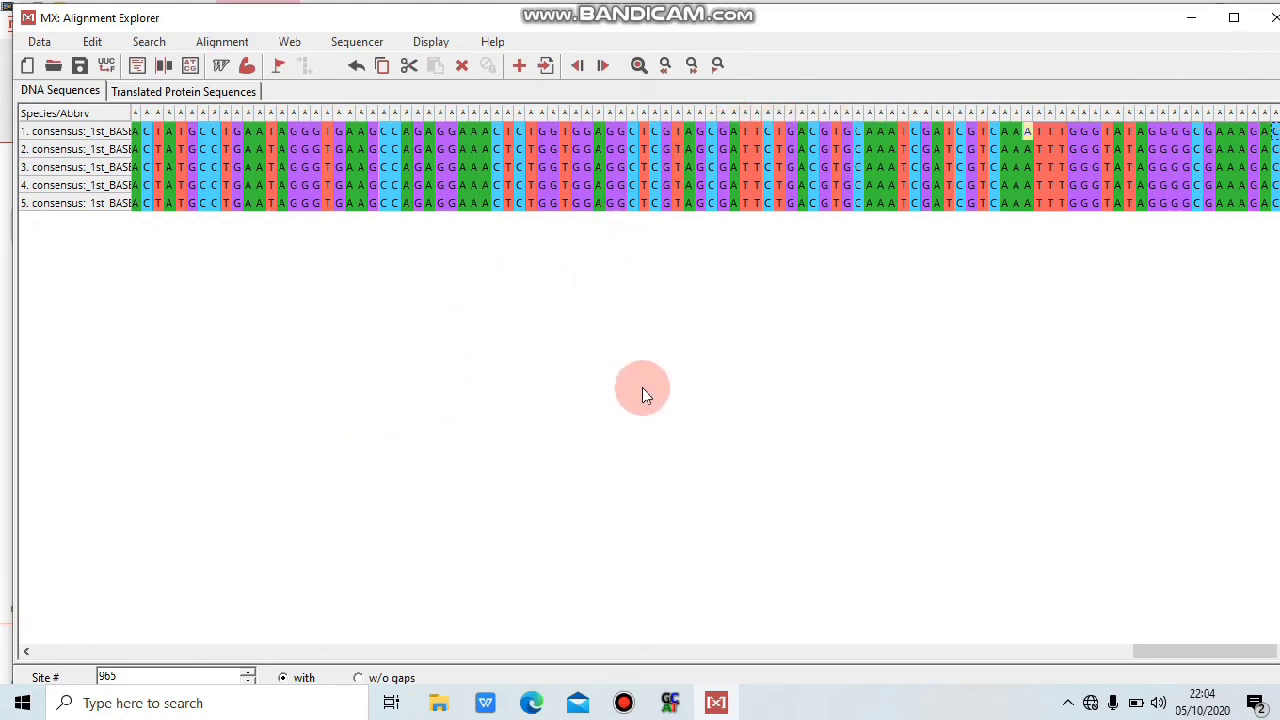
key(Left)
key(Left)
key(Left)
key(Left)
key(Left)
key(Left)
key(Left)
key(Left)
key(Left)
key(Left)
key(Left)
key(Left)
key(Left)
key(Left)
key(Left)
key(Left)
key(Left)
key(Left)
key(Left)
key(Left)
Step: Examine the beginning of the alignment, going back along the third sequence to its first sites
drag(1143, 651, 105, 647)
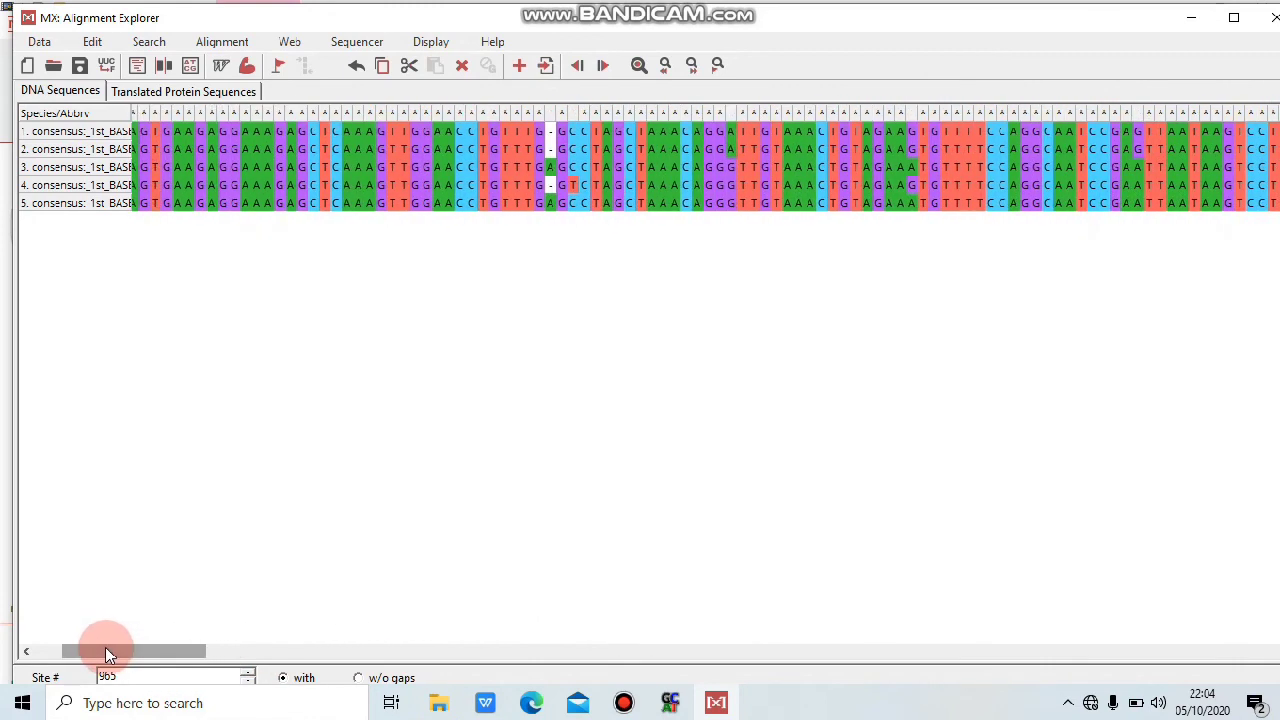
click(109, 649)
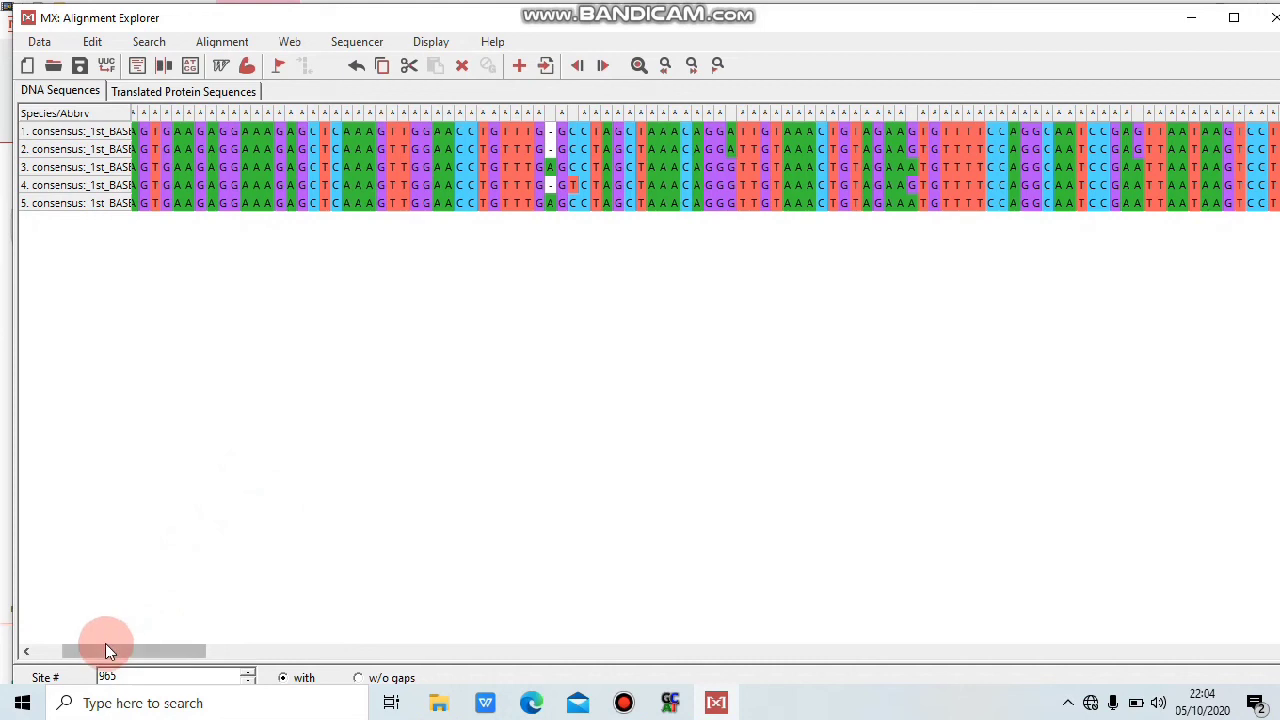
click(505, 192)
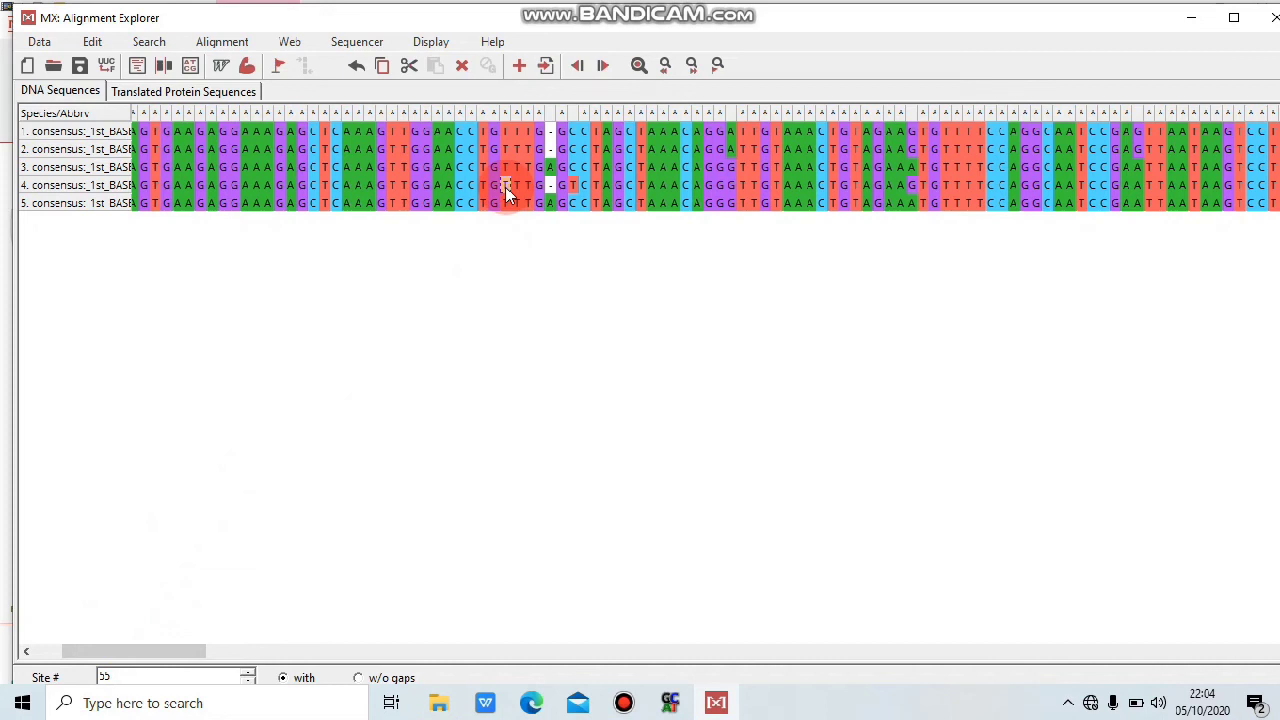
click(339, 168)
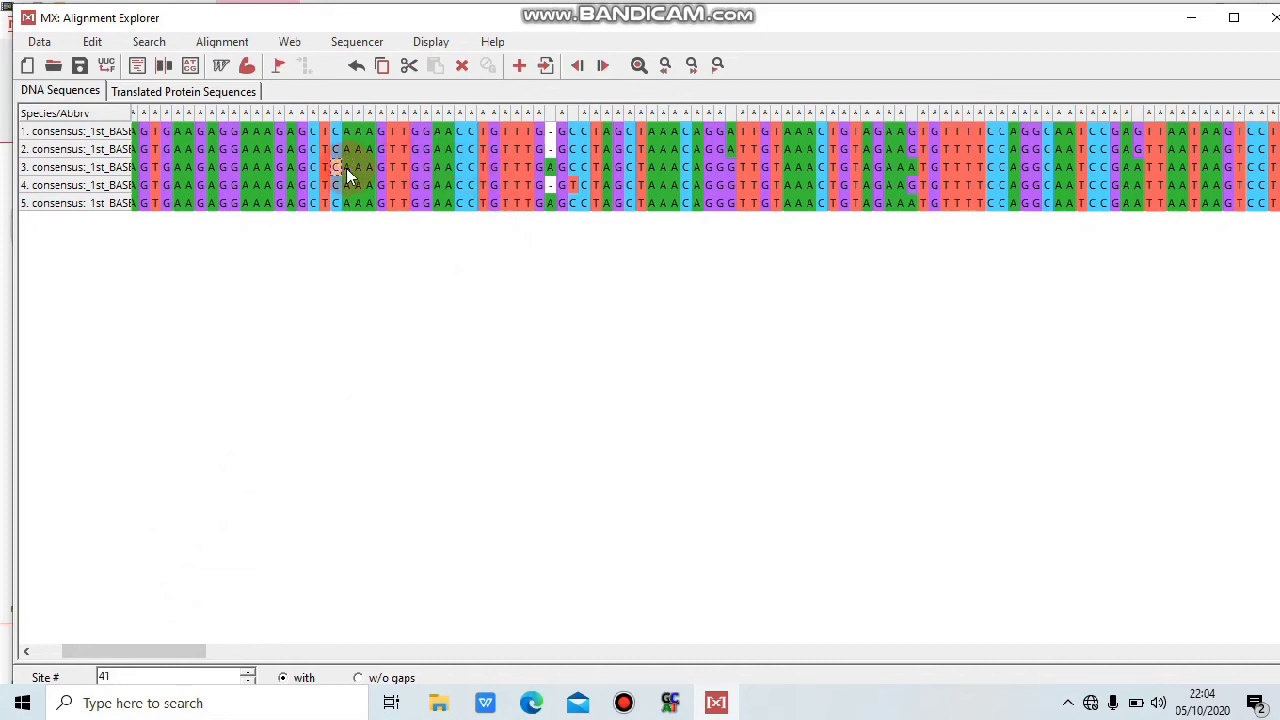
key(Left)
key(Left)
key(Left)
key(Left)
key(Left)
key(Left)
key(Left)
key(Left)
key(Left)
key(Left)
key(Left)
key(Left)
key(Left)
key(Left)
key(Left)
key(Left)
key(Left)
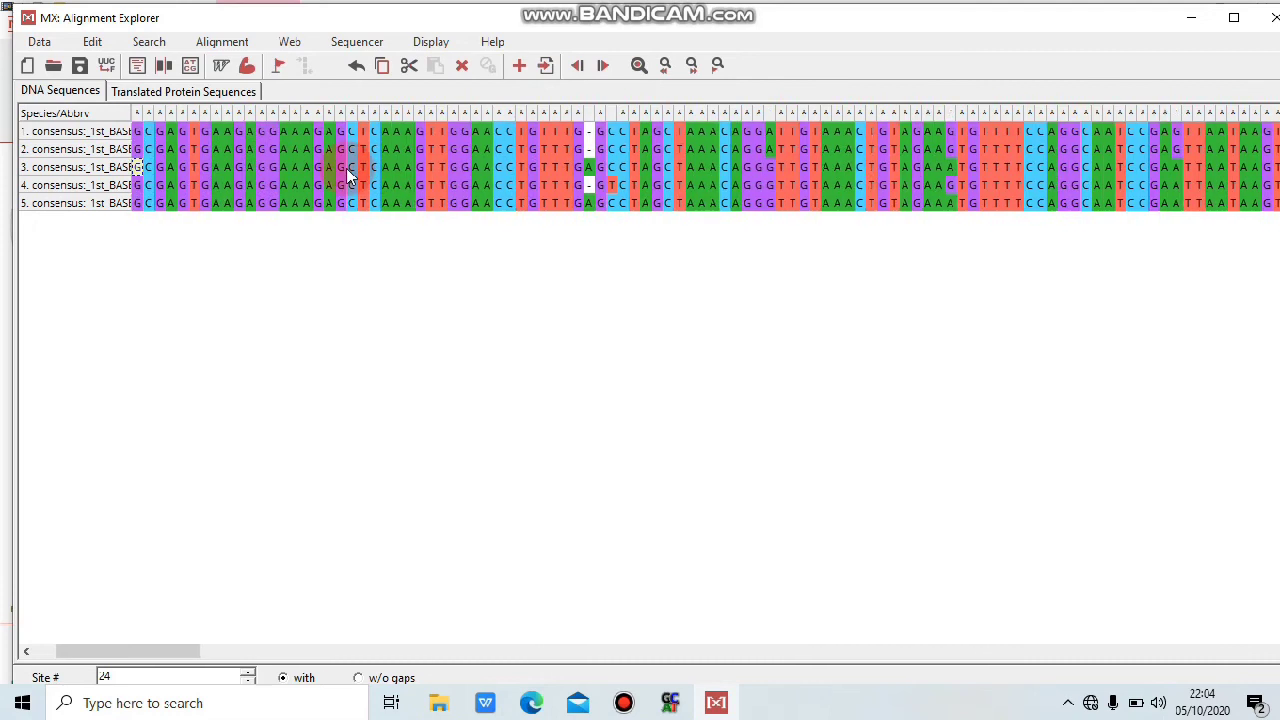
key(Left)
key(Left)
key(Left)
key(Left)
key(Left)
key(Left)
key(Left)
key(Left)
key(Left)
key(Left)
key(Left)
key(Left)
key(Left)
key(Left)
key(Left)
key(Left)
key(Left)
key(Left)
key(Left)
key(Left)
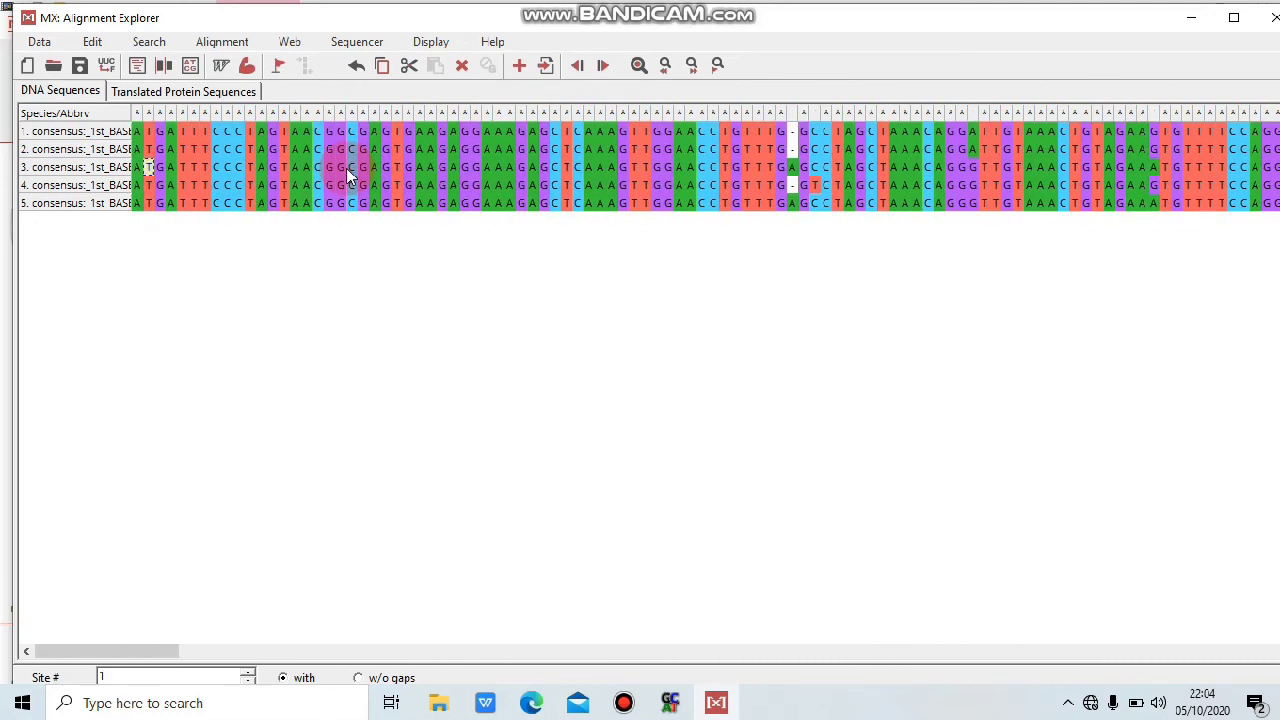